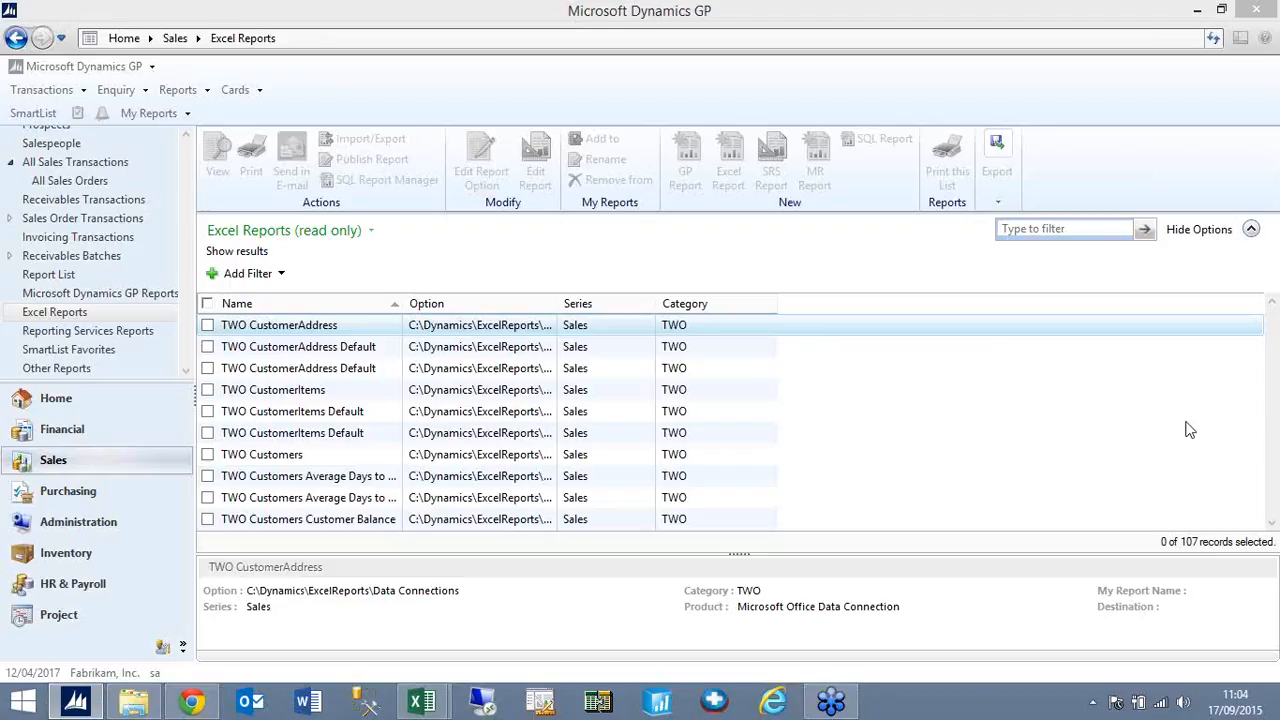
Open the Excel Reports list of the Financial area
left_click(112, 436)
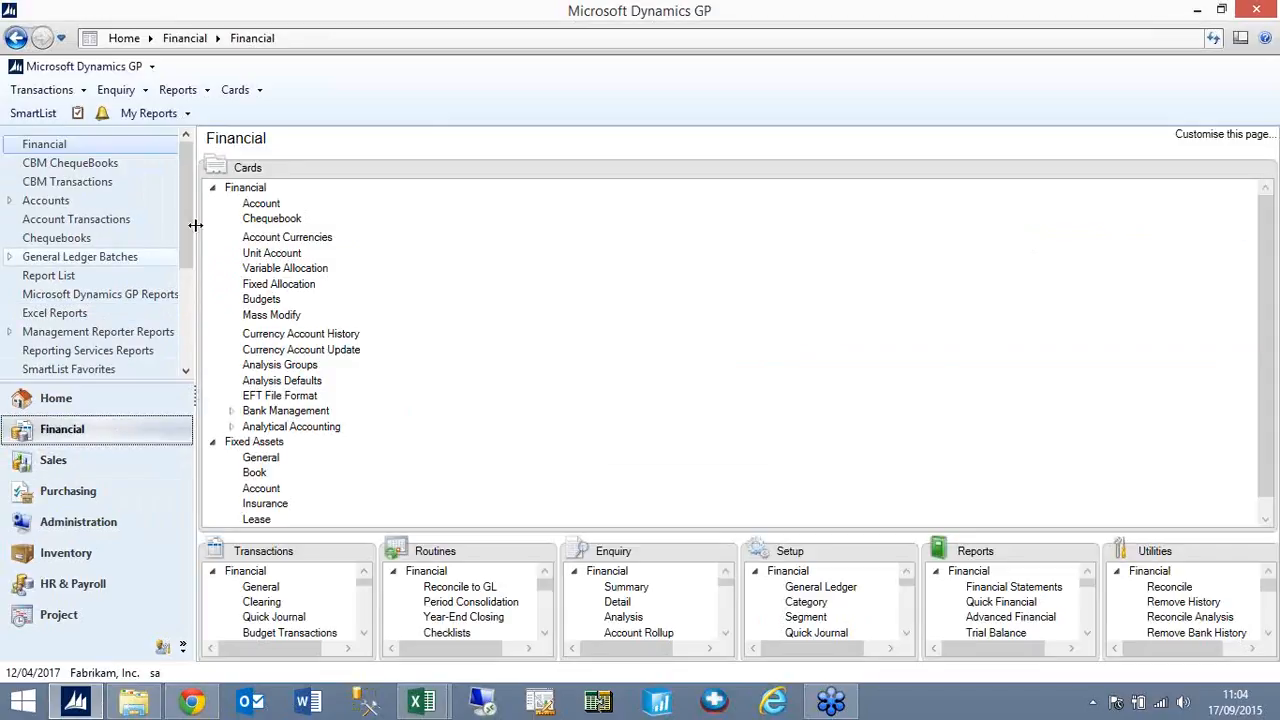
scroll(170, 290, "down", 2)
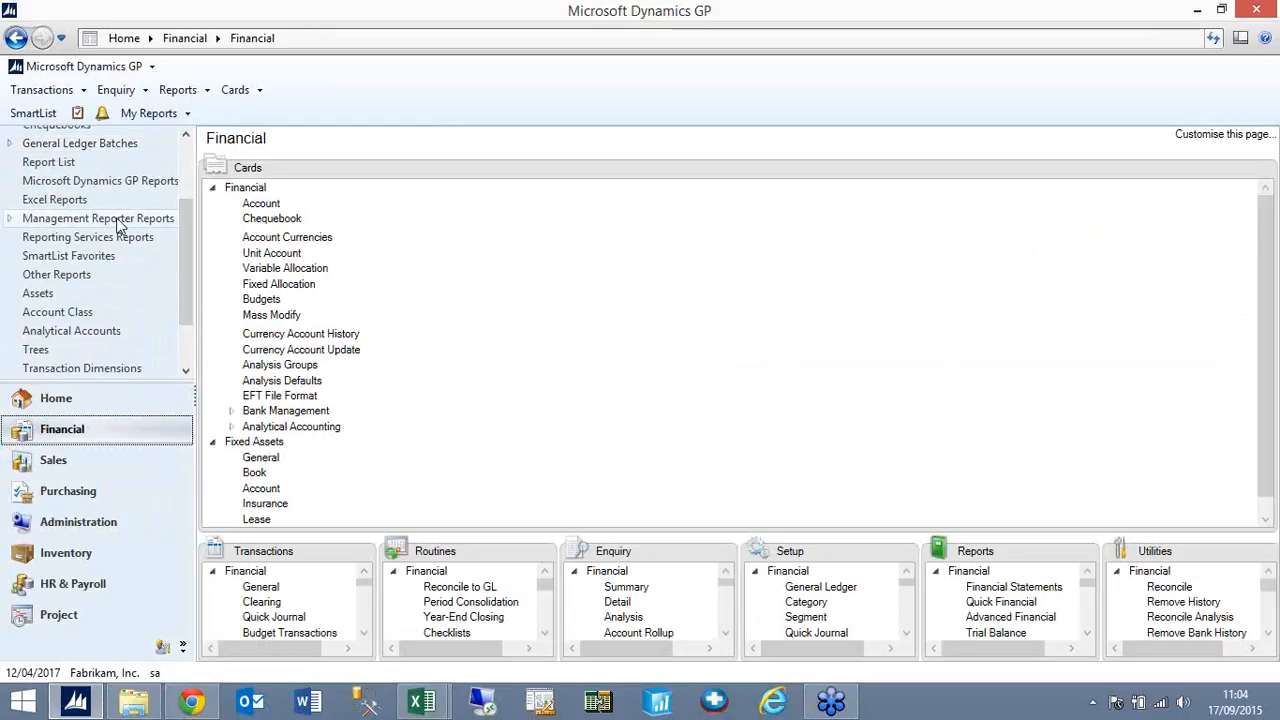
scroll(190, 345, "down", 2)
scroll(190, 348, "up", 3)
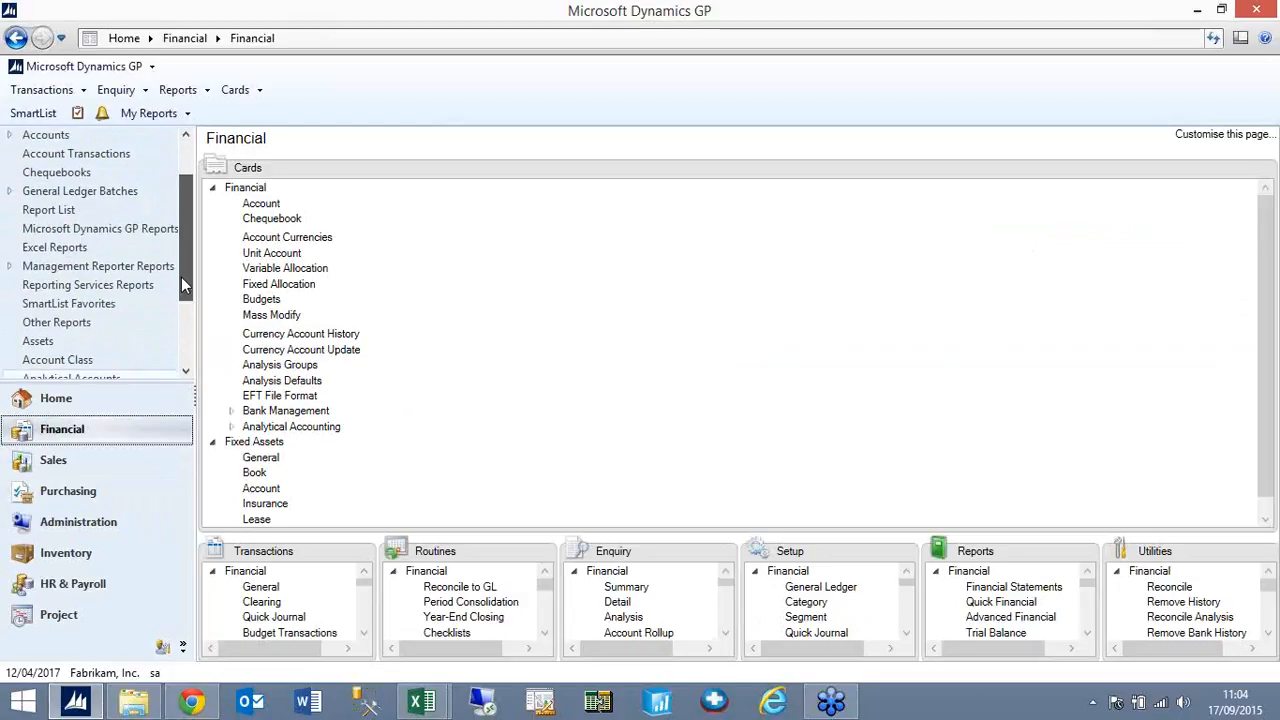
left_click(73, 464)
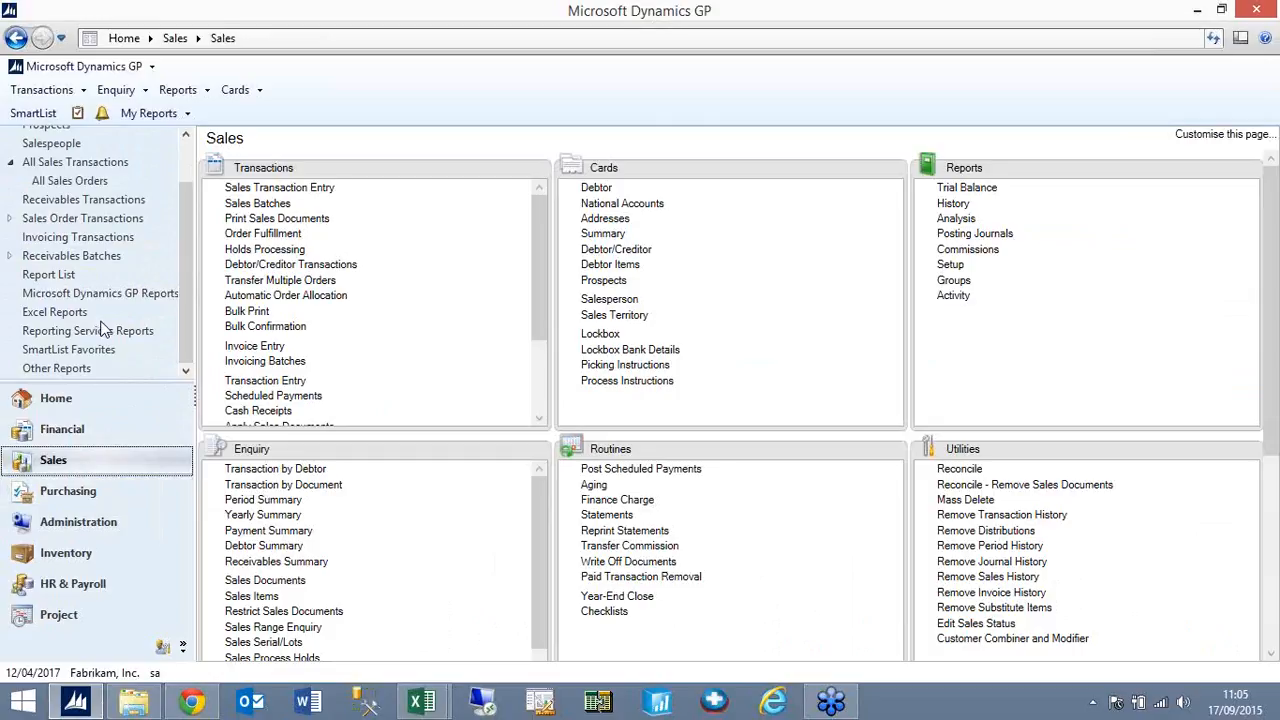
left_click(86, 431)
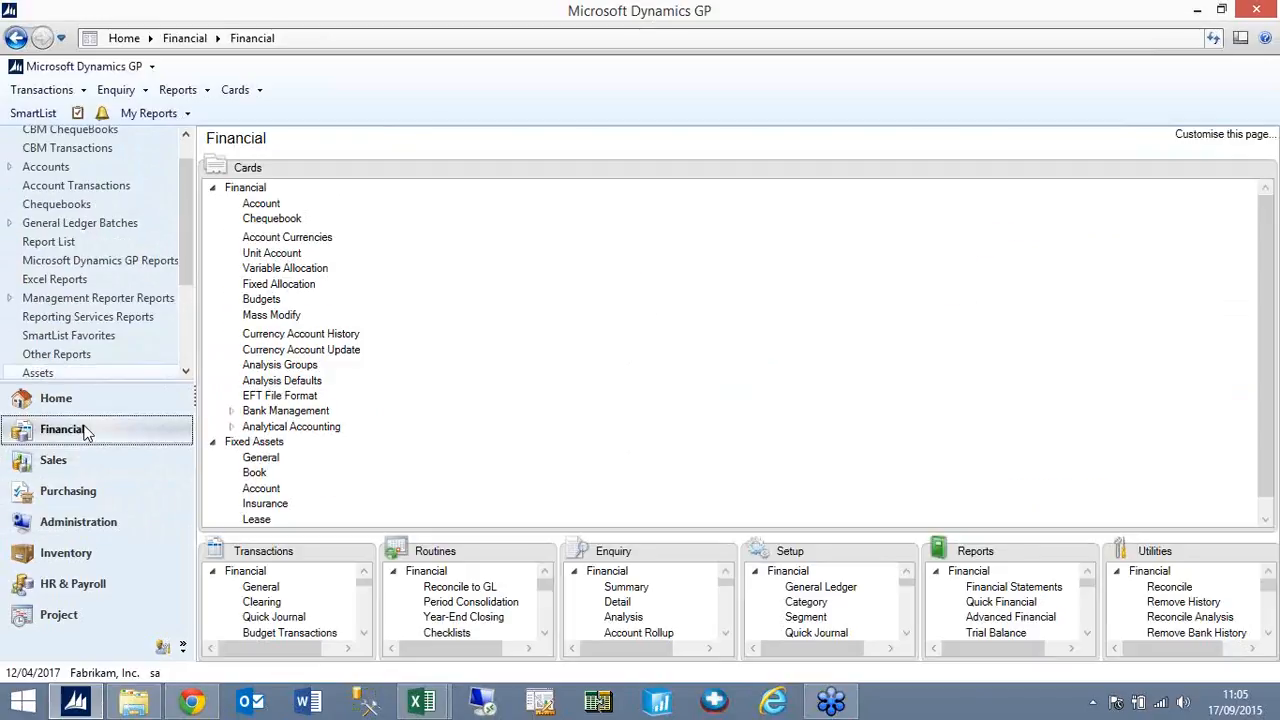
left_click(77, 279)
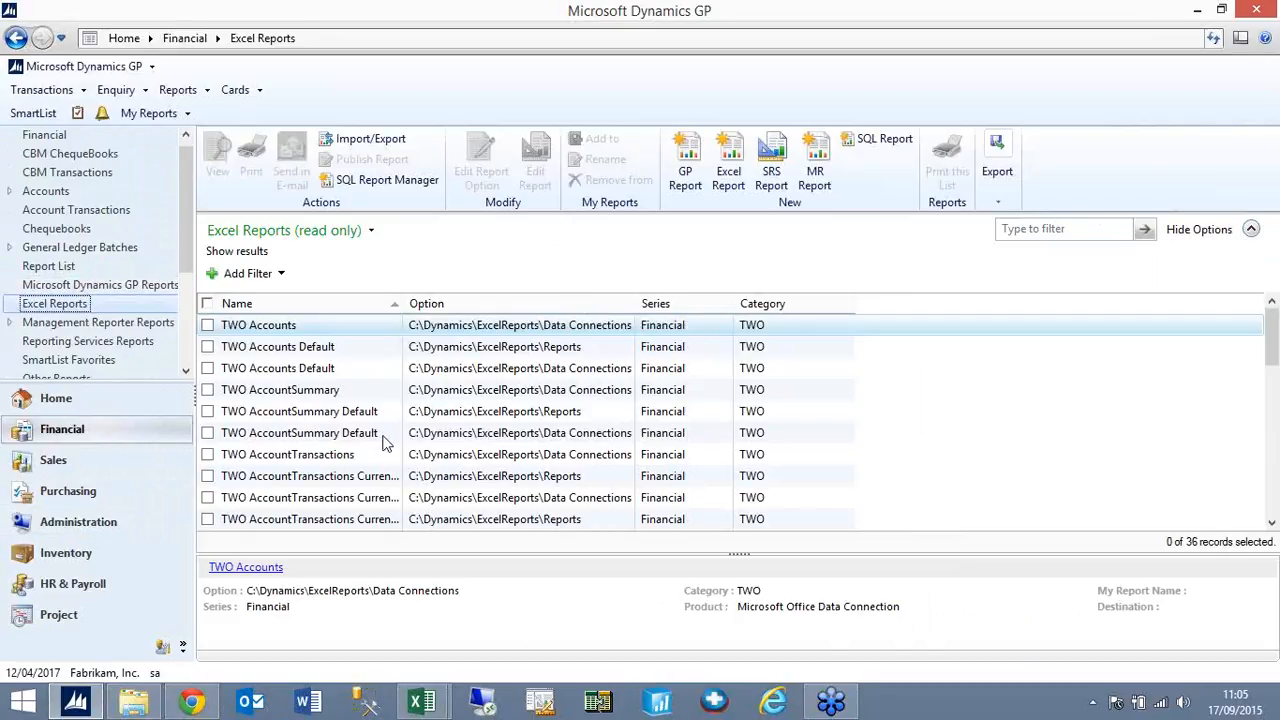
Import the TWO AccountTransactions data connection as a table at cell A1 in Excel, closing 'sn aged debt top 10 run.xlsx' without saving
left_click(345, 460)
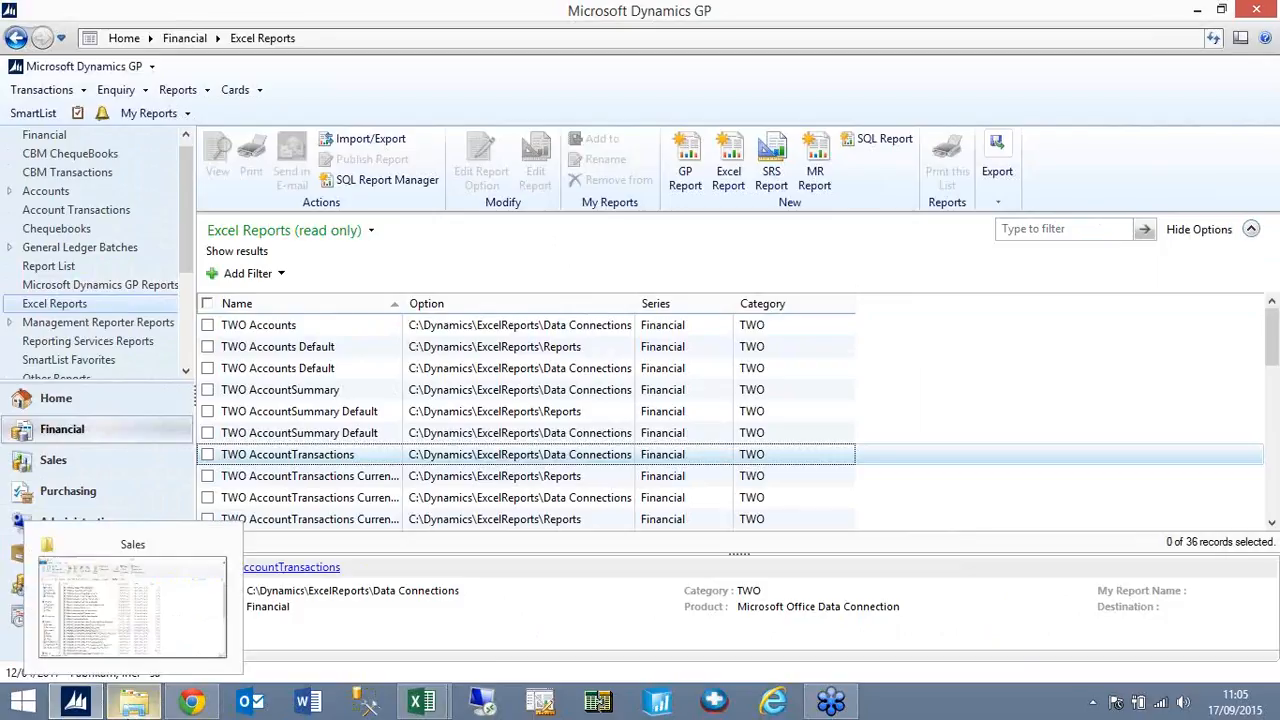
left_click(134, 704)
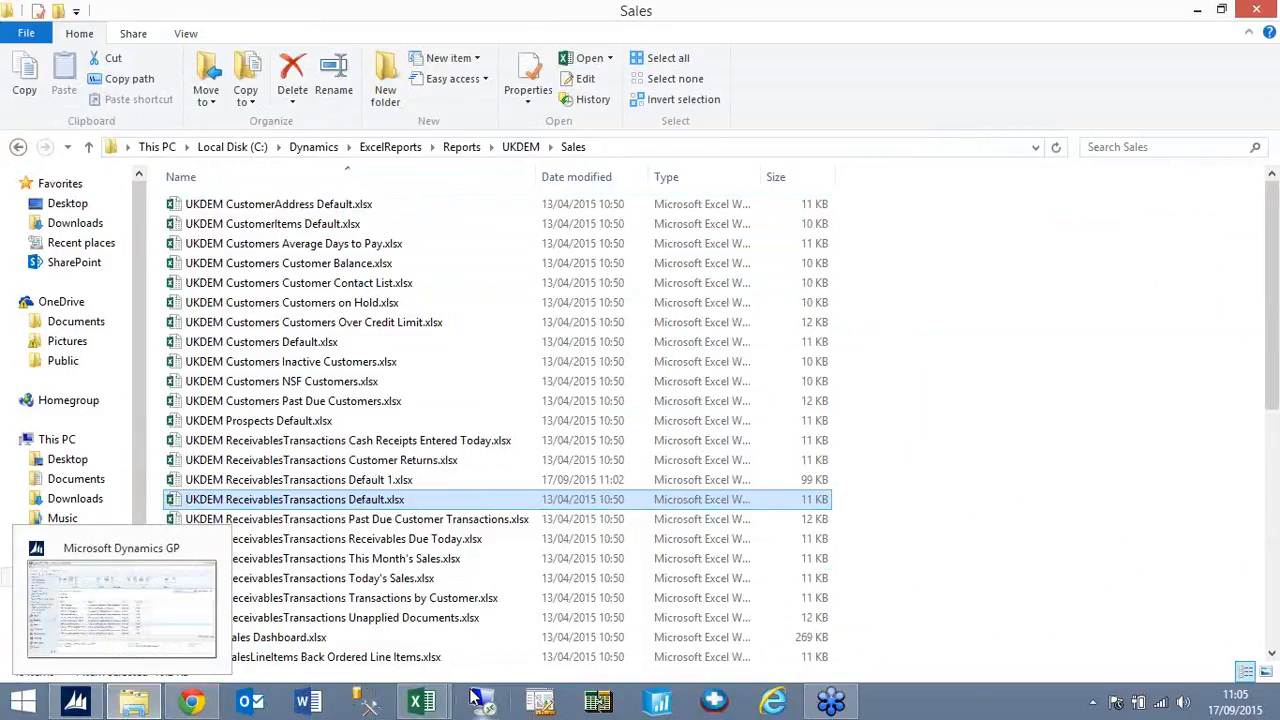
left_click(444, 705)
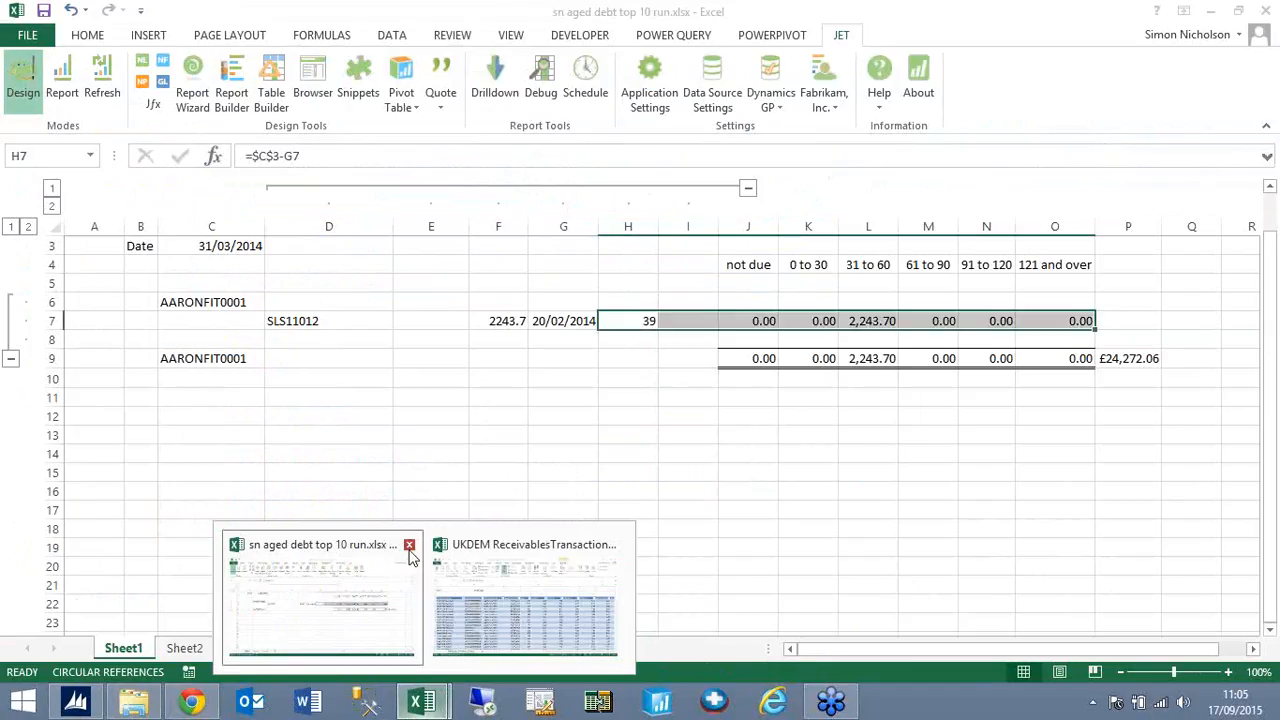
left_click(409, 544)
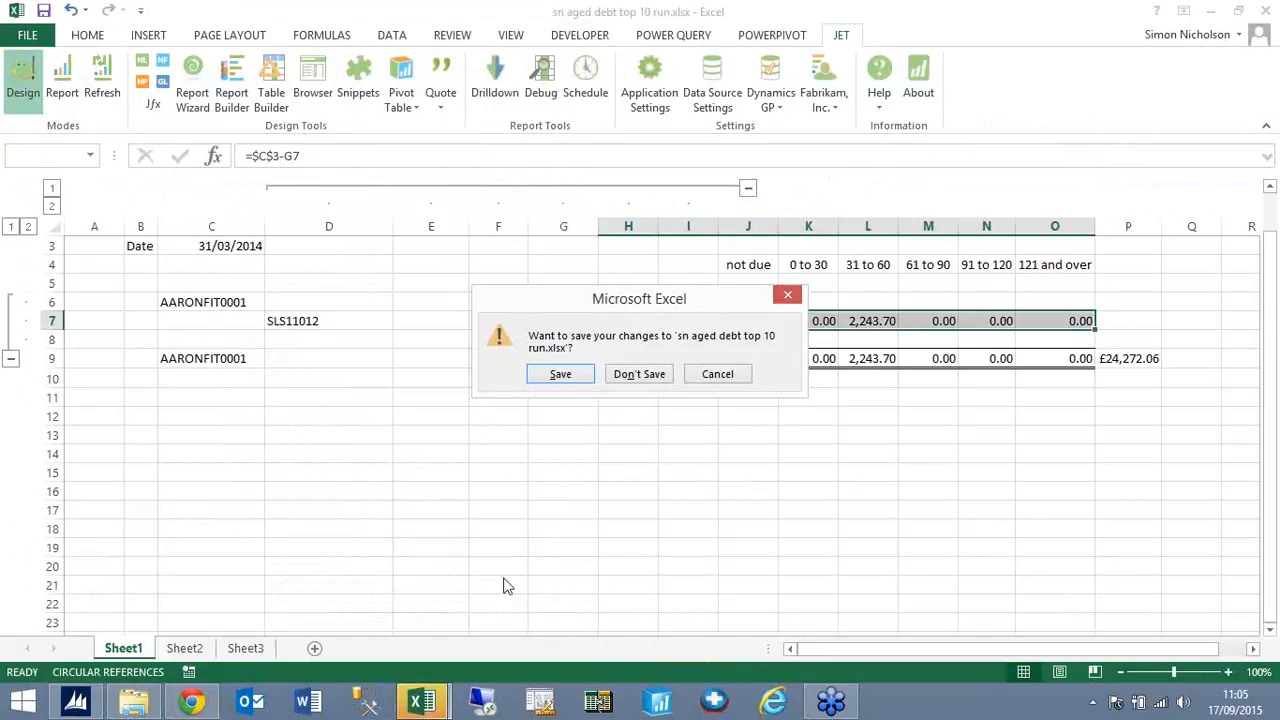
left_click(648, 372)
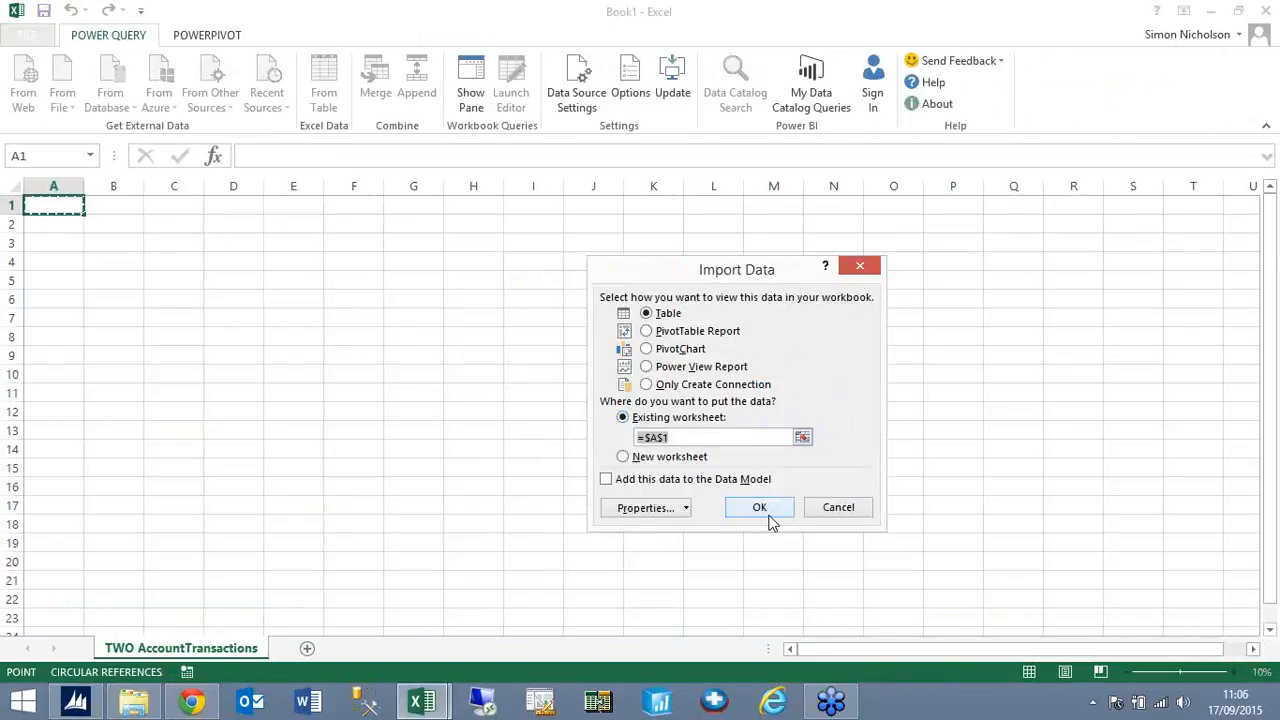
left_click(762, 509)
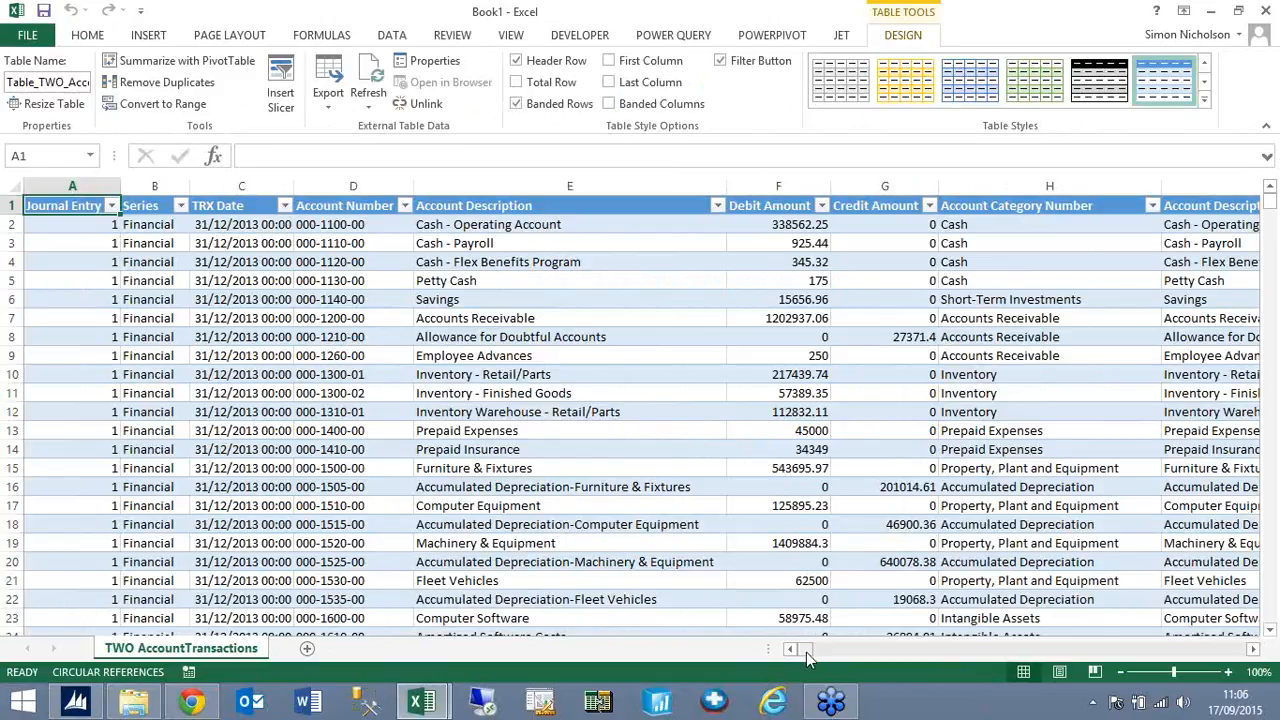
Look through the imported account transactions table to its last column and last row, and return to cell A1
left_click_drag(806, 652, 811, 652)
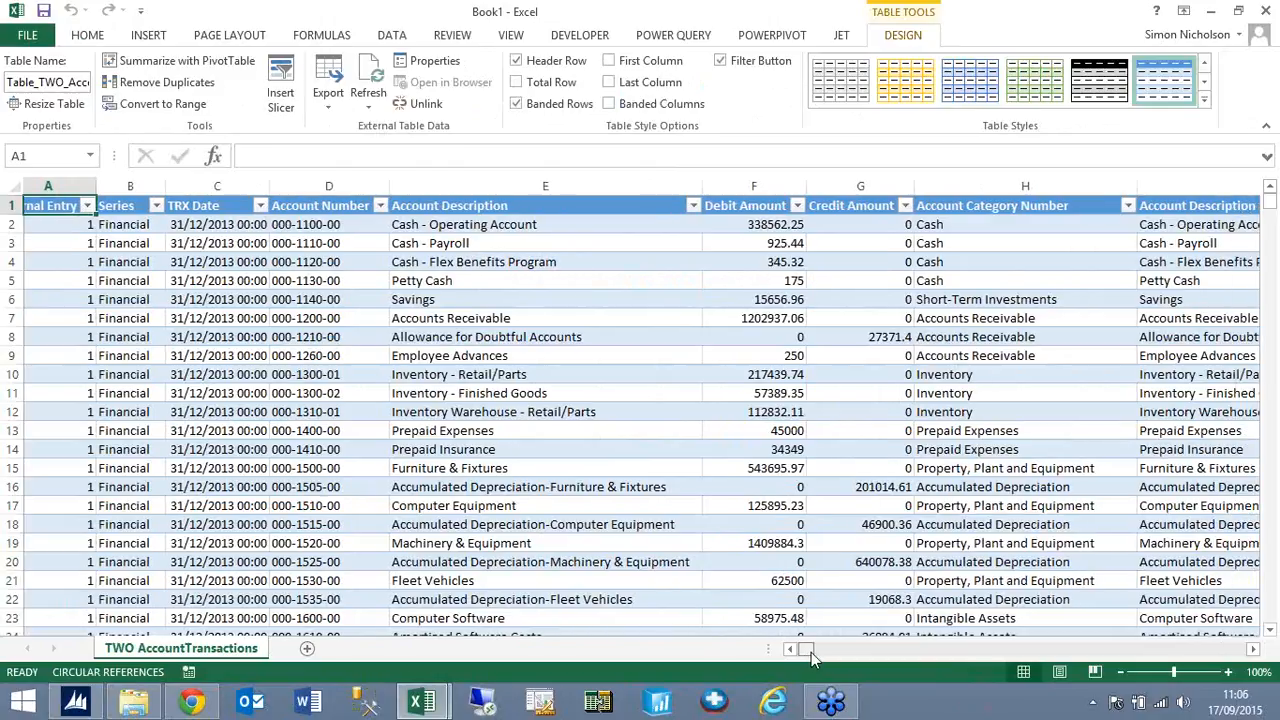
left_click_drag(811, 652, 928, 652)
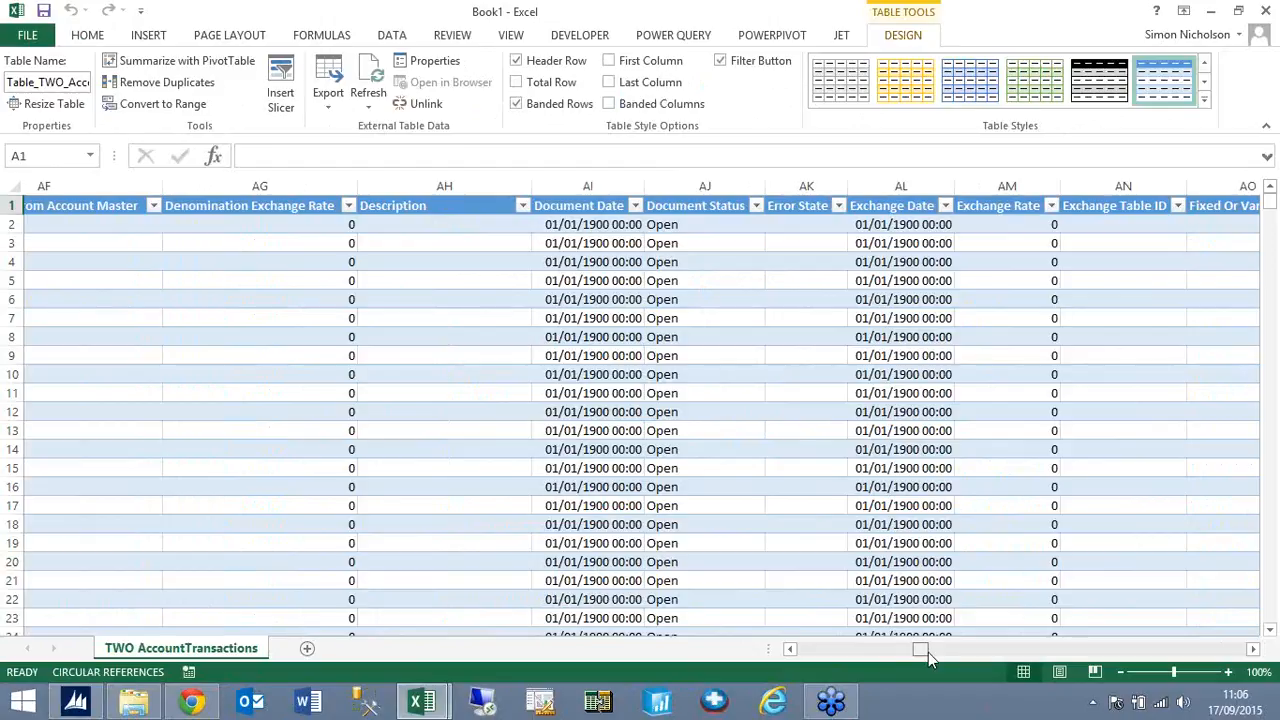
left_click_drag(928, 652, 1236, 641)
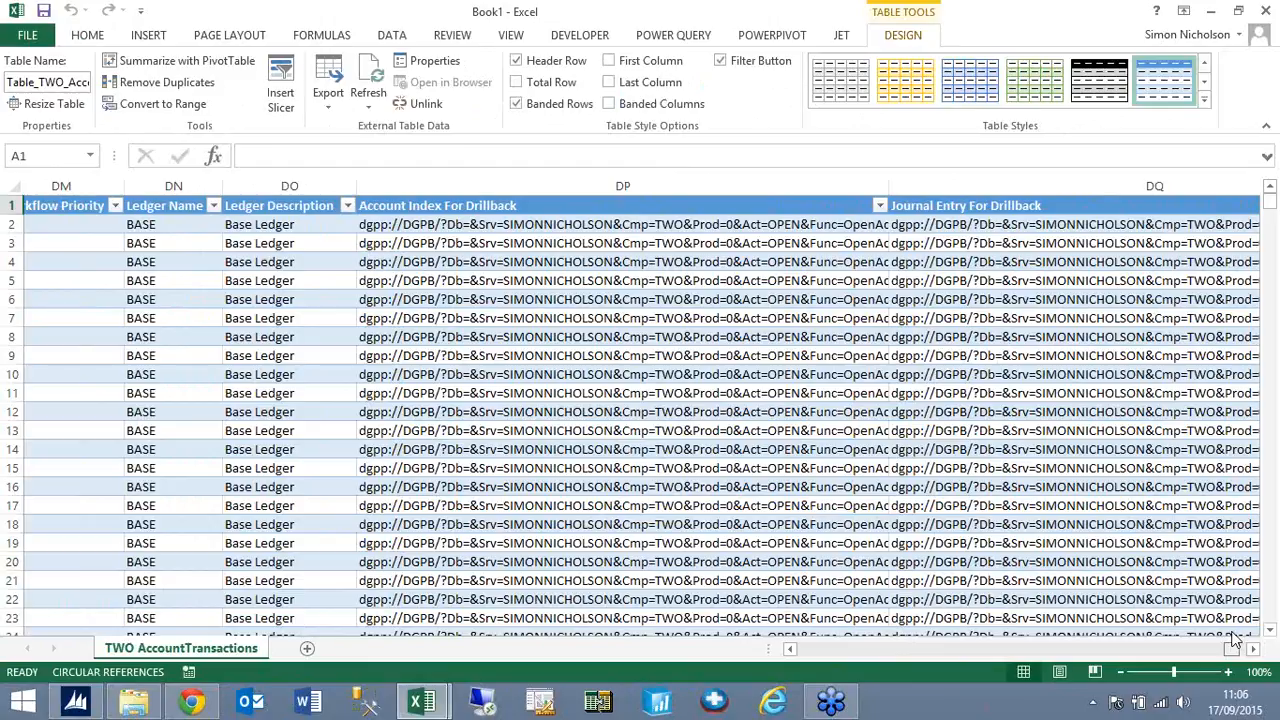
key("ctrl+End")
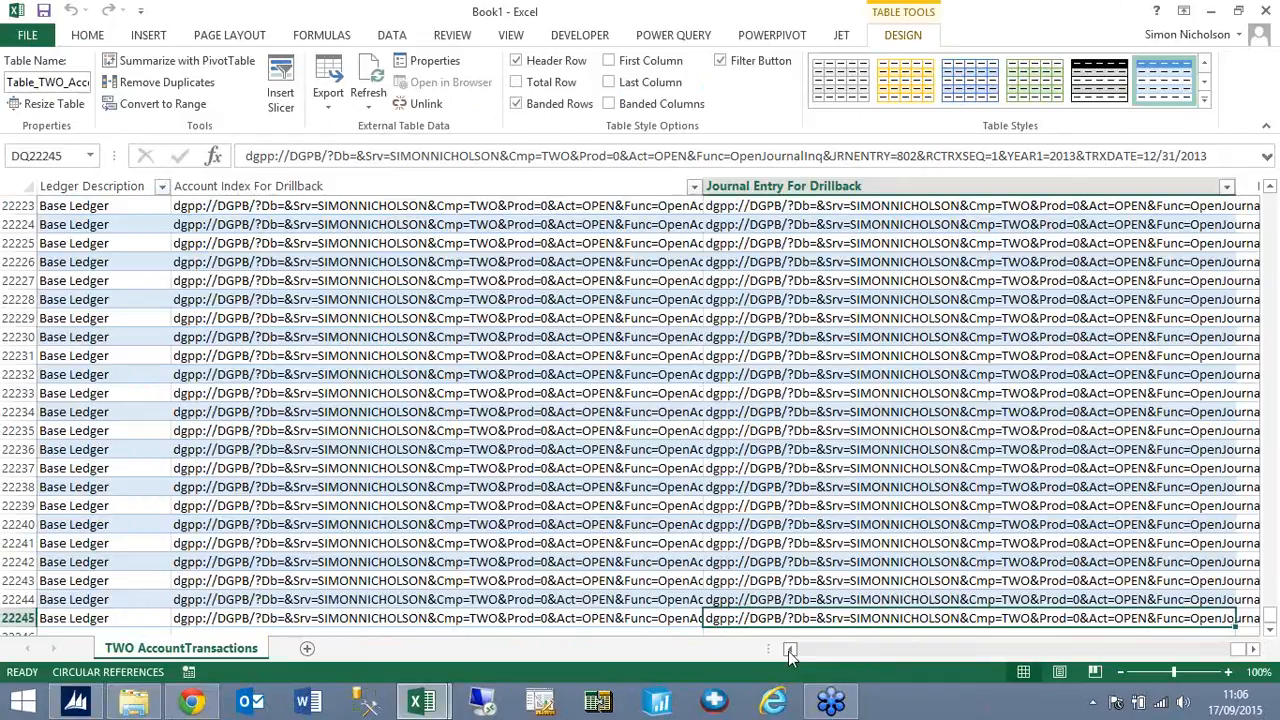
left_click(790, 650)
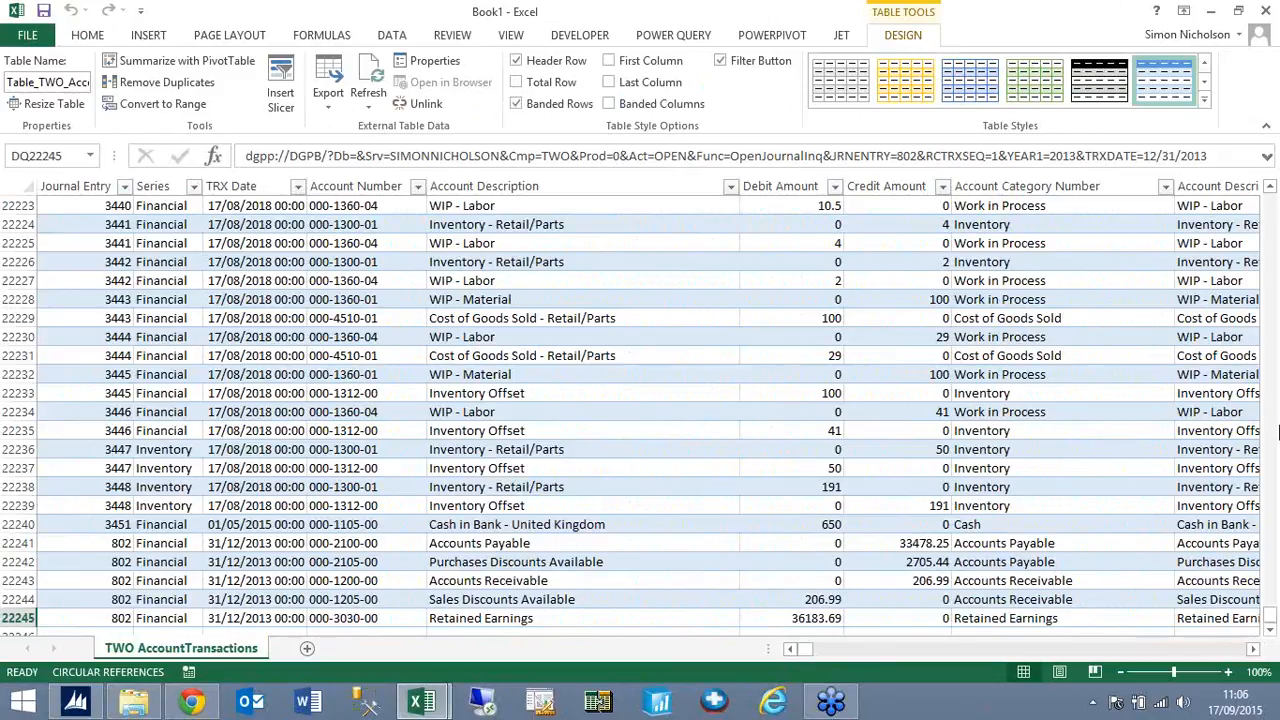
key("ctrl+Home")
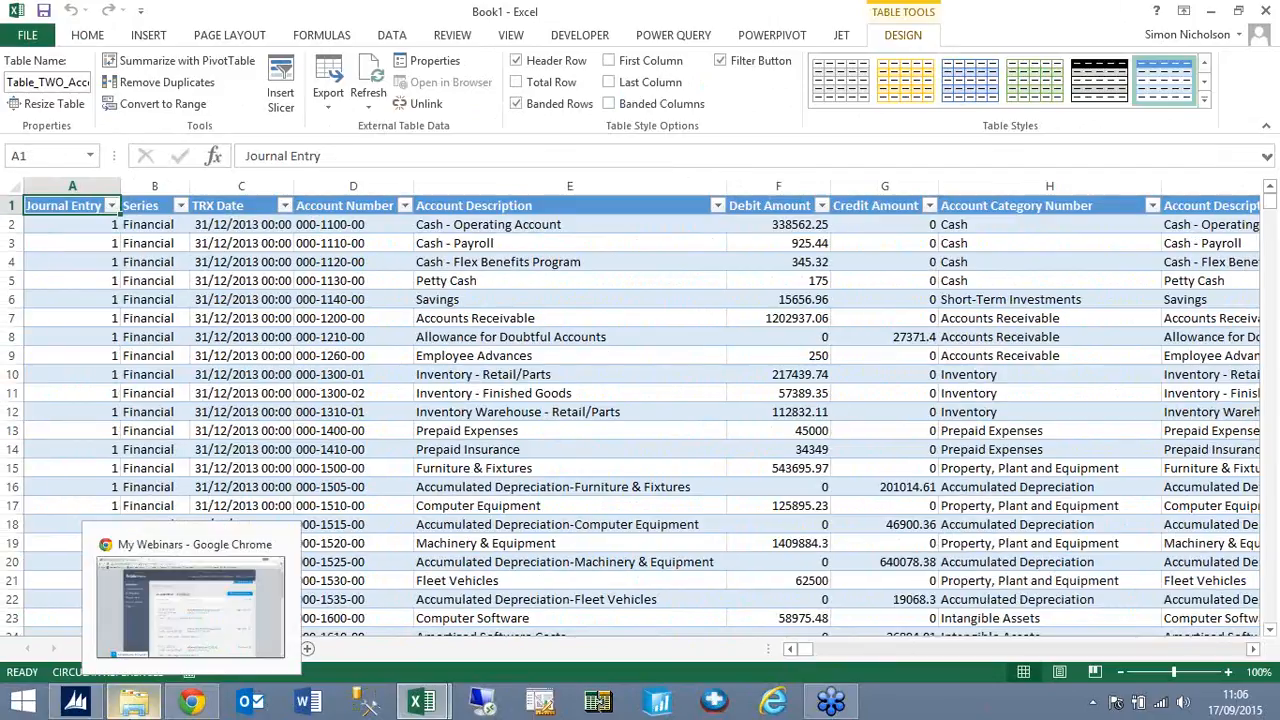
Switch to Microsoft Dynamics GP to view the SmartList window, close it, and return to the Excel workbook
mouse_move(133, 702)
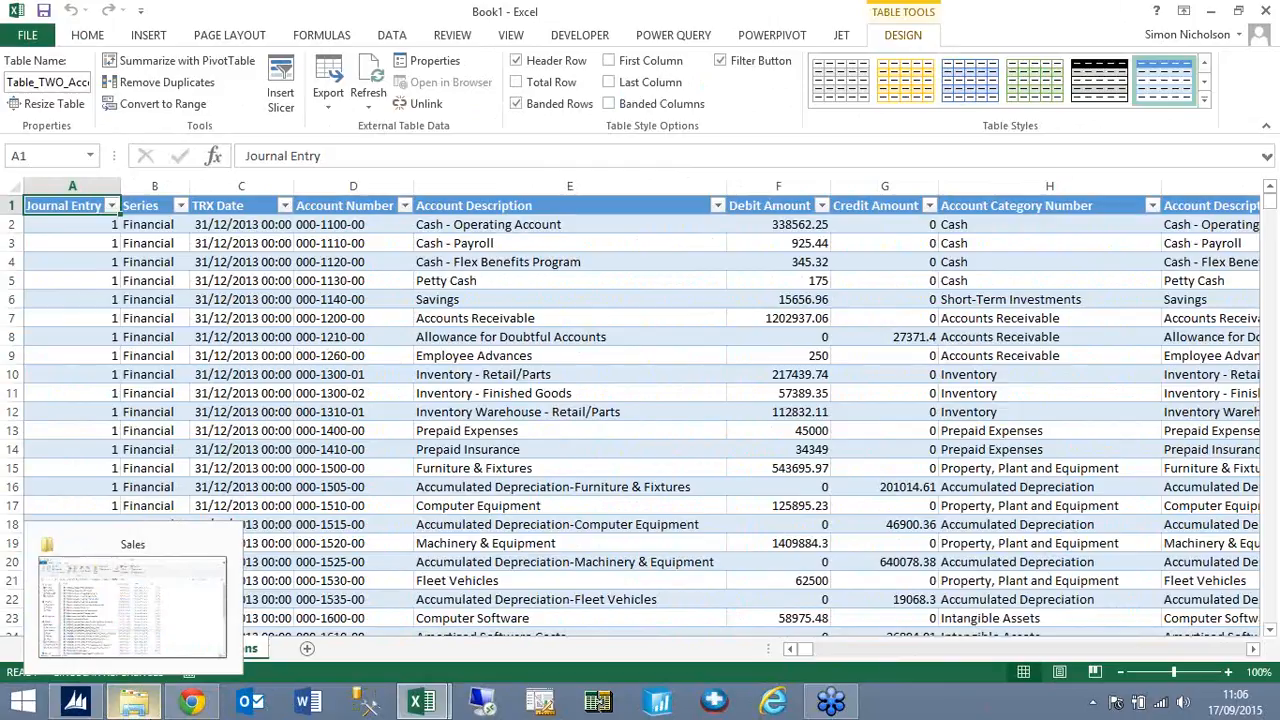
left_click(76, 702)
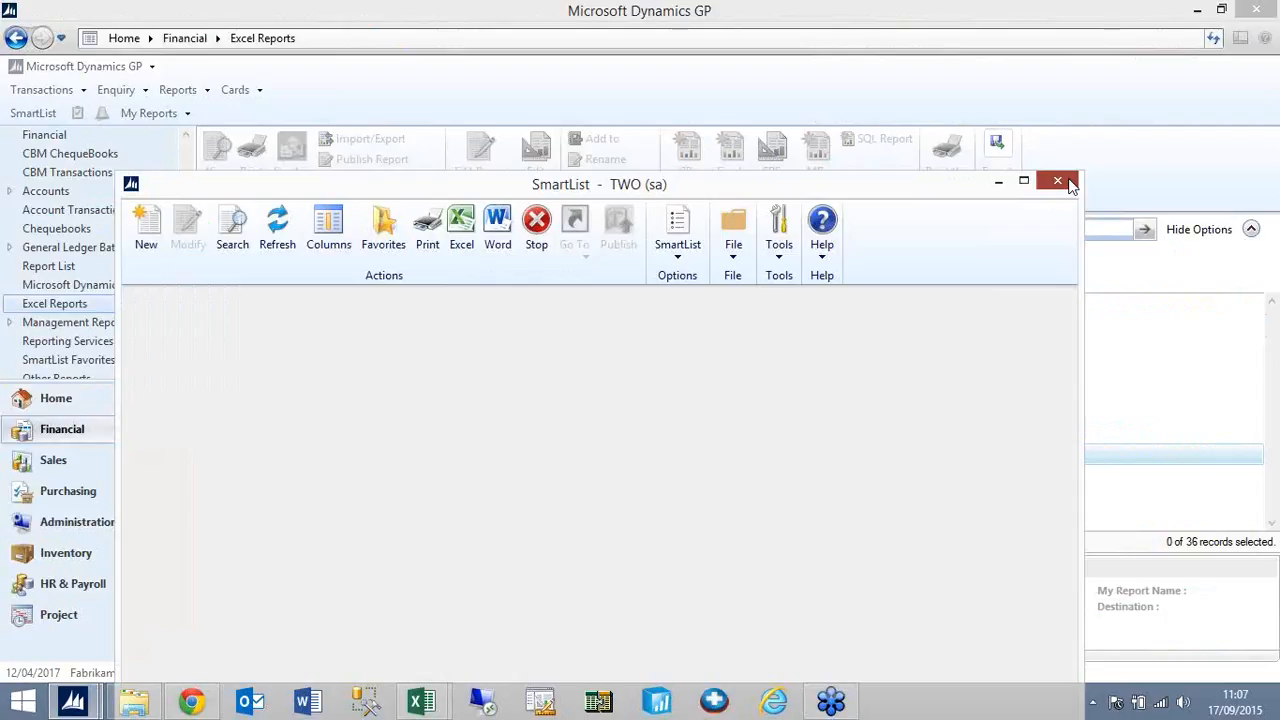
left_click(1058, 181)
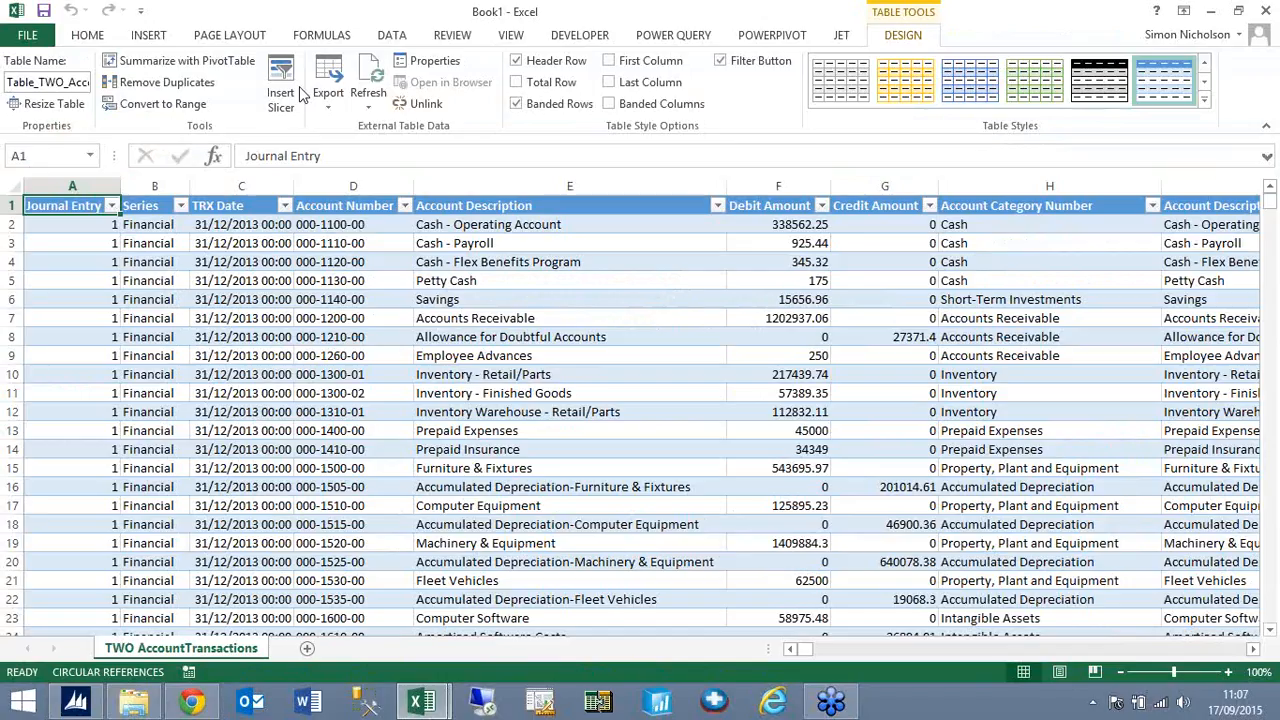
Examine the refresh options in the properties of the table's data connection and leave without making changes
left_click(392, 35)
left_click(289, 88)
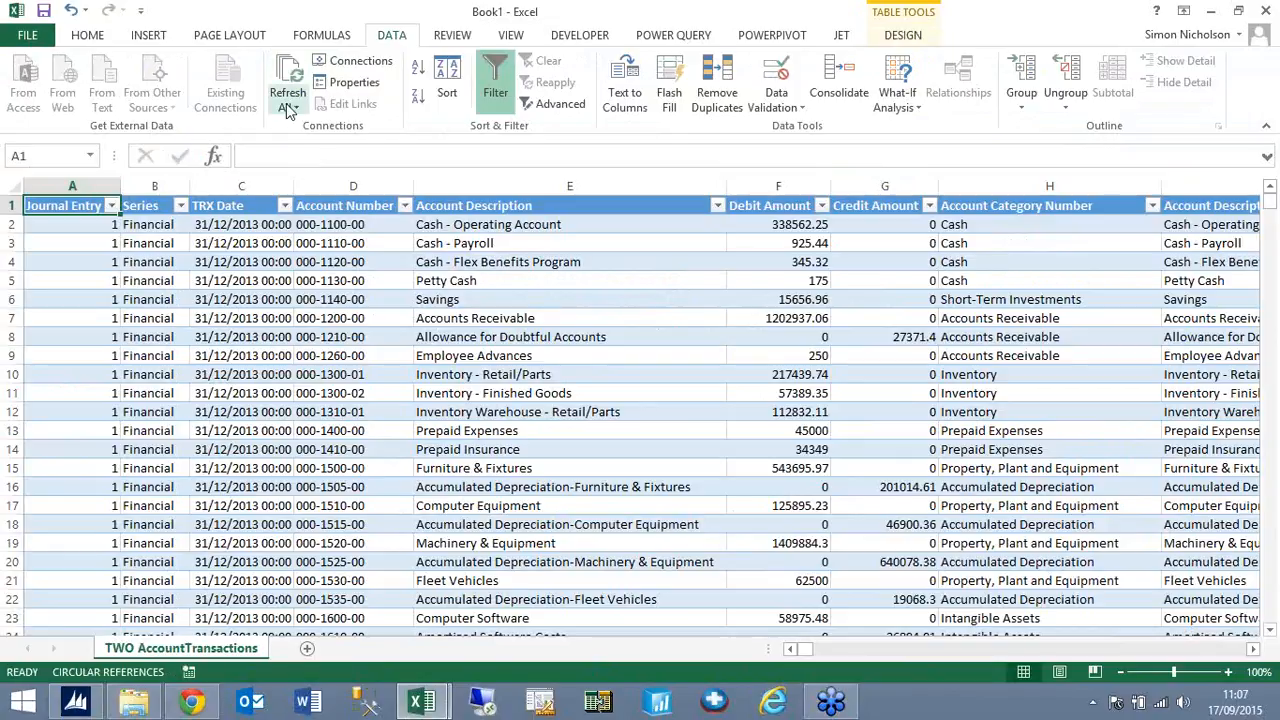
left_click(352, 61)
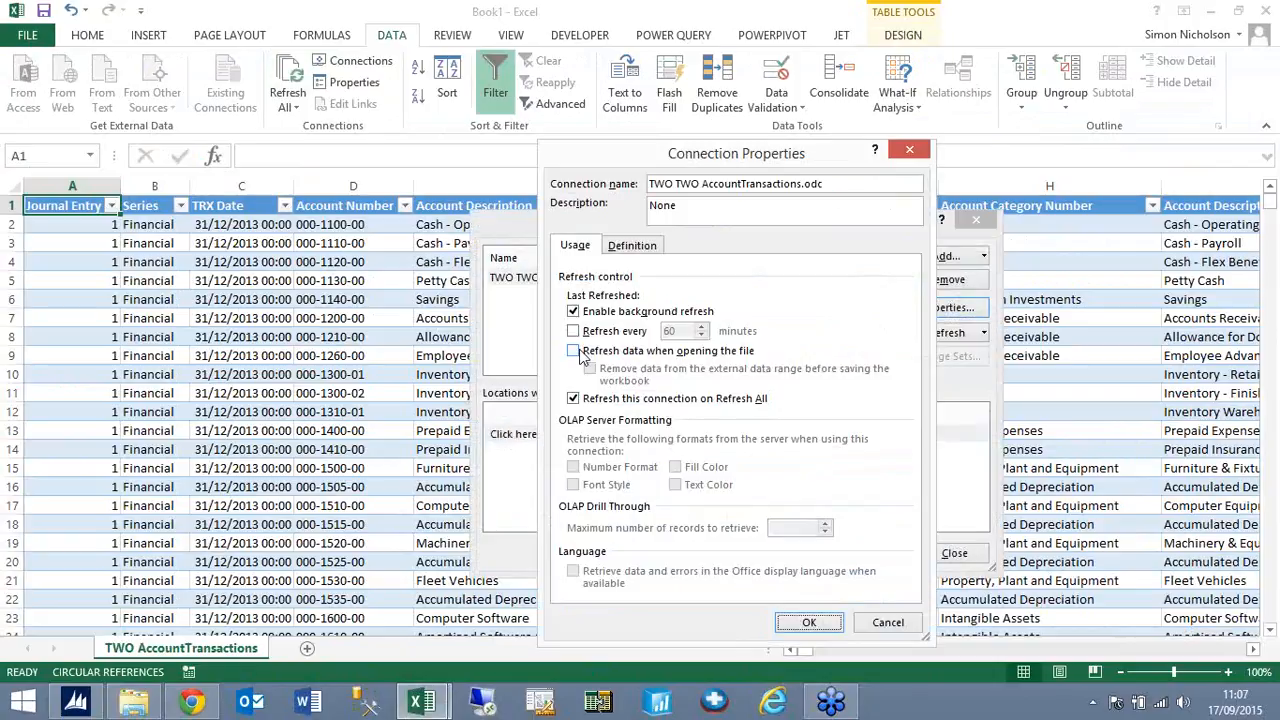
left_click(888, 622)
left_click(953, 550)
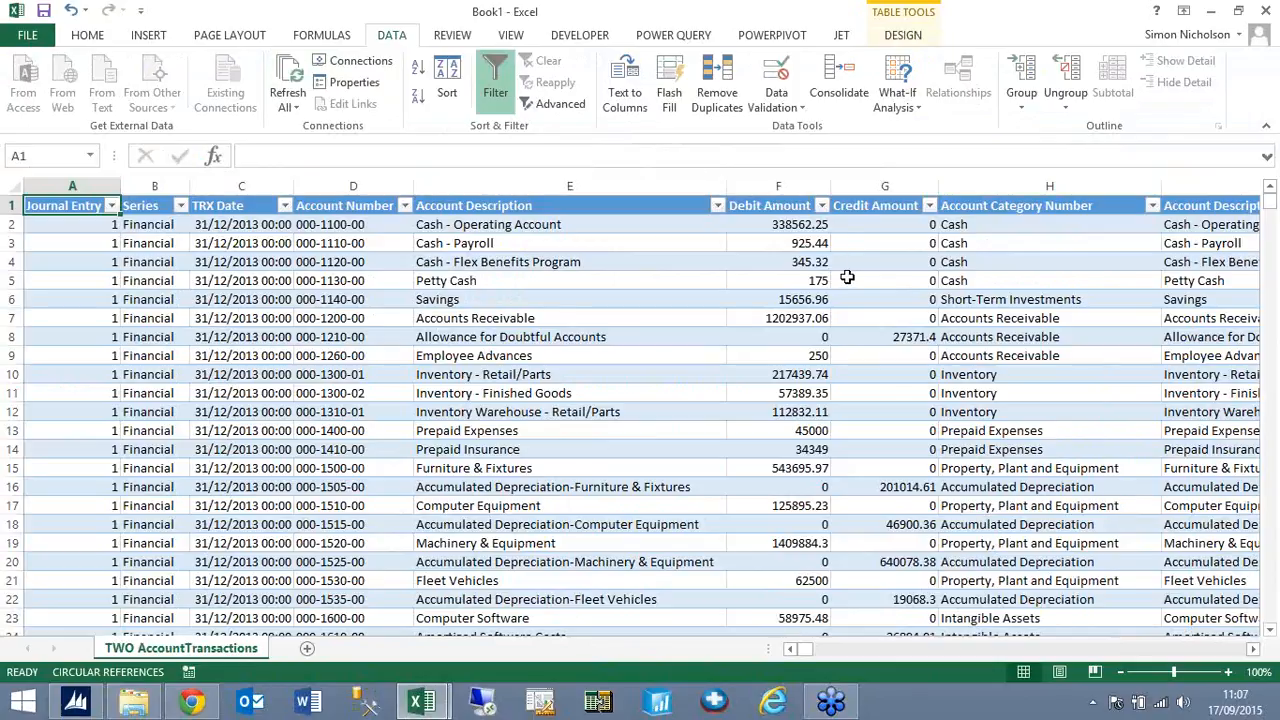
Insert a column before Account Category Number in the table and name it Amount
left_click(803, 195)
left_click(854, 193)
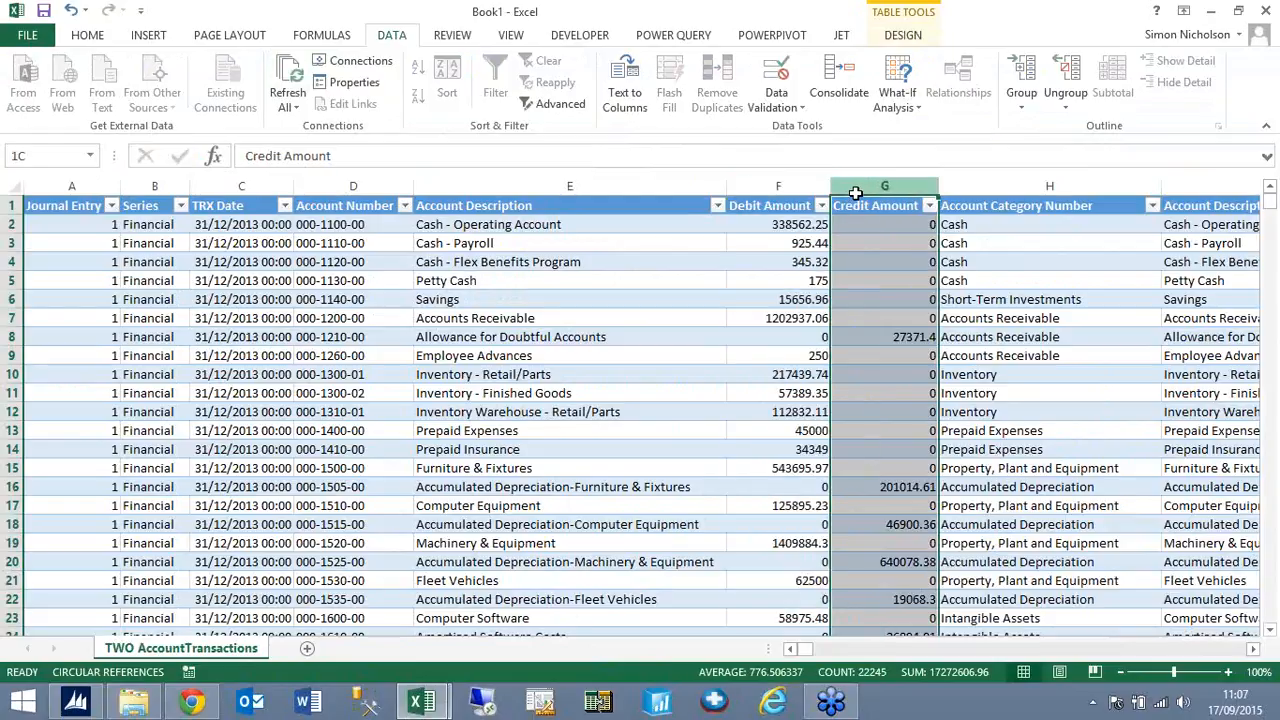
right_click(973, 190)
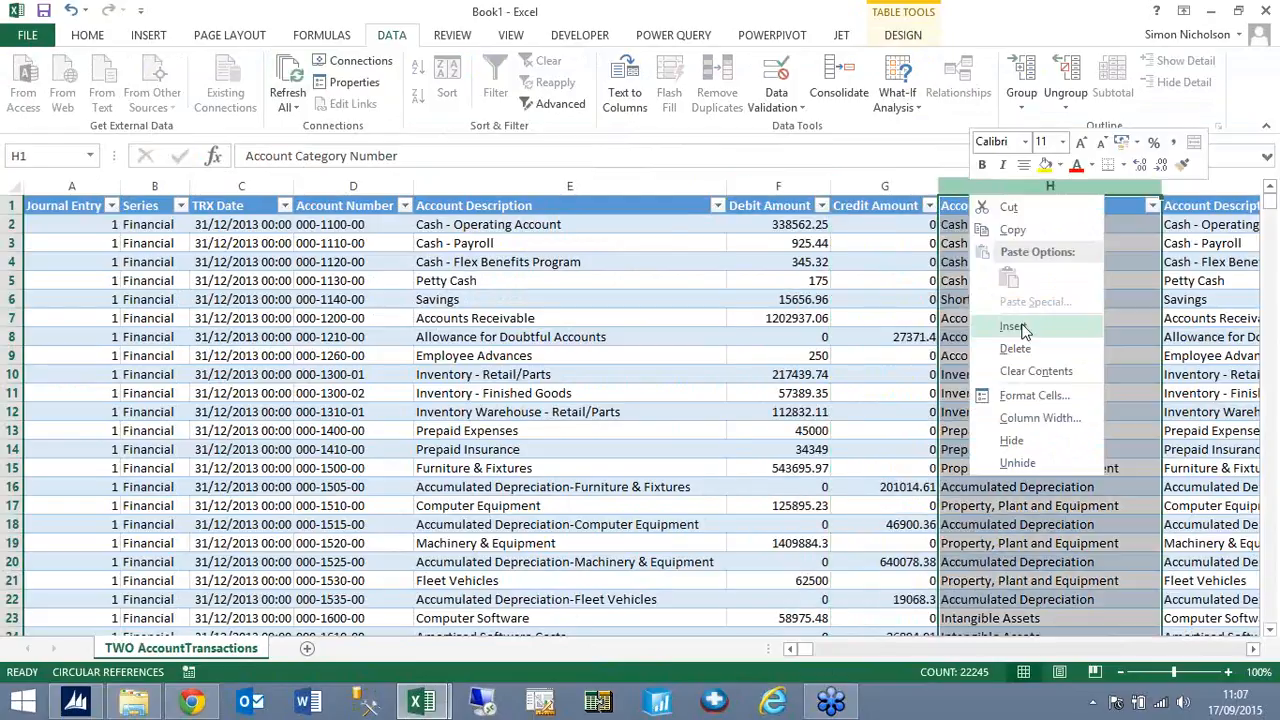
left_click(1013, 327)
type("Amount")
key("Return")
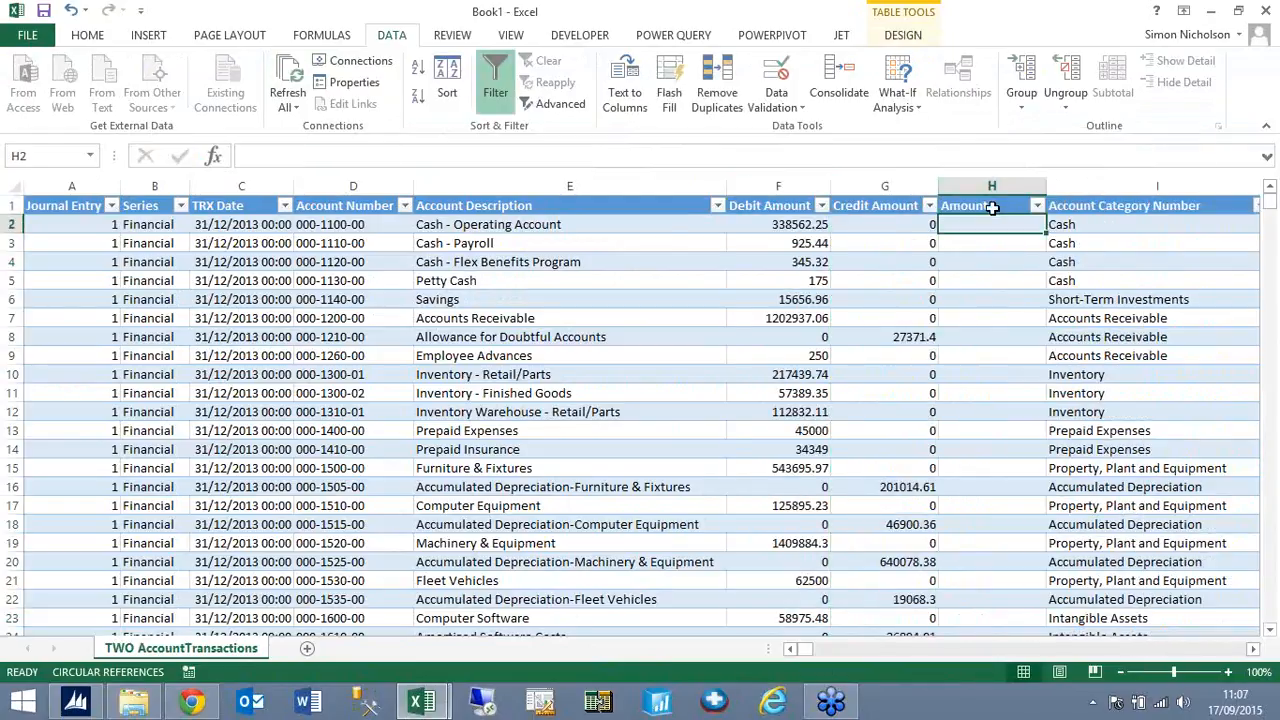
Fill the Amount column with a formula subtracting Credit Amount from Debit Amount
type("=")
left_click(775, 224)
type("-")
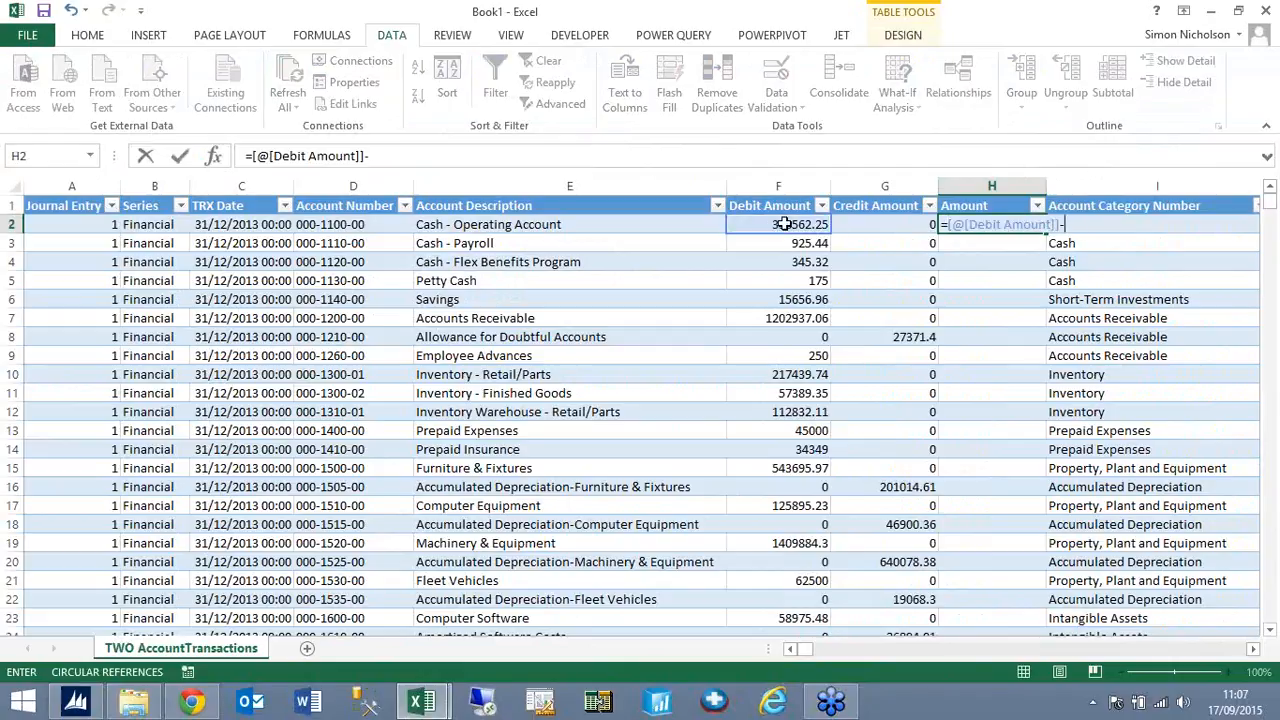
left_click(868, 225)
key("Return")
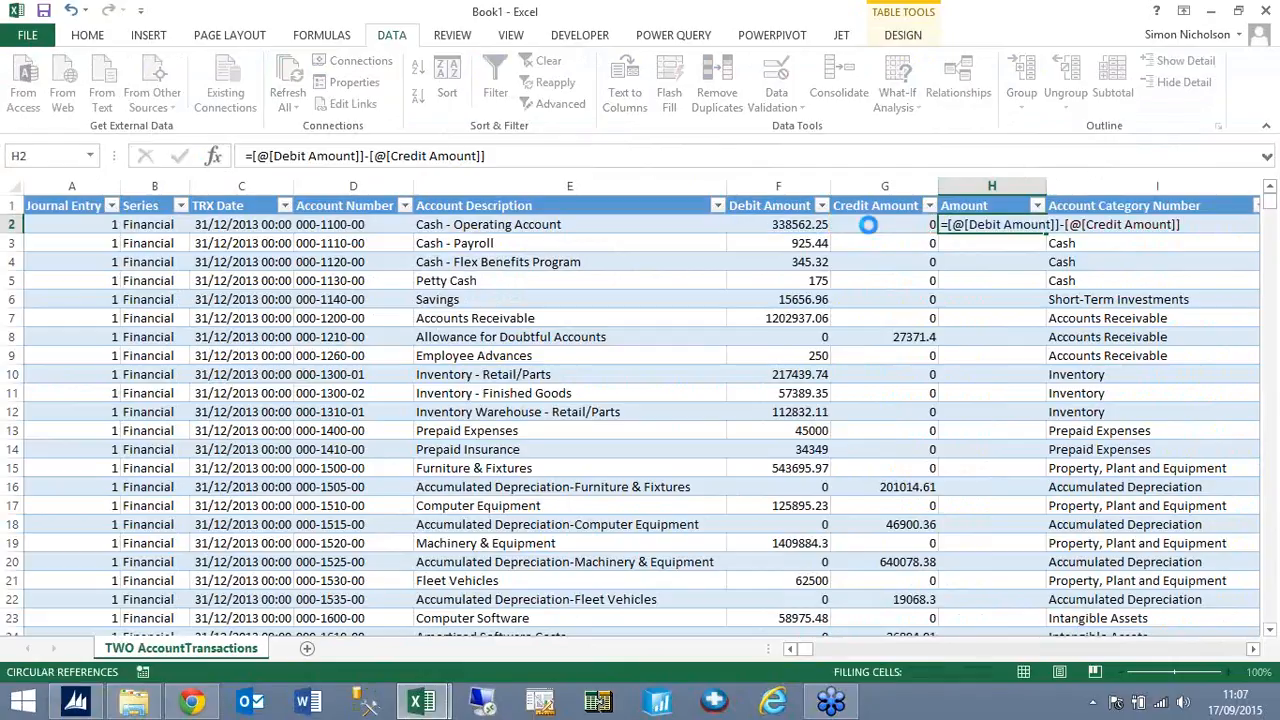
left_click(985, 207)
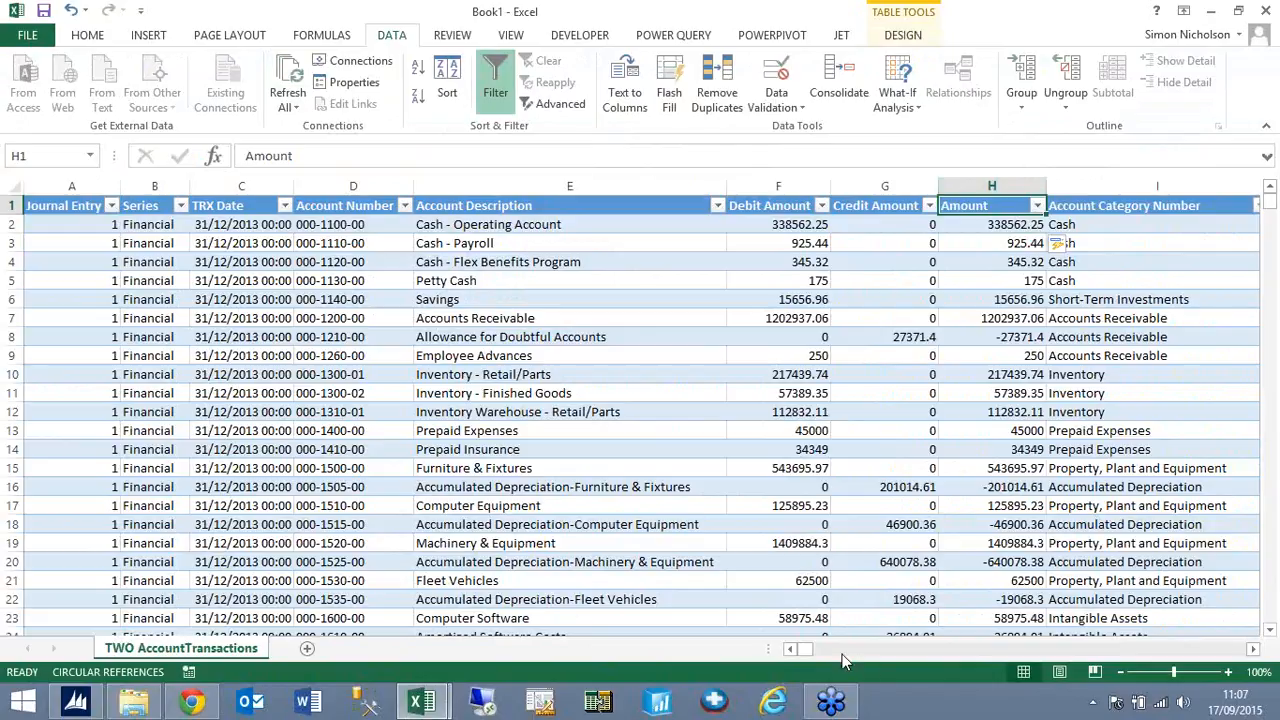
Add a table column beside Journal Entry For Drillback with a HYPERLINK formula that references the Journal Entry For Drillback value
left_click_drag(811, 651, 811, 651)
left_click_drag(811, 651, 965, 651)
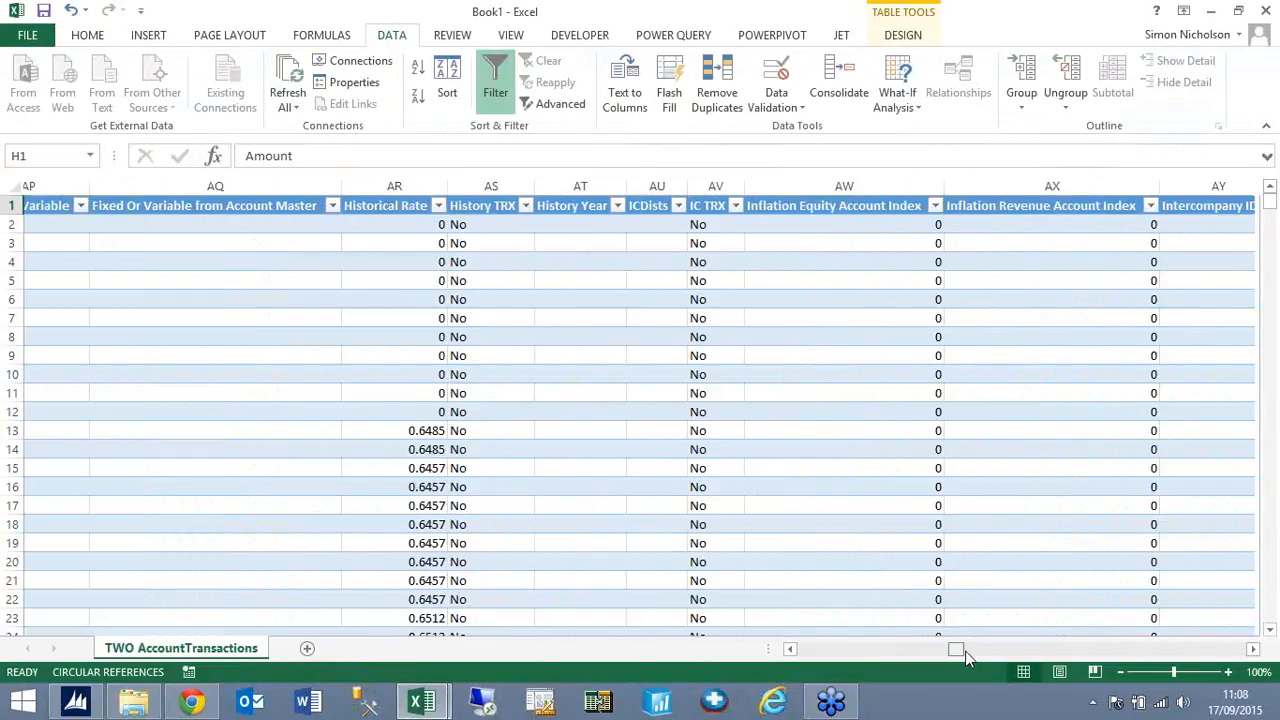
left_click_drag(965, 651, 828, 655)
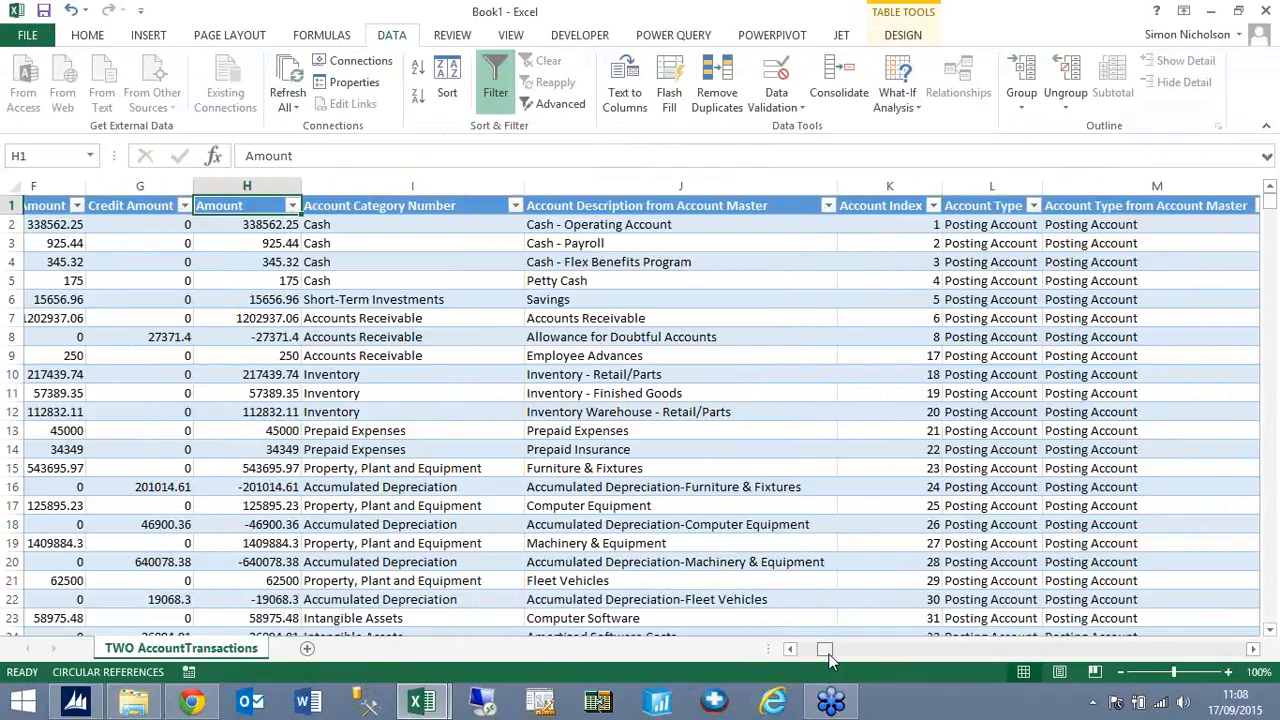
left_click_drag(828, 655, 1238, 652)
left_click(1237, 224)
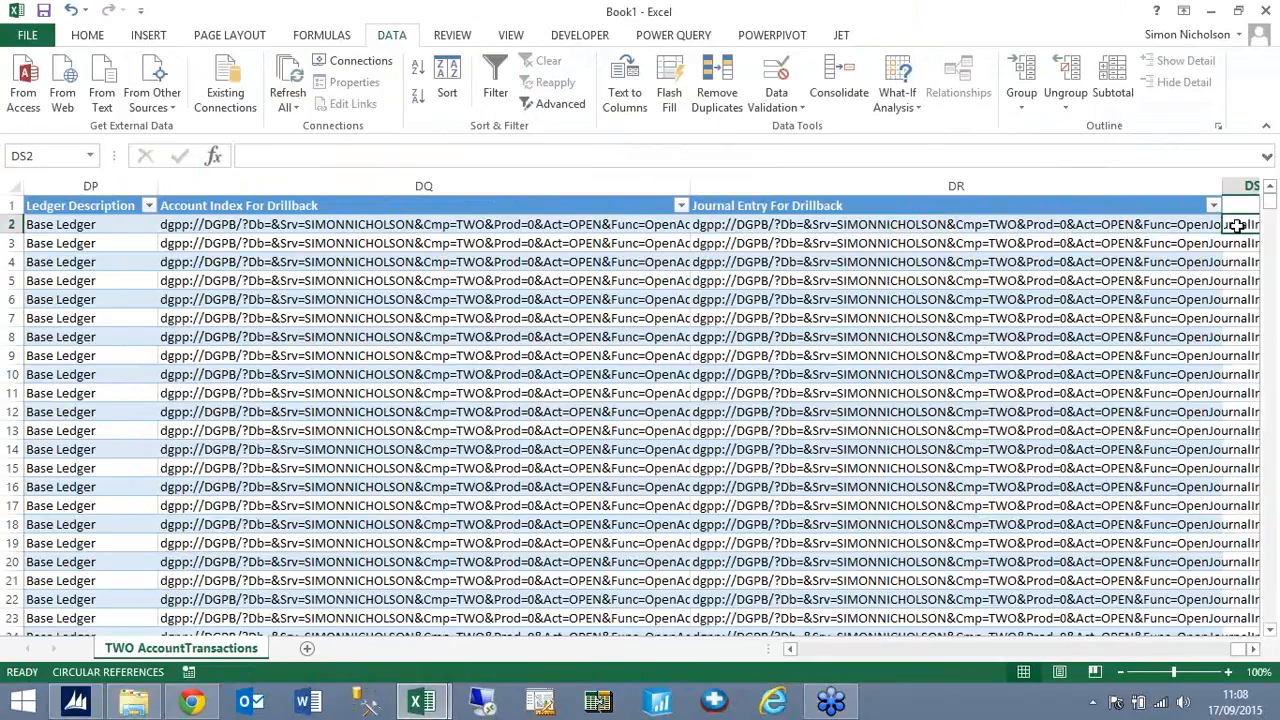
double_click(1237, 224)
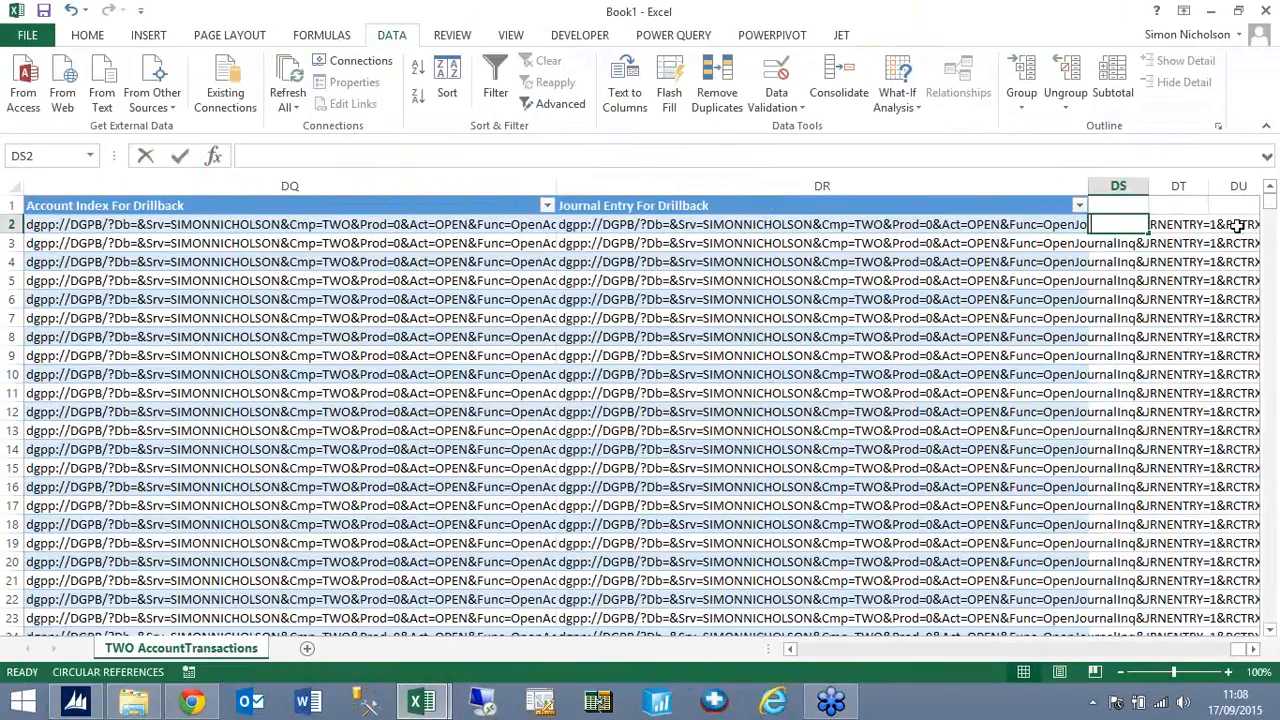
type("=hyperlink(")
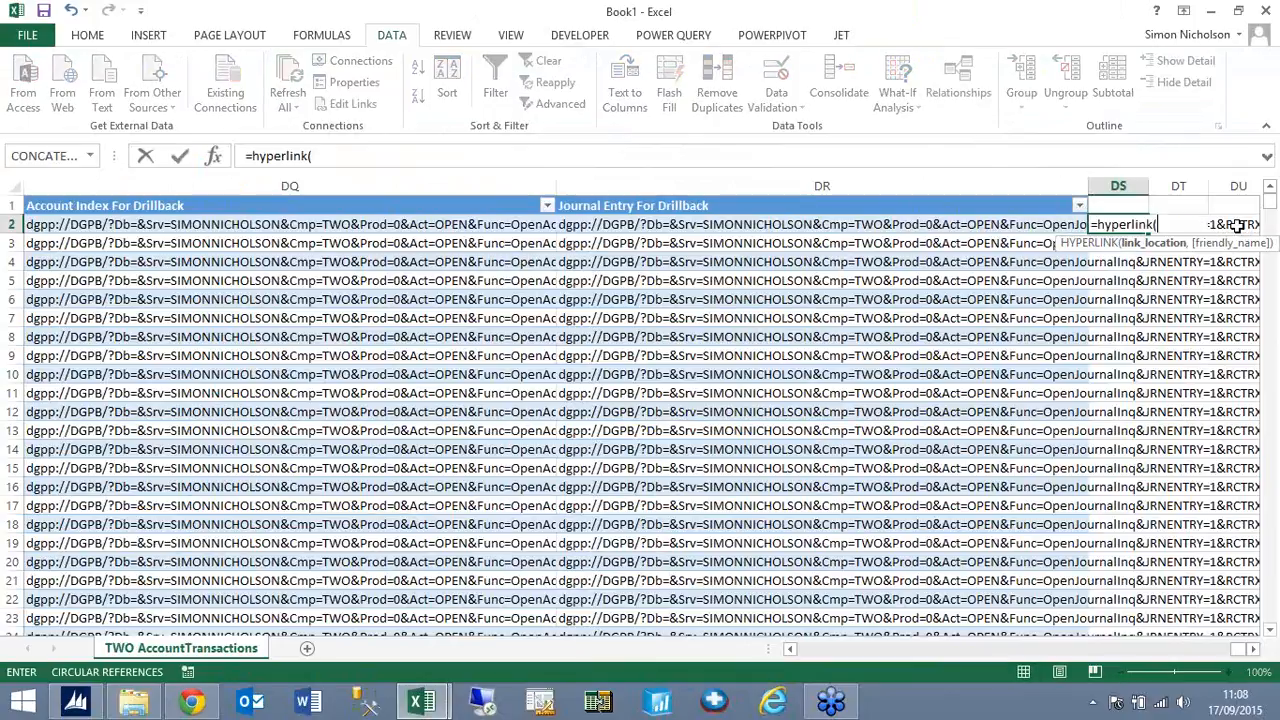
left_click(994, 224)
key("ctrl+Return")
Follow the first row's drillback link to view the journal entry in Microsoft Dynamics GP, close the enquiry and return to the Excel workbook
left_click(1127, 233)
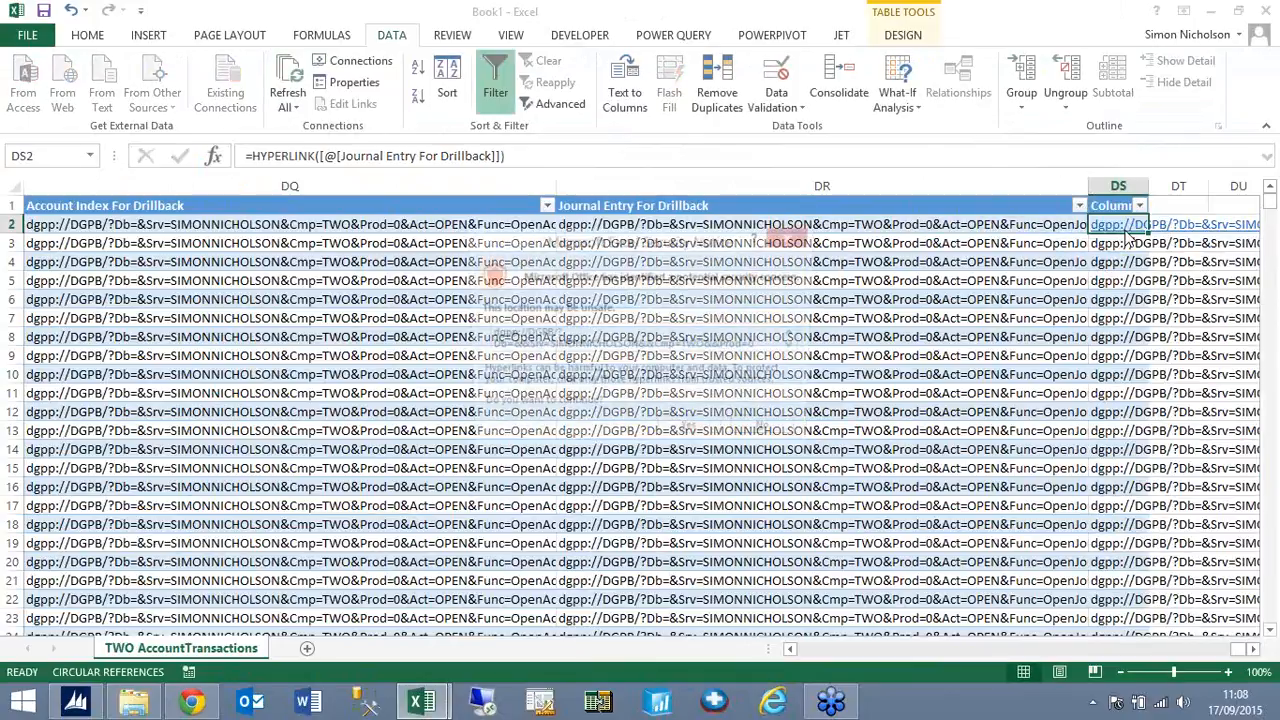
left_click(695, 433)
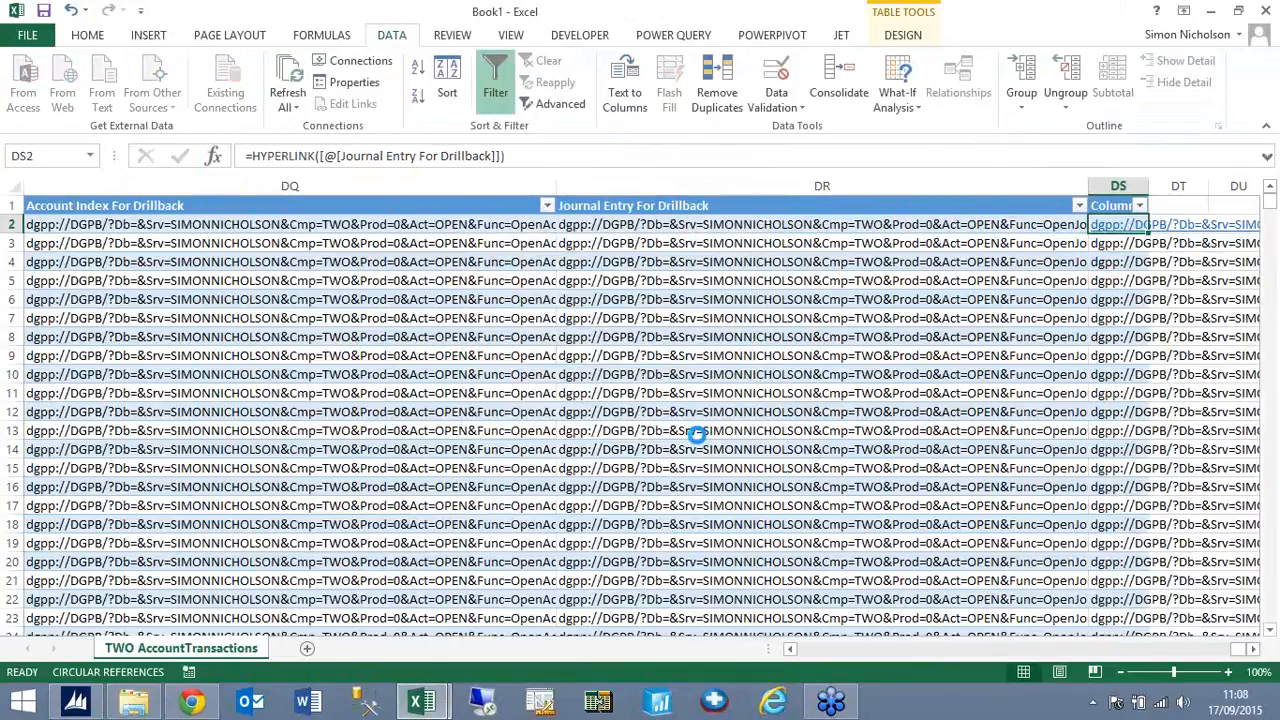
left_click(75, 703)
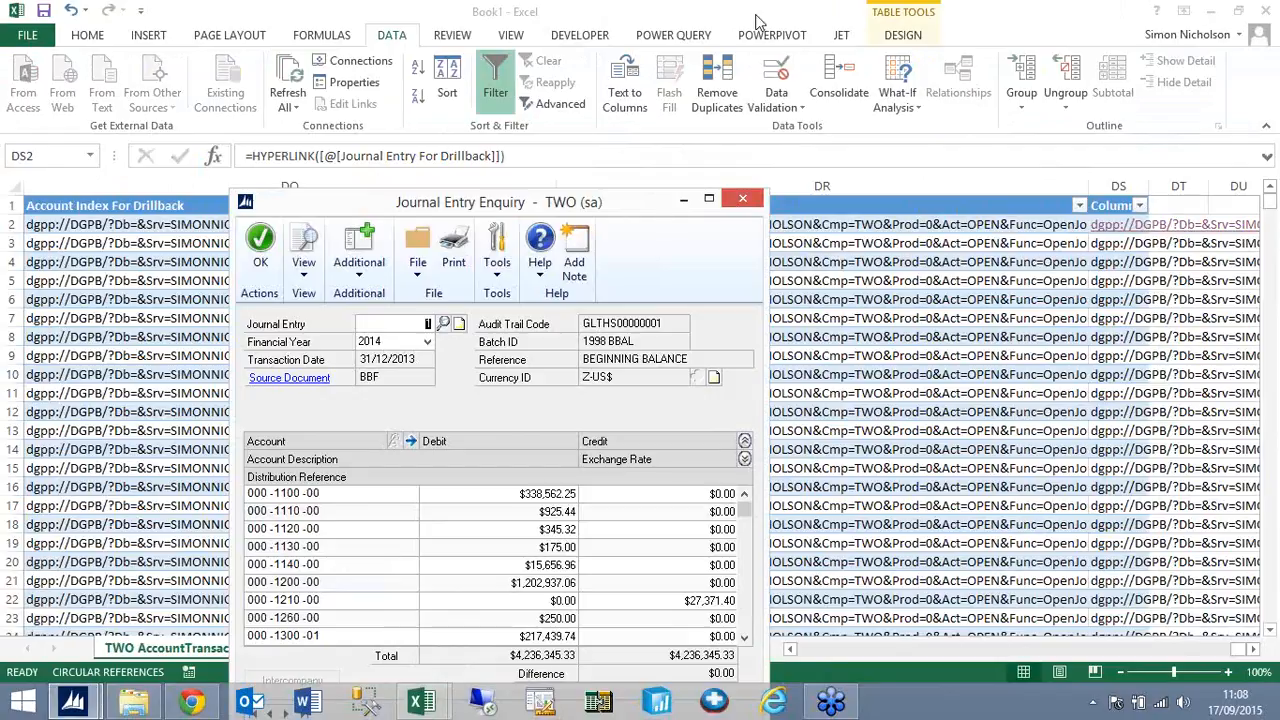
left_click(745, 205)
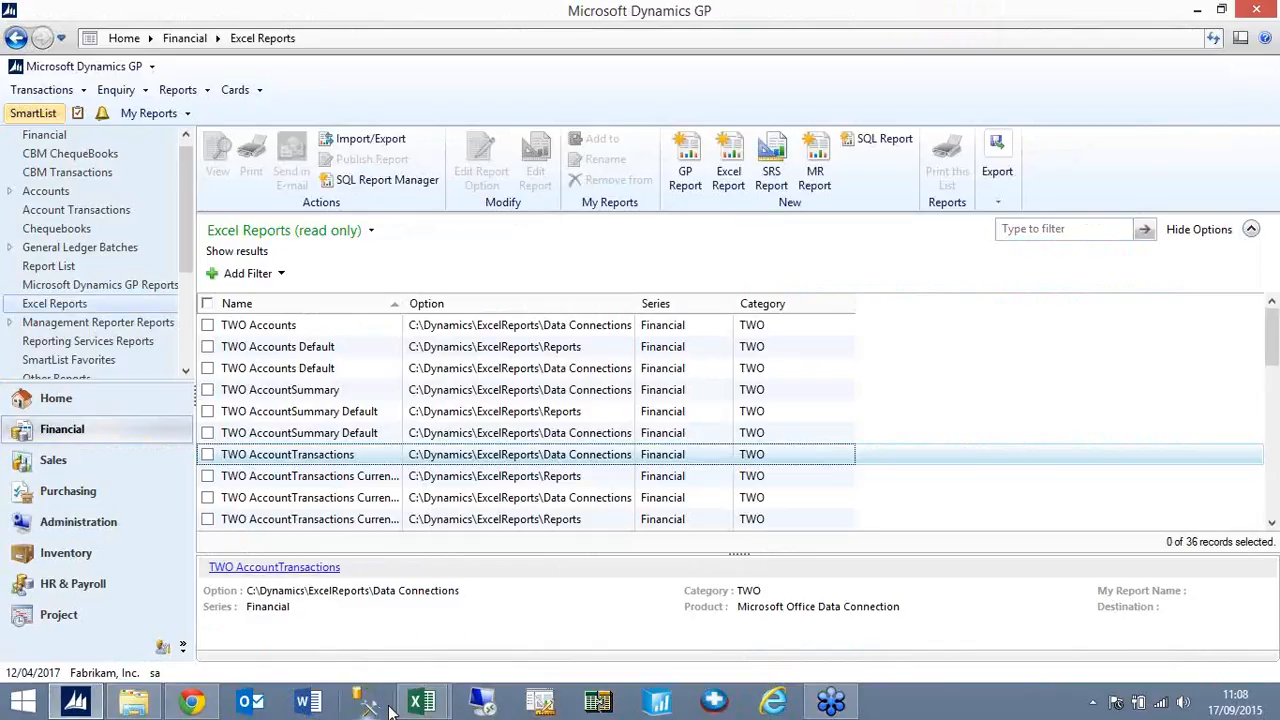
mouse_move(421, 700)
left_click(523, 606)
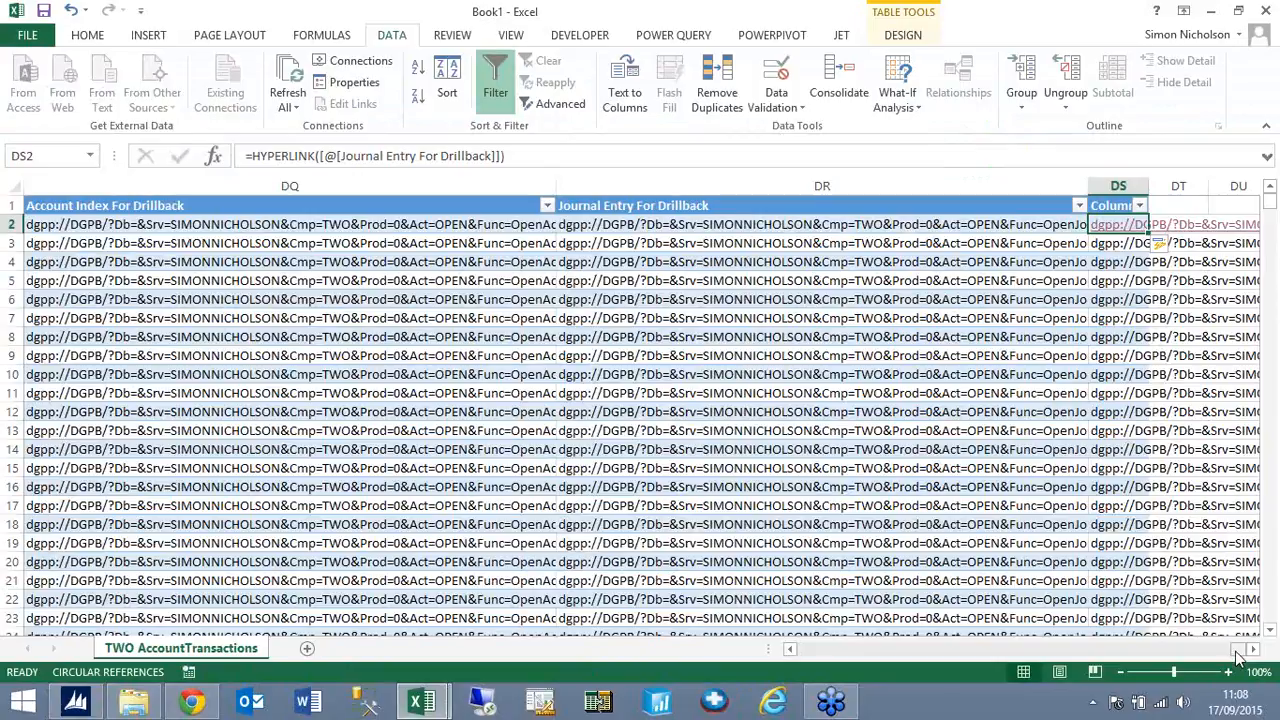
Save the workbook to the Desktop as financial transactions in Excel Workbook format
left_click_drag(1238, 657, 921, 687)
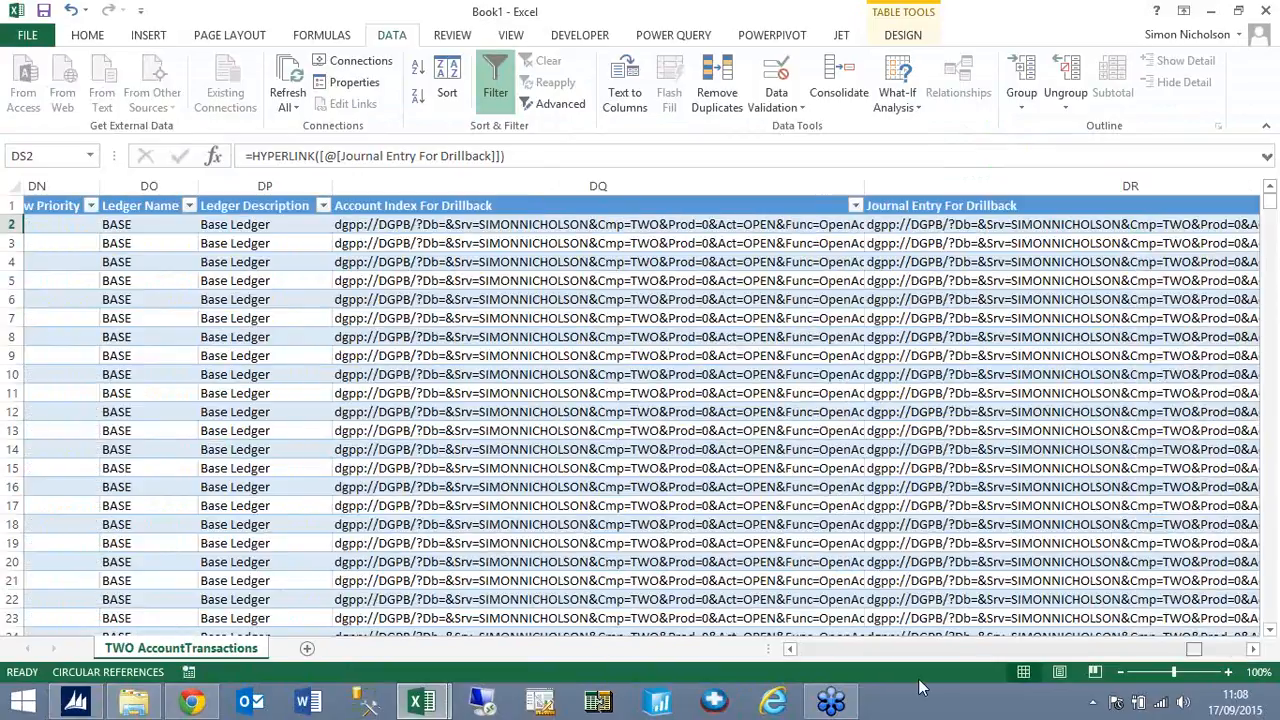
key("ctrl+s")
left_click(228, 317)
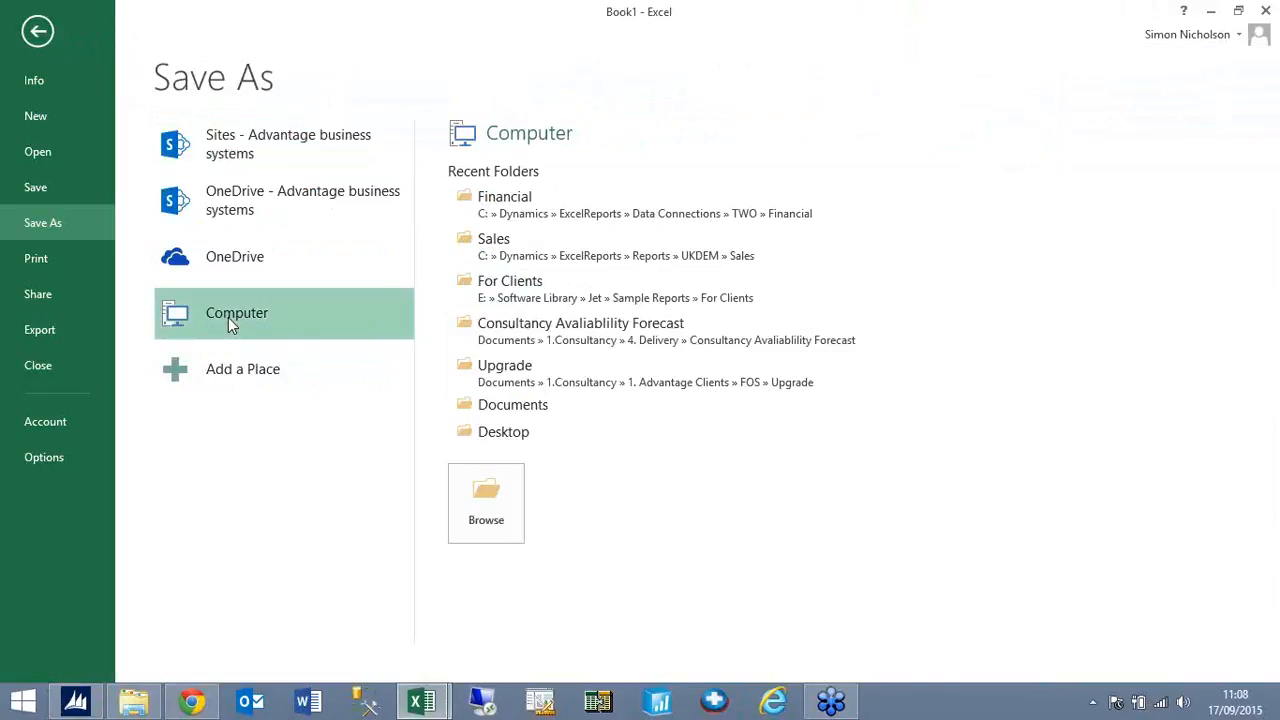
left_click(510, 434)
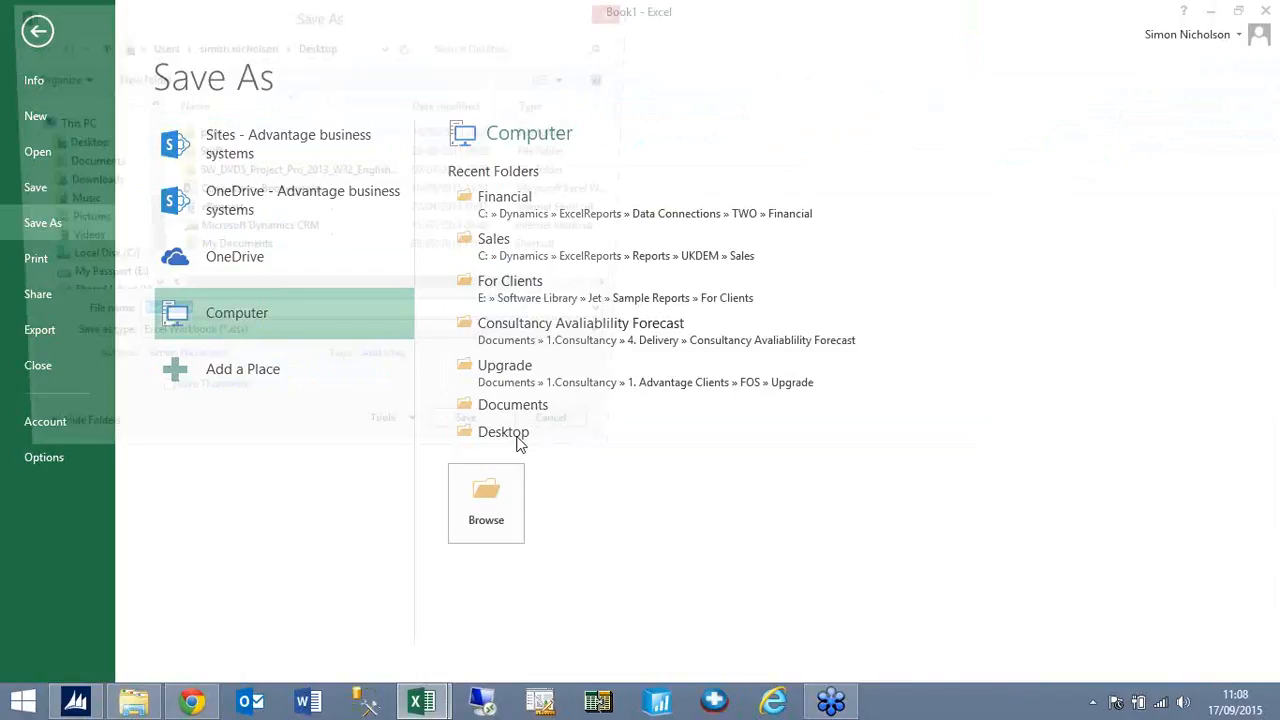
type("financial transactions")
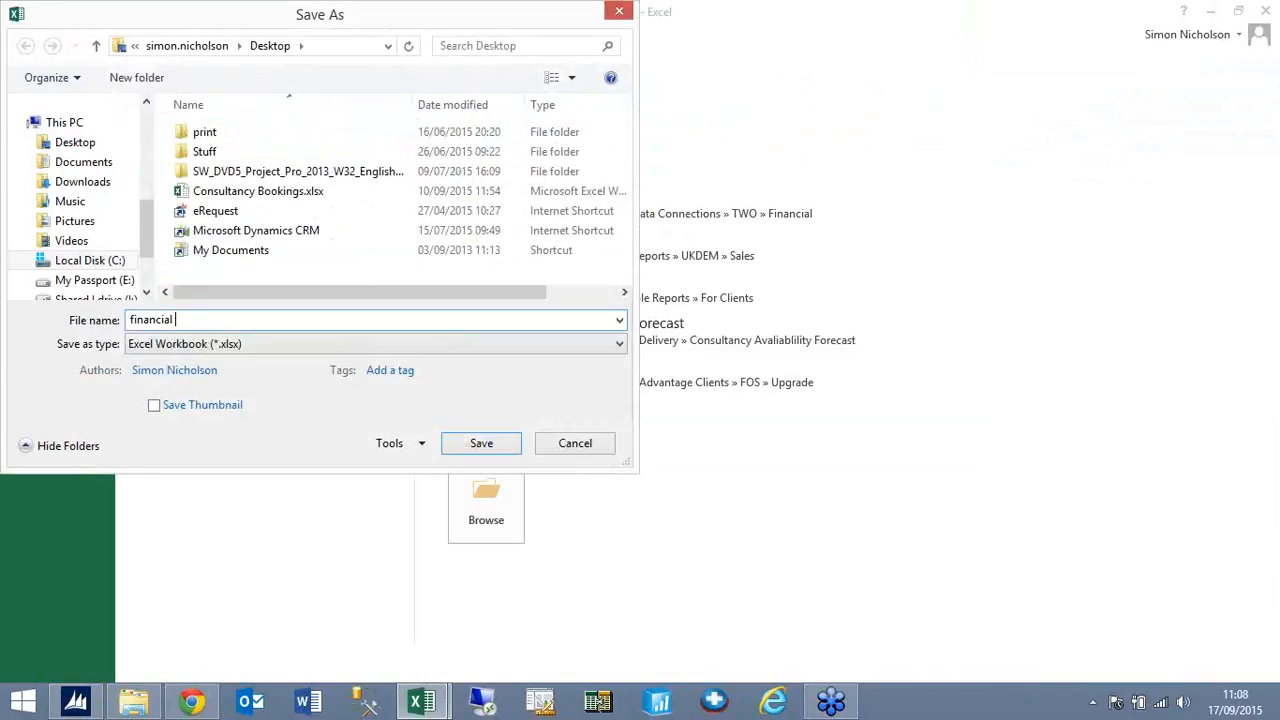
left_click(481, 443)
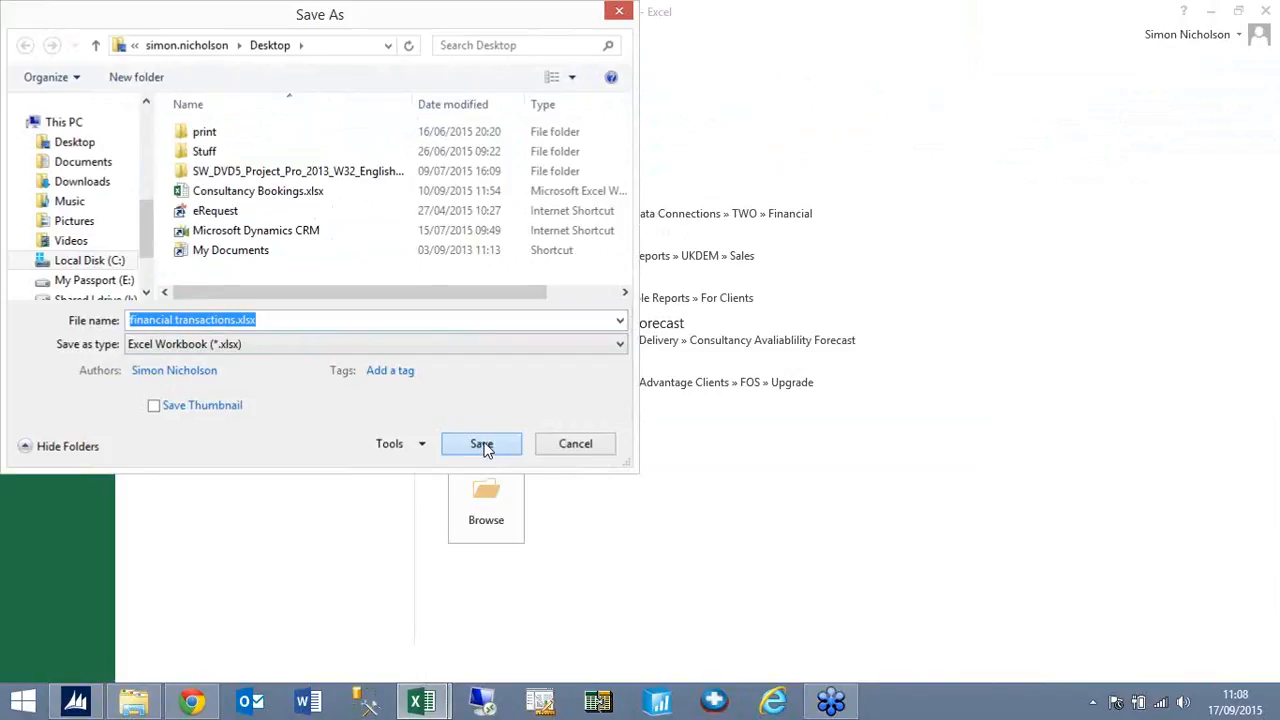
left_click(483, 445)
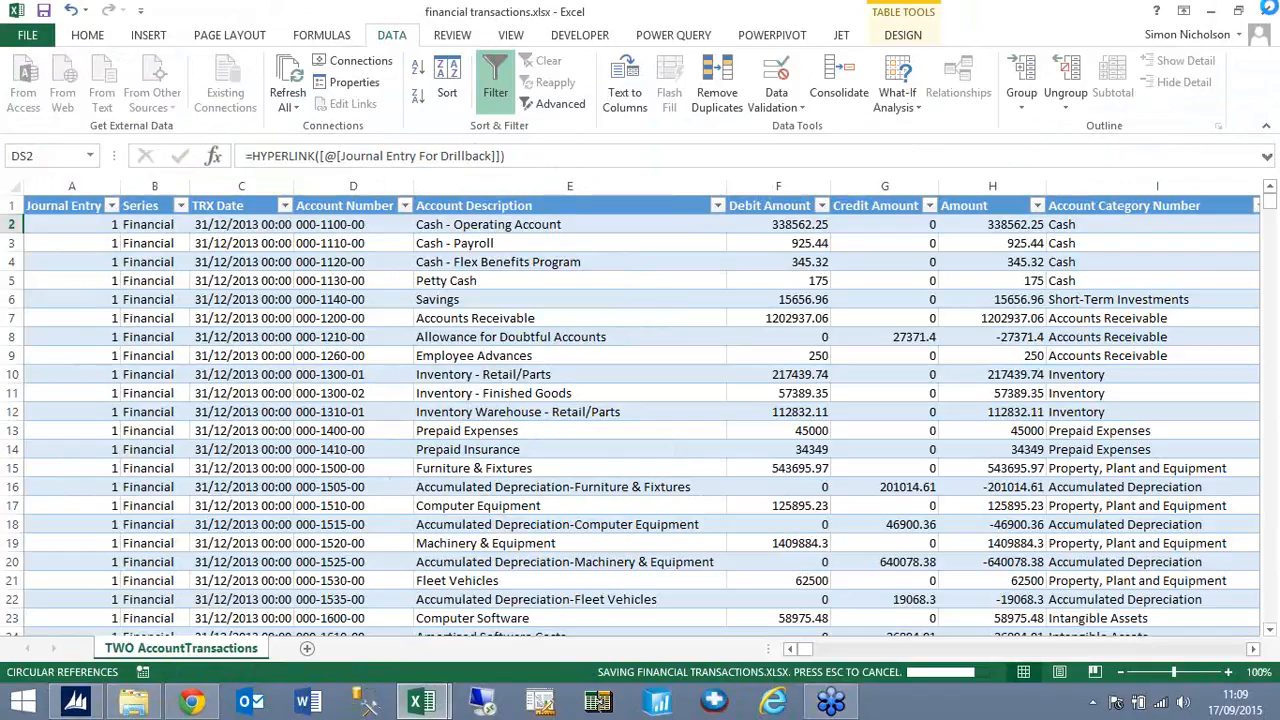
Clear the open windows, reopen the financial transactions workbook from the desktop and enable its external data connections
left_click(1210, 10)
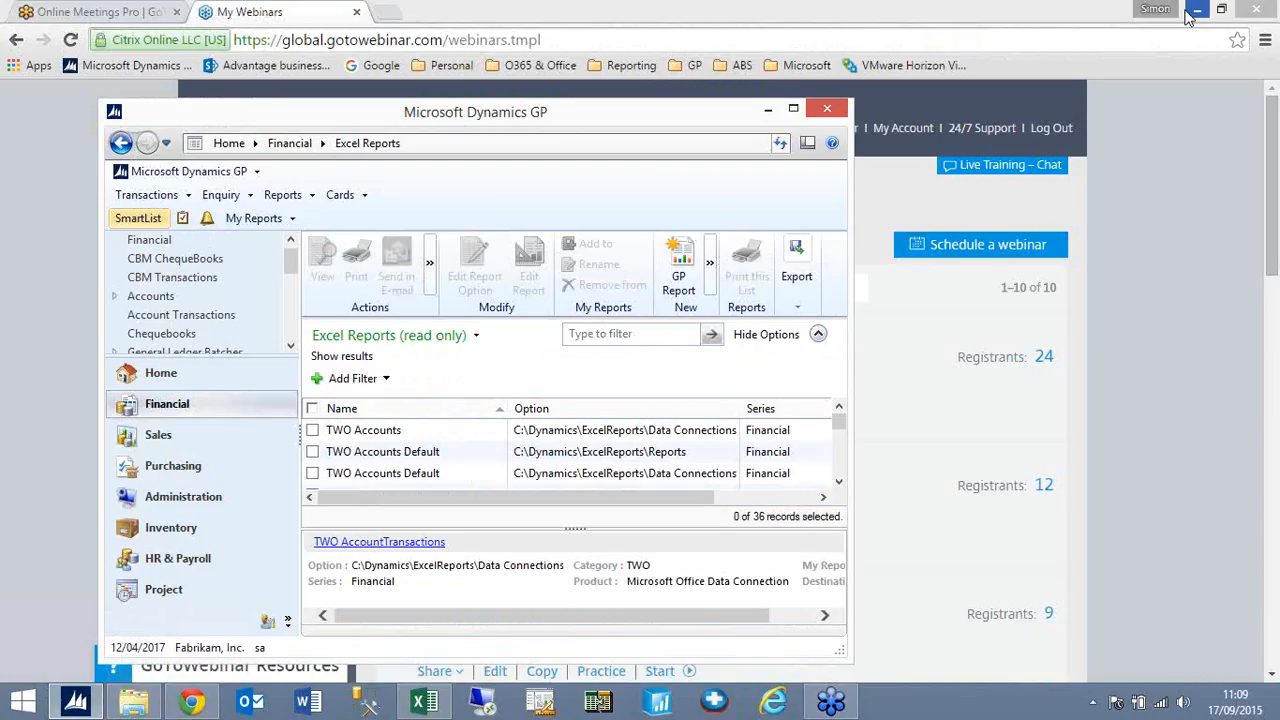
left_click(1197, 10)
left_click(110, 625)
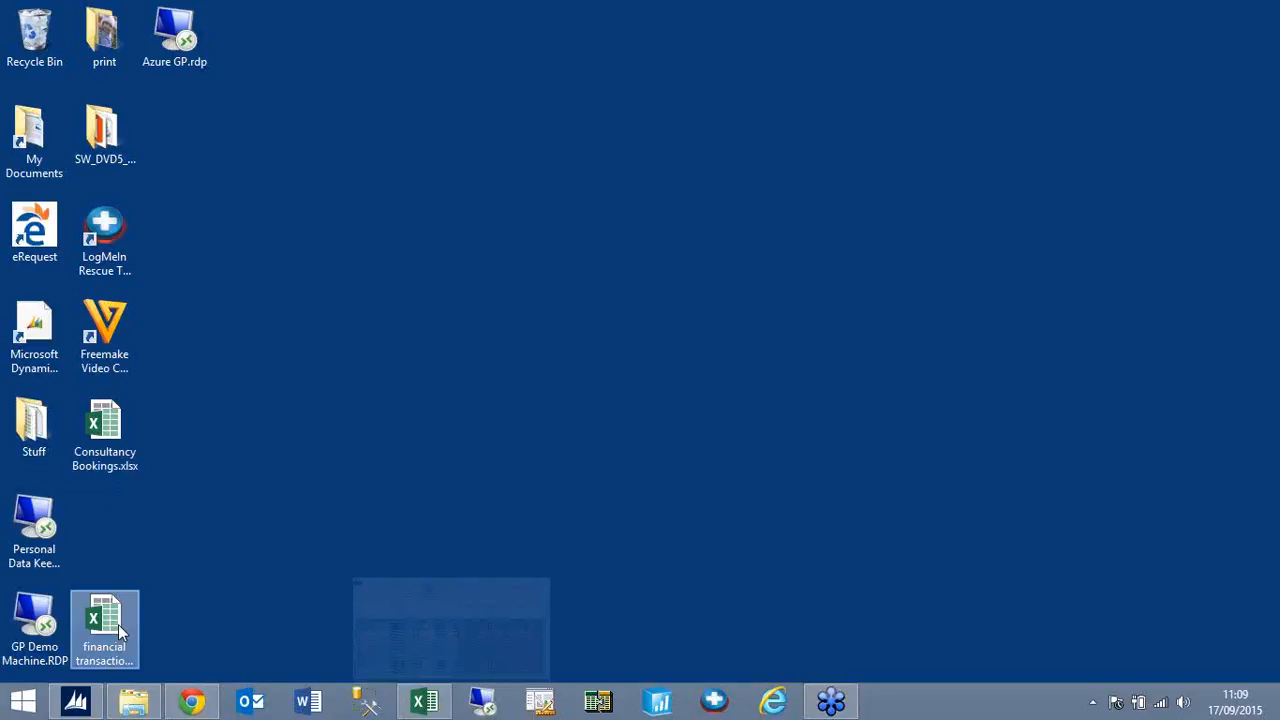
double_click(118, 624)
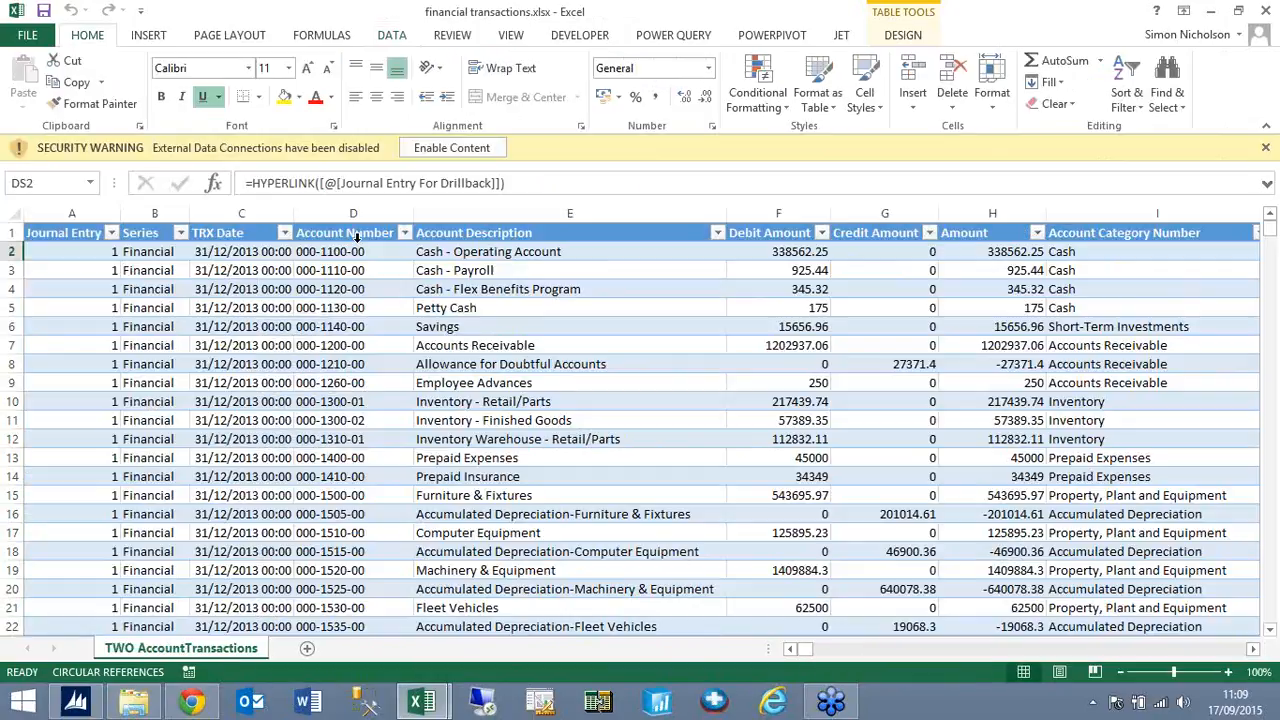
left_click(432, 150)
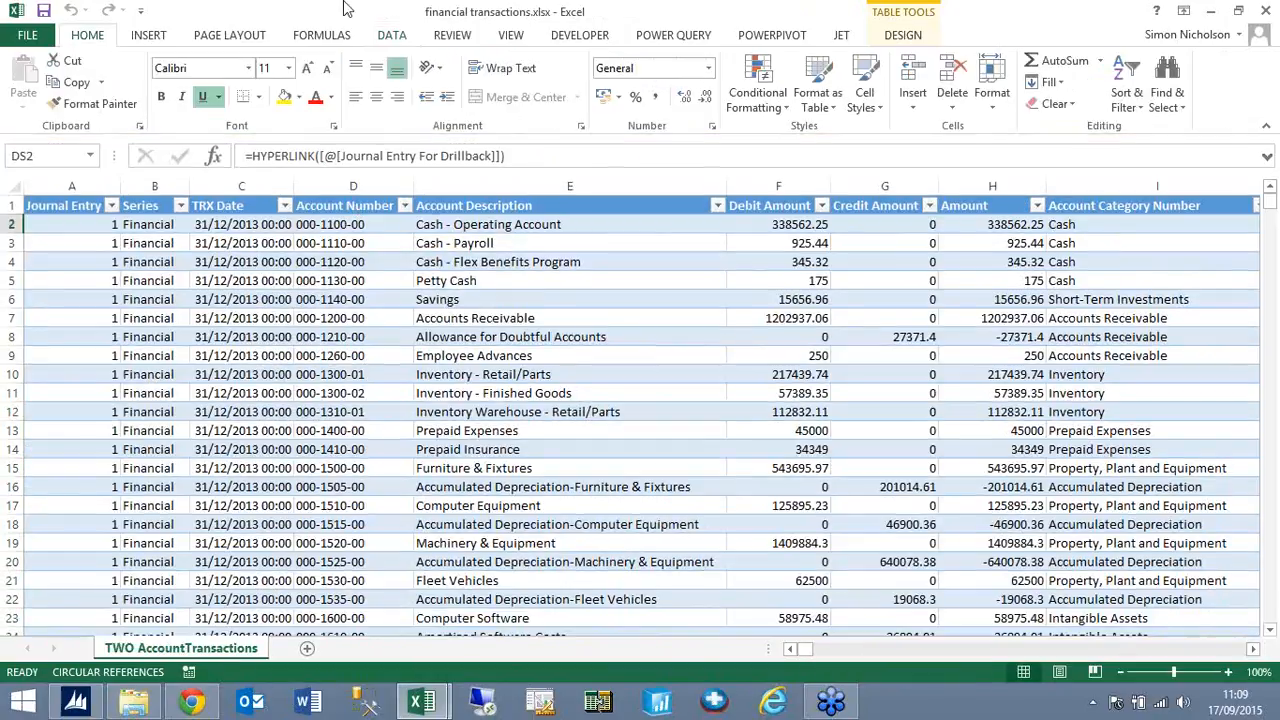
Create a PivotTable from the transactions table on a new worksheet, with Account Category Number and Account Number as row fields
left_click(148, 36)
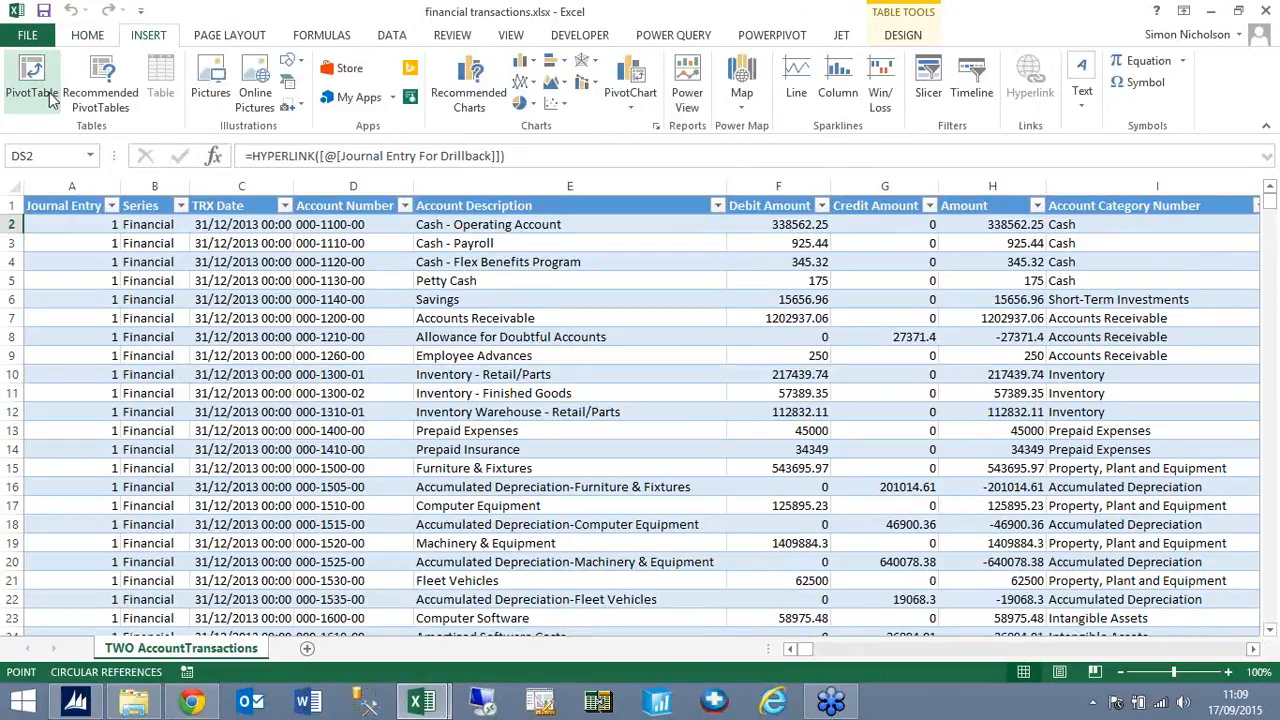
left_click(49, 92)
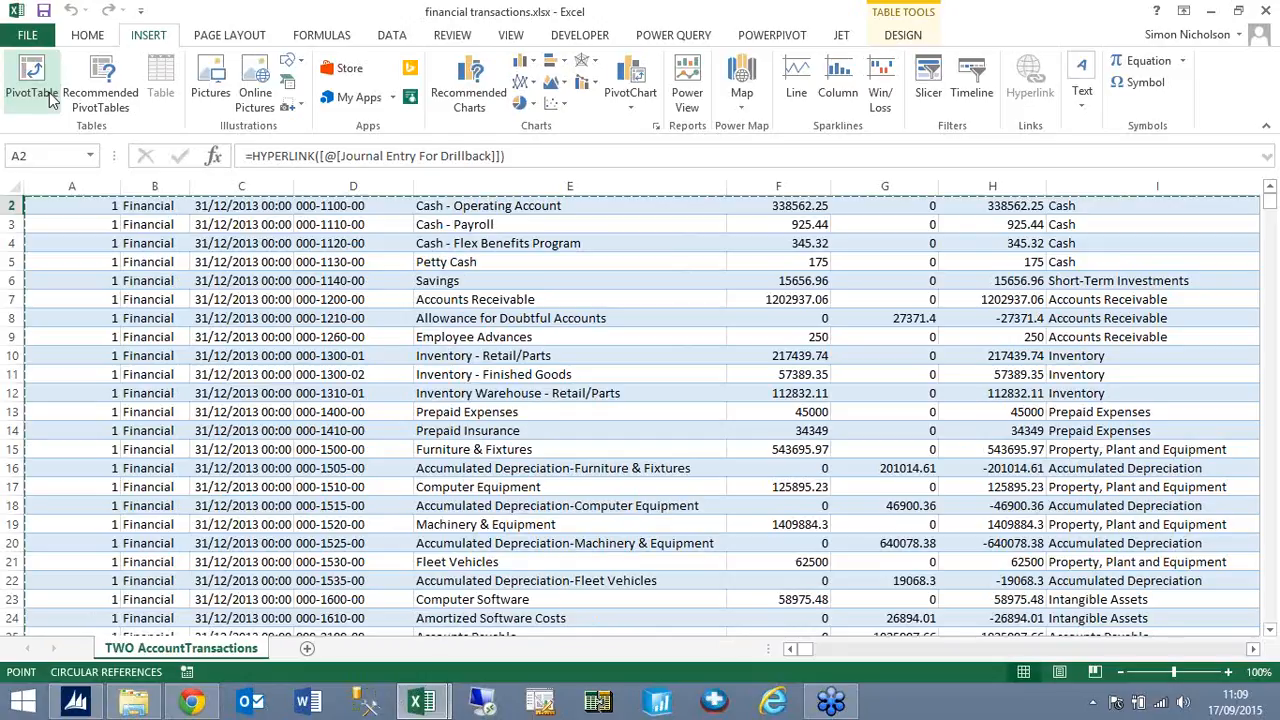
left_click(787, 525)
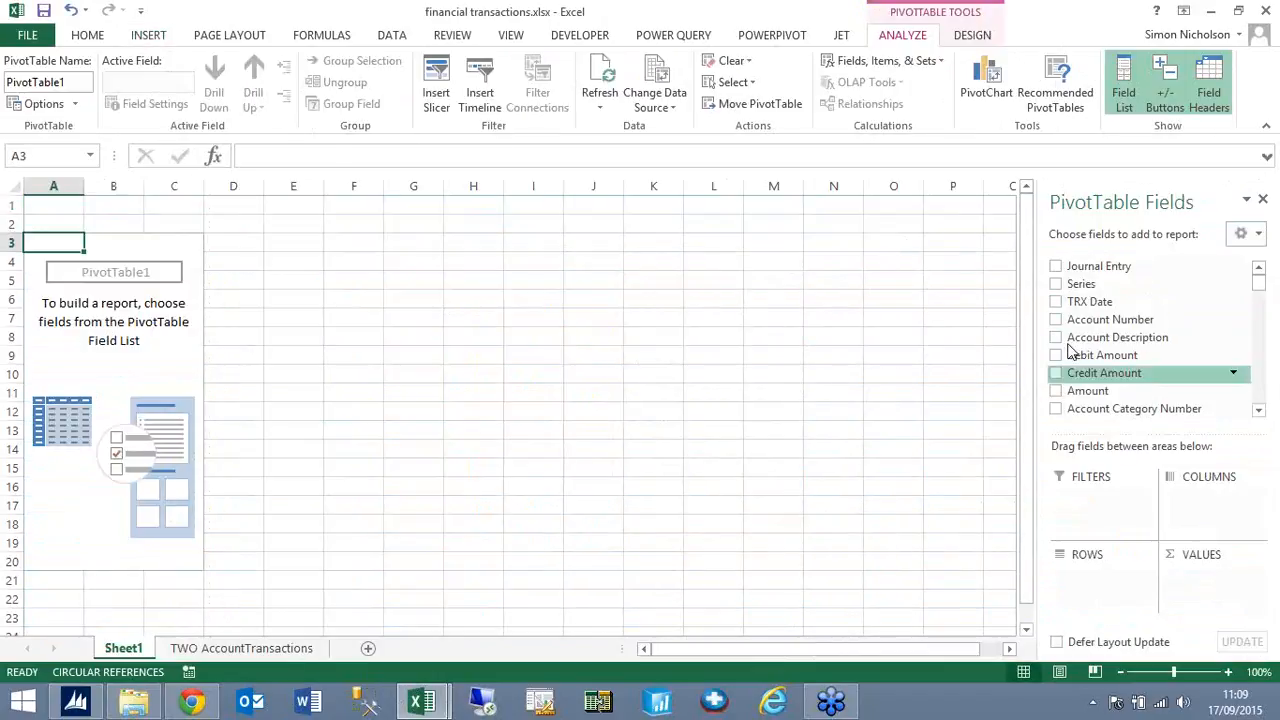
left_click(1057, 412)
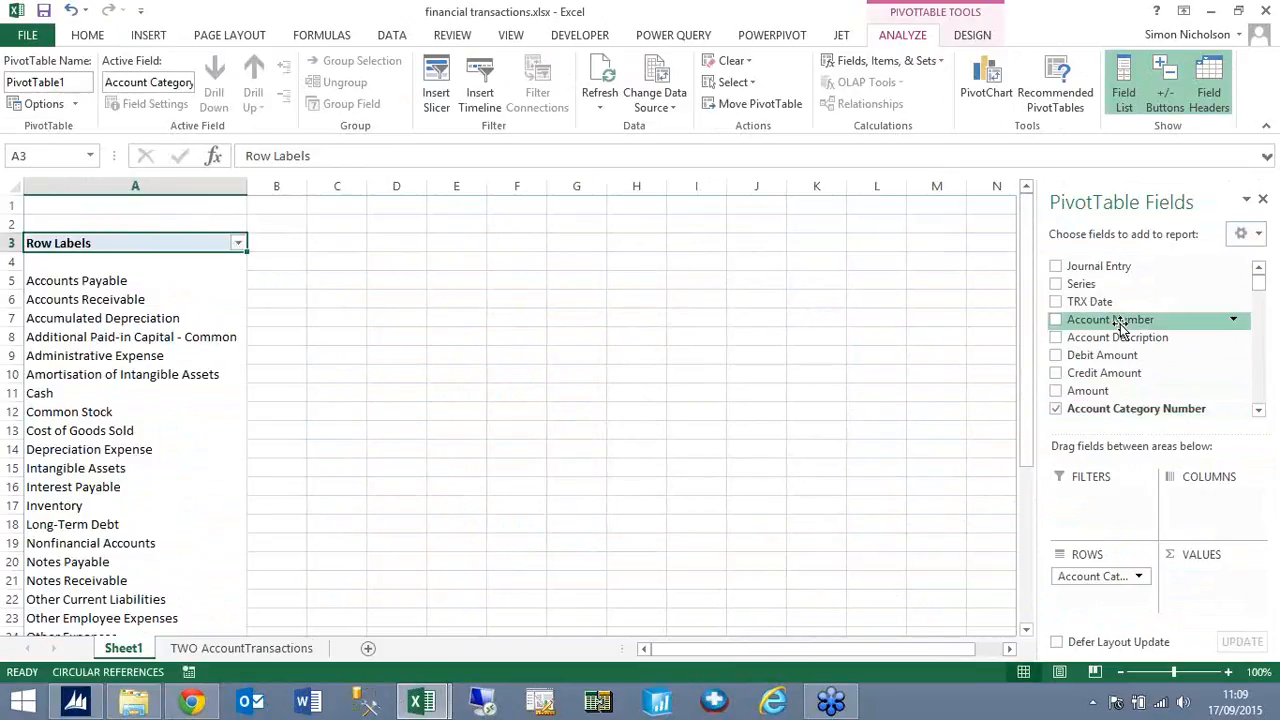
left_click_drag(1115, 322, 1130, 590)
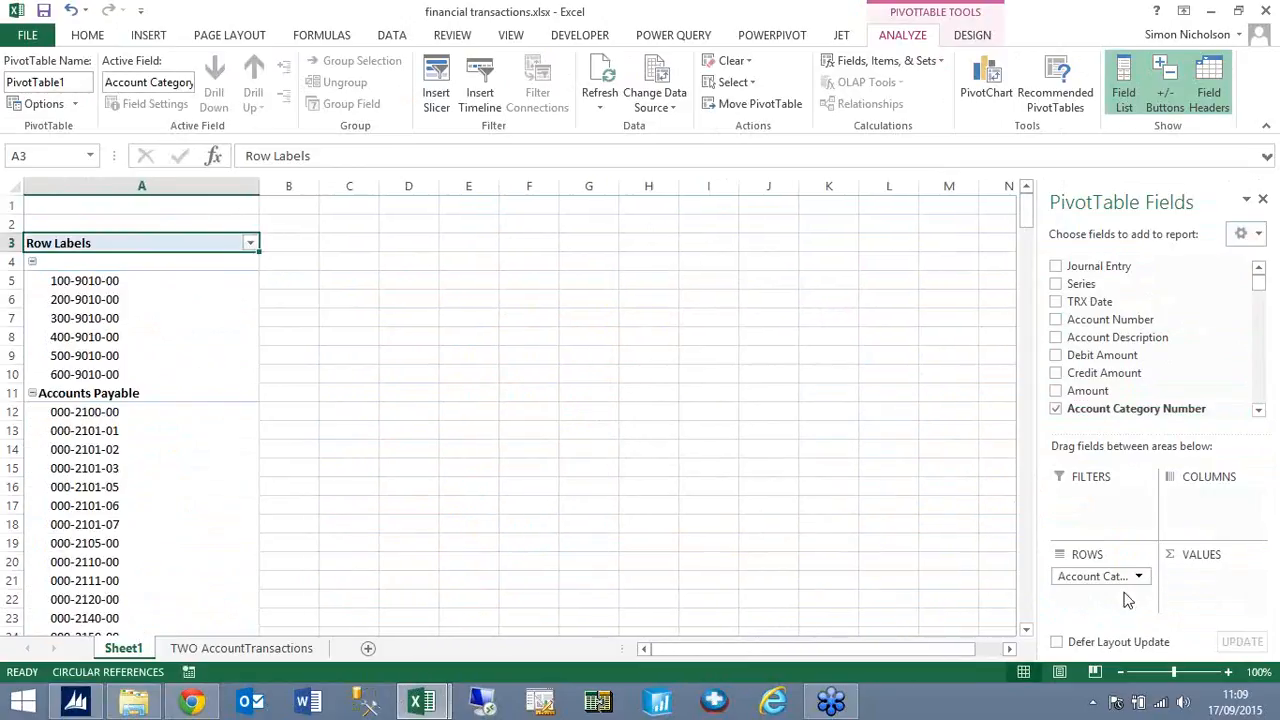
left_click(1259, 412)
left_click(1259, 412)
left_click(1259, 412)
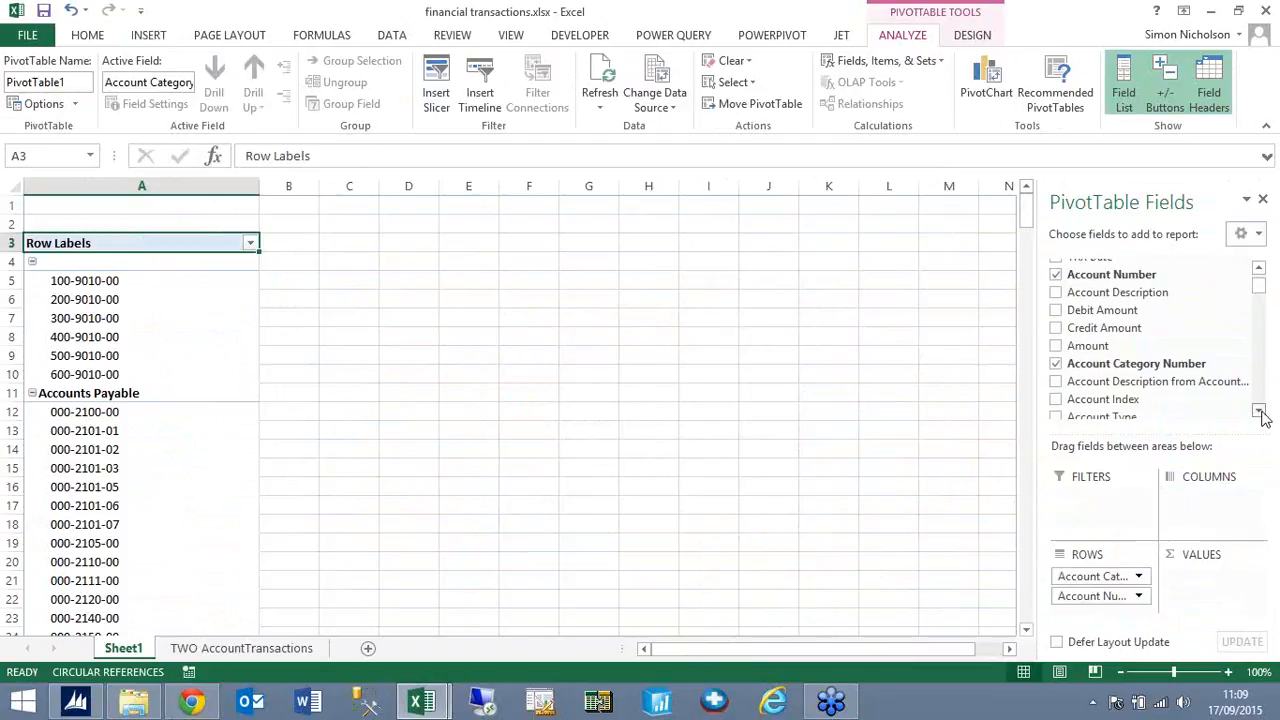
left_click(1259, 412)
left_click(1259, 412)
left_click(1259, 412)
left_click(1259, 412)
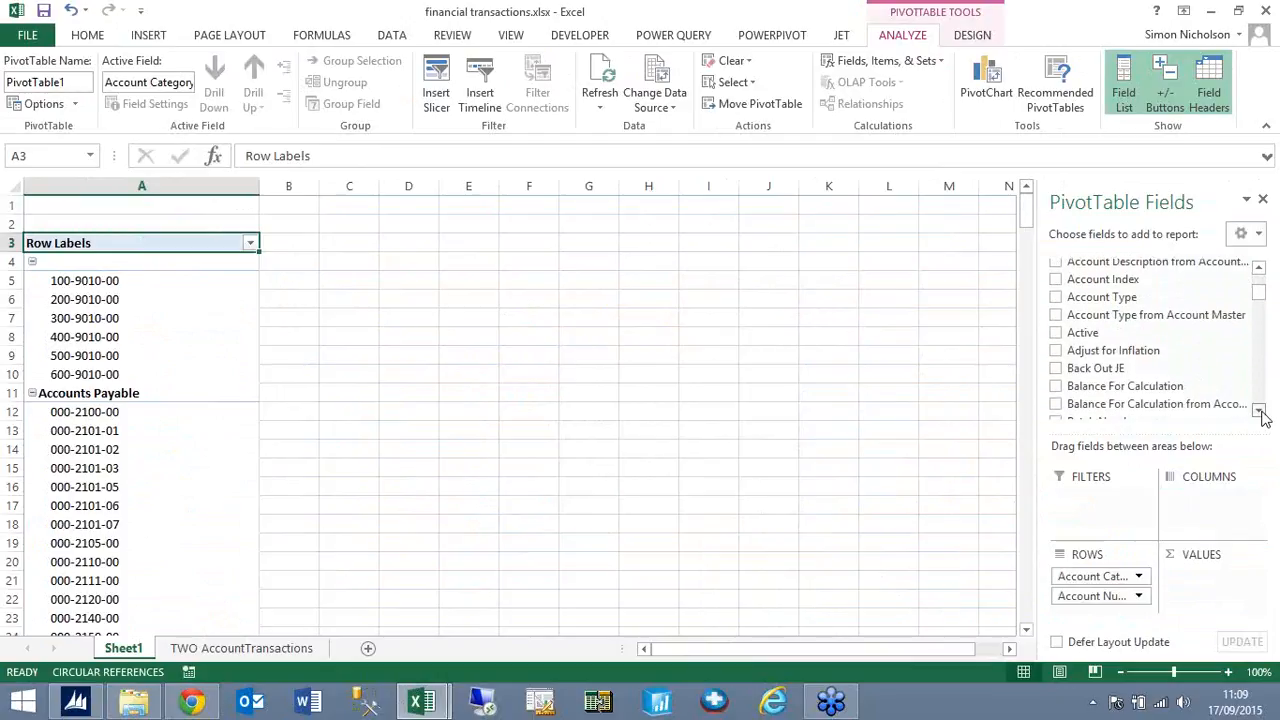
left_click(1259, 412)
left_click(1259, 412)
type("p")
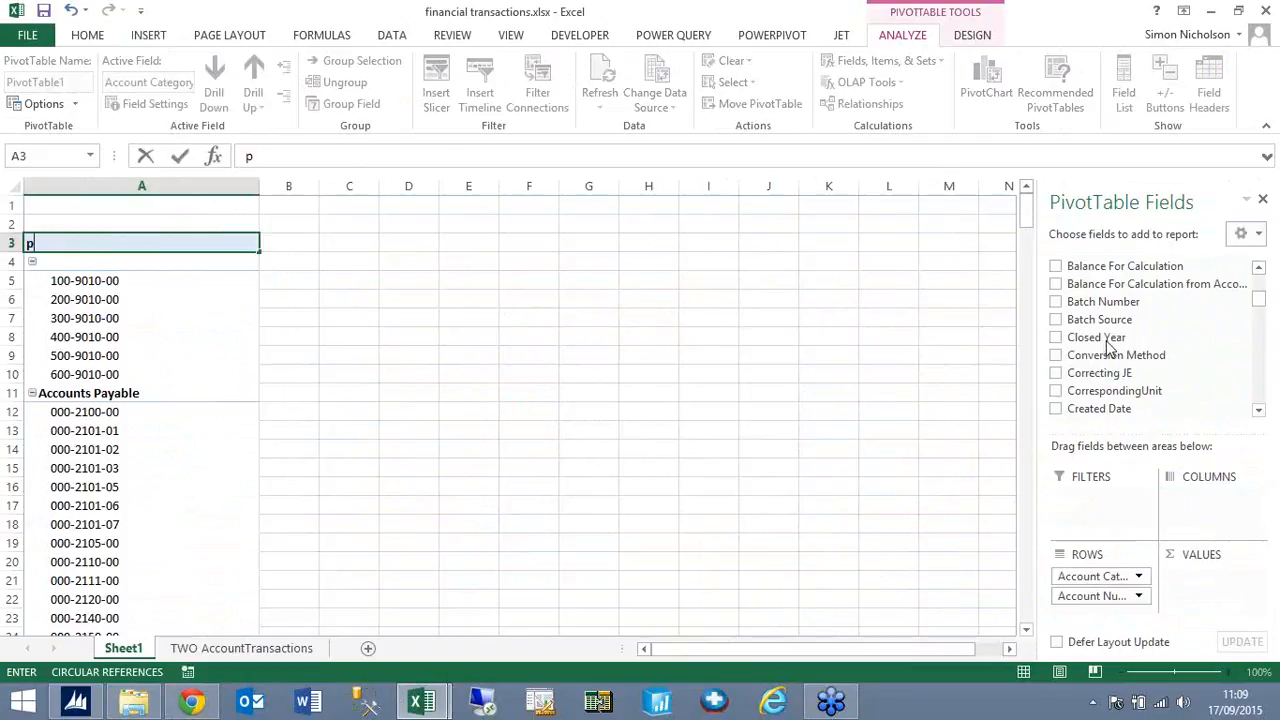
left_click(905, 337)
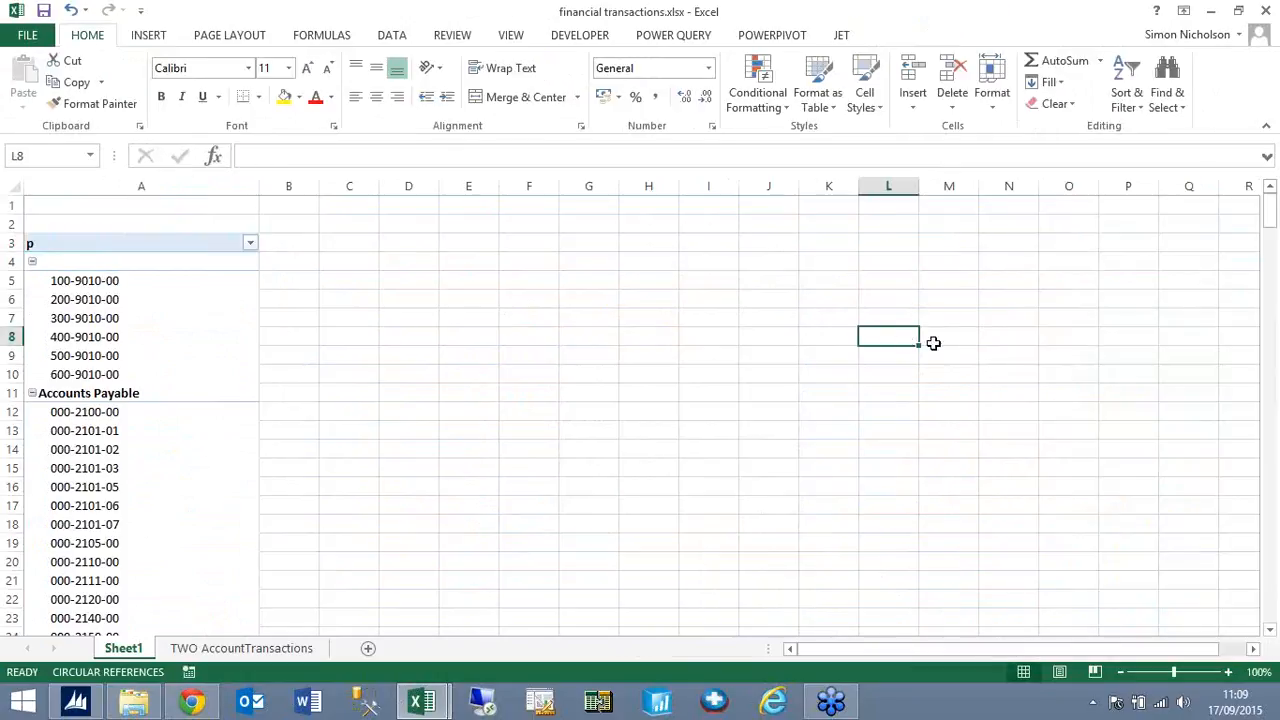
left_click(62, 240)
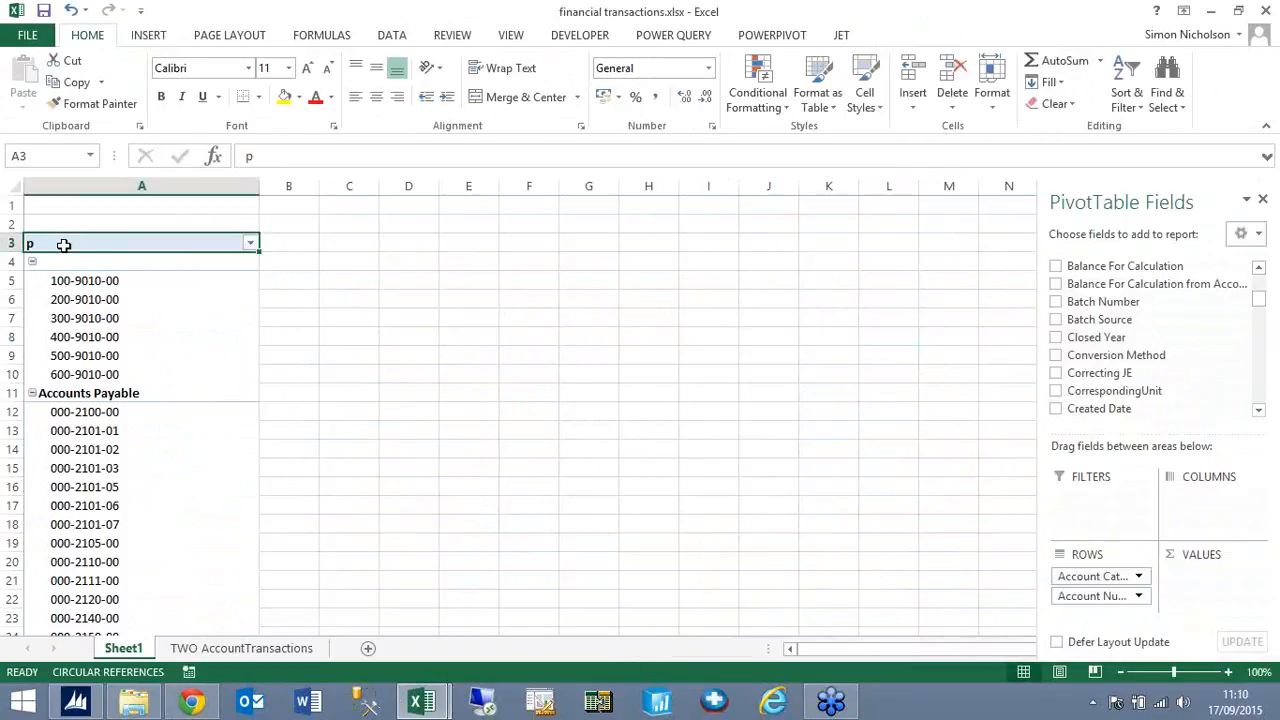
key("ctrl+z")
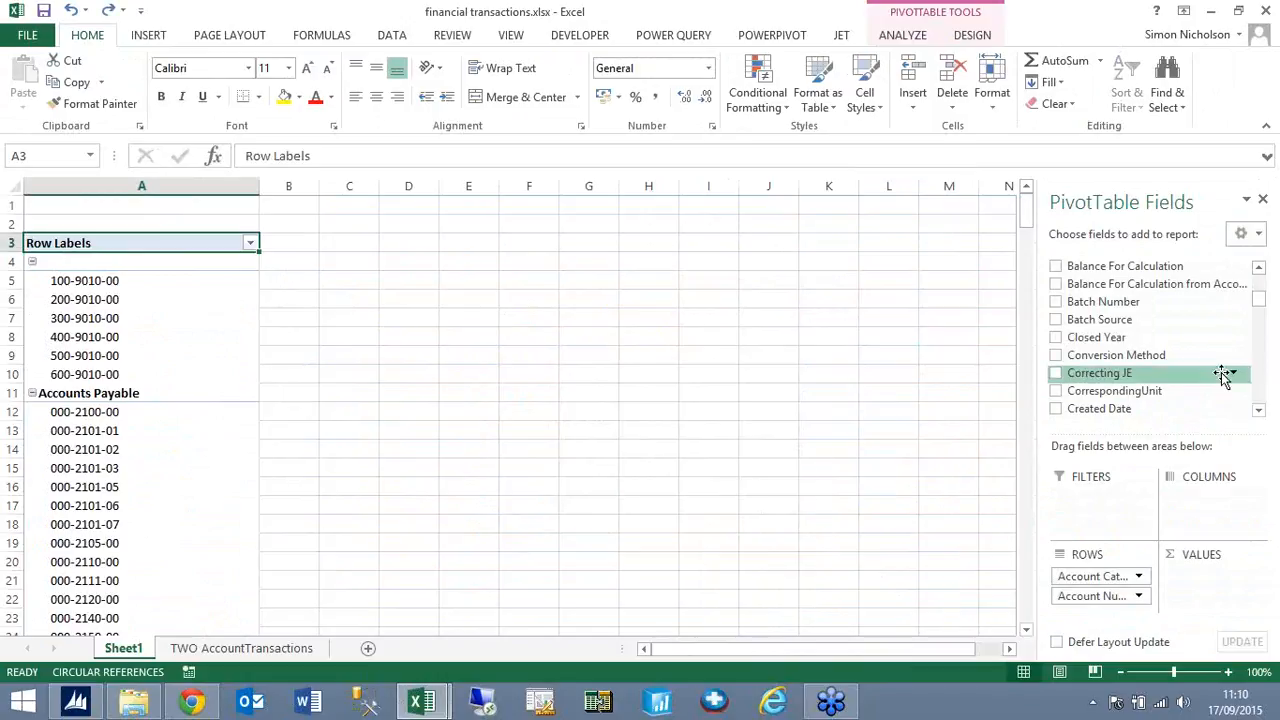
Add Period ID to the PivotTable's column fields and place Open Year above it
left_click_drag(1261, 307, 1261, 363)
left_click_drag(1088, 302, 1226, 498)
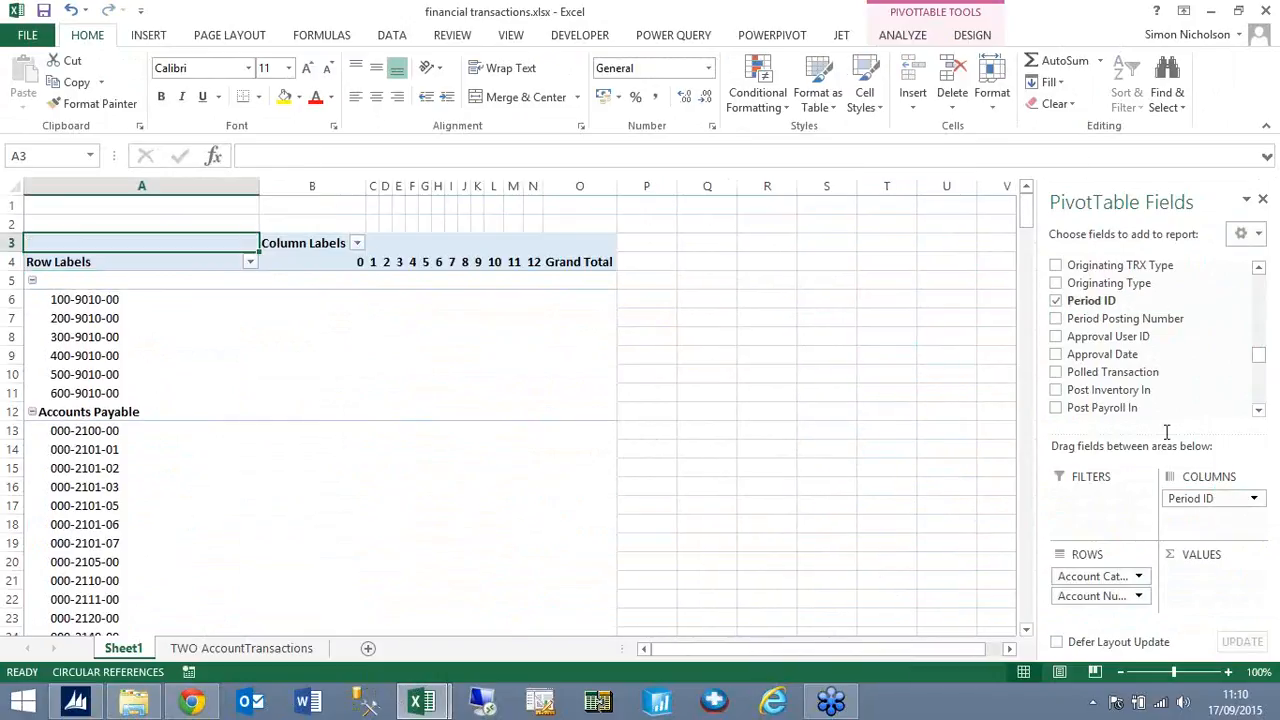
left_click_drag(1259, 355, 1266, 318)
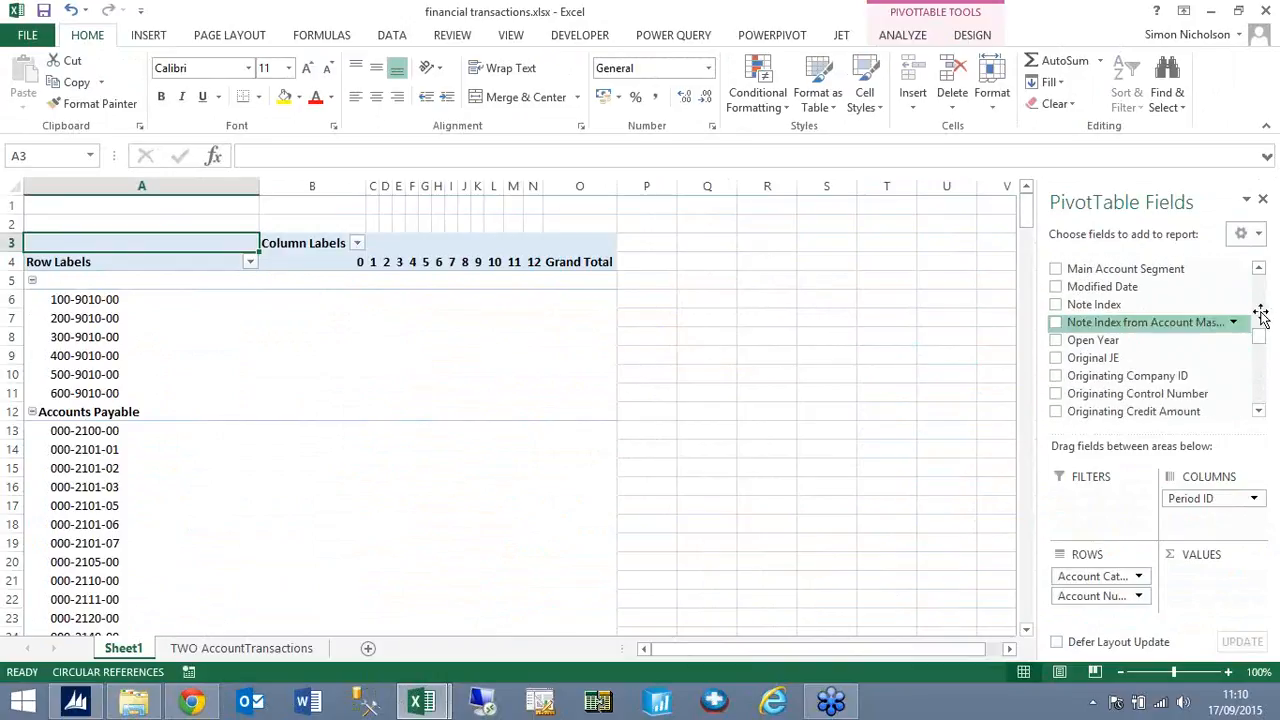
left_click_drag(1108, 342, 1228, 497)
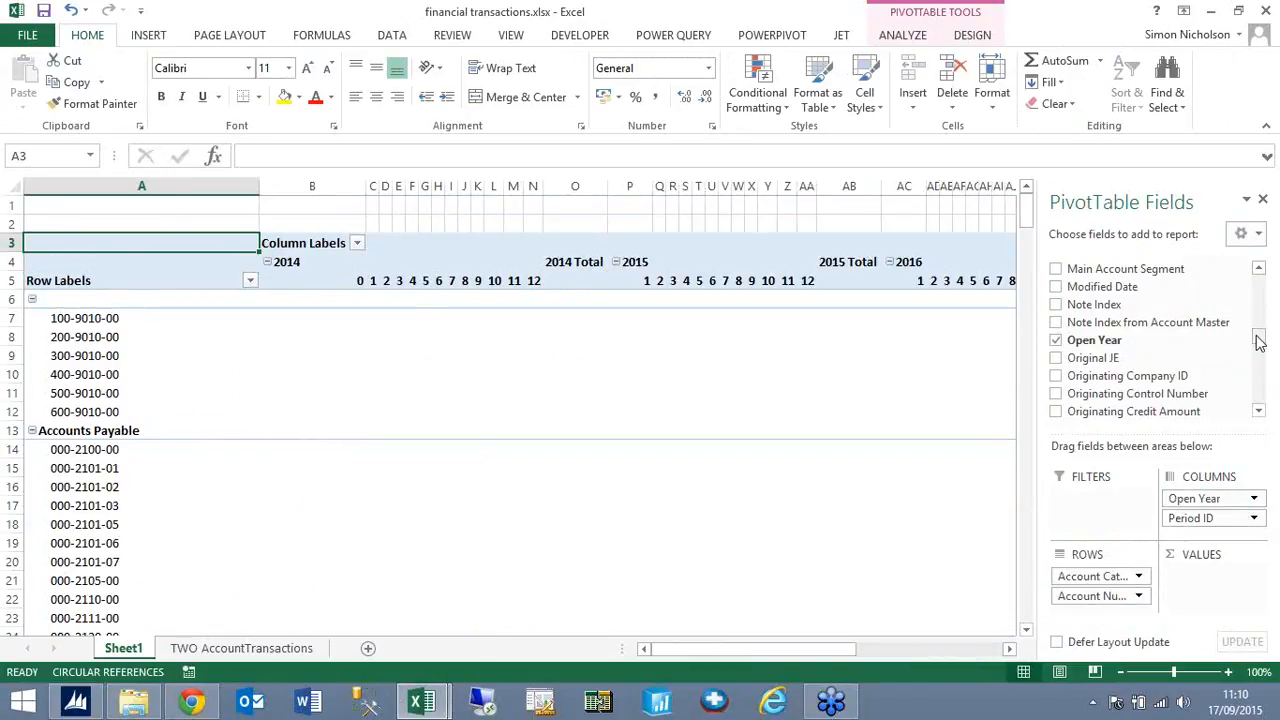
left_click_drag(1258, 340, 1258, 293)
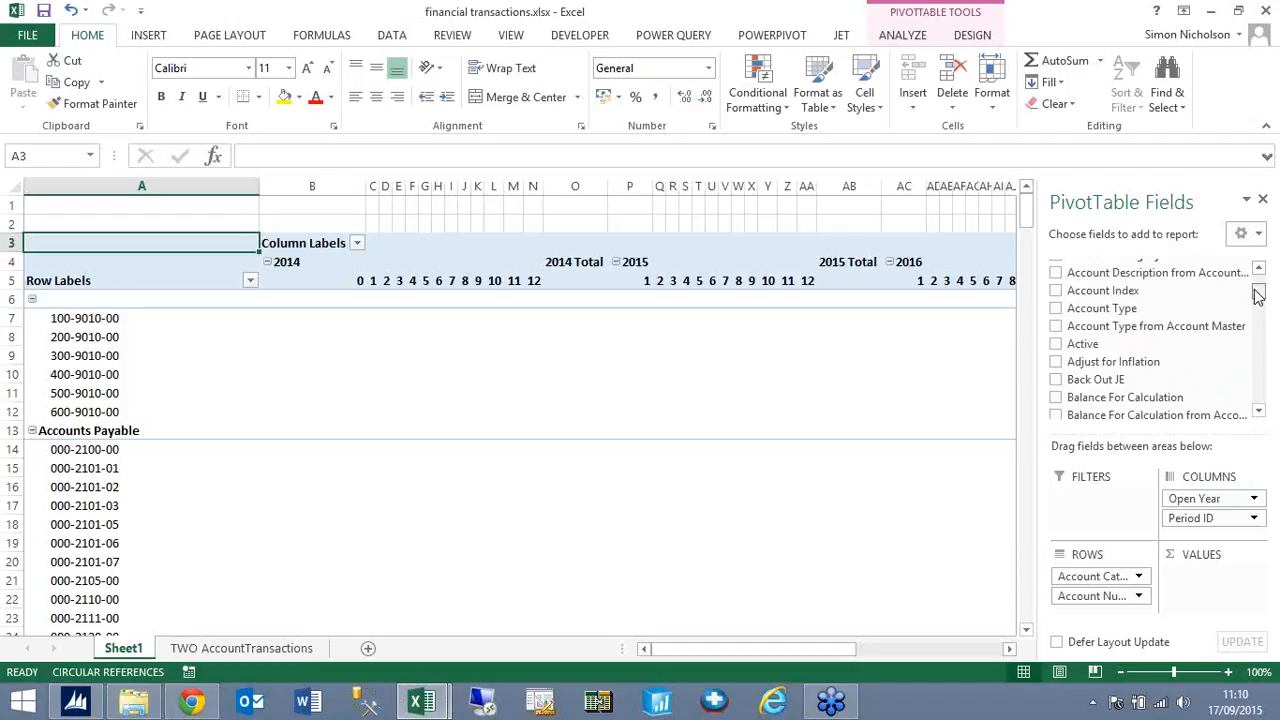
Add Amount to the PivotTable's values and collapse the blank and Accounts Payable account categories
left_click_drag(1258, 293, 1258, 262)
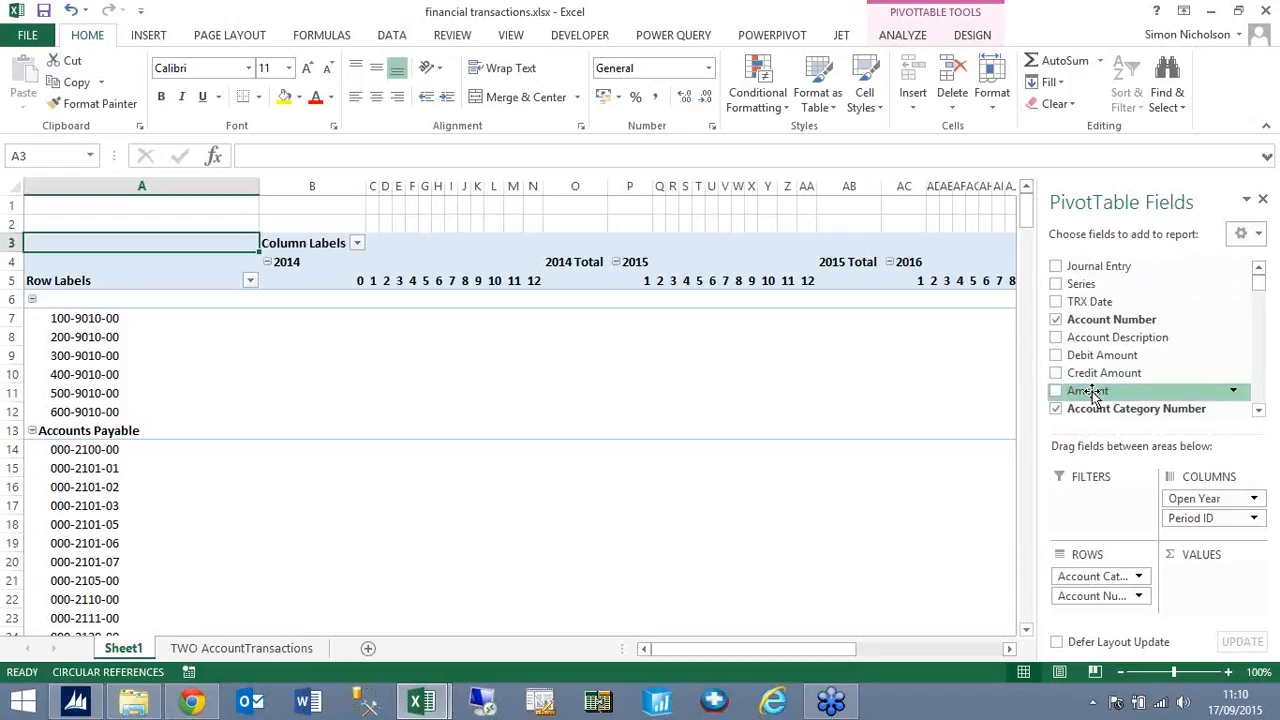
left_click_drag(1094, 394, 1222, 570)
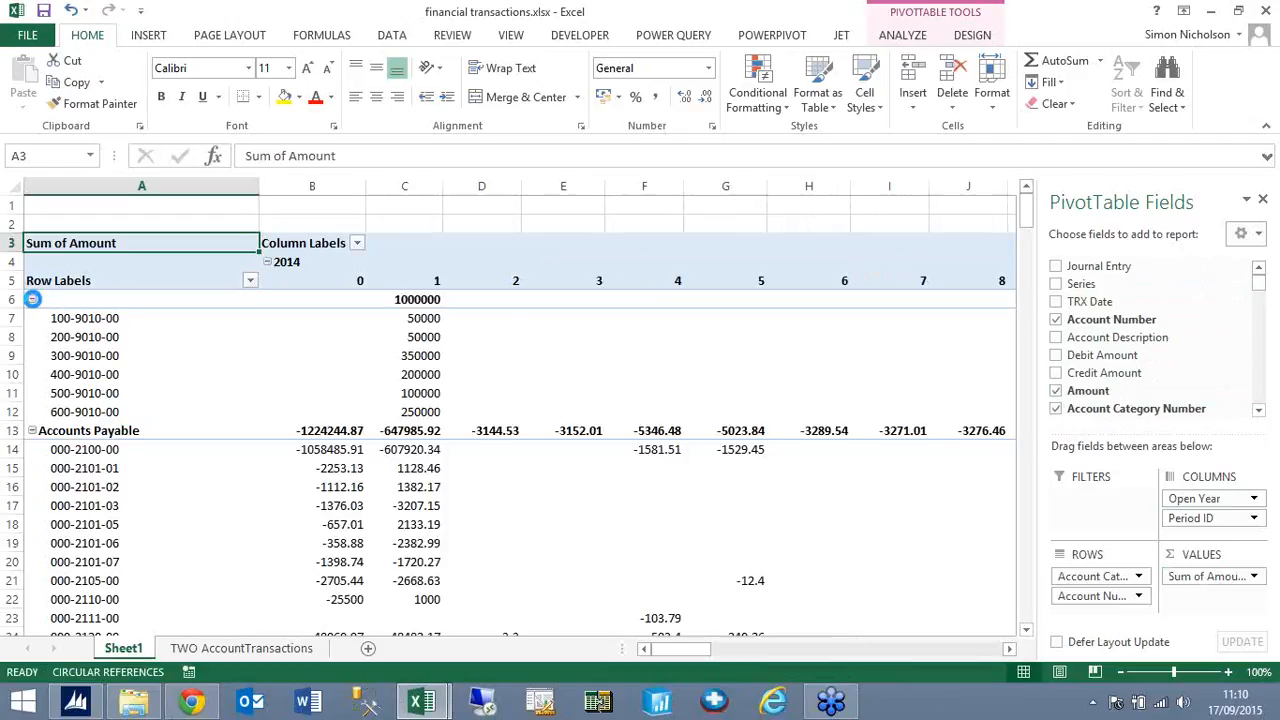
left_click(32, 299)
left_click(32, 299)
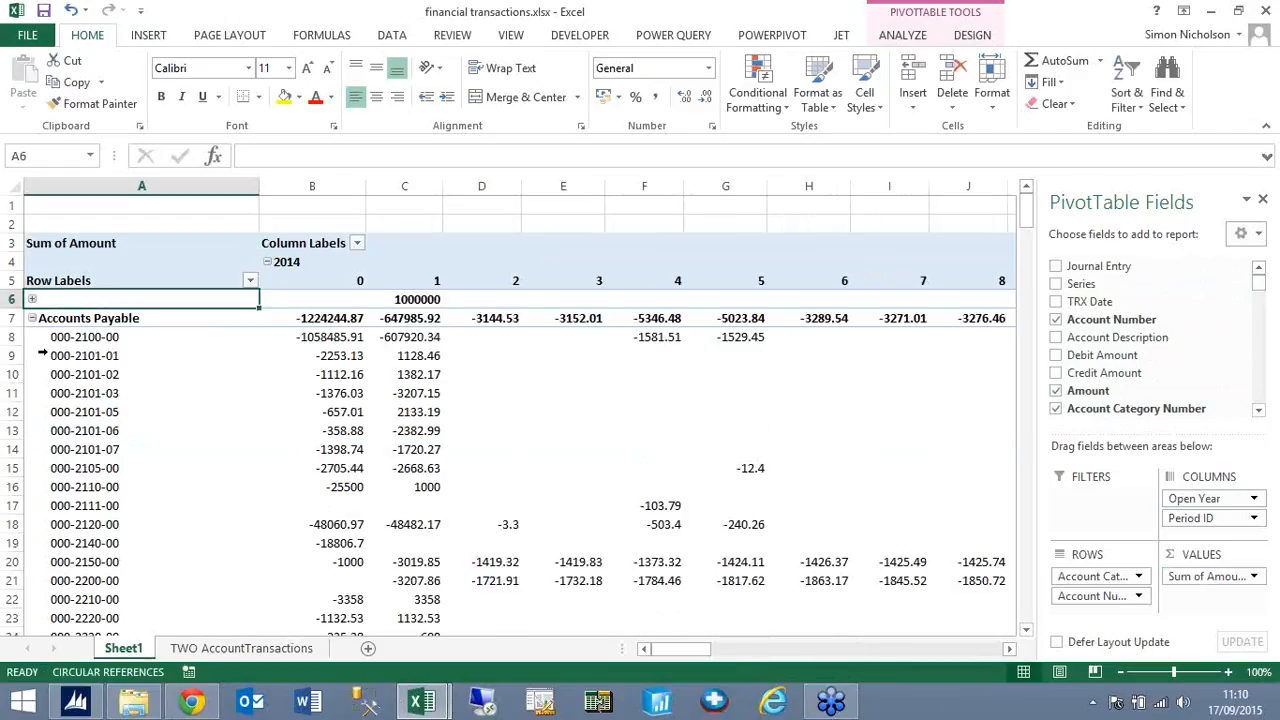
left_click(32, 318)
Drill into the Accounts Payable total for period 2 of 2014 to list its transactions, and return to the PivotTable on Sheet1
double_click(490, 318)
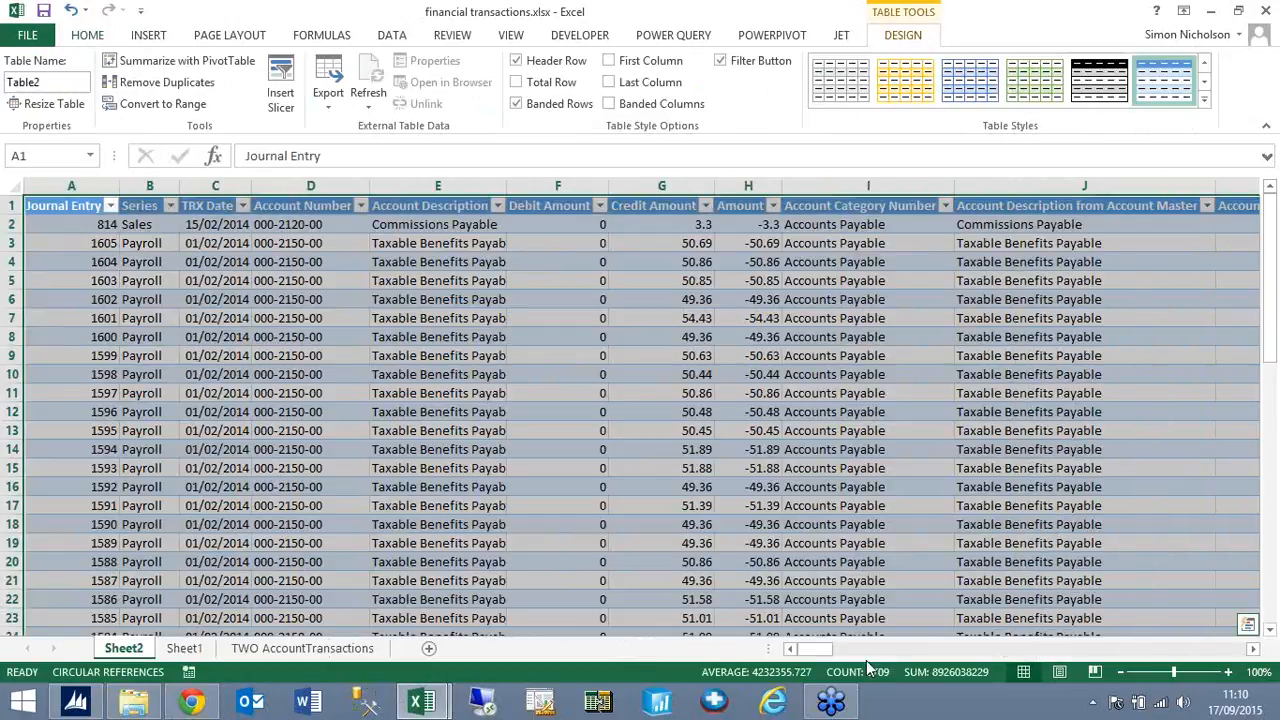
left_click_drag(832, 650, 218, 678)
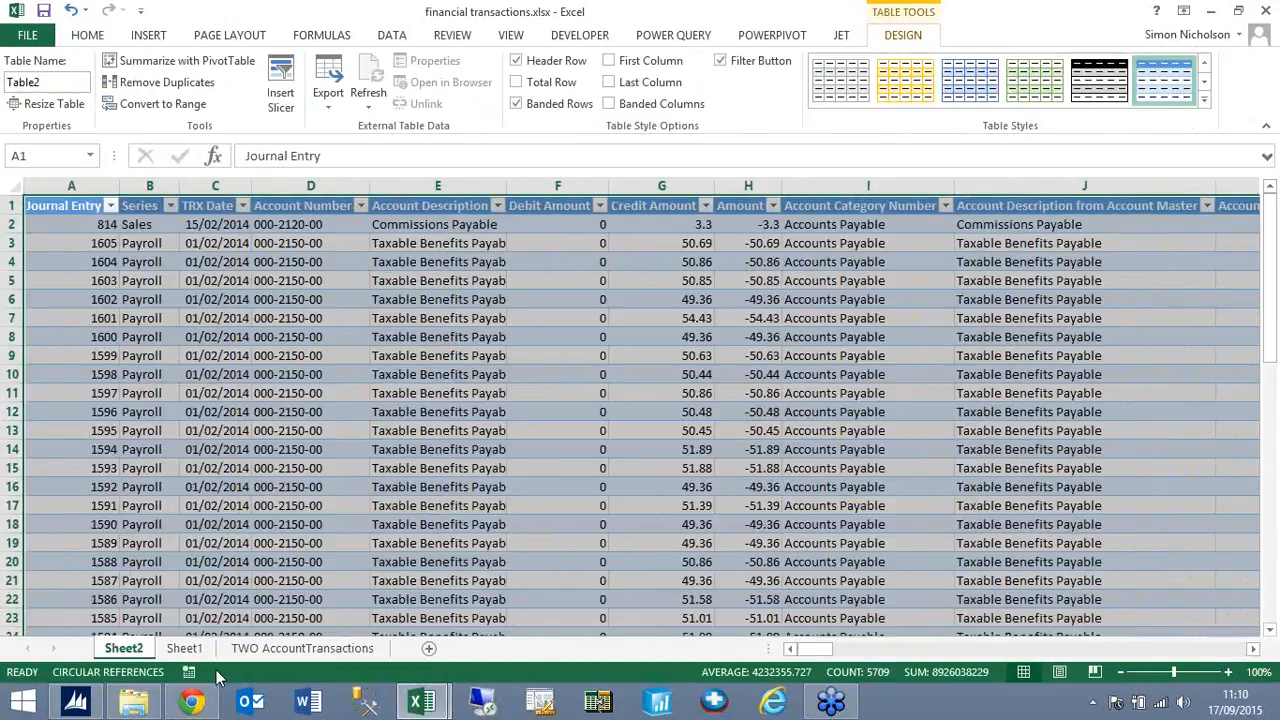
left_click(184, 649)
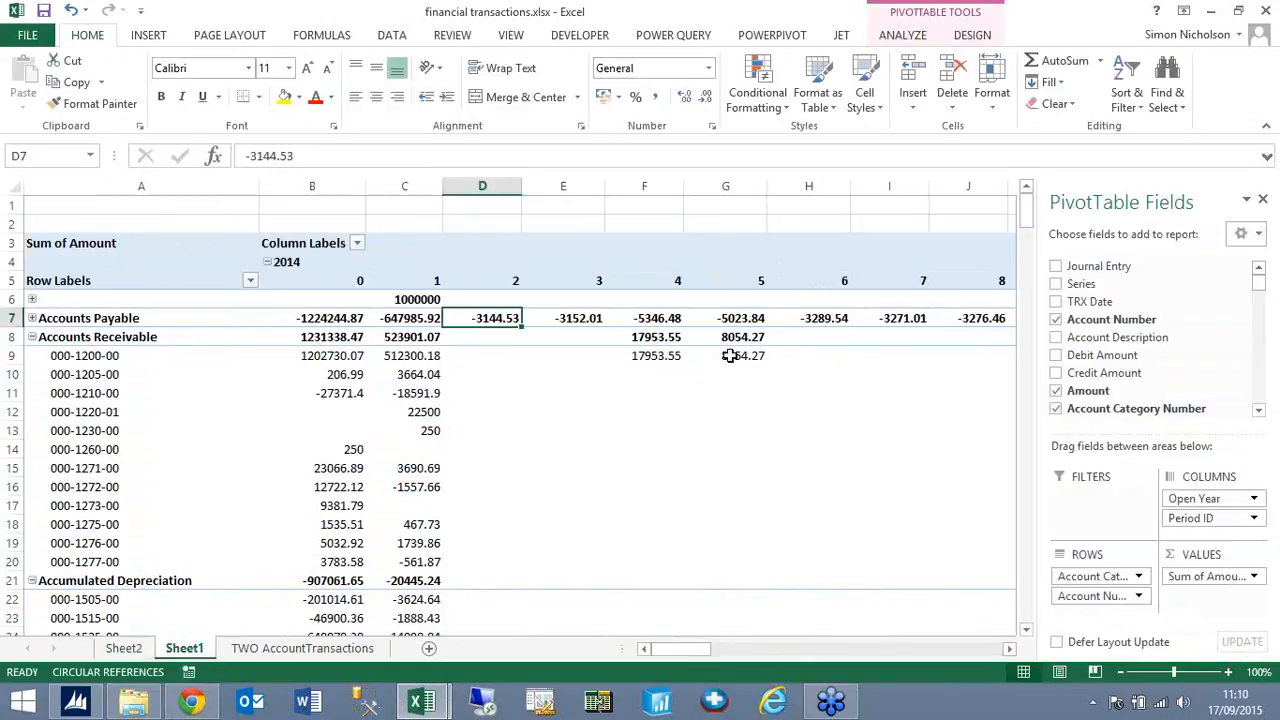
Insert six blank rows above the PivotTable on Sheet1
left_click_drag(5, 207, 10, 295)
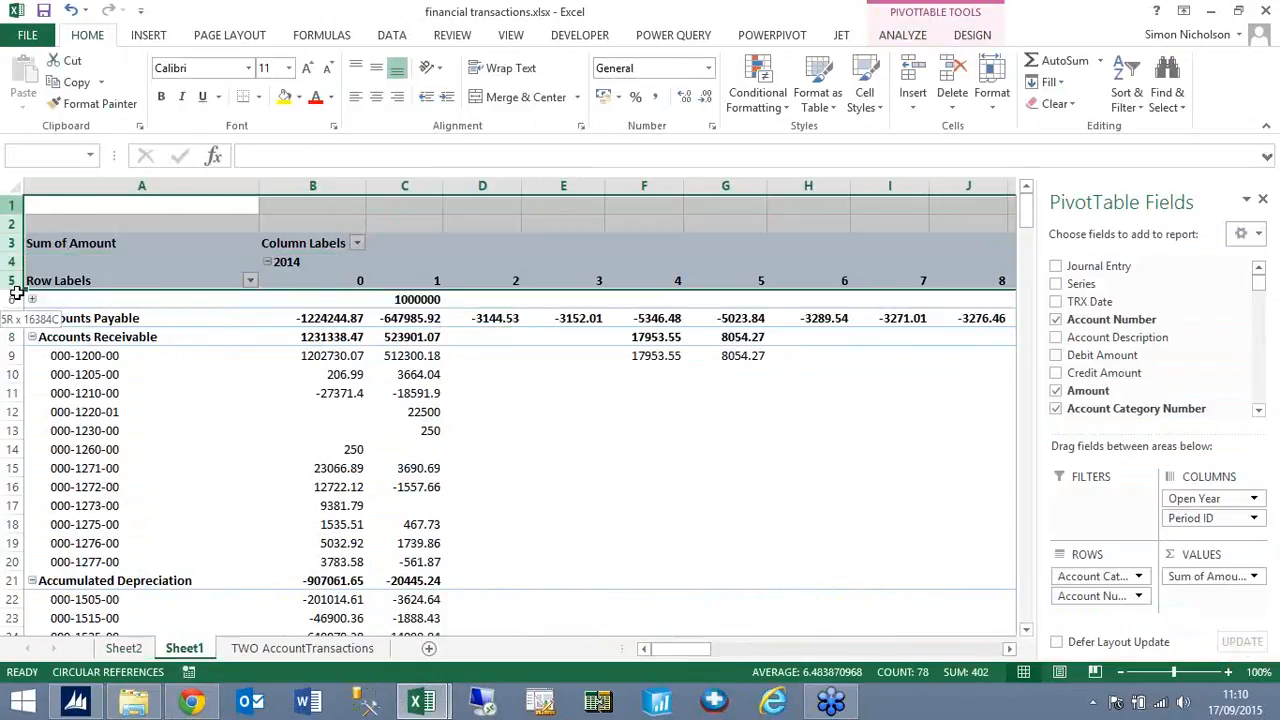
right_click(83, 210)
left_click(140, 337)
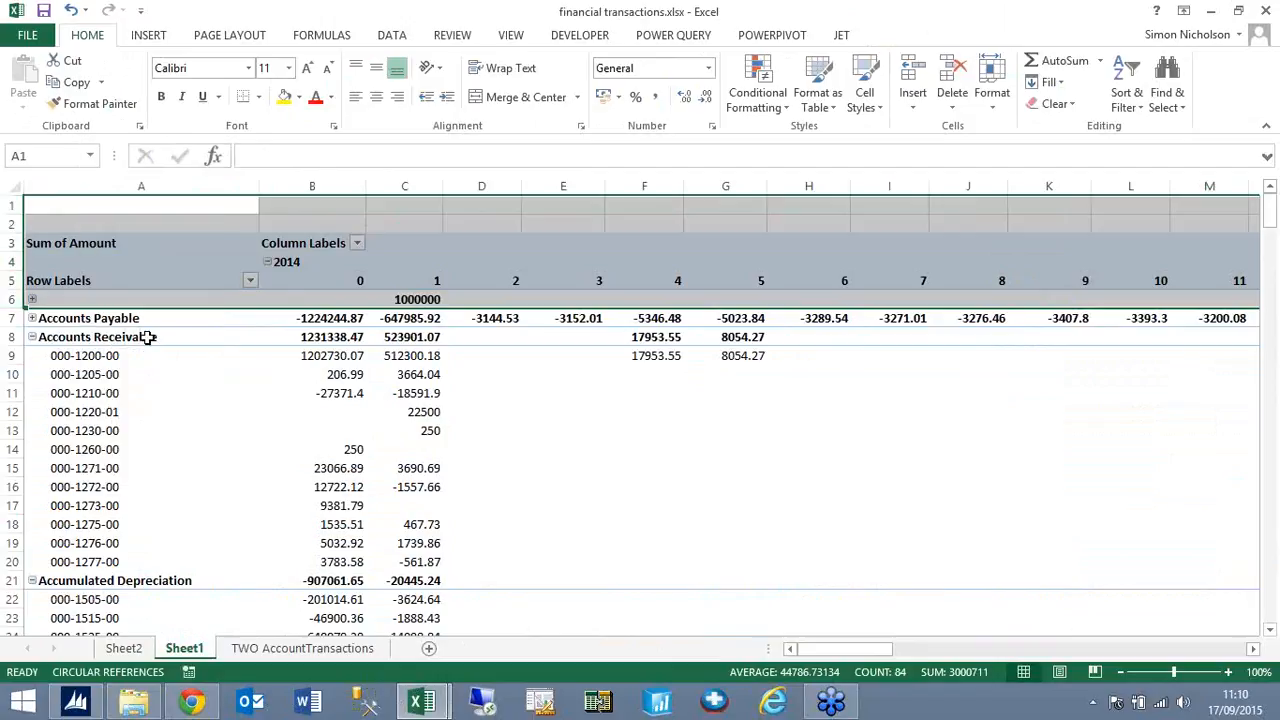
left_click(114, 357)
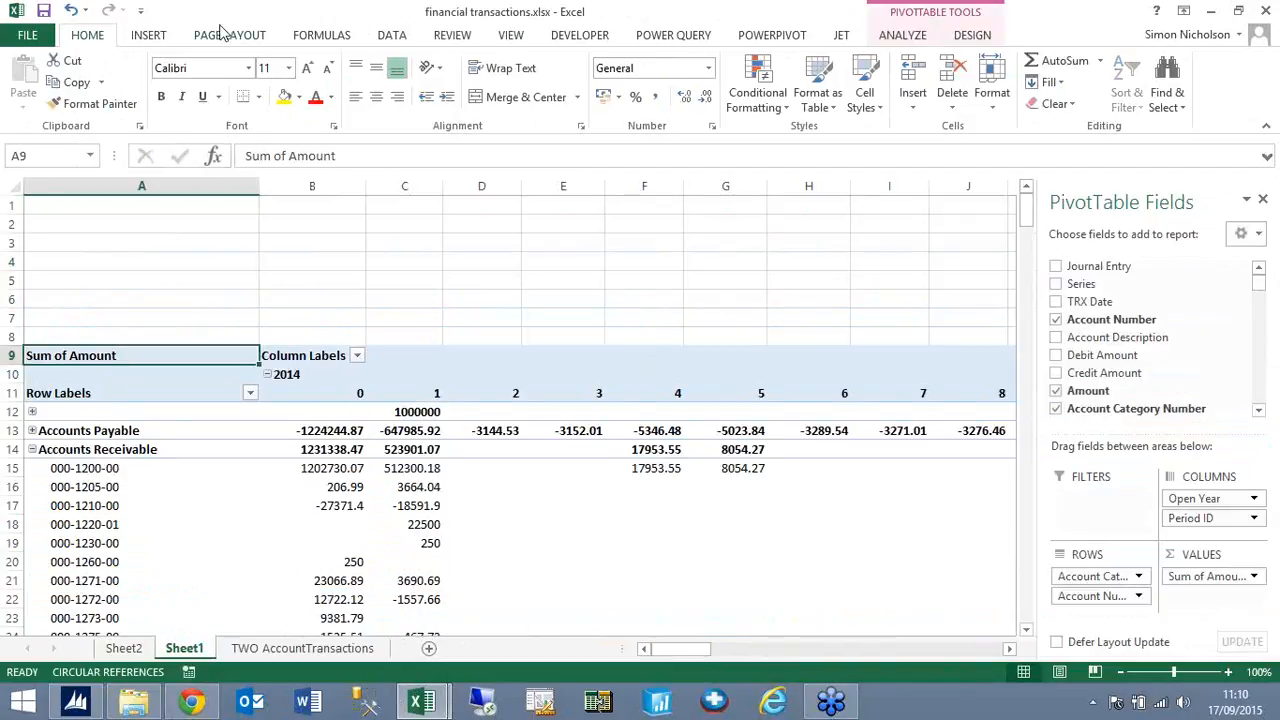
Insert a TRX Date timeline, place it in the blank rows above the PivotTable, and try selecting months from August 2018
left_click(158, 37)
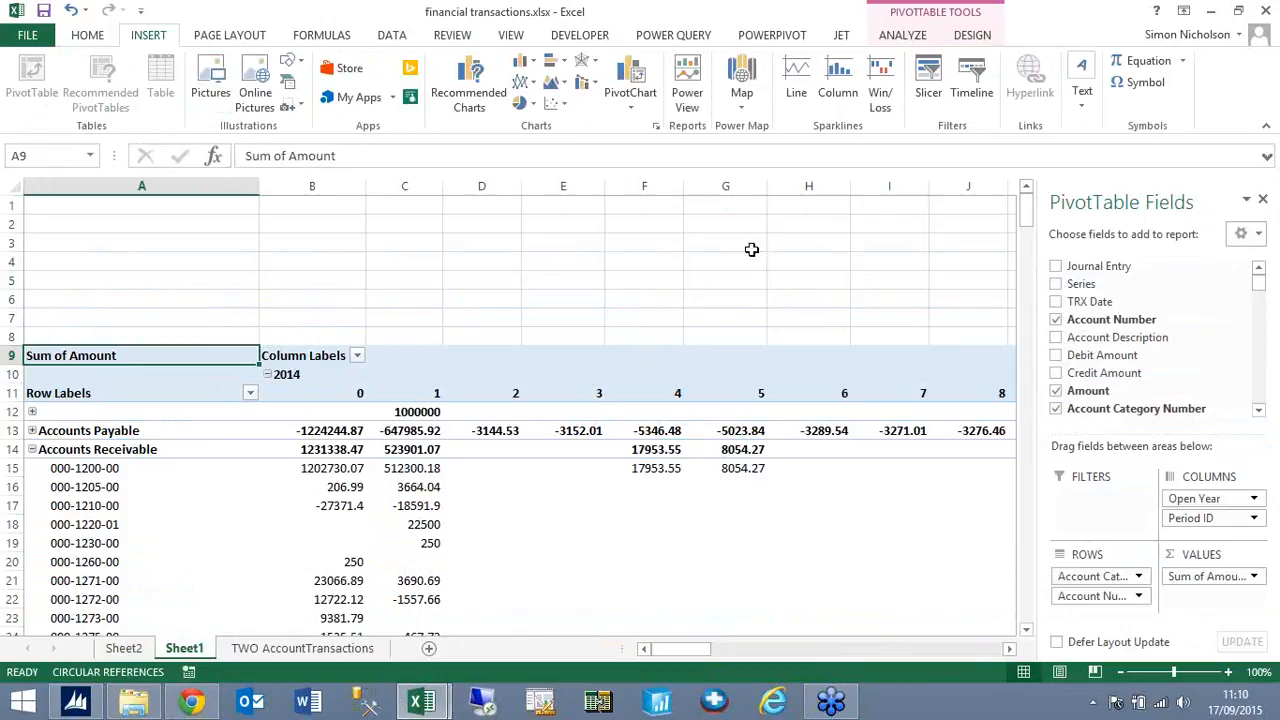
left_click(971, 80)
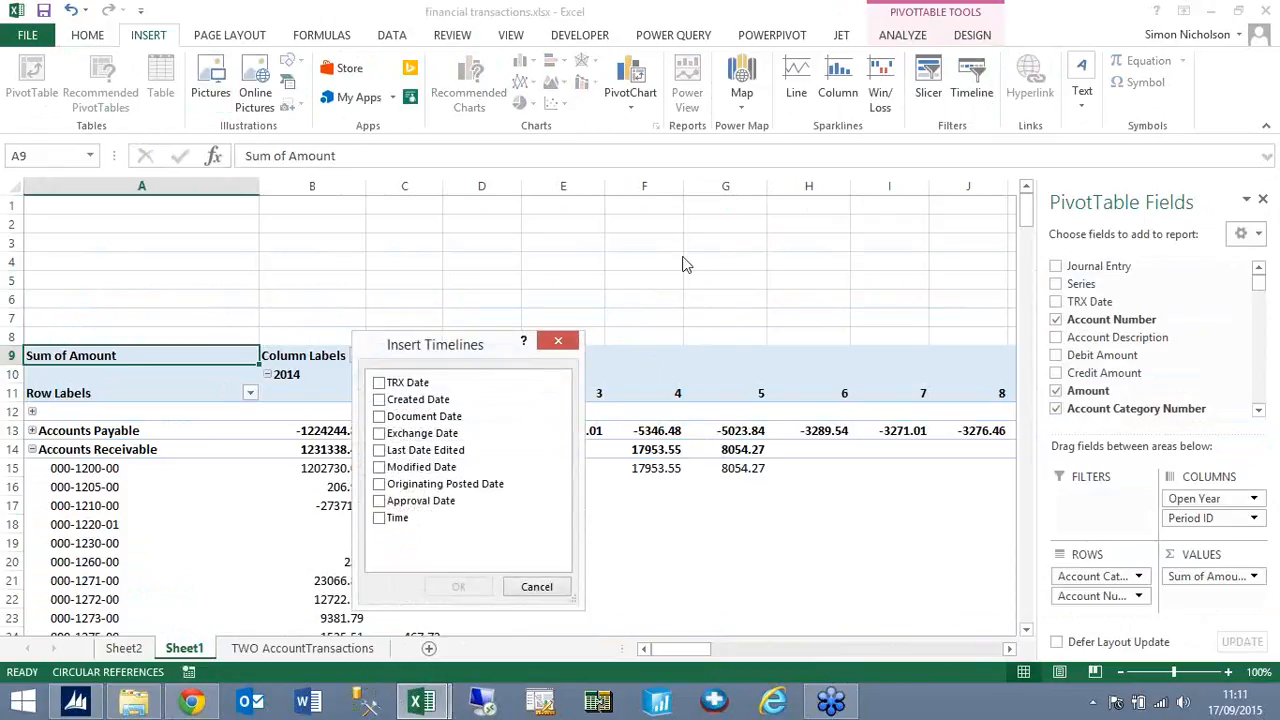
left_click(379, 386)
left_click(460, 586)
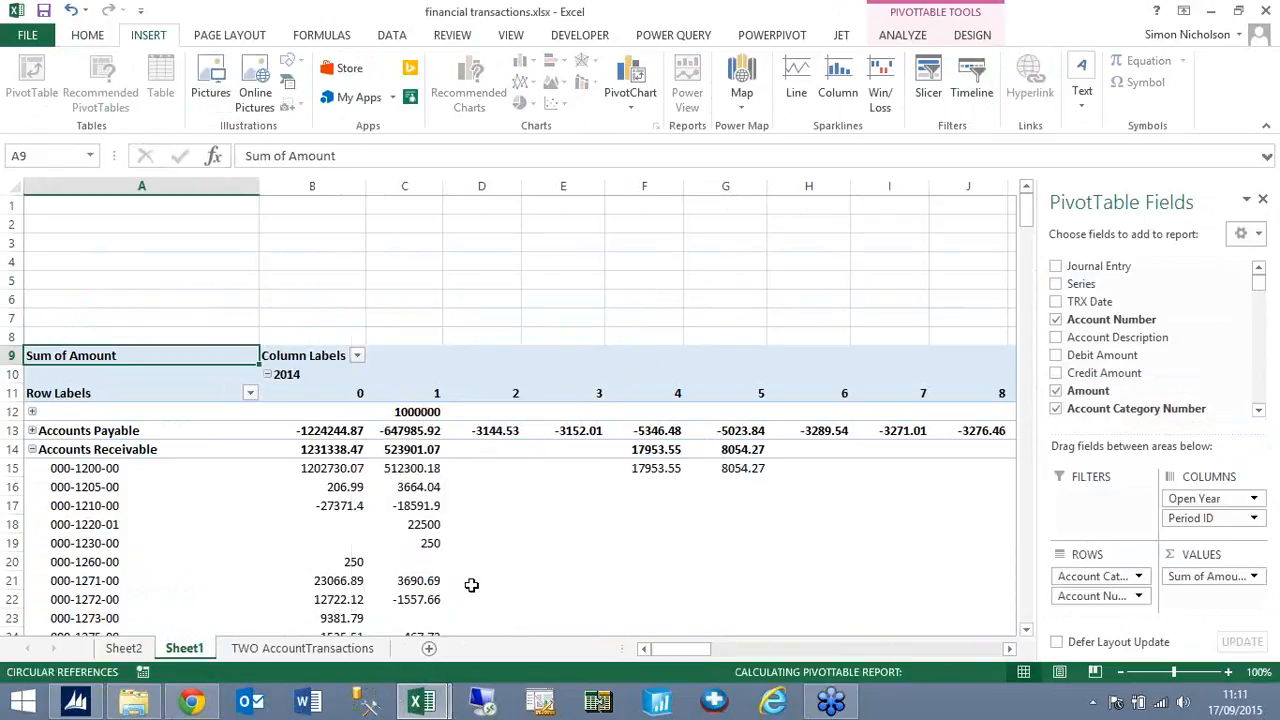
left_click_drag(470, 368, 126, 219)
left_click(135, 307)
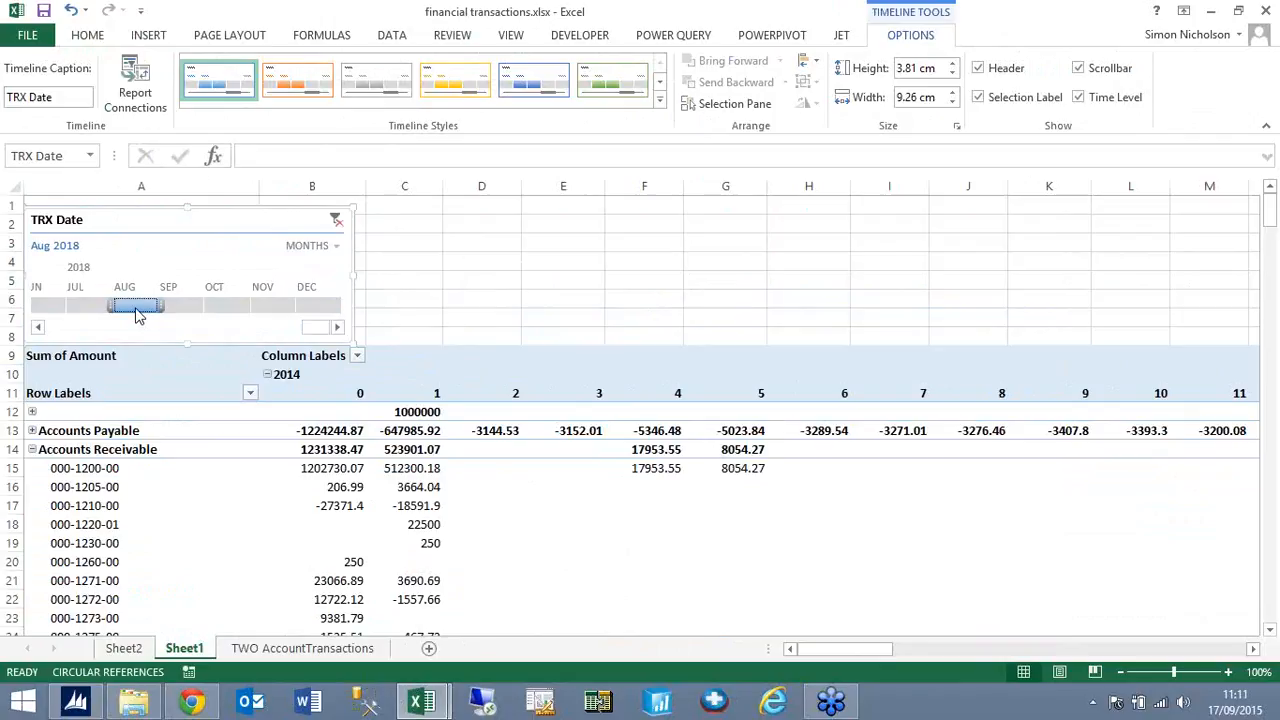
left_click_drag(138, 313, 249, 310)
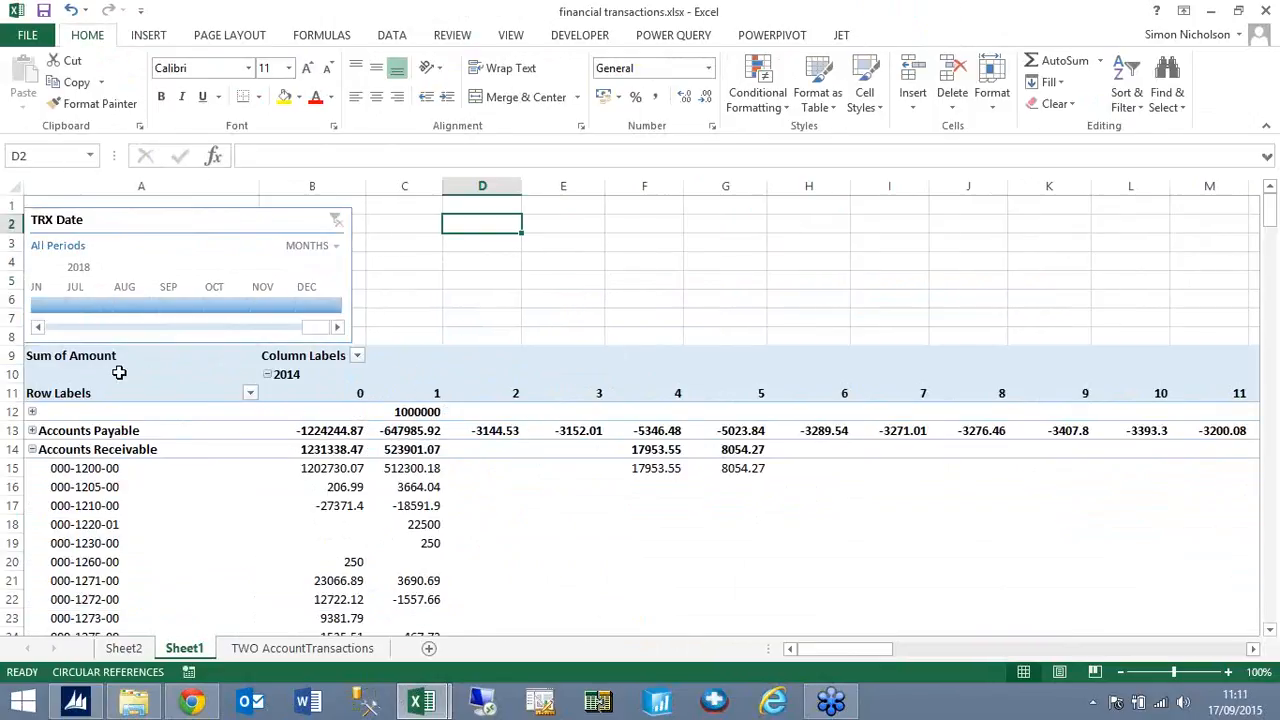
Insert slicers for Account Category Number and Posting Type and place them apart from each other beside the TRX Date timeline
left_click(117, 371)
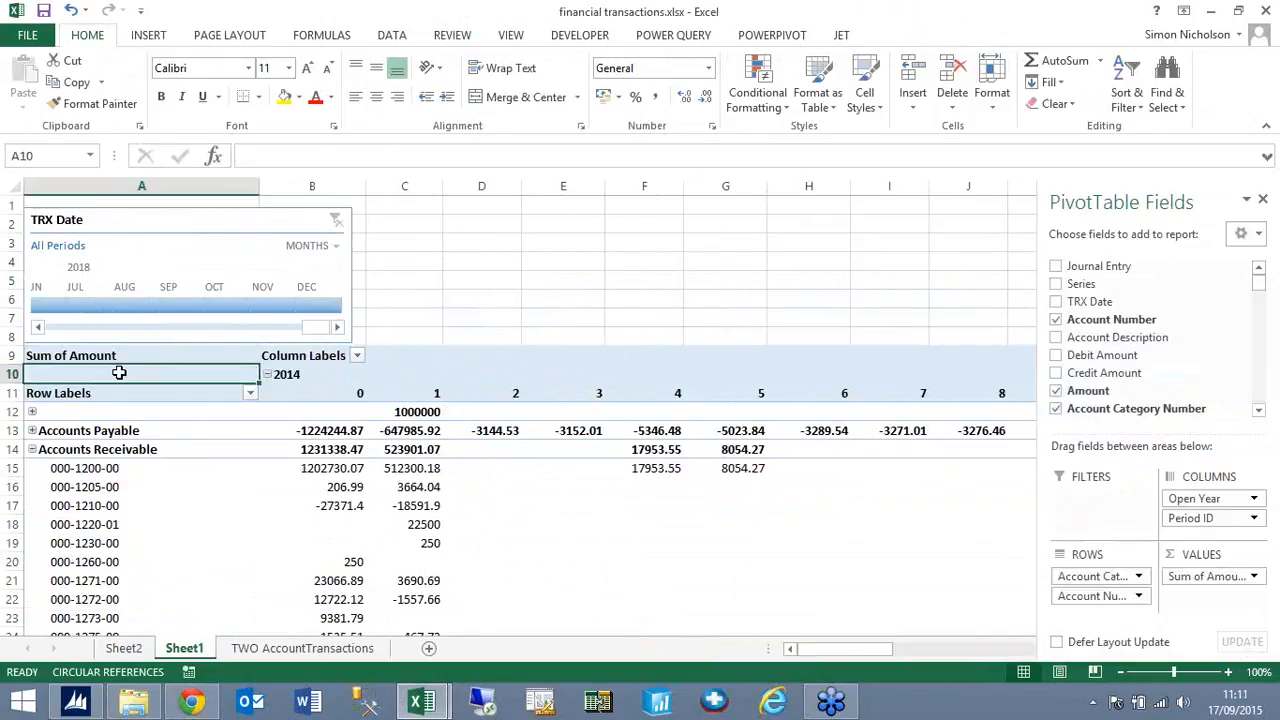
left_click(148, 35)
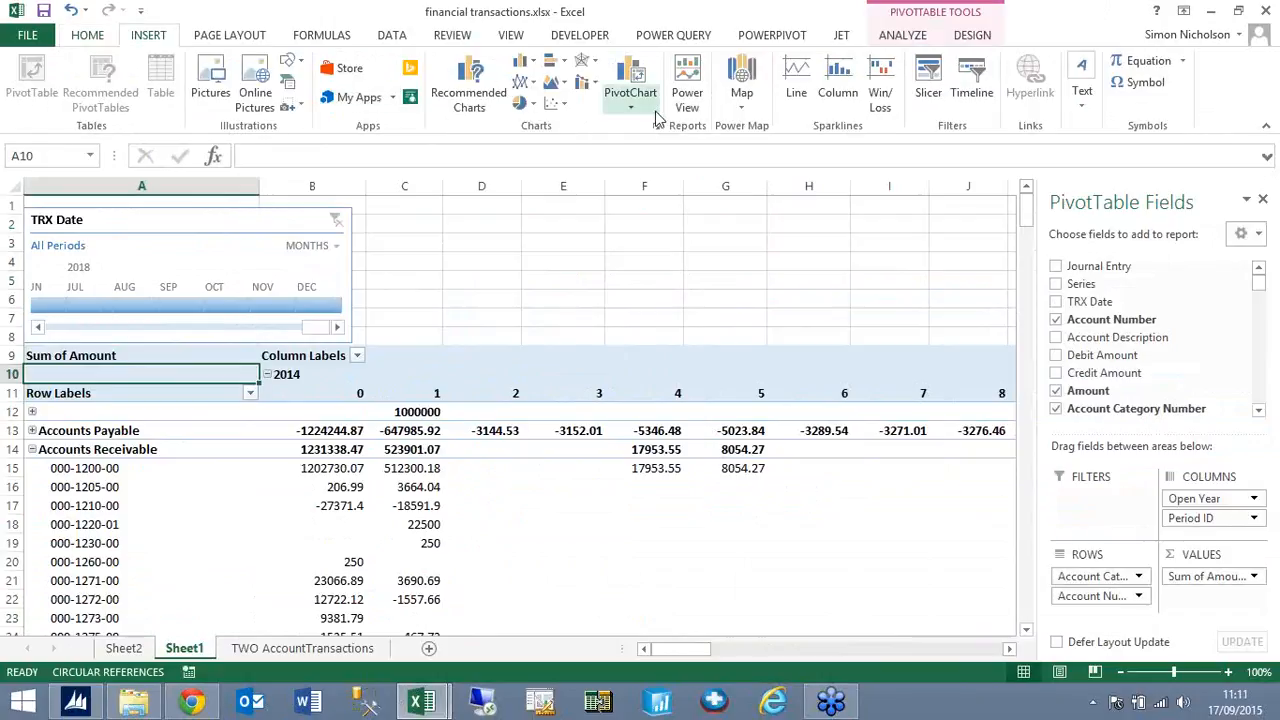
left_click(972, 92)
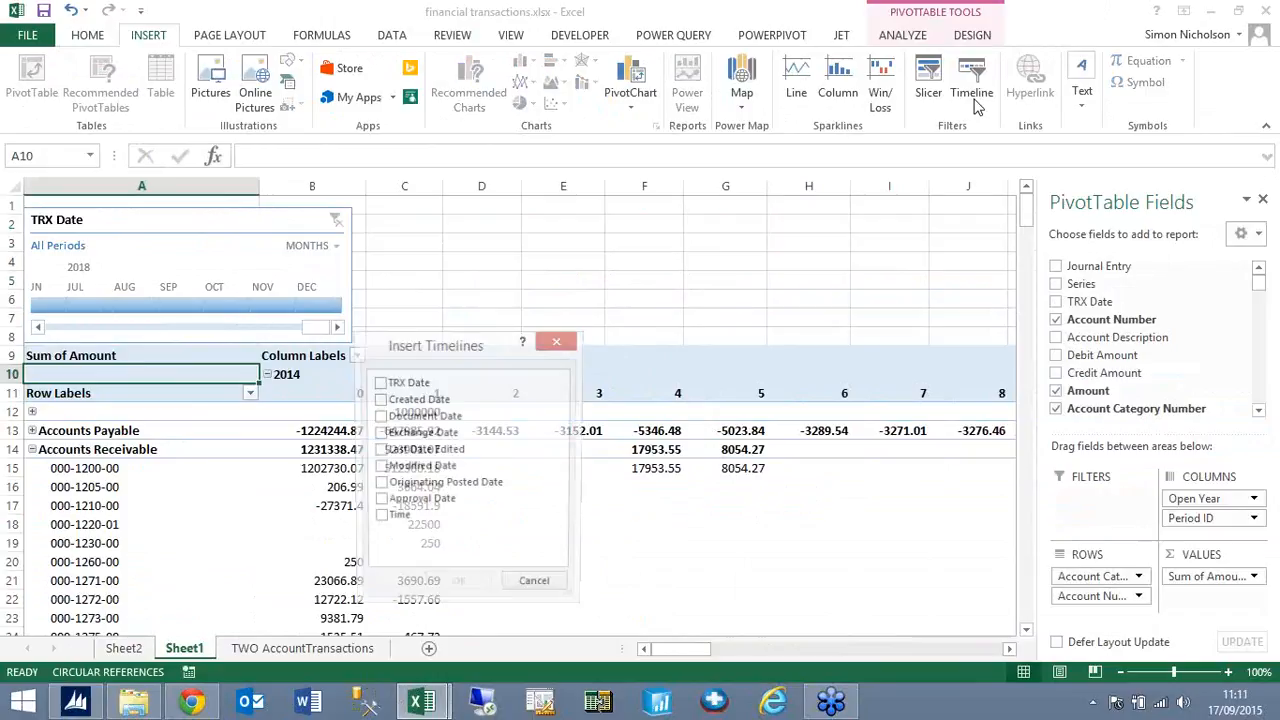
left_click(562, 340)
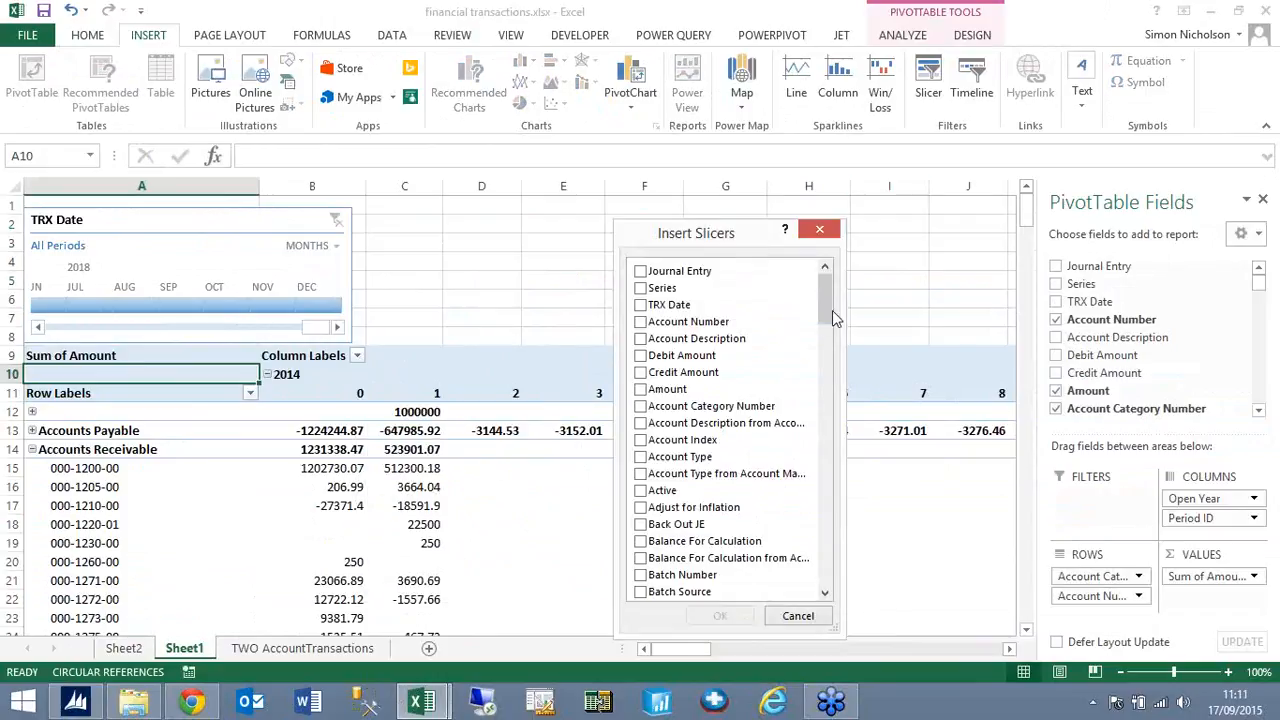
left_click_drag(828, 318, 837, 488)
left_click(640, 406)
left_click(678, 505)
left_click(722, 616)
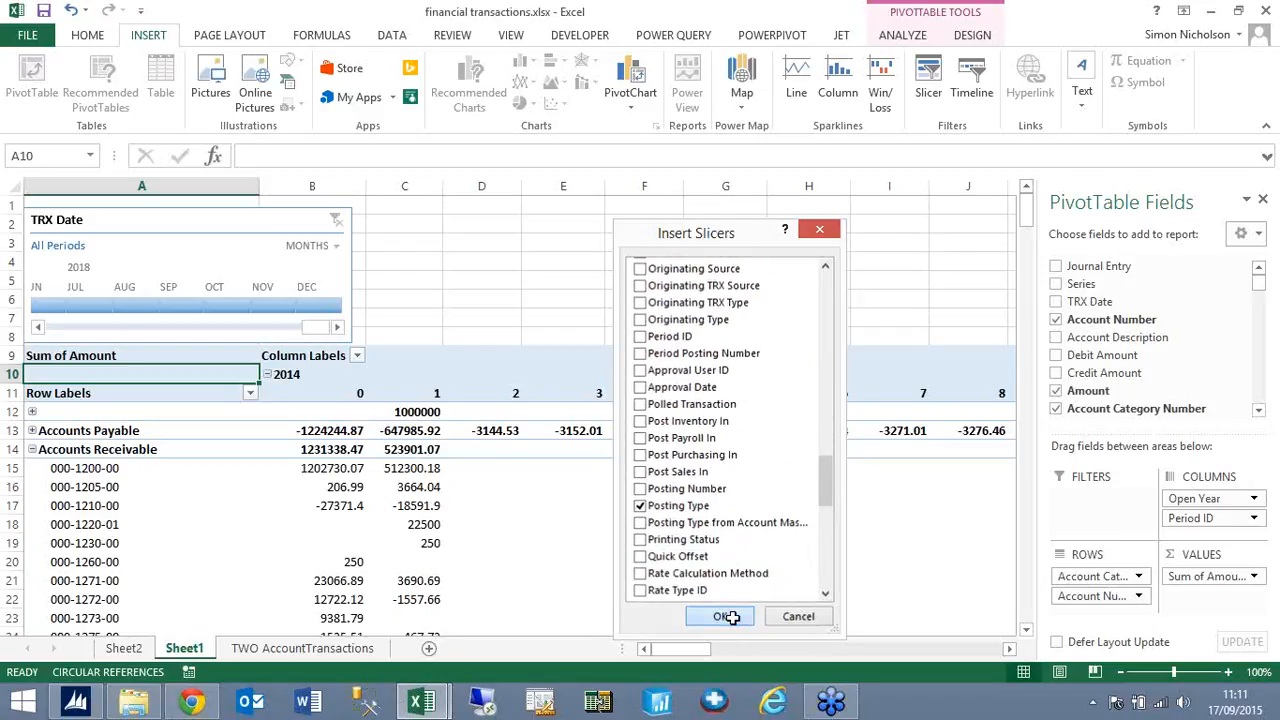
left_click_drag(478, 292, 433, 228)
left_click_drag(552, 331, 1050, 225)
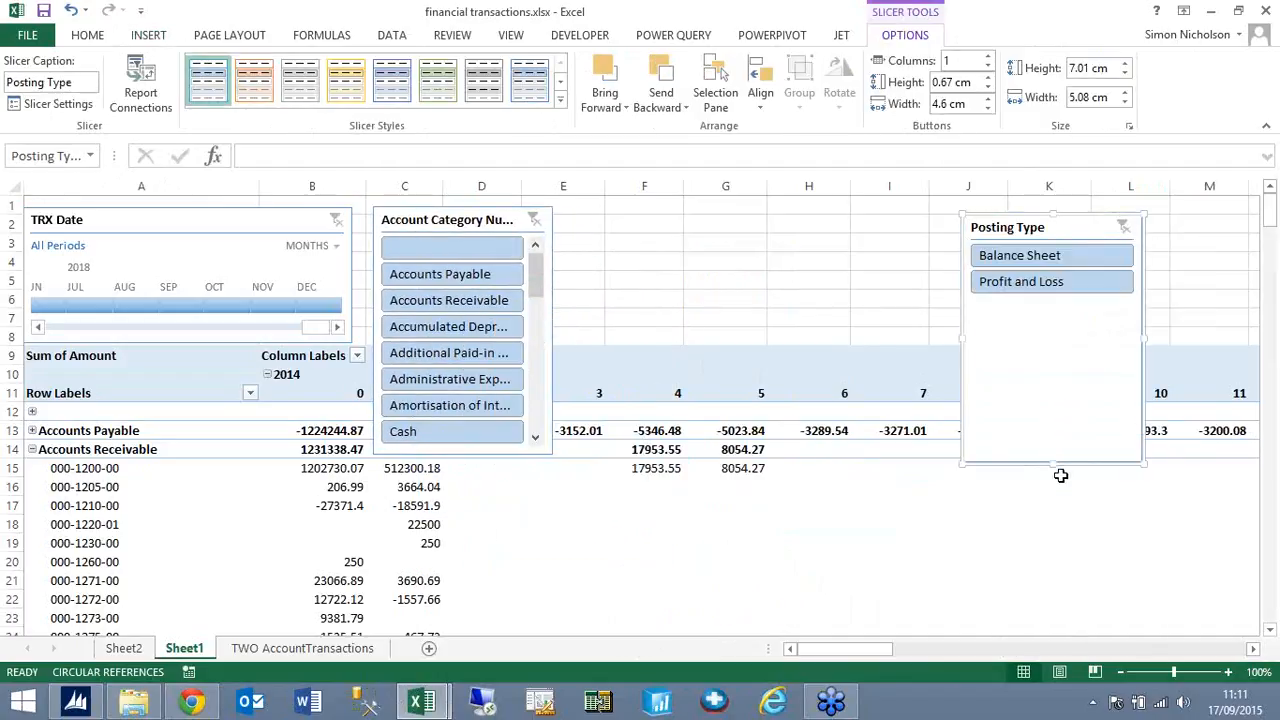
right_click(1052, 229)
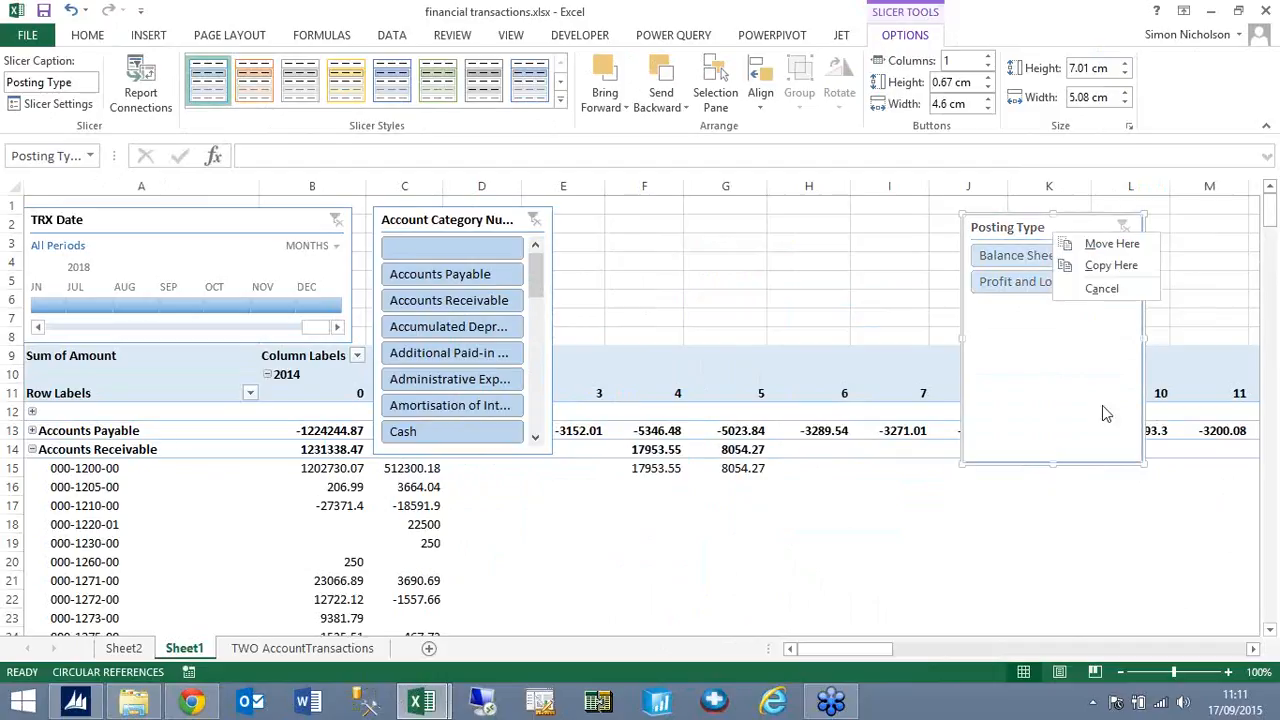
left_click(1100, 288)
left_click(824, 295)
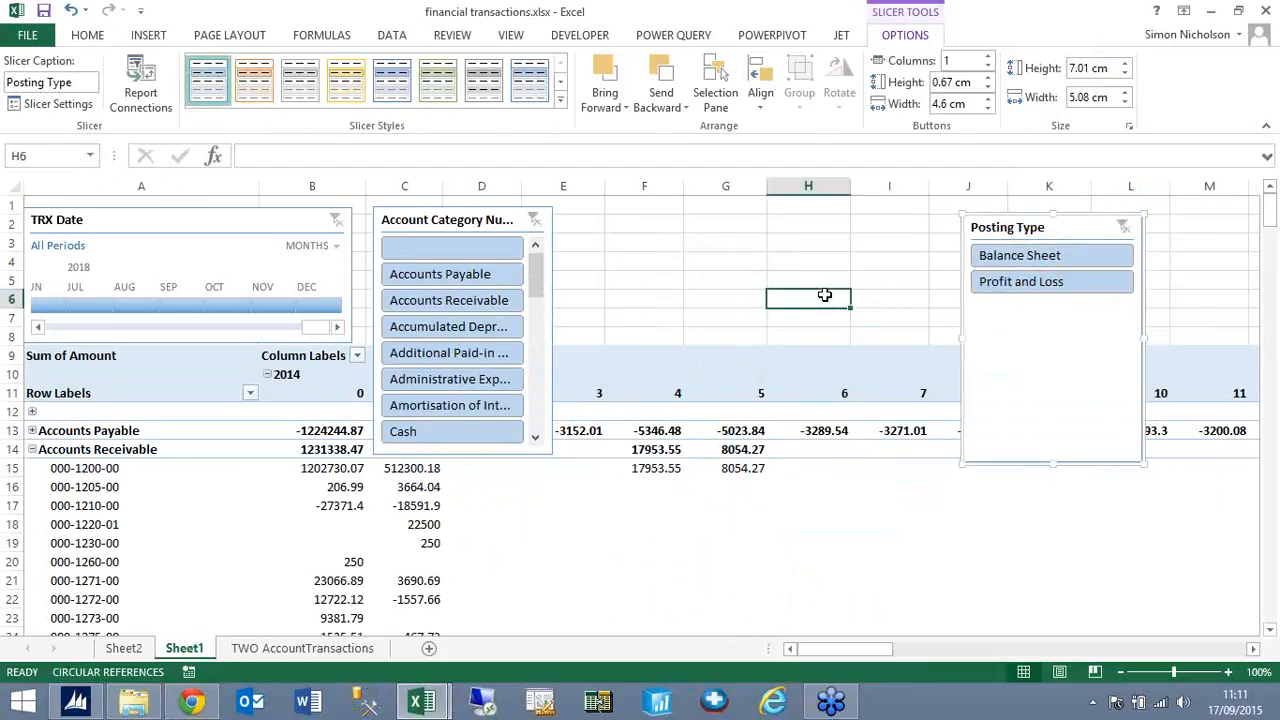
left_click(1030, 227)
right_click(1033, 231)
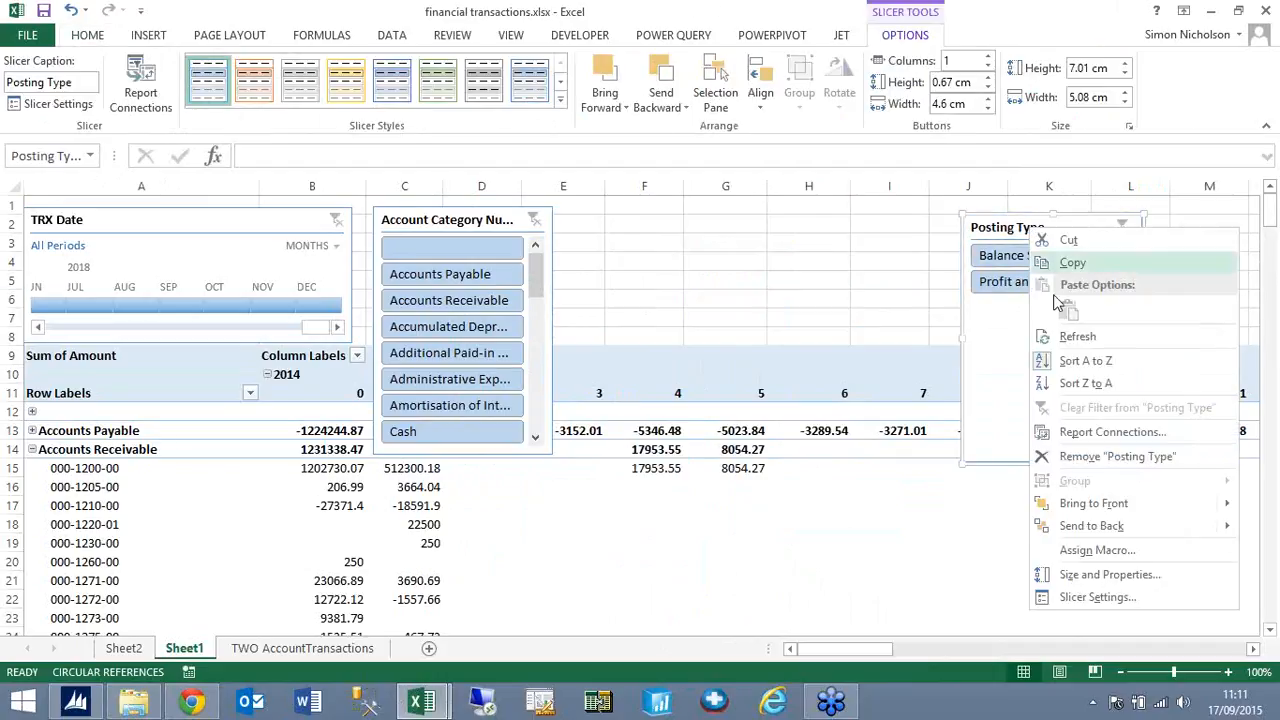
left_click(1118, 597)
left_click(1222, 669)
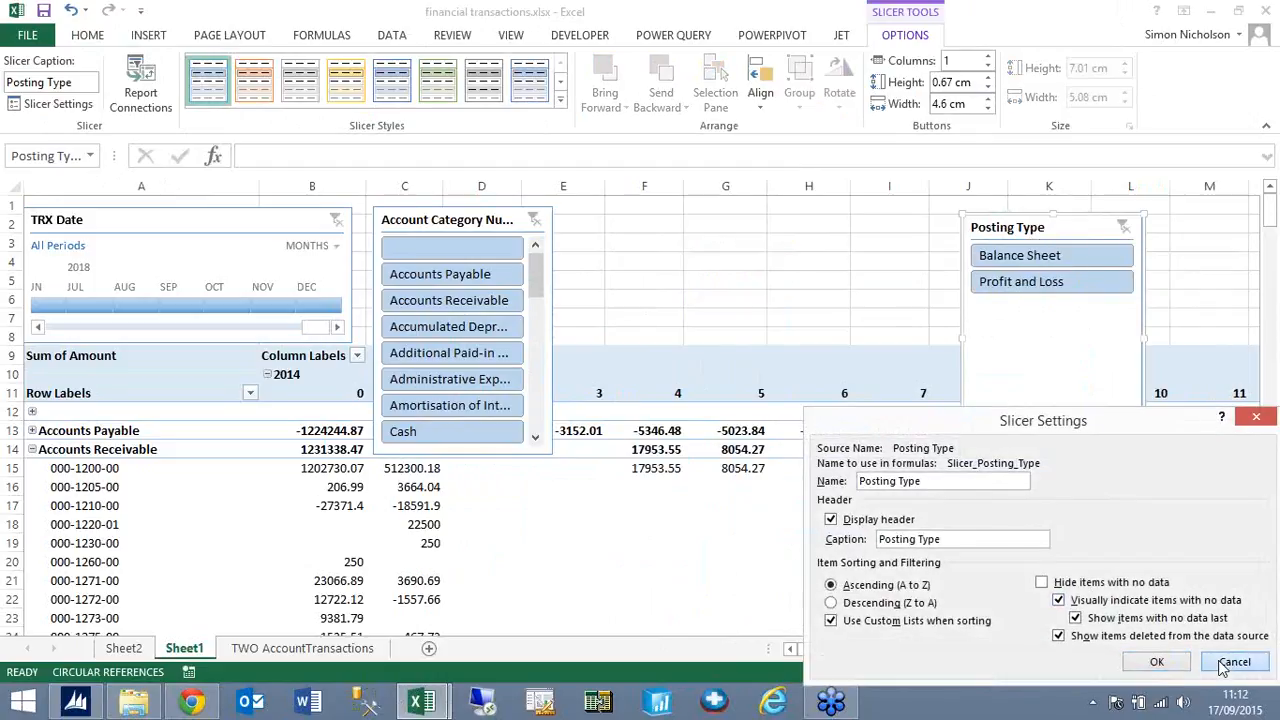
Shorten the Posting Type slicer to a height of about 3.3 cm so it fits above the PivotTable
scroll(1210, 662, "up", 15)
scroll(799, 391, "down", 20)
scroll(799, 390, "up", 5)
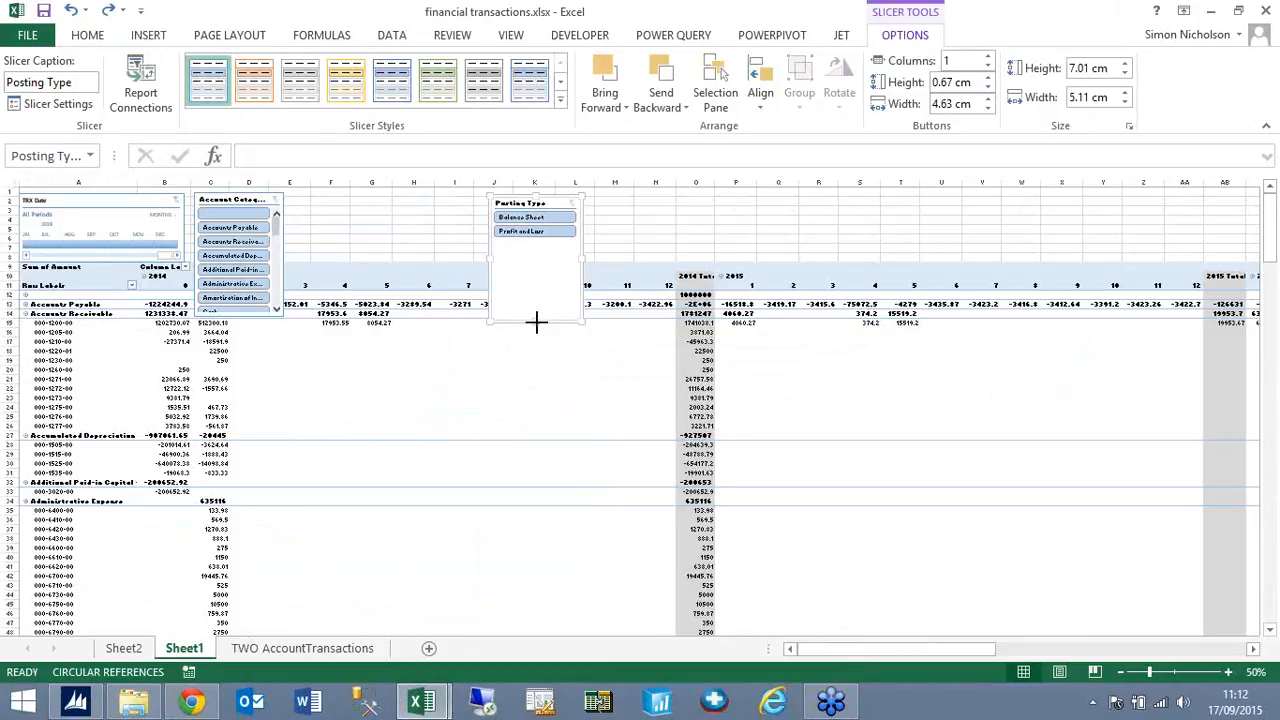
left_click_drag(536, 321, 530, 257)
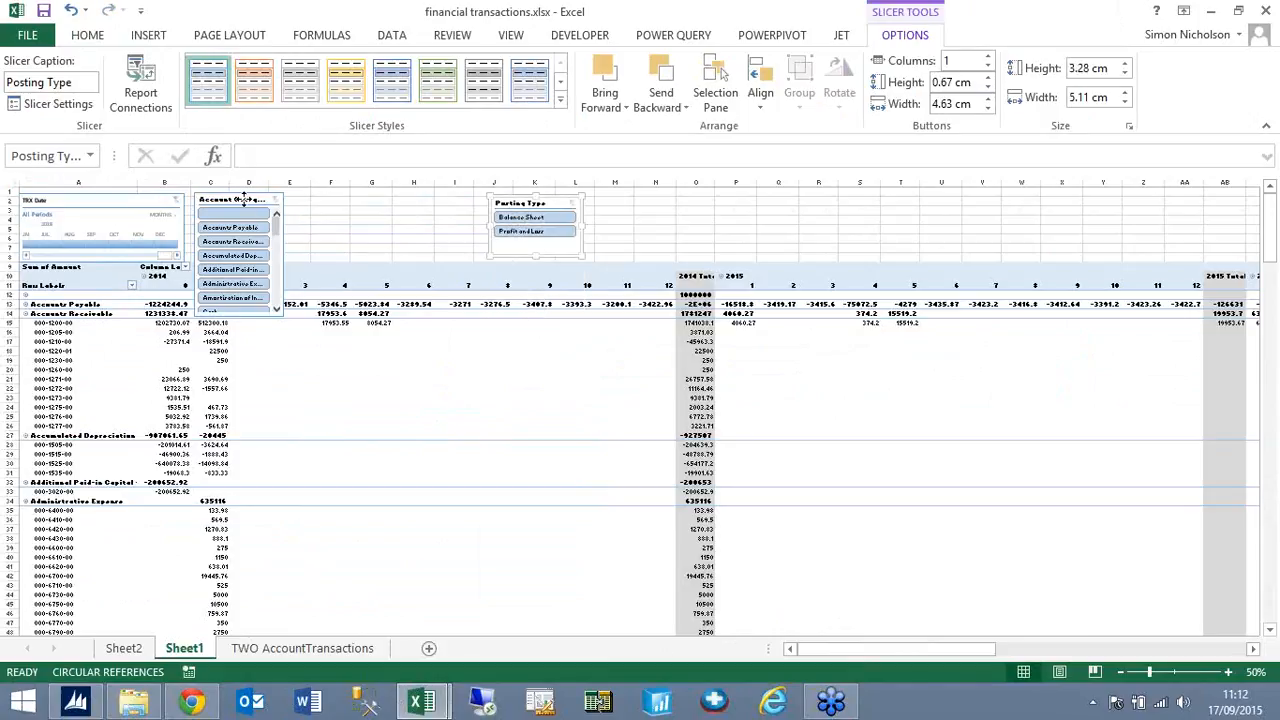
Move the Account Category Number slicer away from the timeline, lay it out in 5 columns and widen it to about 14.2 cm
left_click_drag(258, 200, 294, 200)
right_click(281, 201)
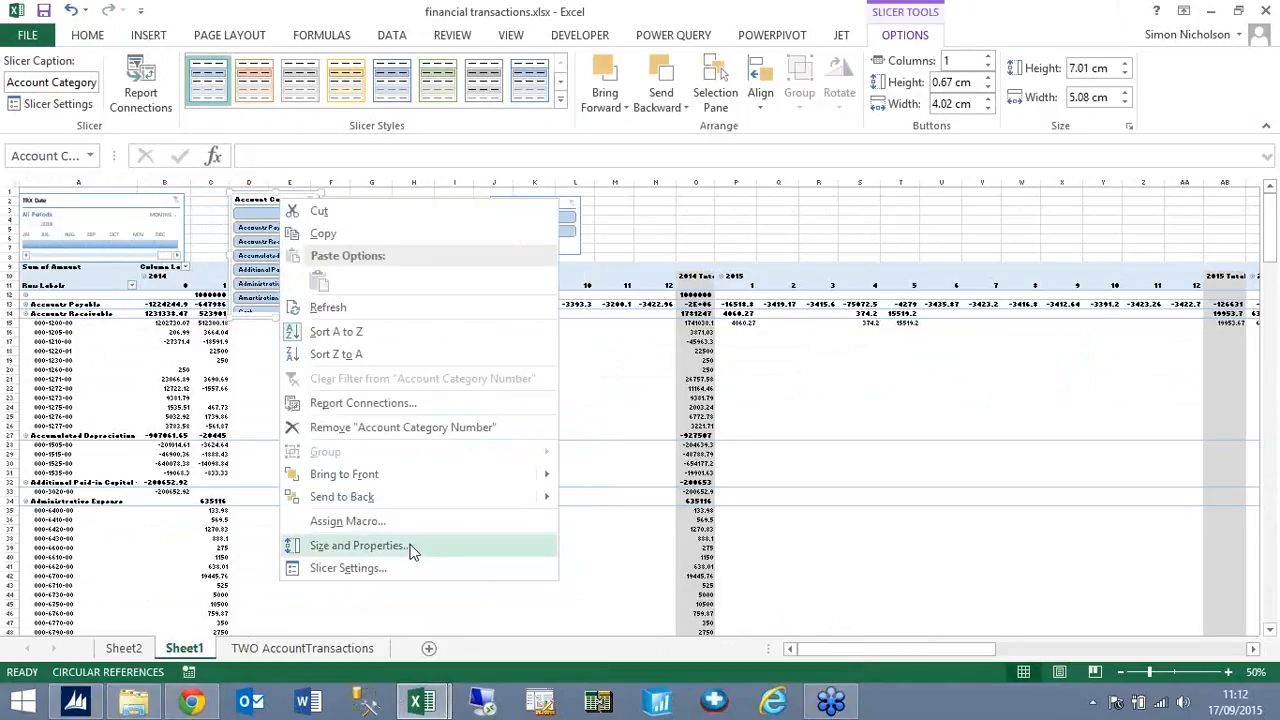
left_click(356, 546)
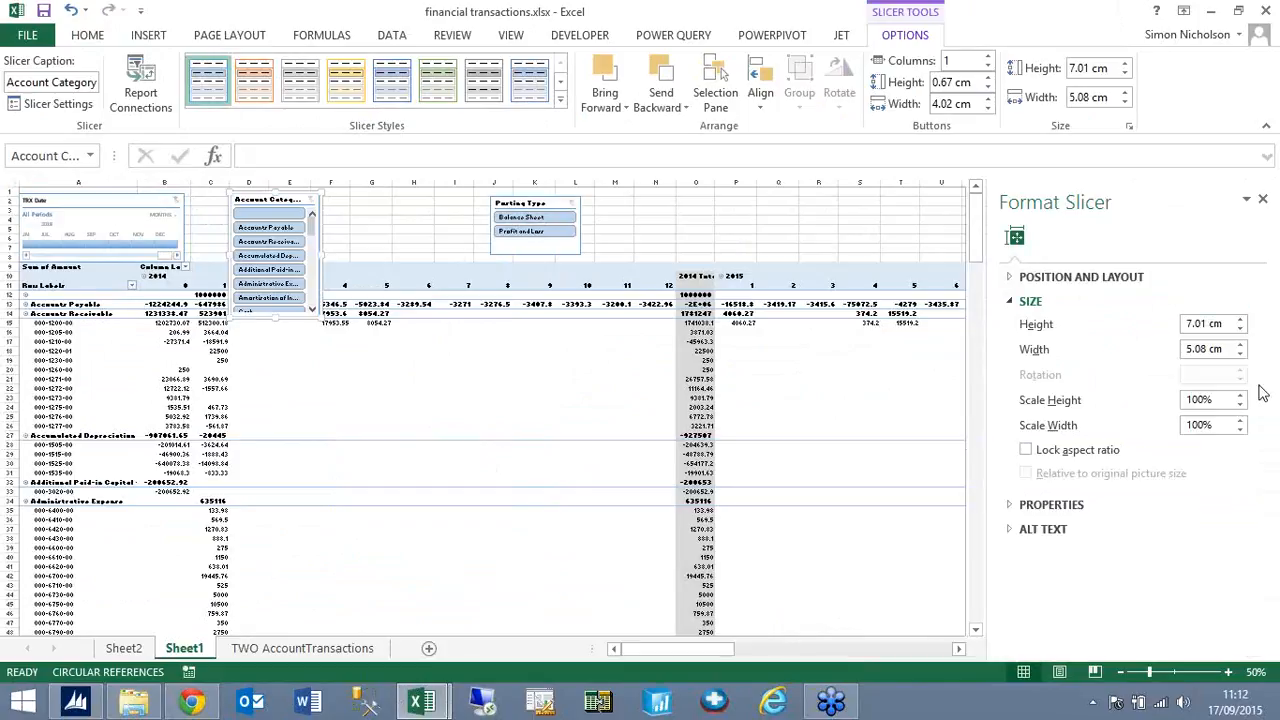
left_click(1020, 278)
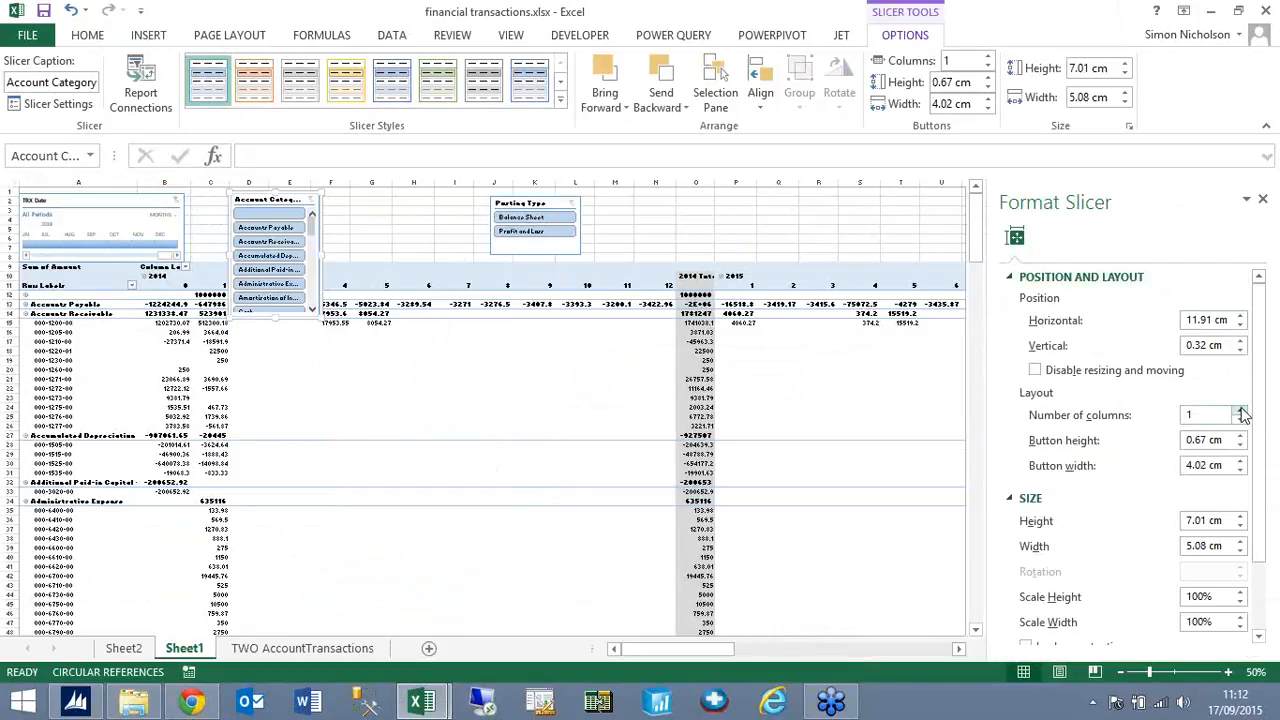
left_click(1240, 411)
left_click(1240, 411)
left_click(1240, 411)
left_click(1240, 411)
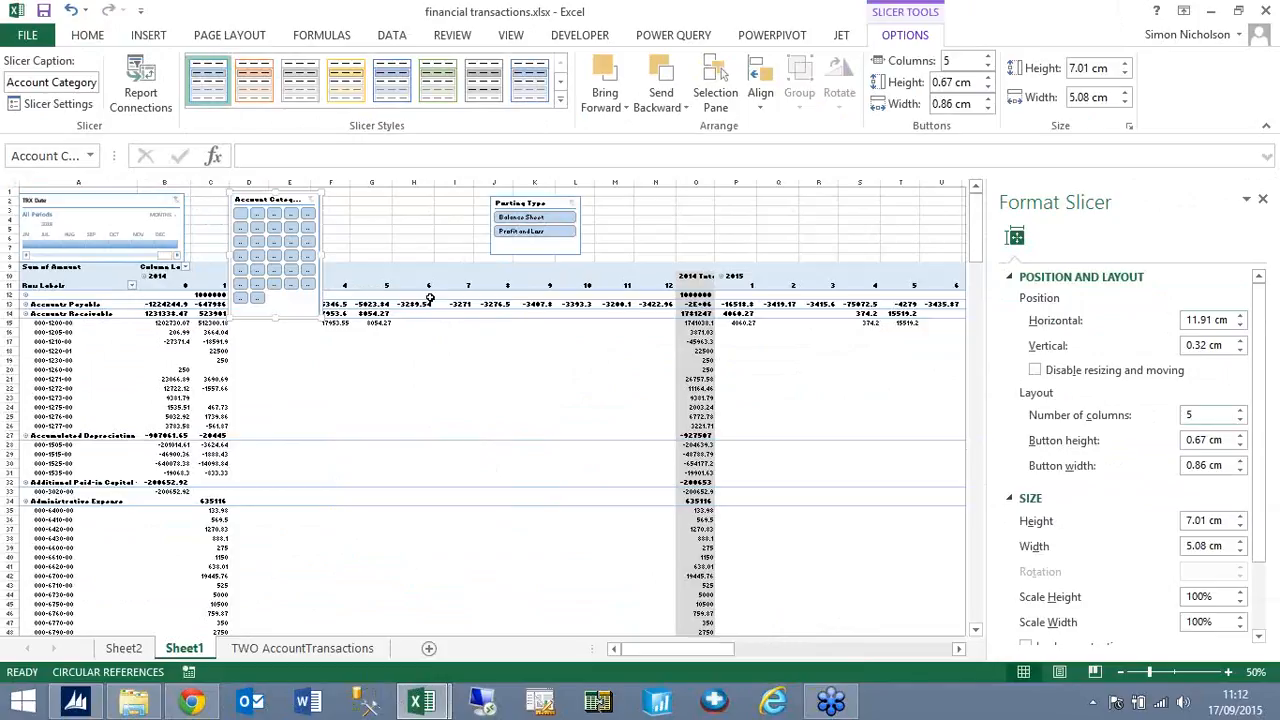
left_click_drag(325, 255, 483, 262)
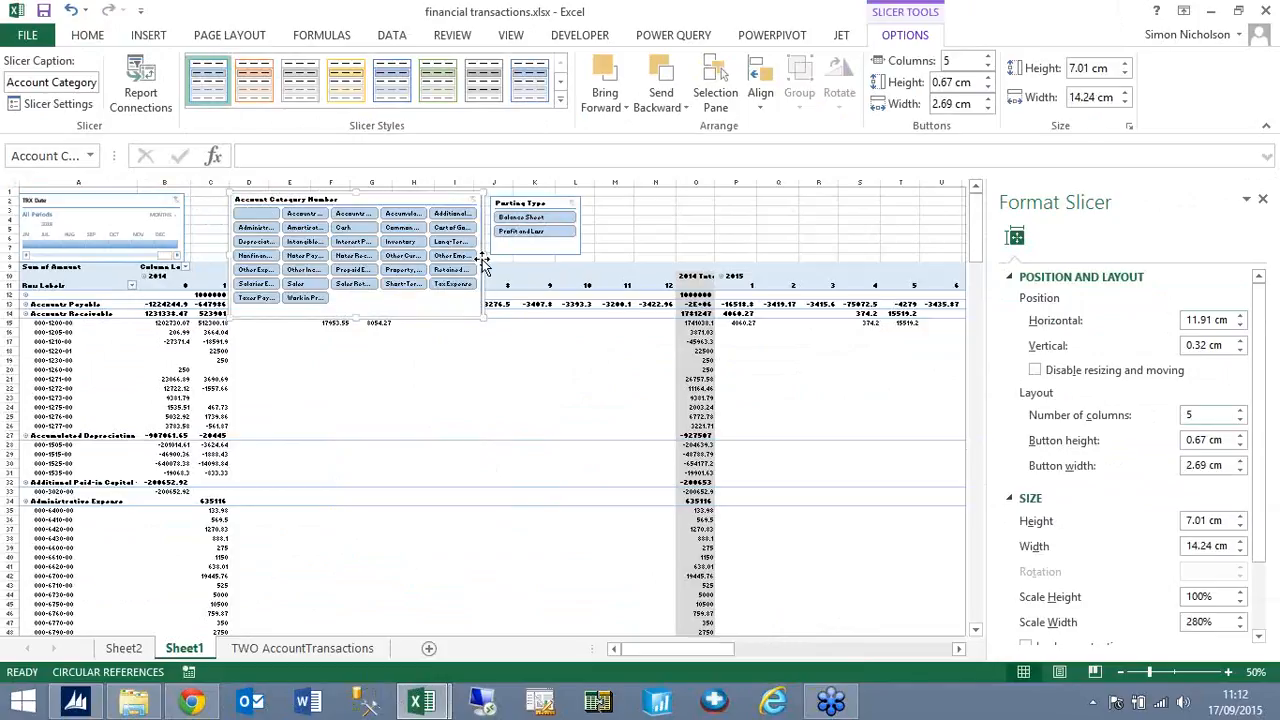
Space out the Account Category Number and Posting Type slicers in a row beside the timeline, with the sheet zoomed to 70%
left_click_drag(536, 210, 669, 202)
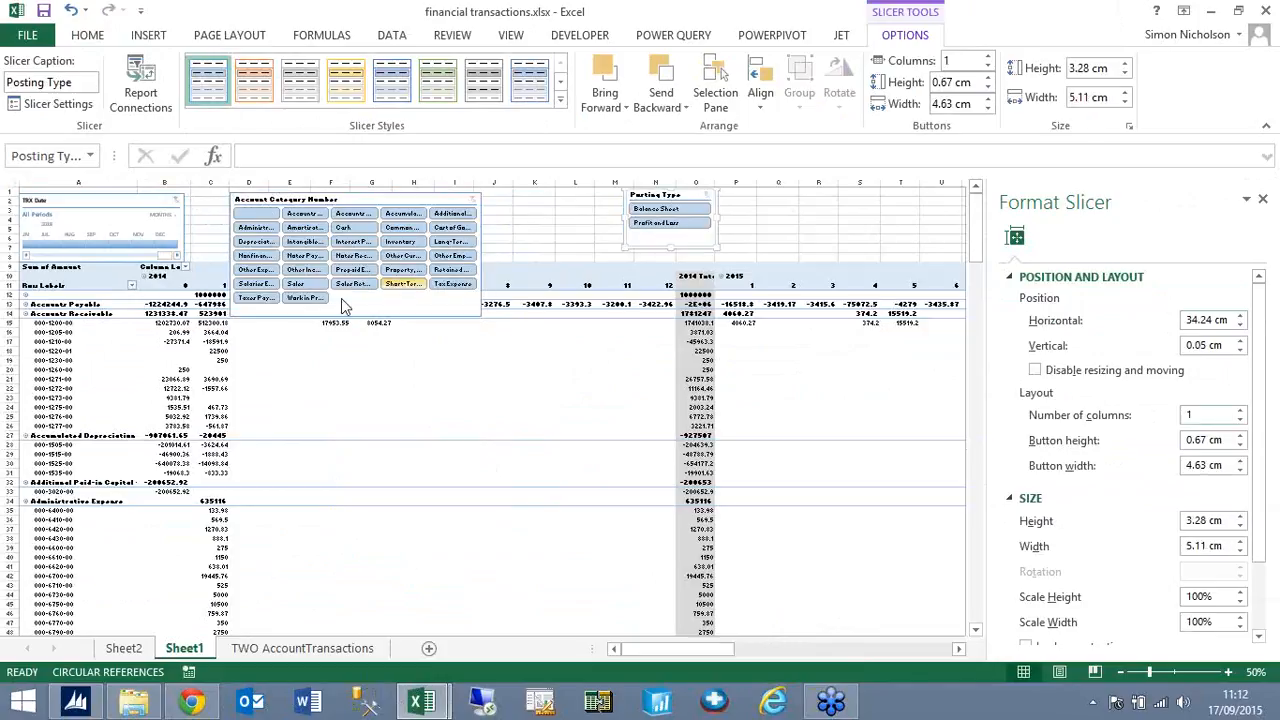
left_click(1229, 672)
left_click(1229, 672)
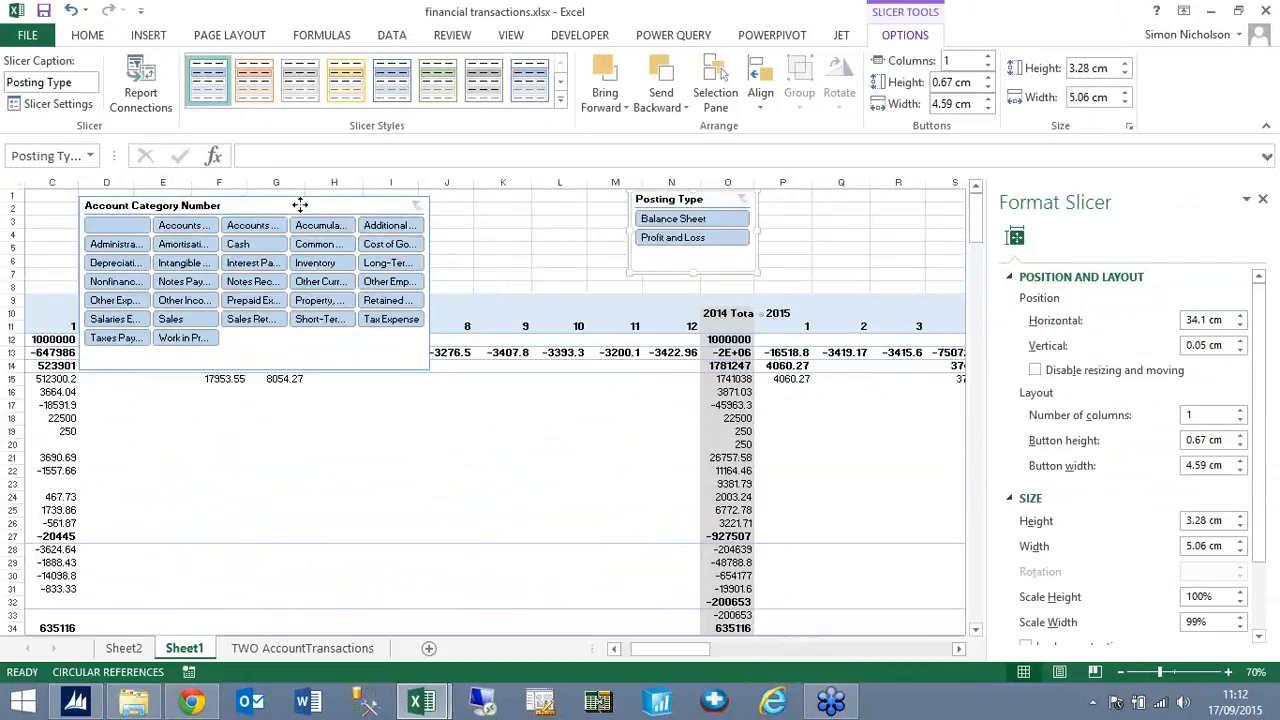
left_click_drag(300, 203, 371, 204)
left_click(627, 646)
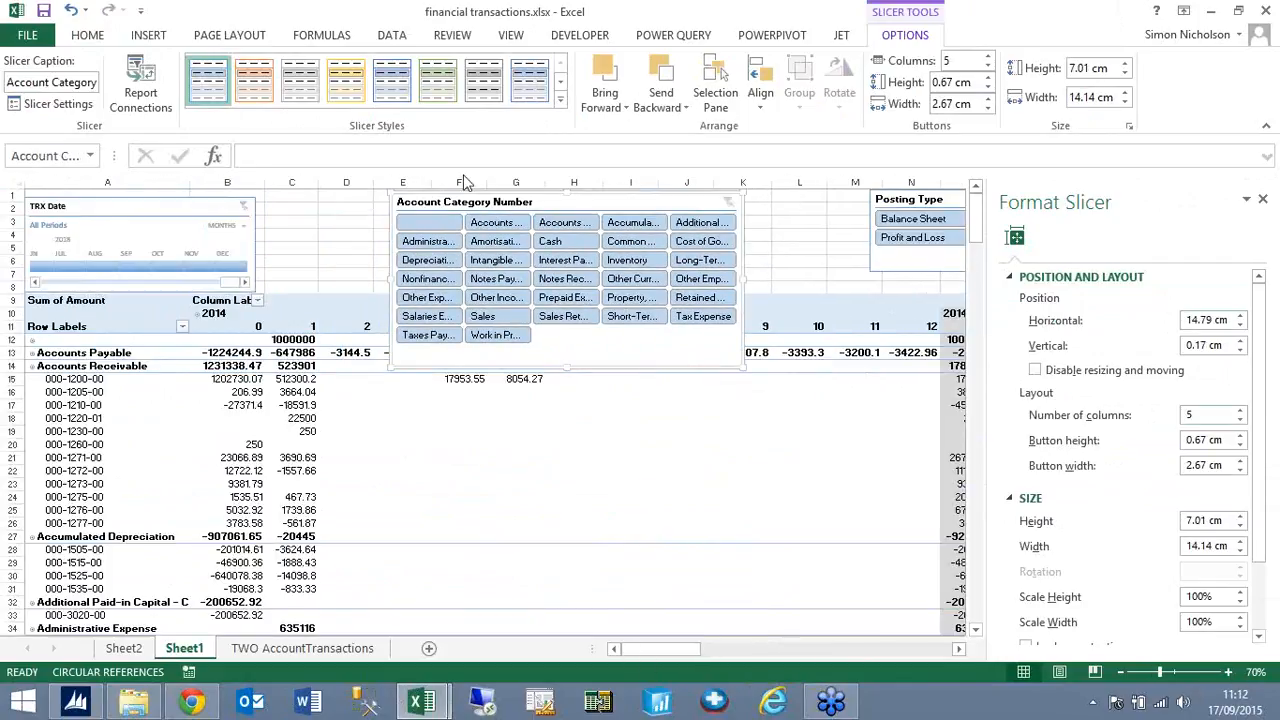
Filter the PivotTable to the Depreciation Expense category with the Account Category Number slicer
left_click(440, 259)
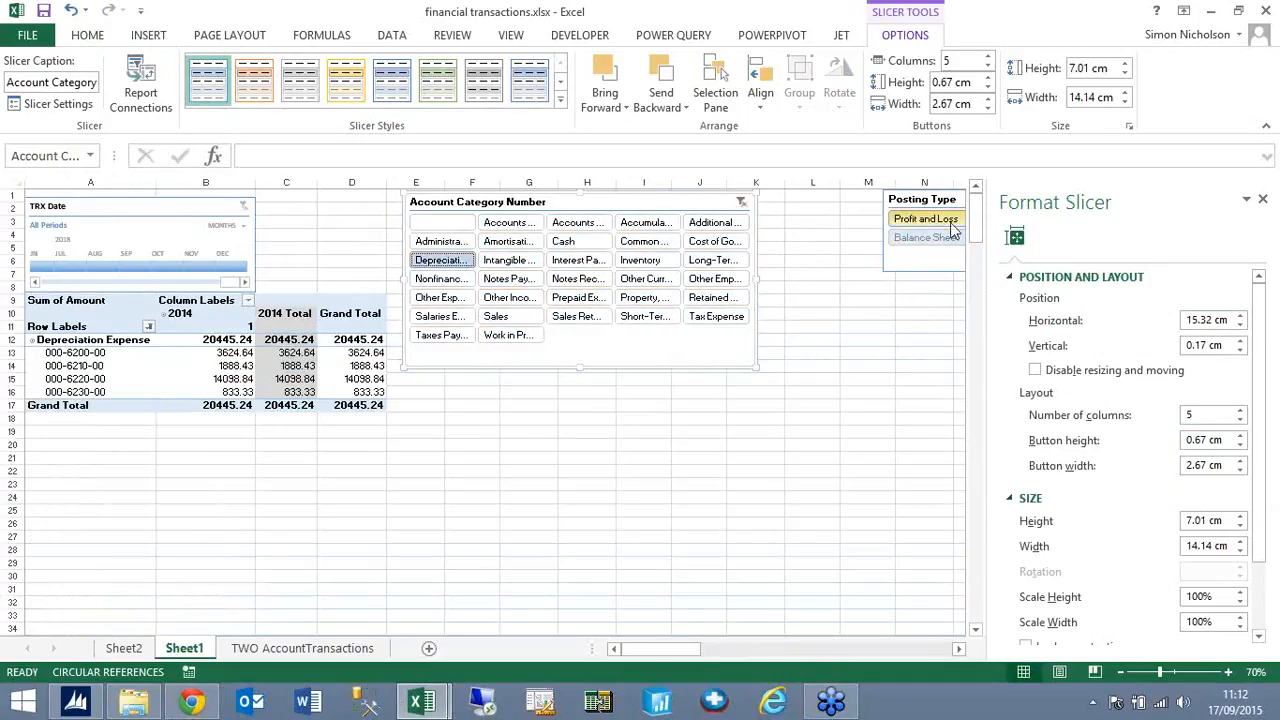
Try filtering the PivotTable to Nov 2018 with the TRX Date timeline and clear the date filter again
left_click(160, 266)
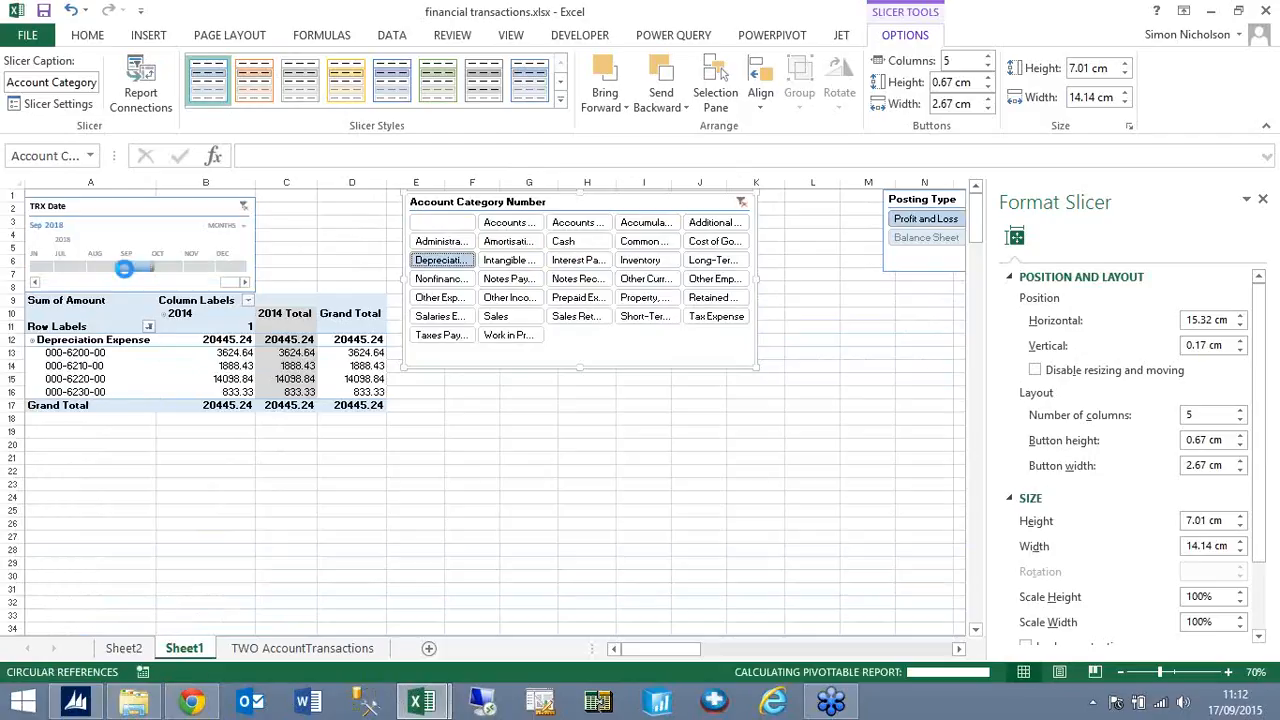
left_click(203, 270)
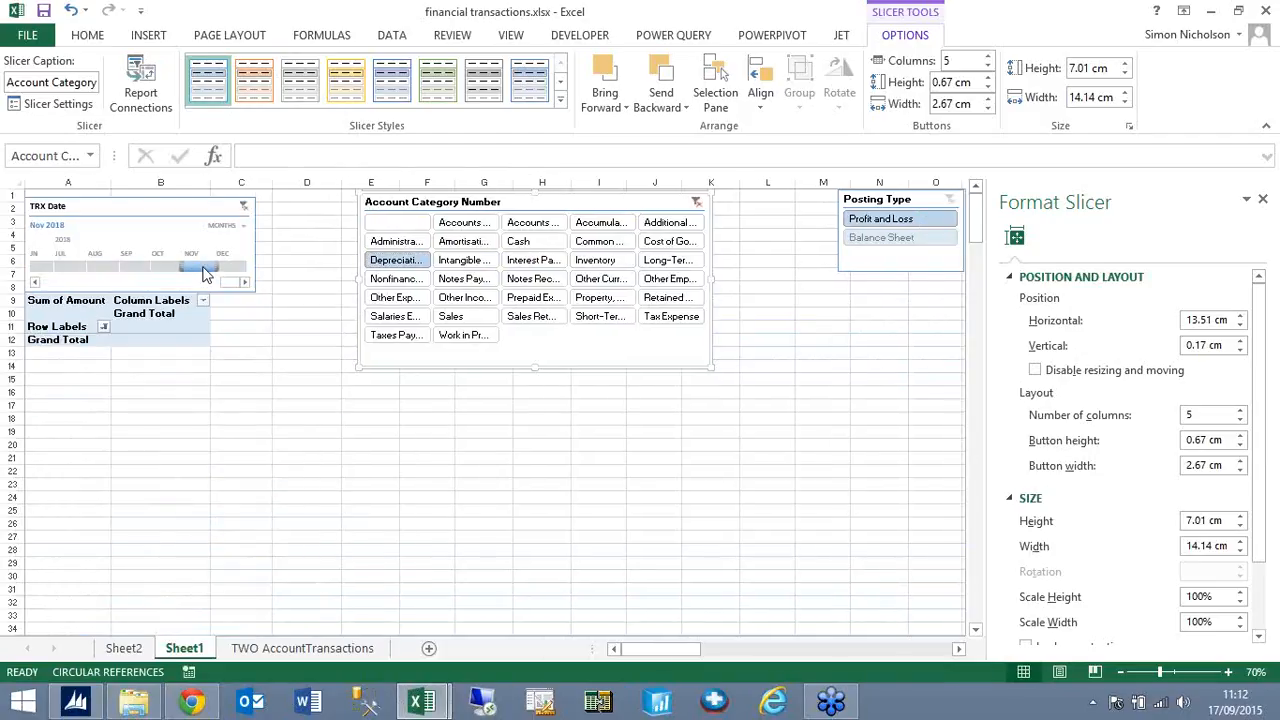
left_click(245, 218)
left_click(243, 207)
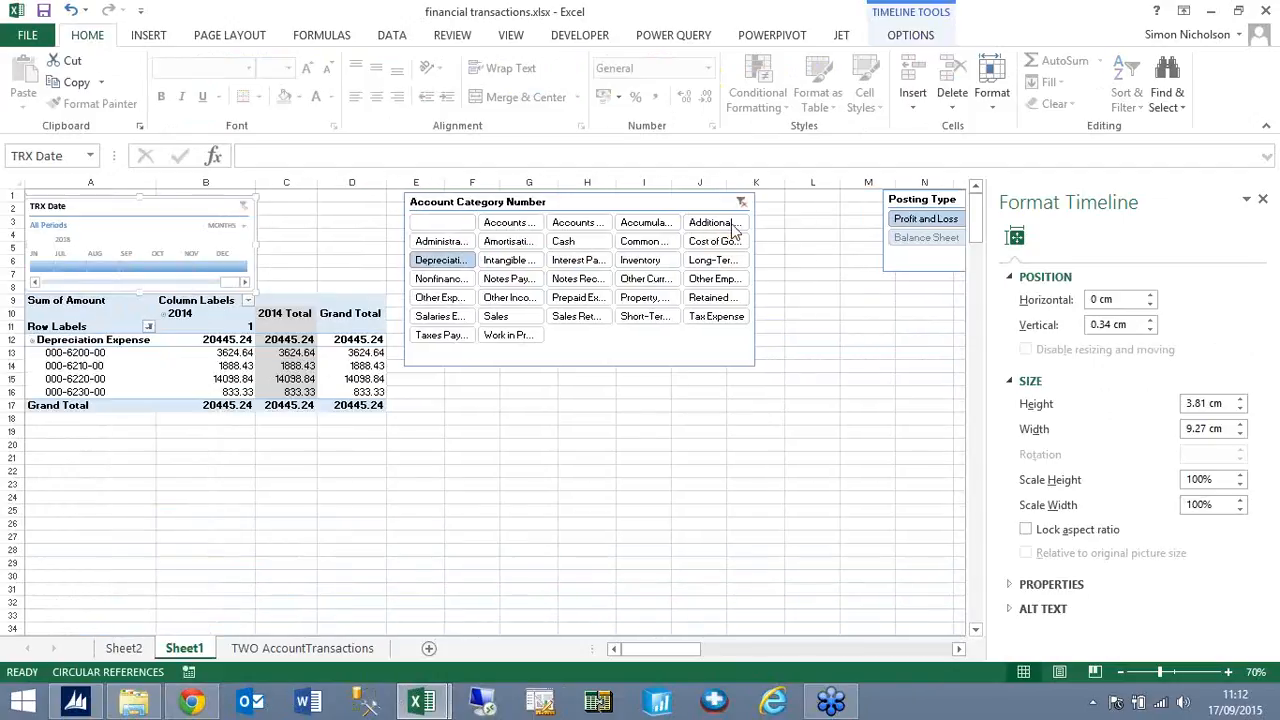
Clear the Account Category Number slicer's filter and insert 12 blank rows above the PivotTable
left_click(741, 203)
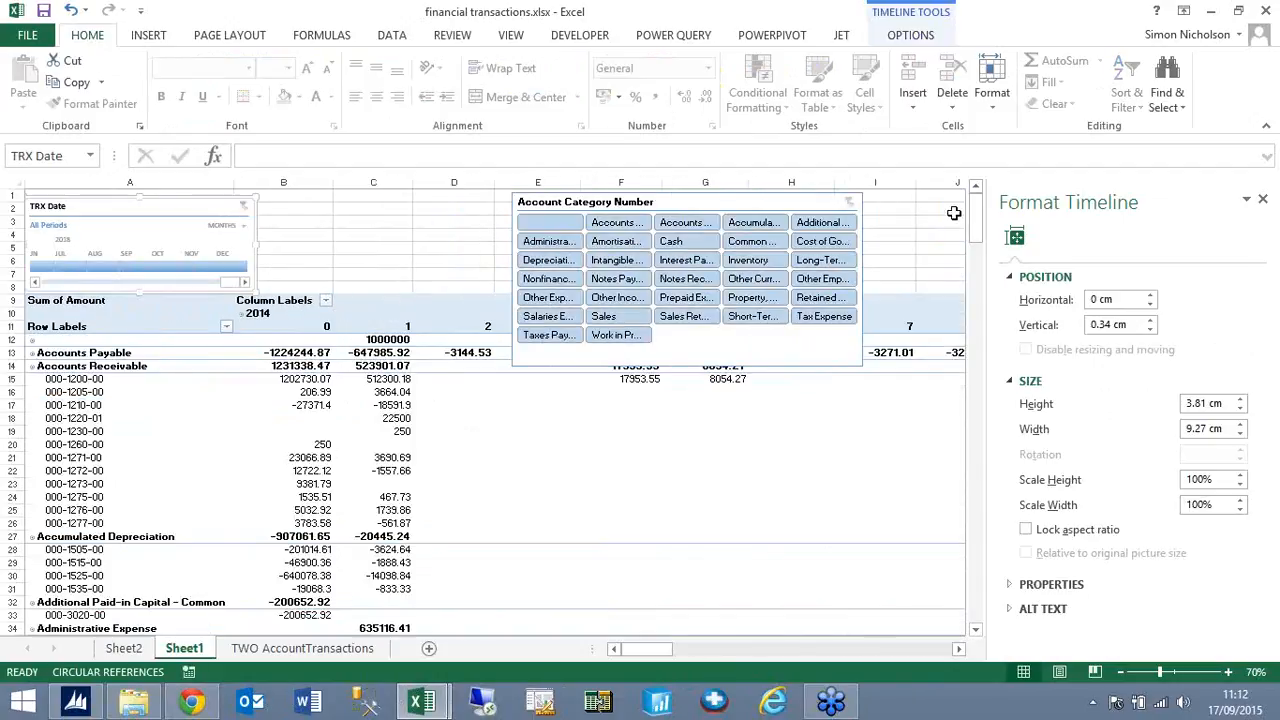
left_click_drag(12, 196, 10, 346)
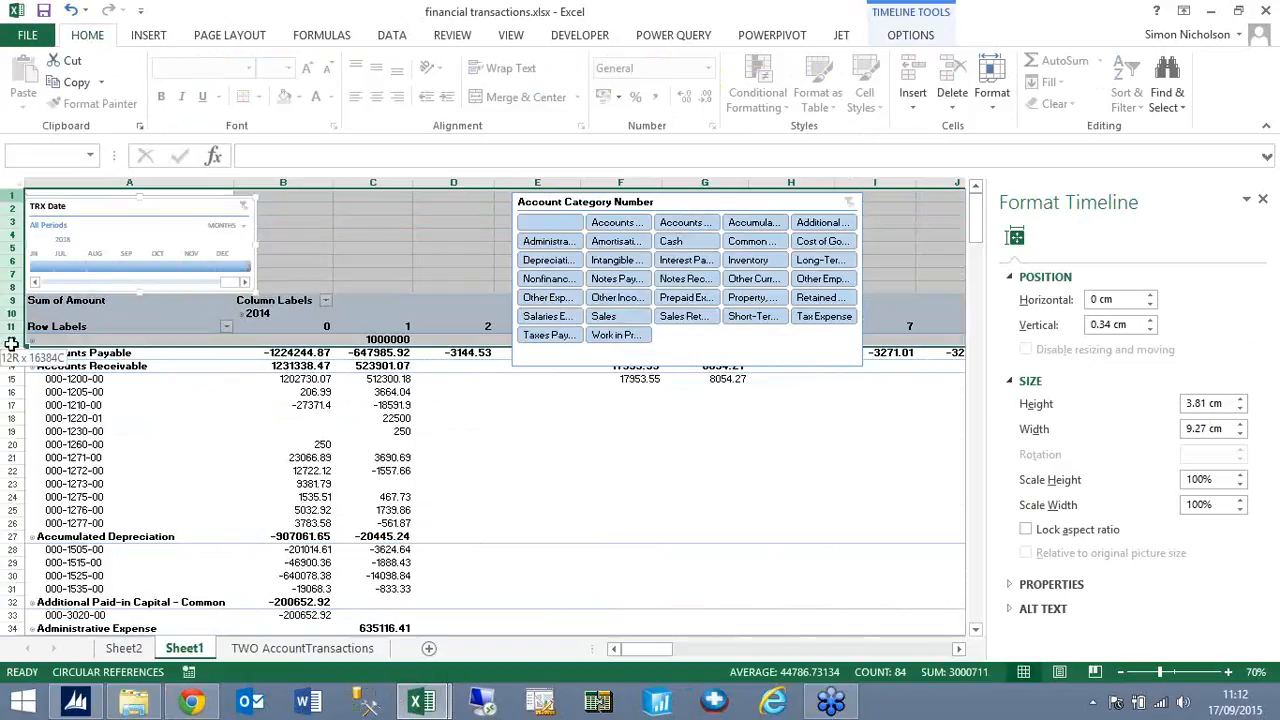
right_click(280, 268)
left_click(367, 407)
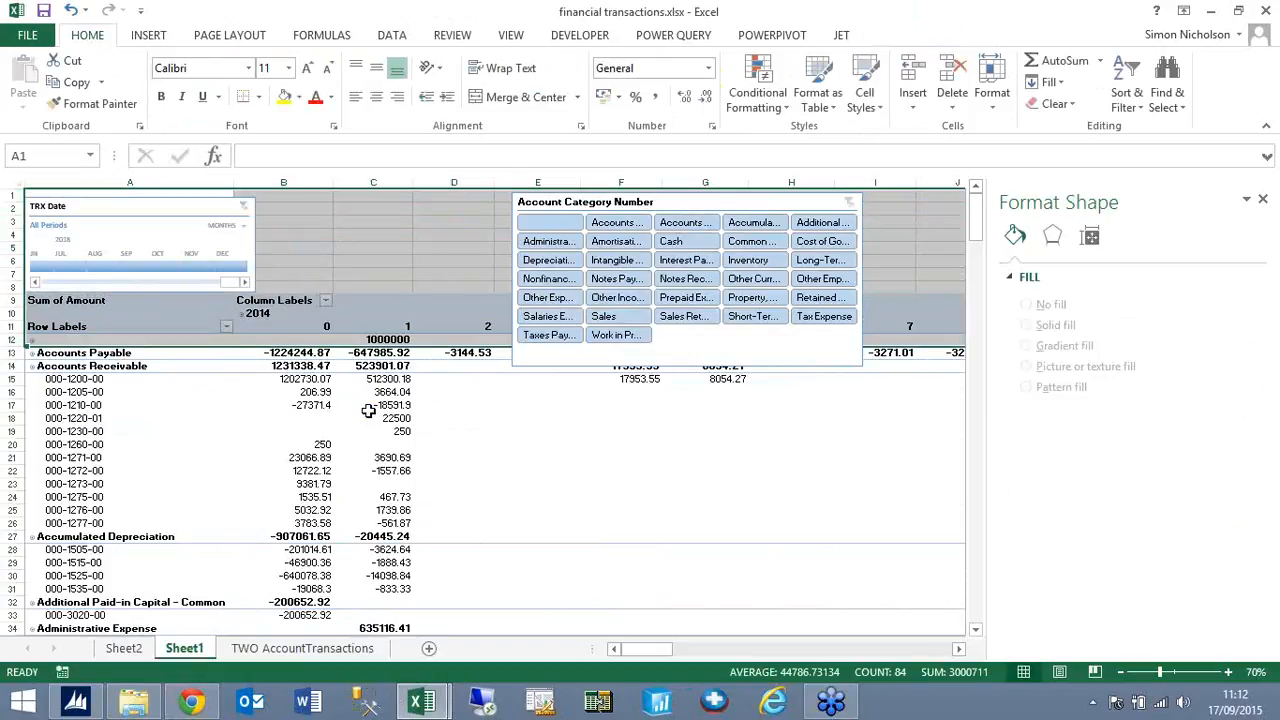
Move the TRX Date timeline and the Account Category Number and Posting Type slicers into a row in the blank area above the PivotTable
left_click_drag(154, 357, 159, 239)
left_click_drag(595, 359, 369, 210)
left_click_drag(646, 650, 712, 655)
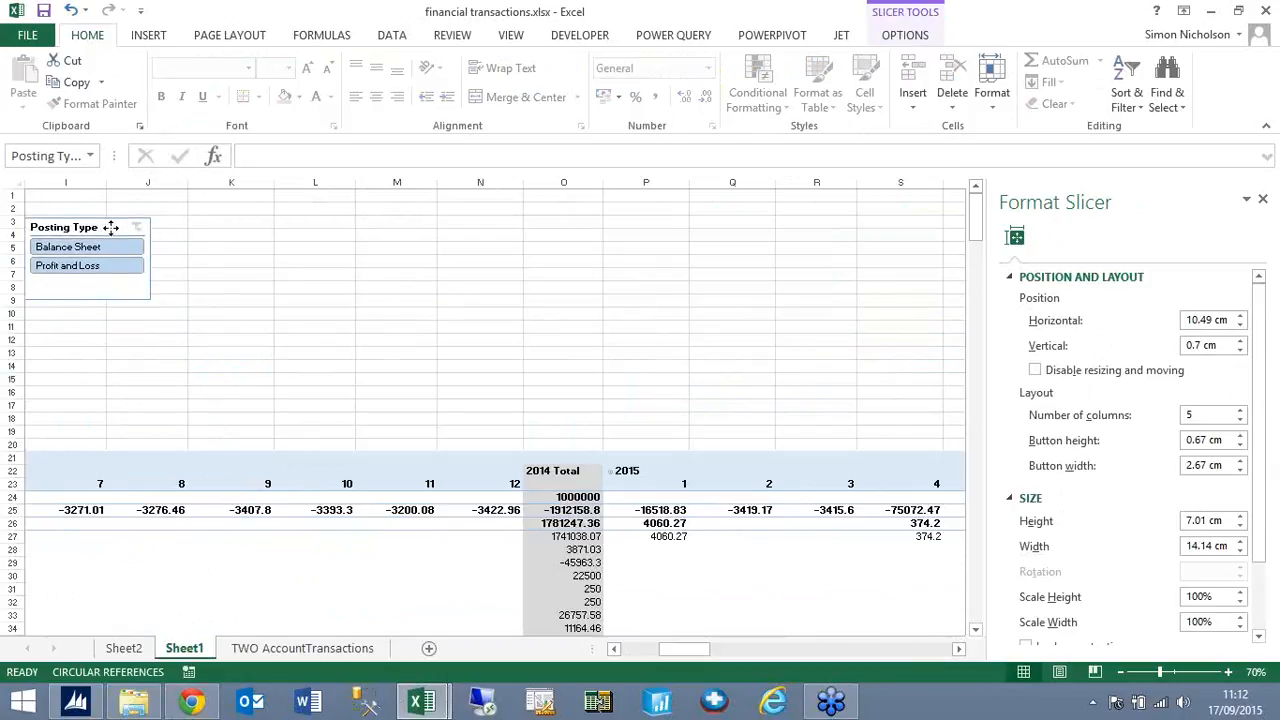
left_click_drag(630, 660, 630, 658)
left_click_drag(864, 222, 728, 222)
Filter the PivotTable to the Profit and Loss posting type and the Other Income account category
left_click(737, 261)
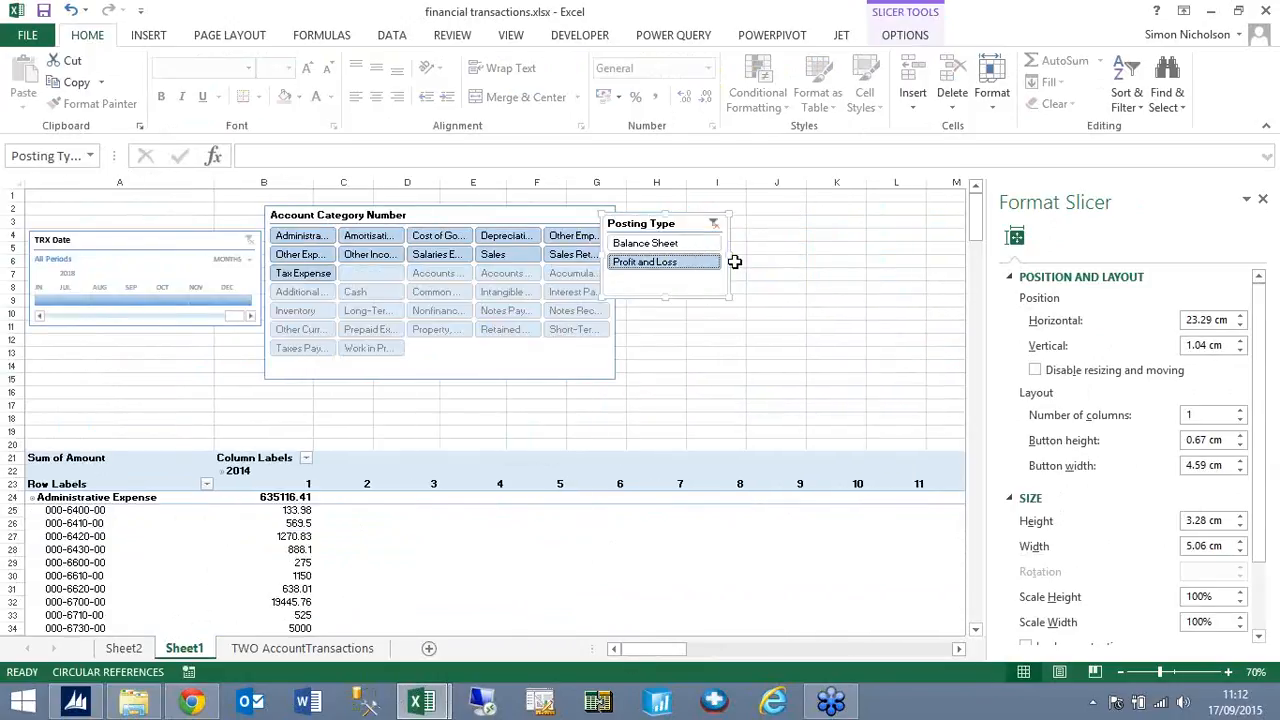
left_click(378, 255)
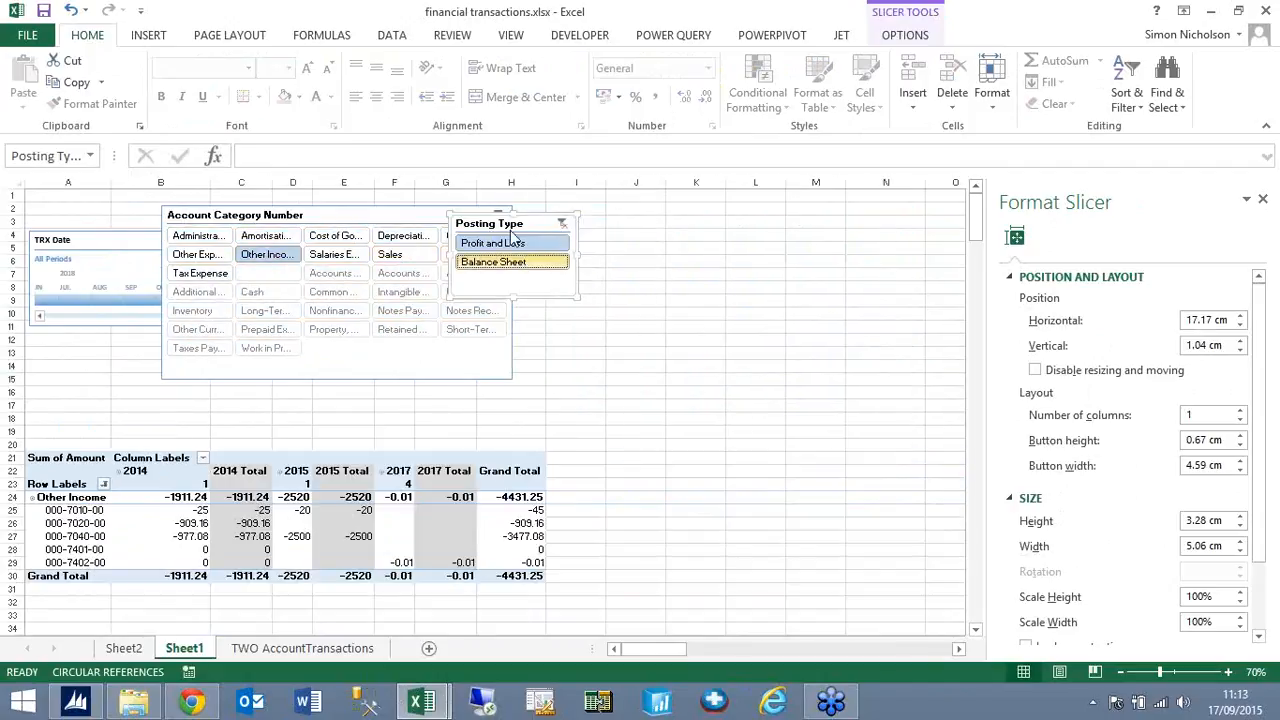
Space out the Account Category Number and Posting Type slicers beside the timeline so that nothing overlaps
left_click_drag(514, 226, 652, 230)
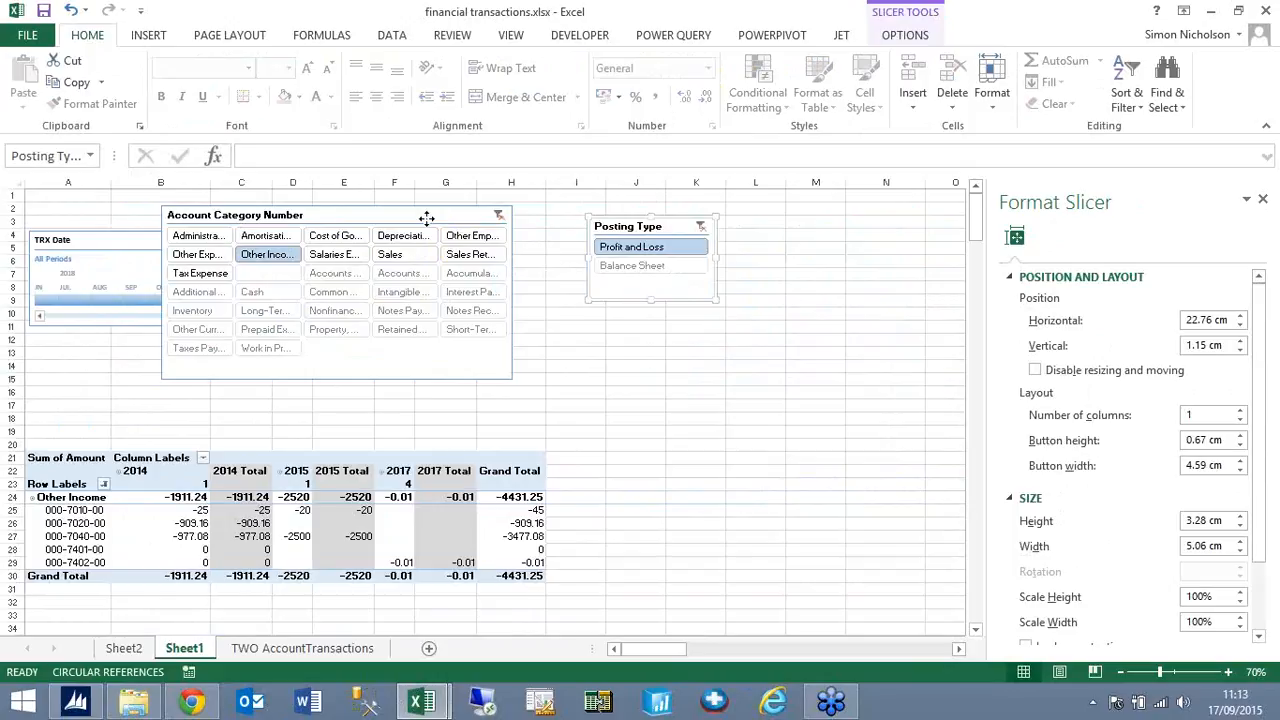
left_click_drag(427, 218, 535, 233)
left_click_drag(648, 226, 773, 233)
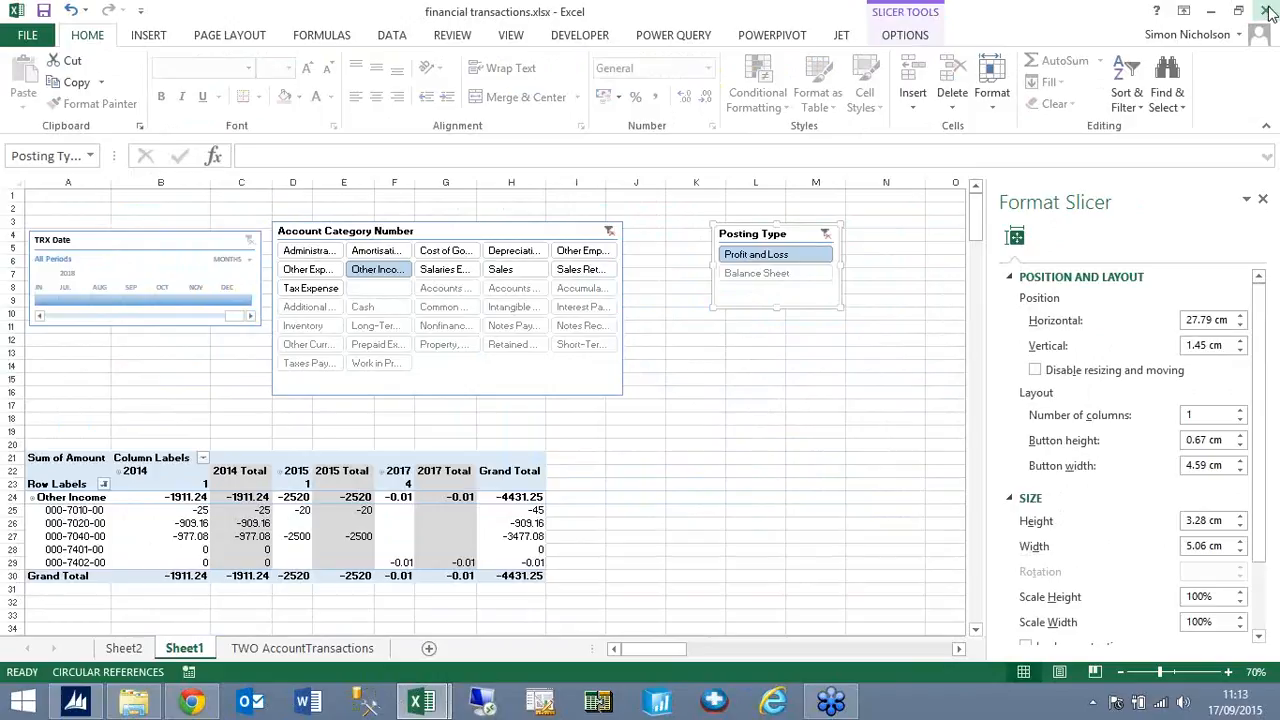
Close financial transactions.xlsx with its changes saved and close UKDEM ReceivablesTransactions Default 1.xlsx without saving
left_click(1268, 11)
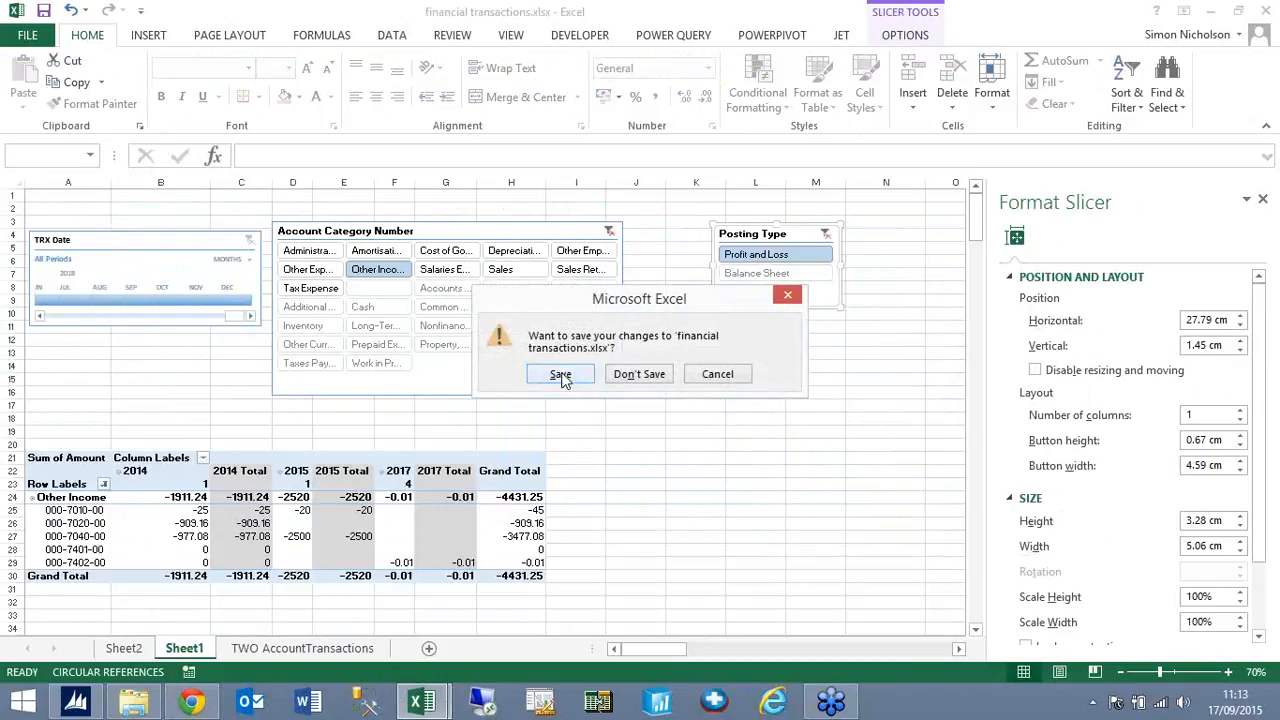
left_click(561, 376)
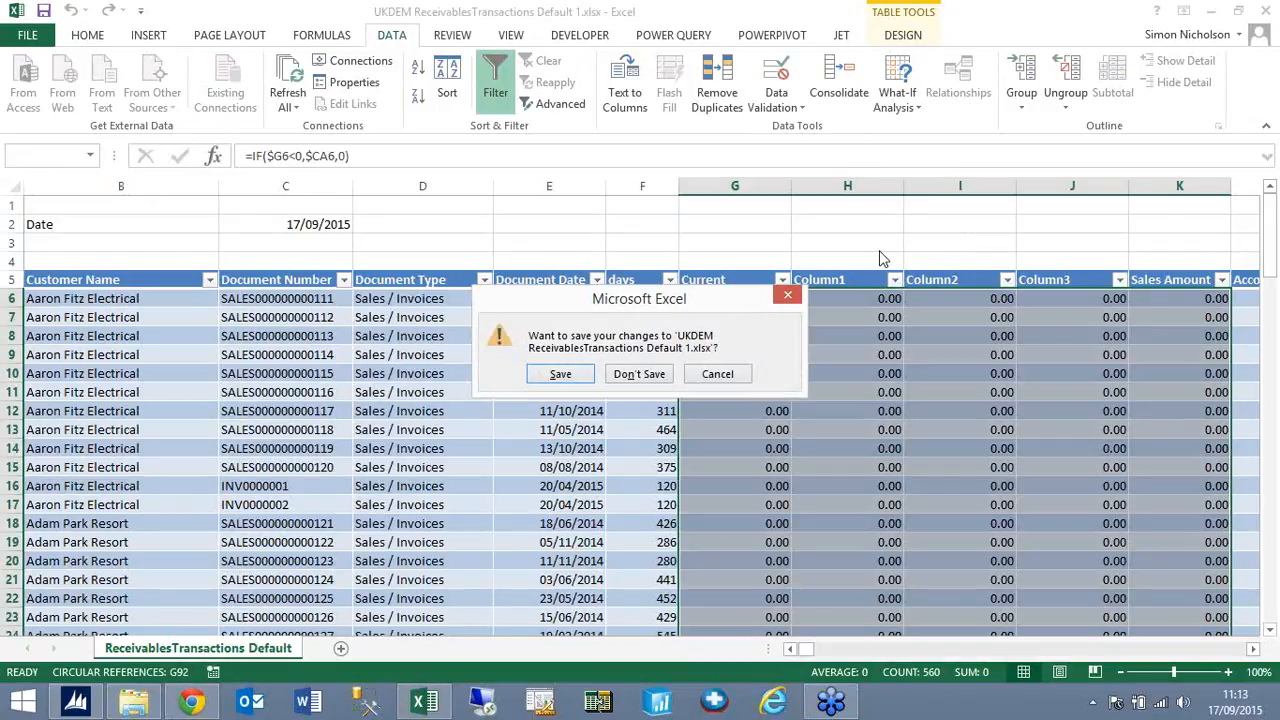
left_click(648, 373)
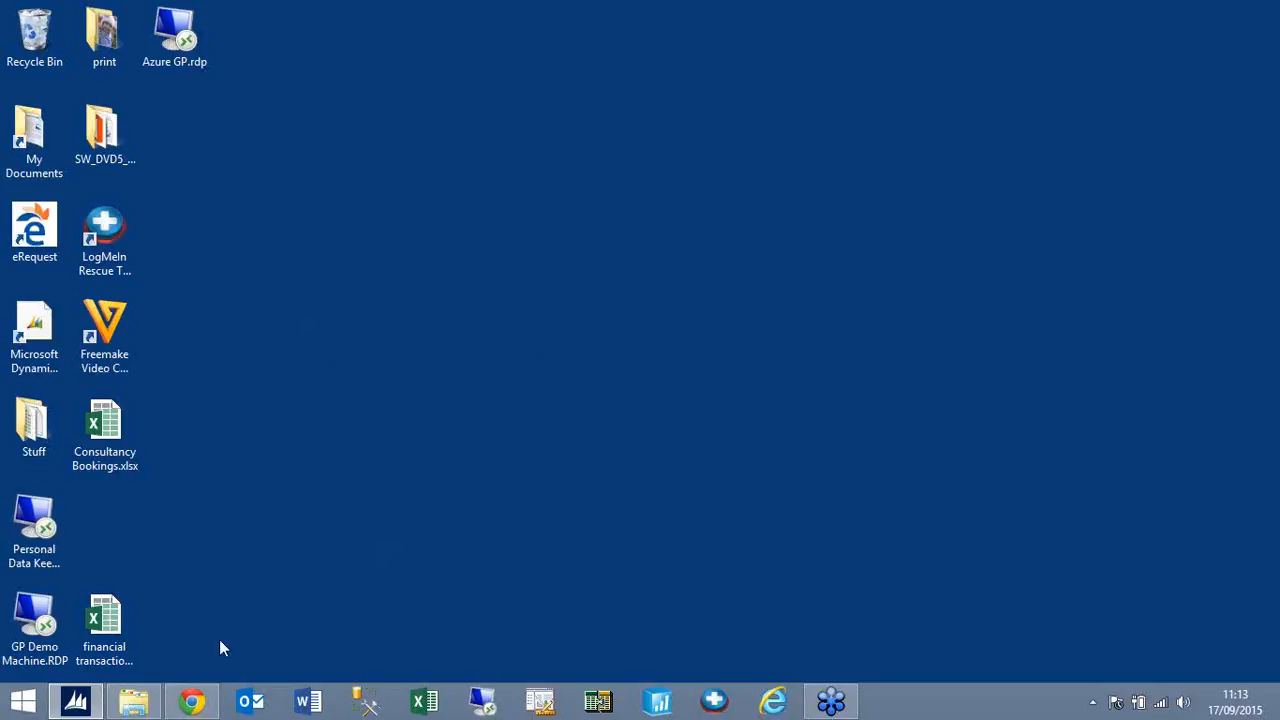
Switch to File Explorer, go back from the UKDEM Sales folder to Reports and open the TWO folder
left_click(133, 700)
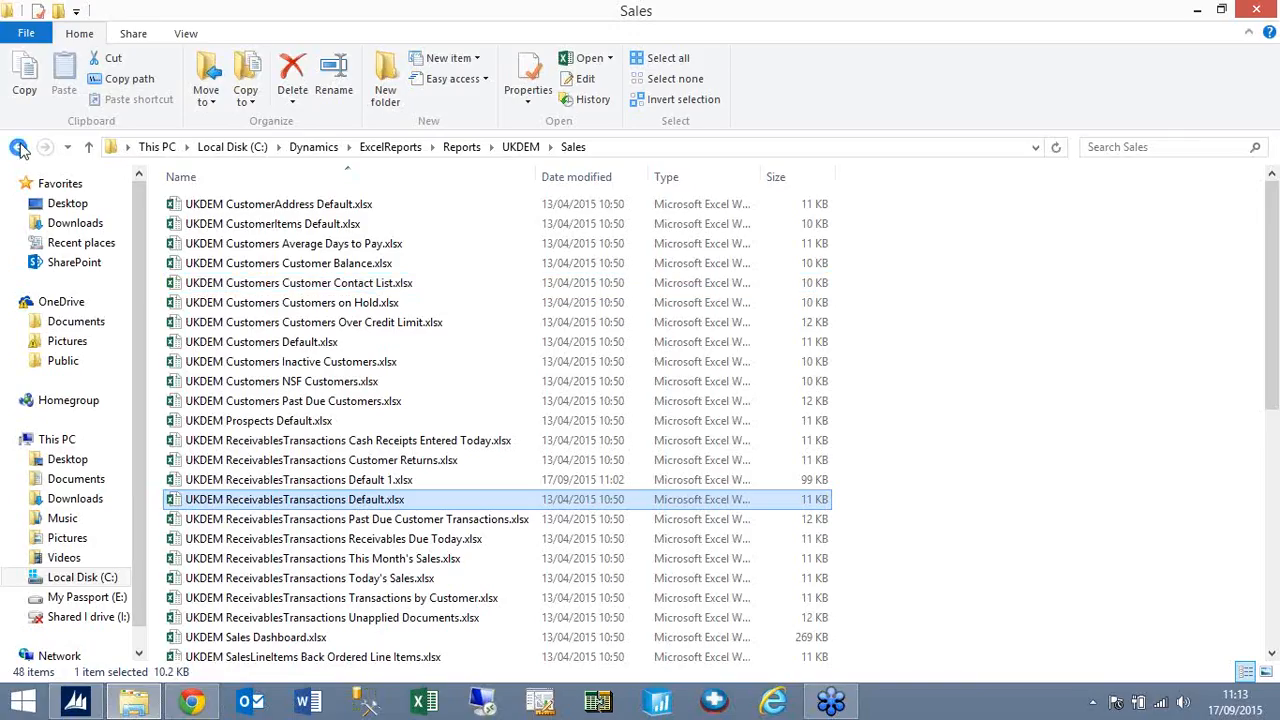
left_click(18, 147)
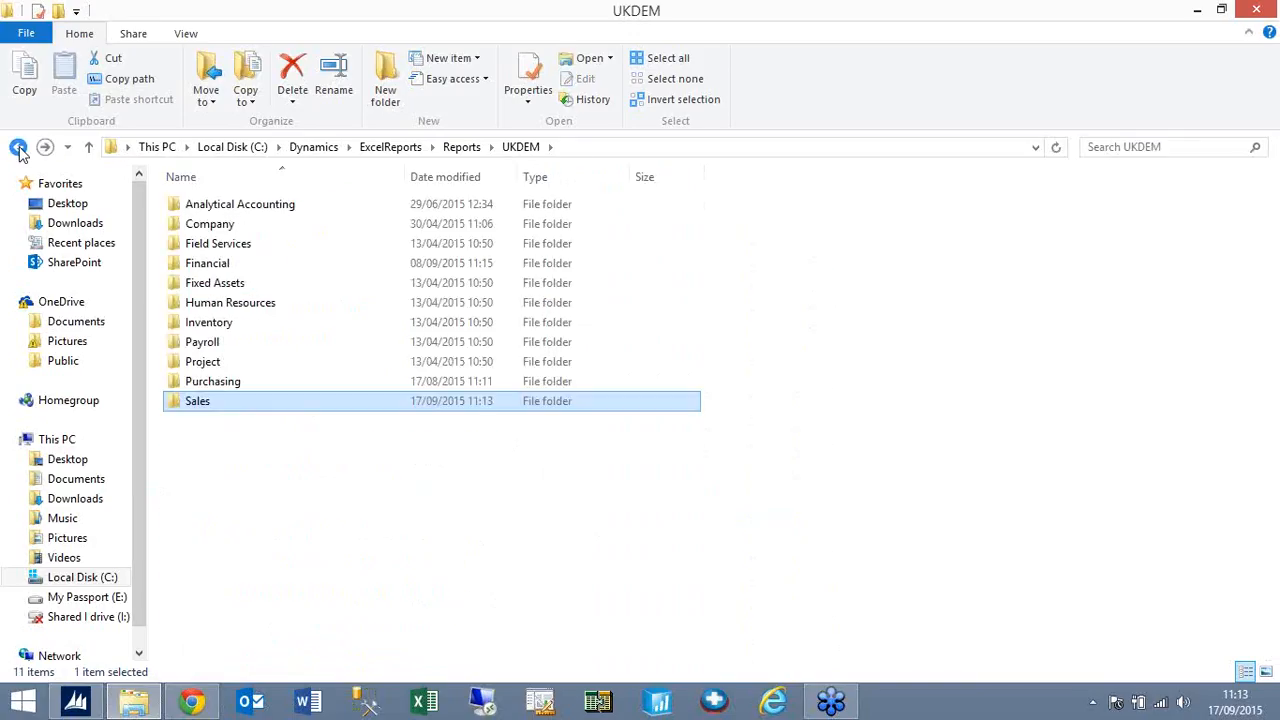
left_click(16, 148)
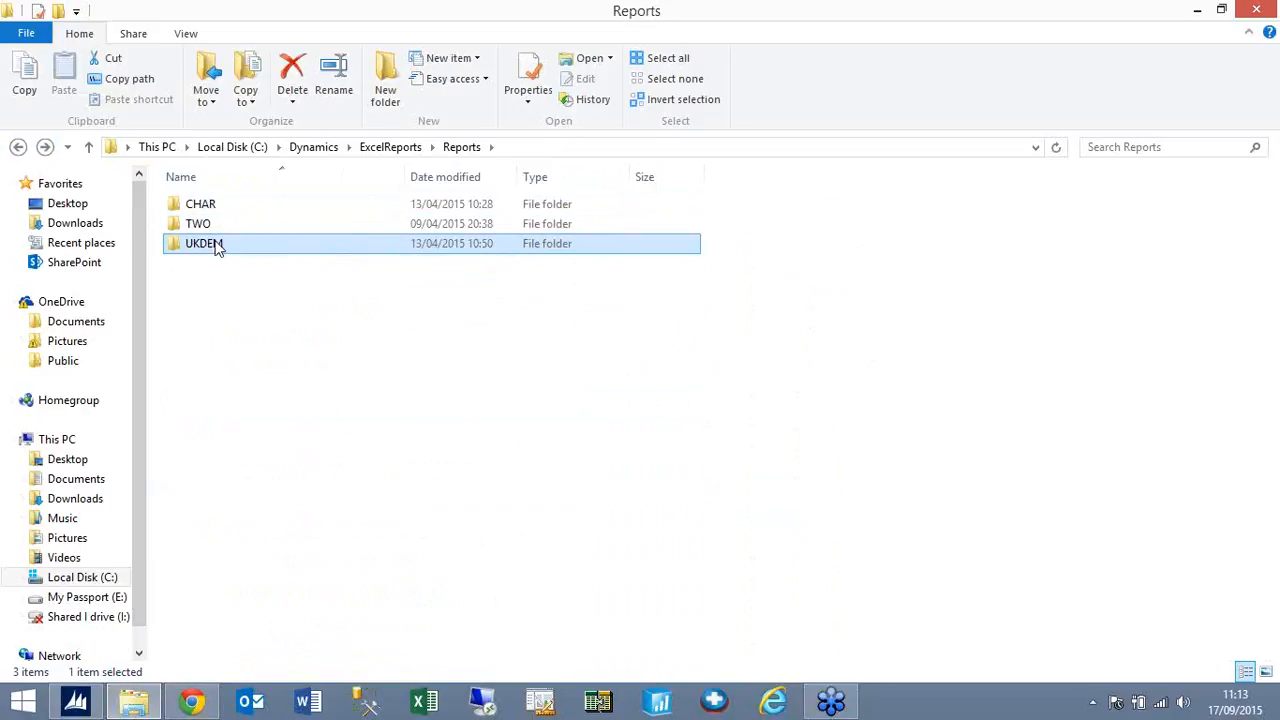
double_click(217, 223)
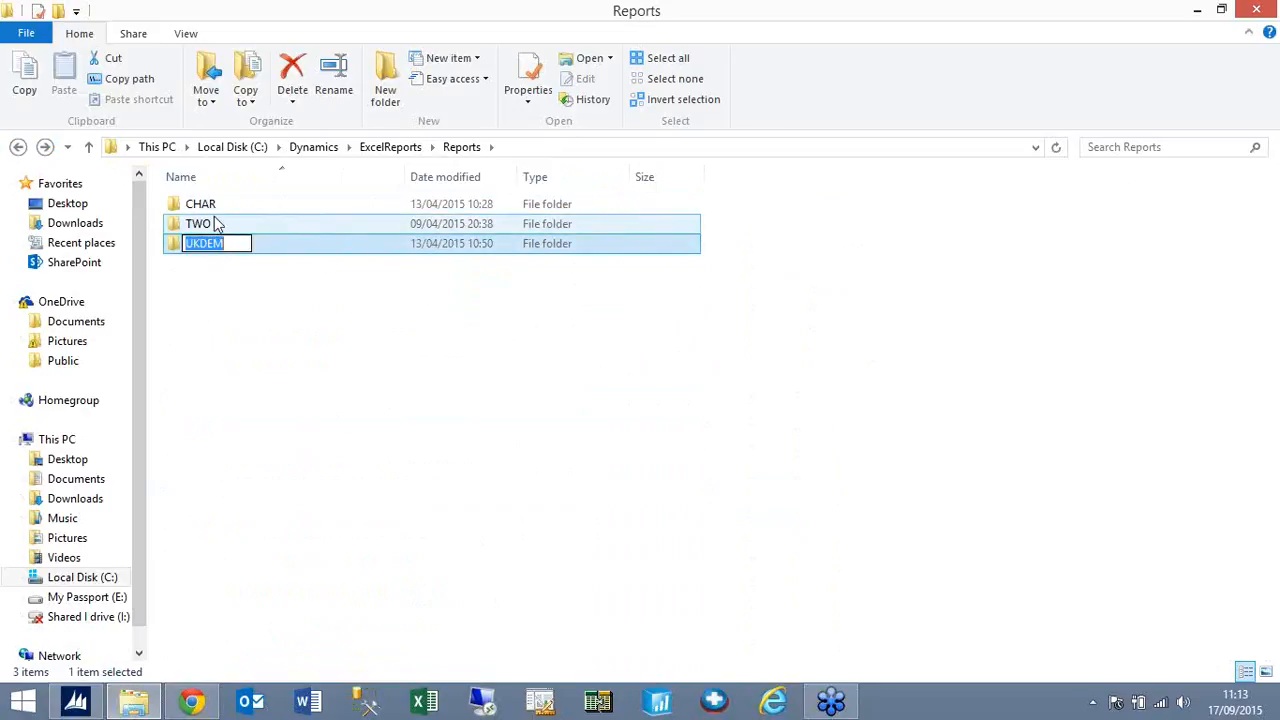
Go through the TWO report folders from Analytical Accounting to Human Resources and open the Sales folder
left_click(196, 205)
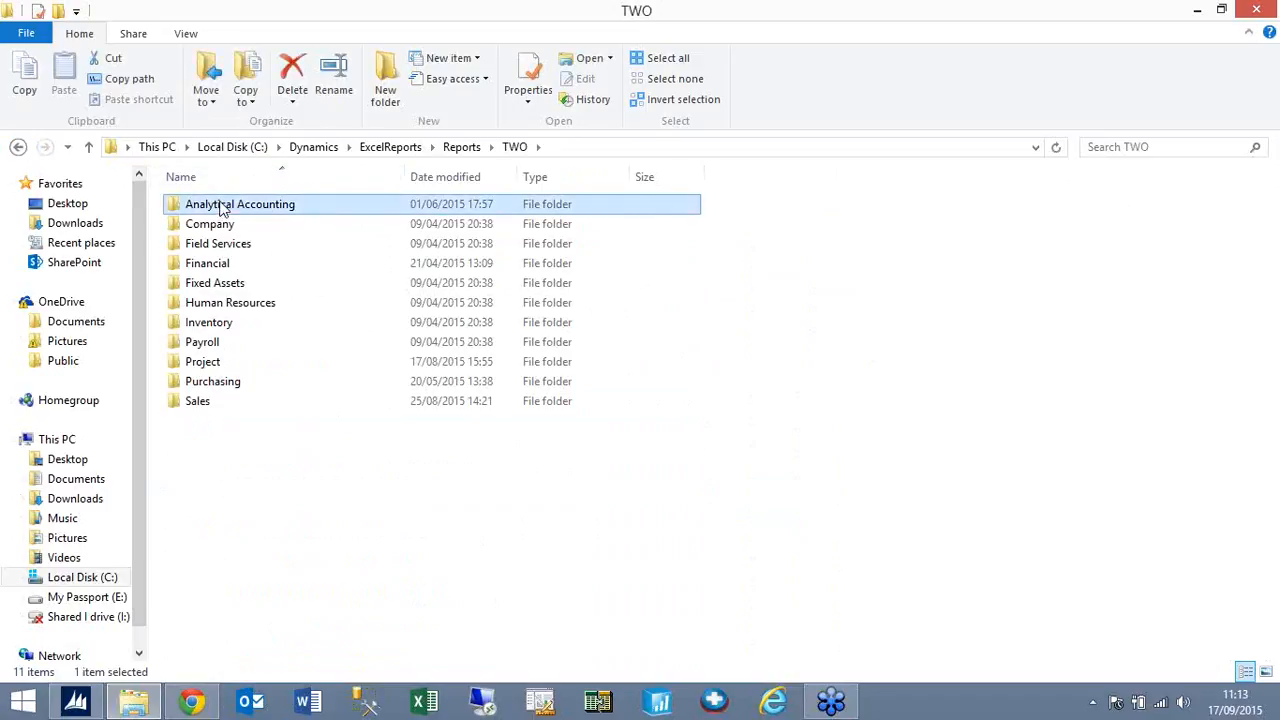
left_click(212, 226)
left_click(214, 246)
left_click(212, 265)
left_click(214, 285)
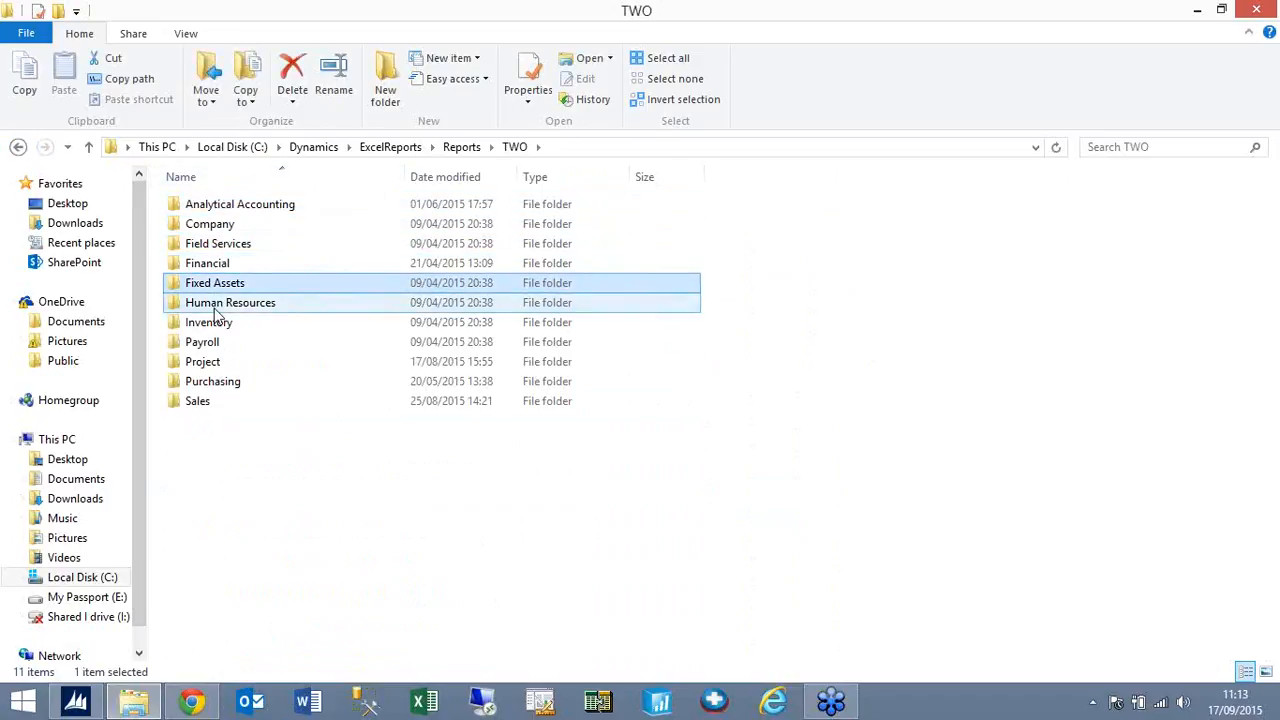
left_click(216, 305)
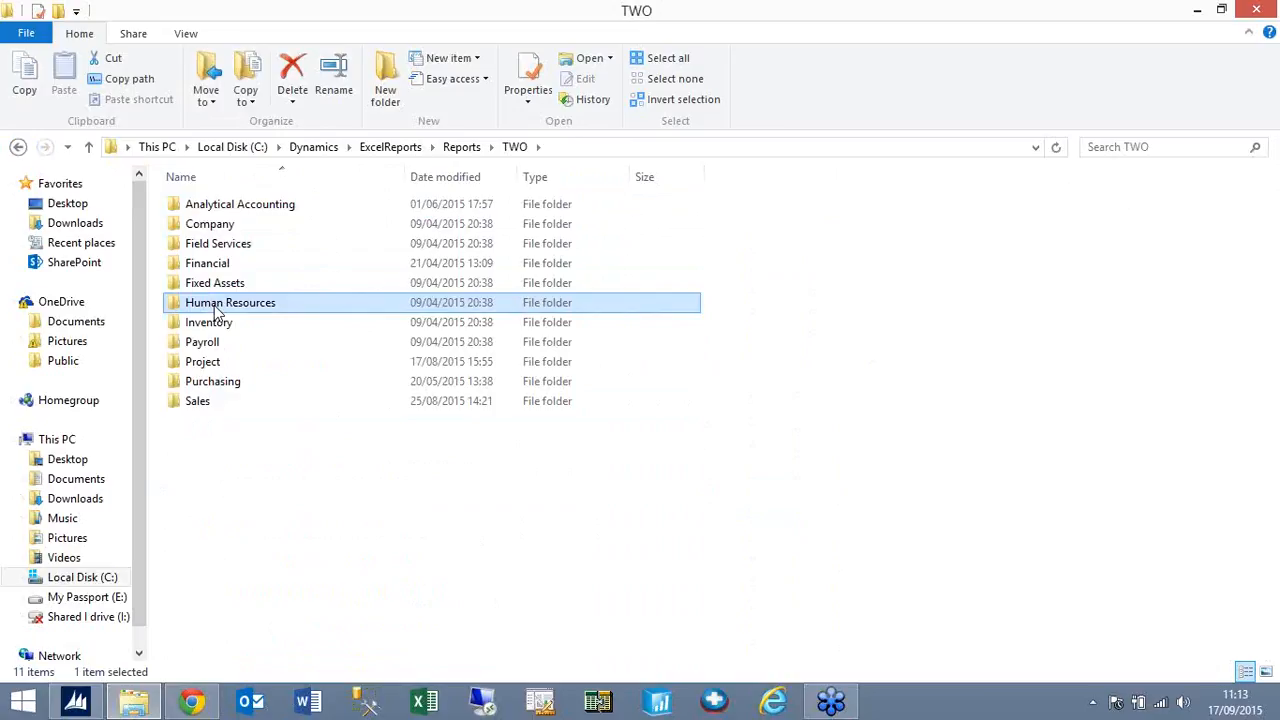
double_click(218, 404)
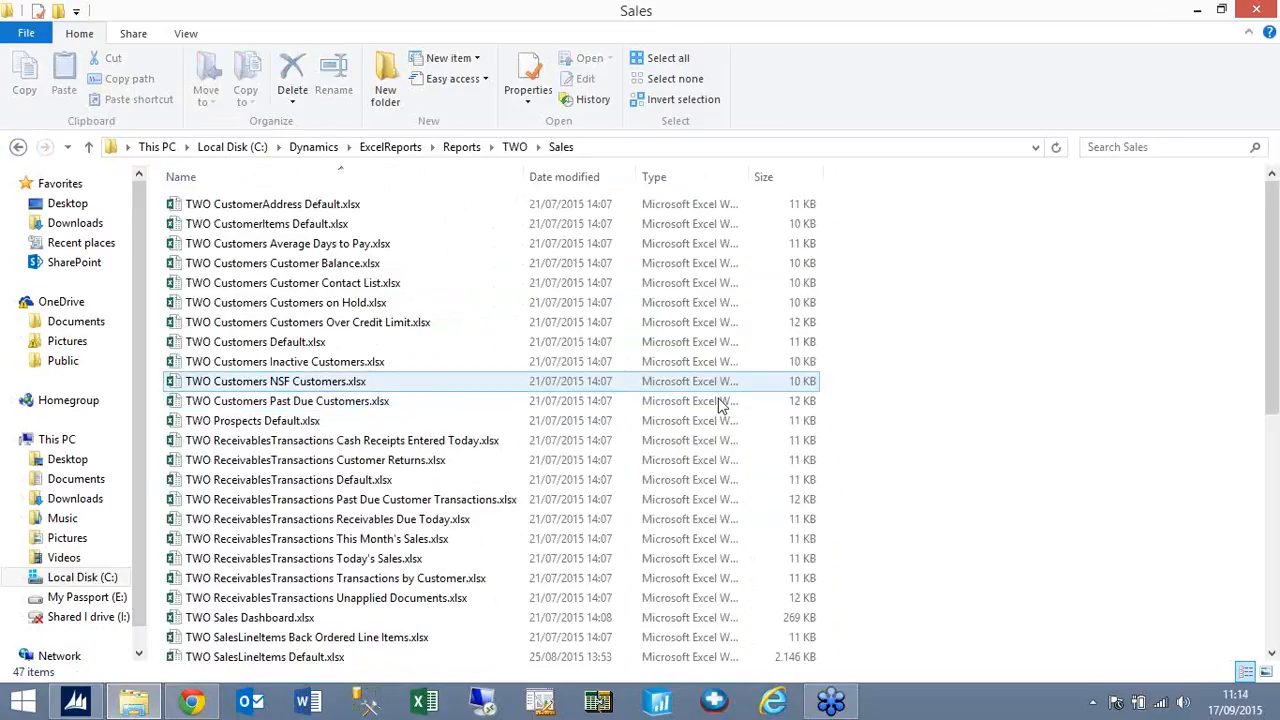
Open TWO Sales Dashboard.xlsx from the Sales folder and enable its external data connections
left_click_drag(1273, 317, 1274, 395)
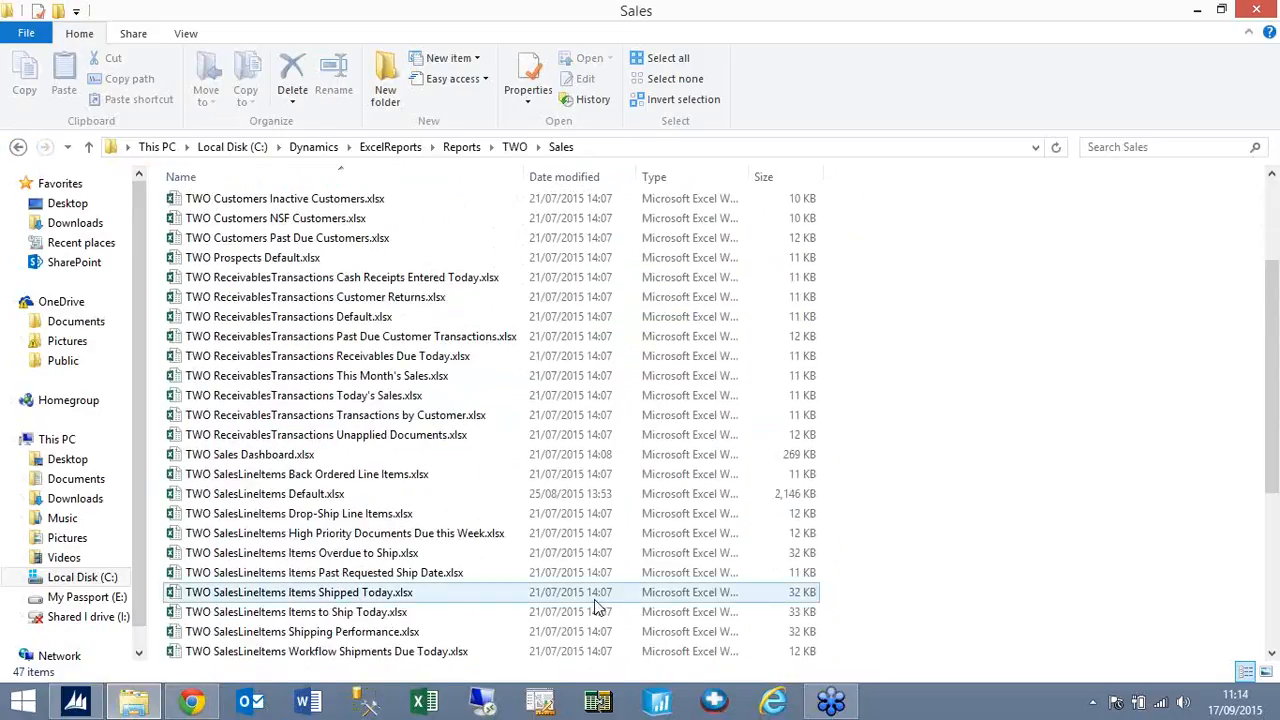
left_click(250, 456)
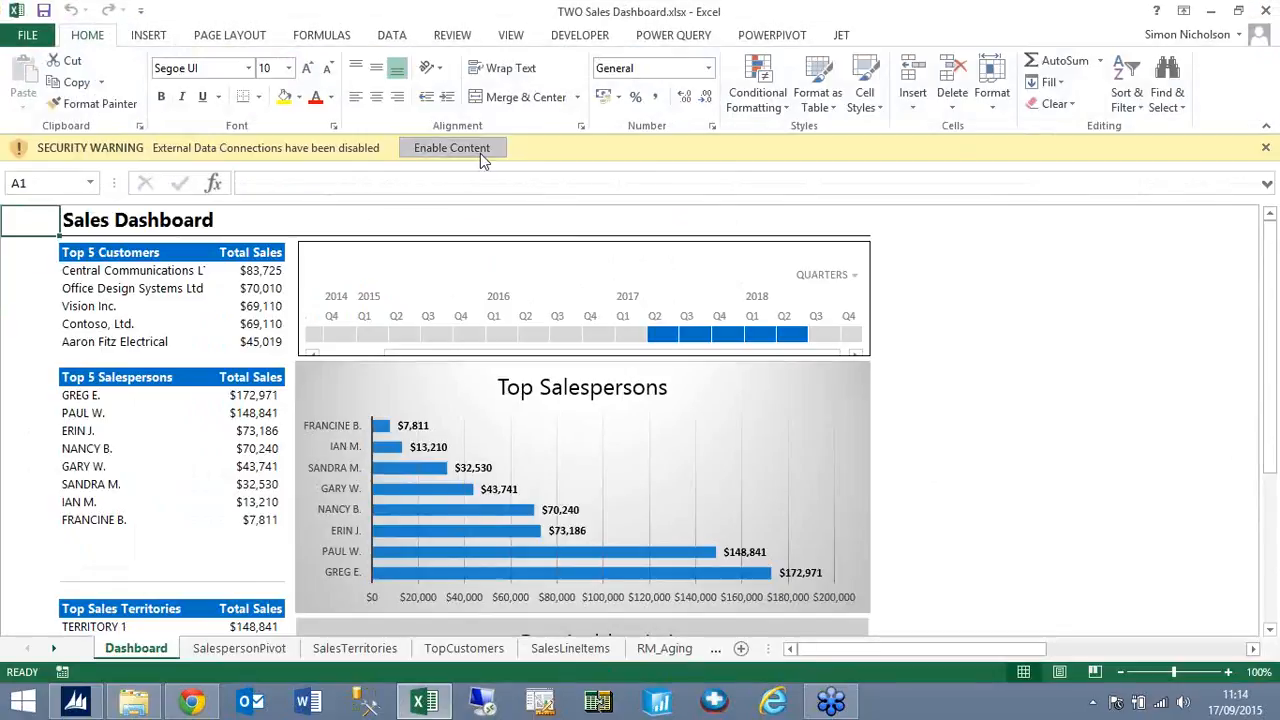
left_click(480, 153)
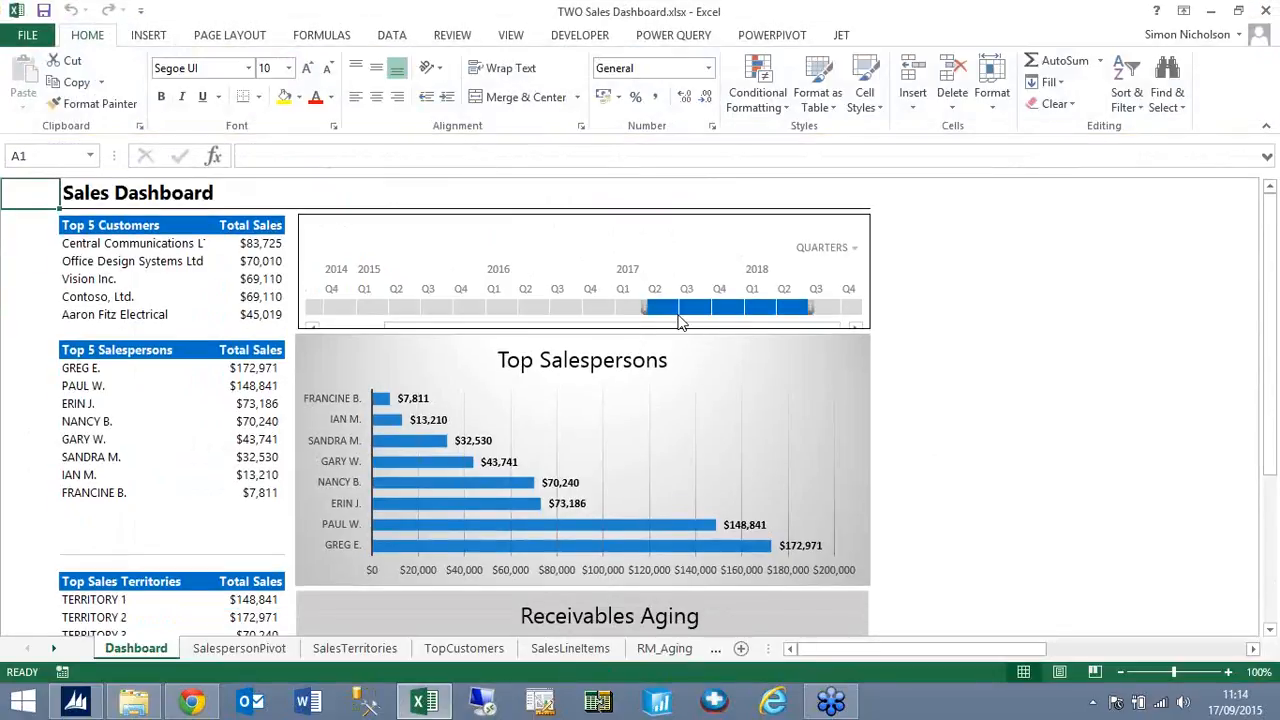
Adjust both ends of the dashboard's quarters timeline to cover Q2 2015 through Q3 2017
left_click_drag(648, 307, 514, 305)
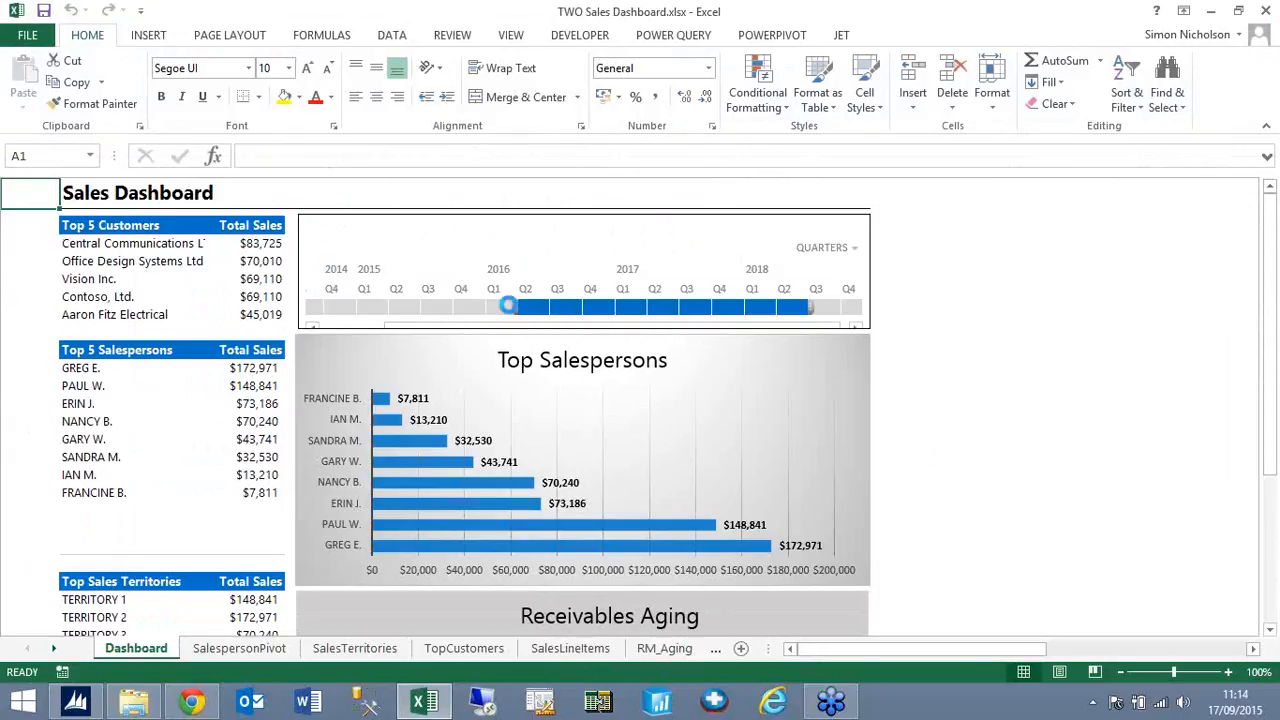
left_click_drag(812, 309, 714, 309)
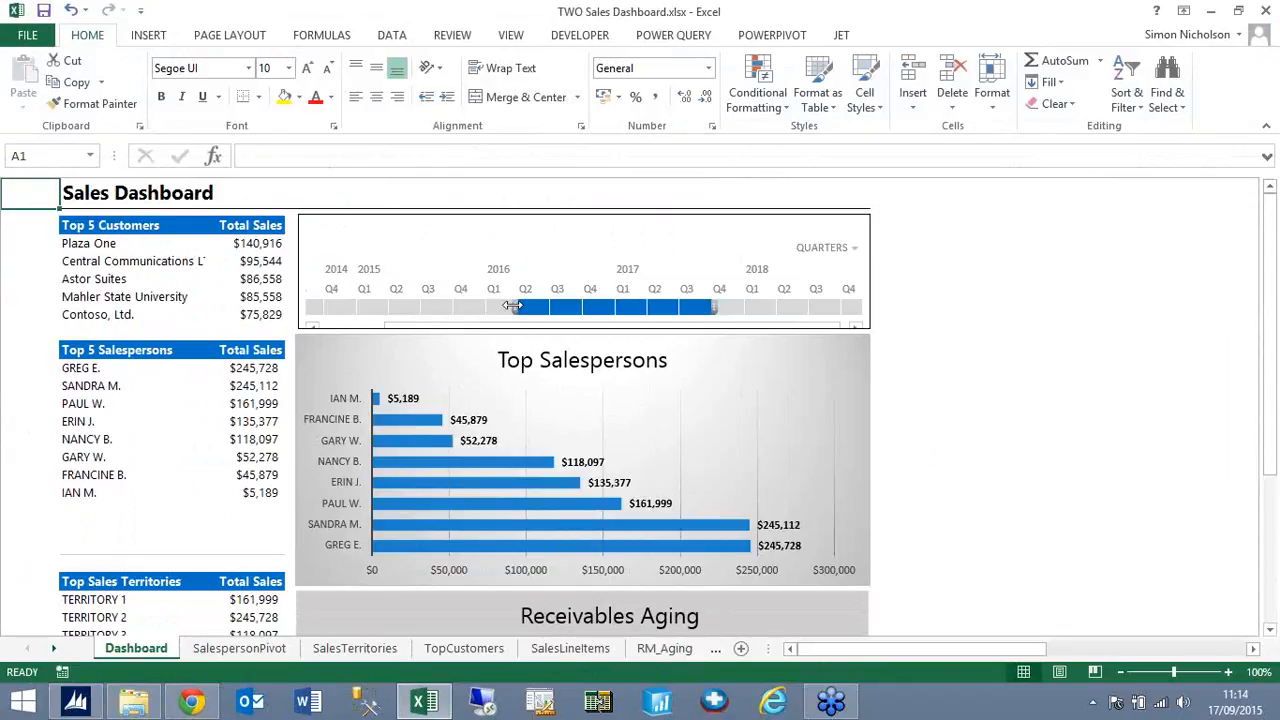
left_click_drag(514, 307, 390, 310)
Go to the SalespersonPivot sheet and try the drillback link for the first salesperson in cell A4
left_click(362, 648)
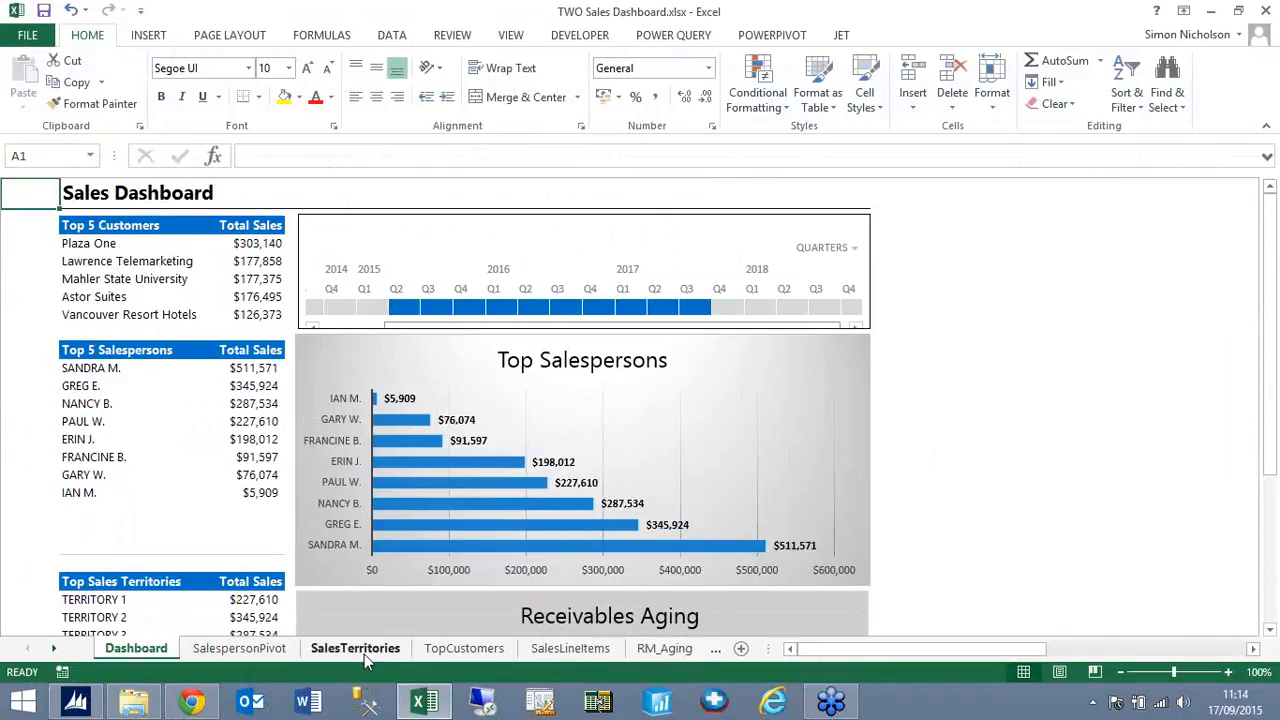
left_click(245, 650)
left_click(78, 260)
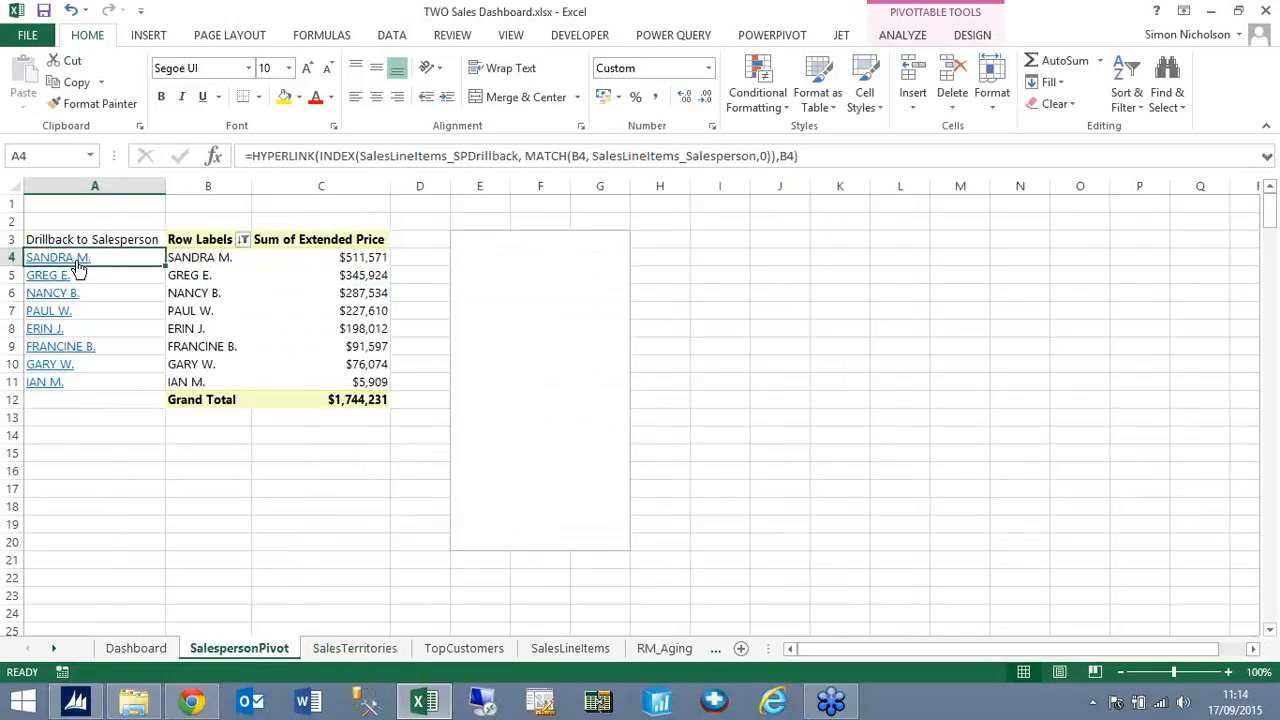
left_click(690, 436)
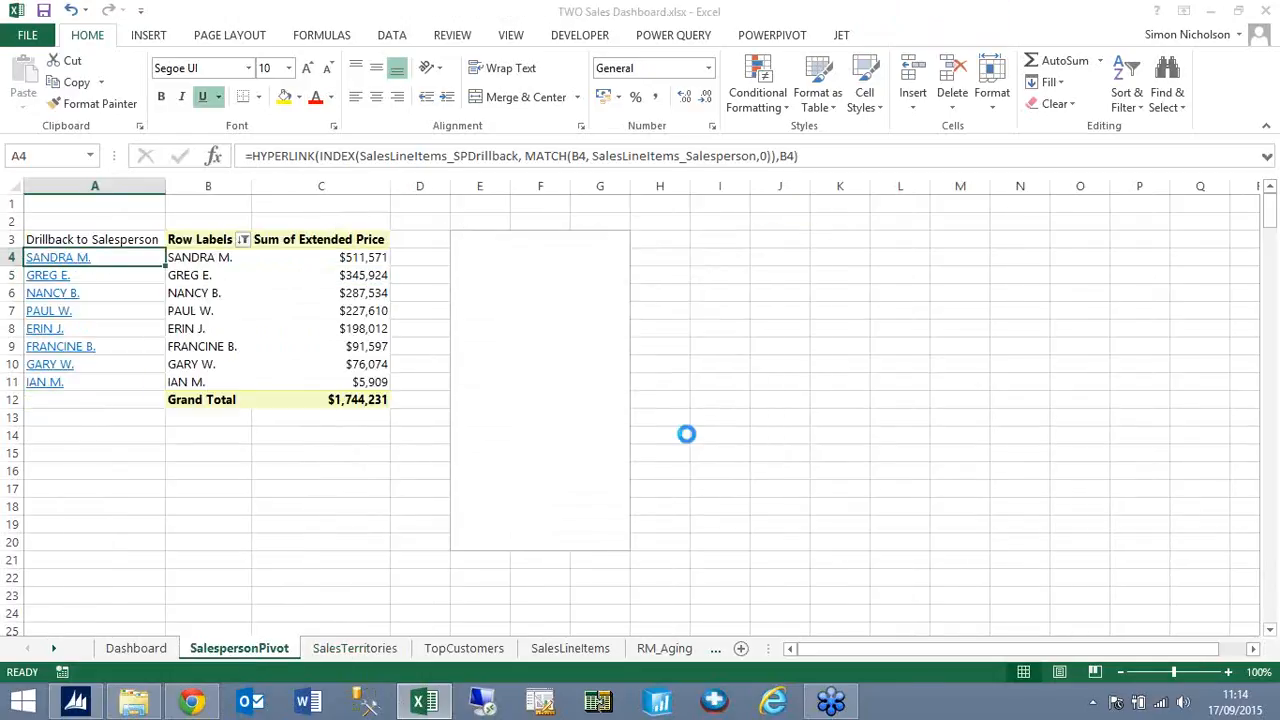
left_click(633, 464)
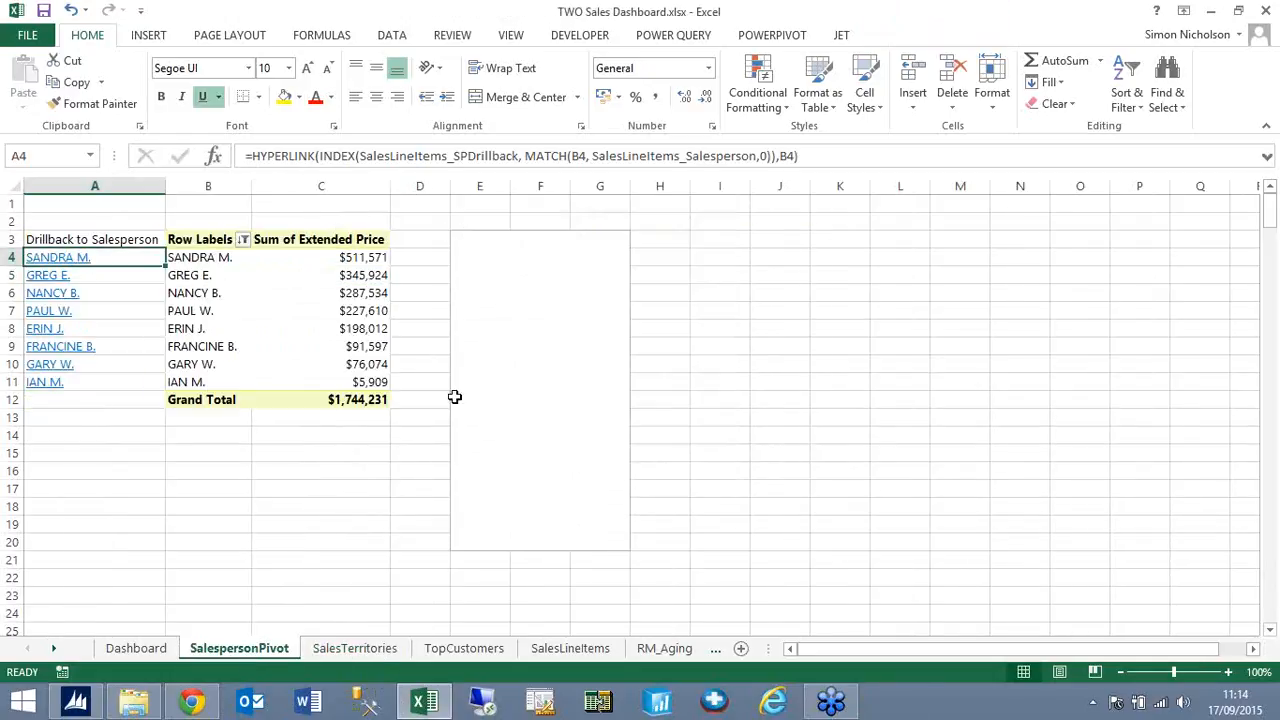
View the receivables aging buckets on the RM_Aging sheet and return to the SalespersonPivot sheet
left_click(663, 650)
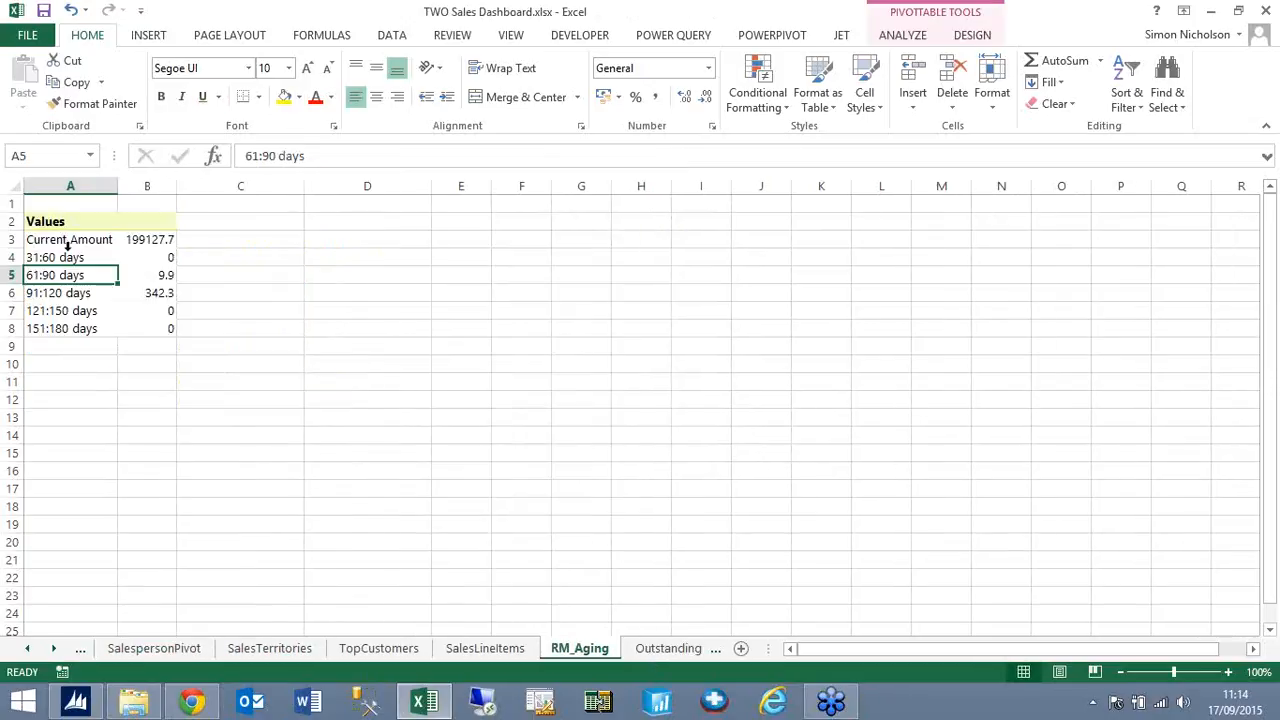
left_click(160, 650)
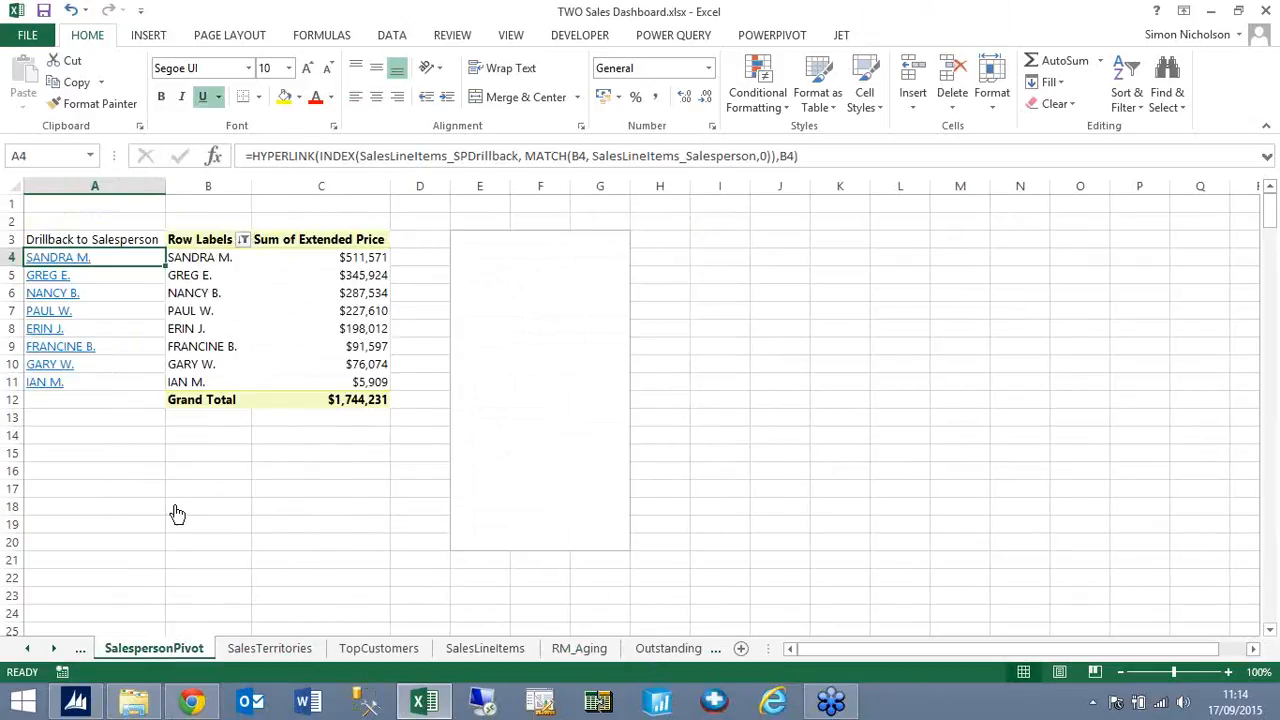
left_click(28, 650)
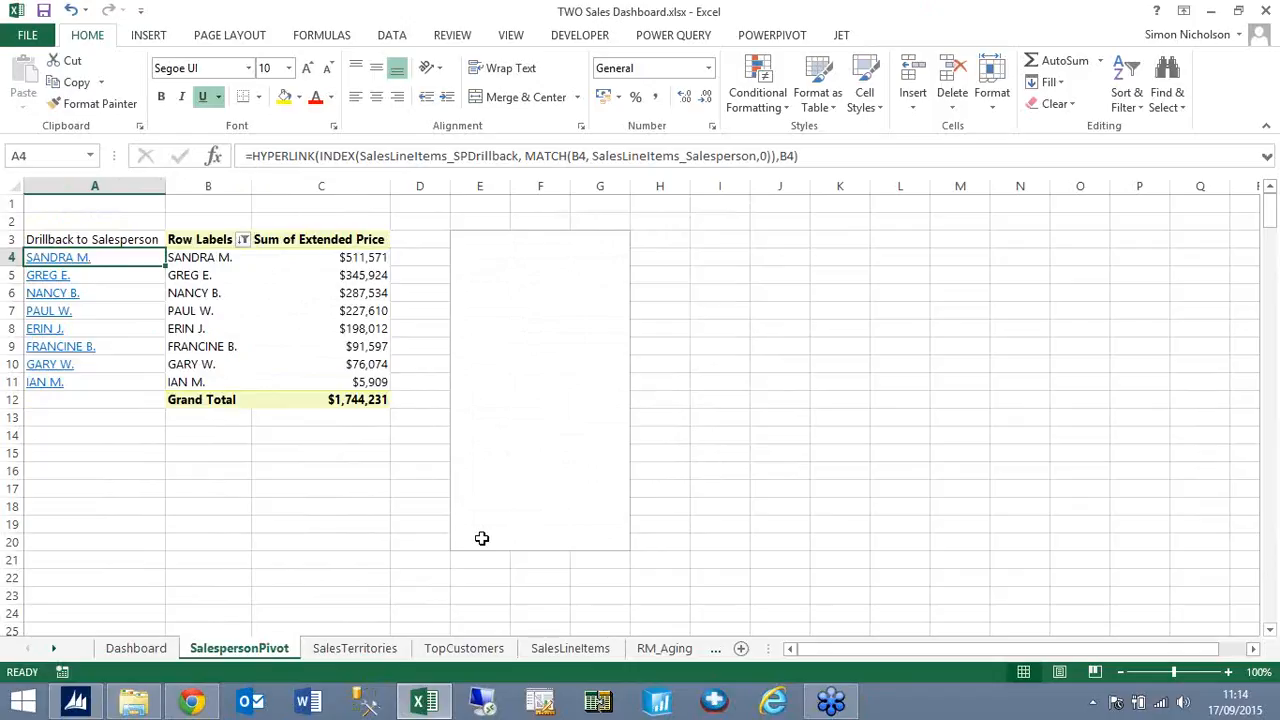
Close the Sales Dashboard workbook without saving and open TWO ReceivablesTransactions Default.xlsx from the Sales folder
left_click(1265, 11)
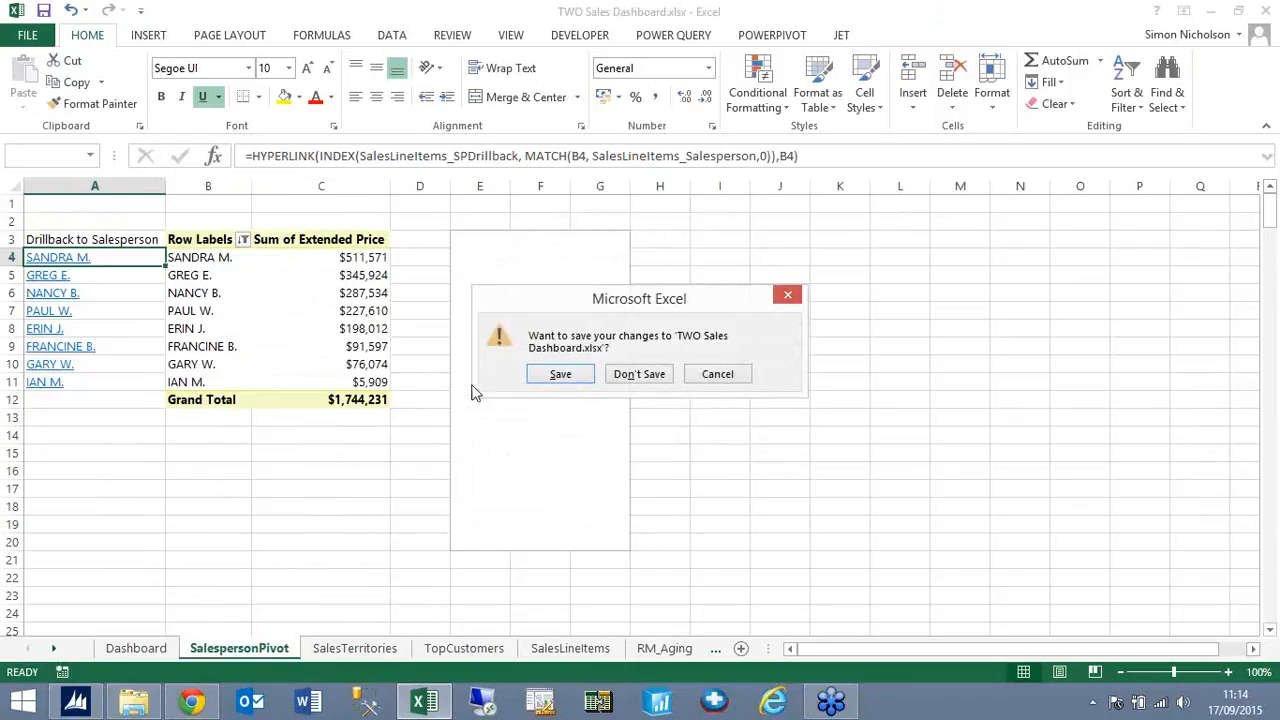
left_click(630, 374)
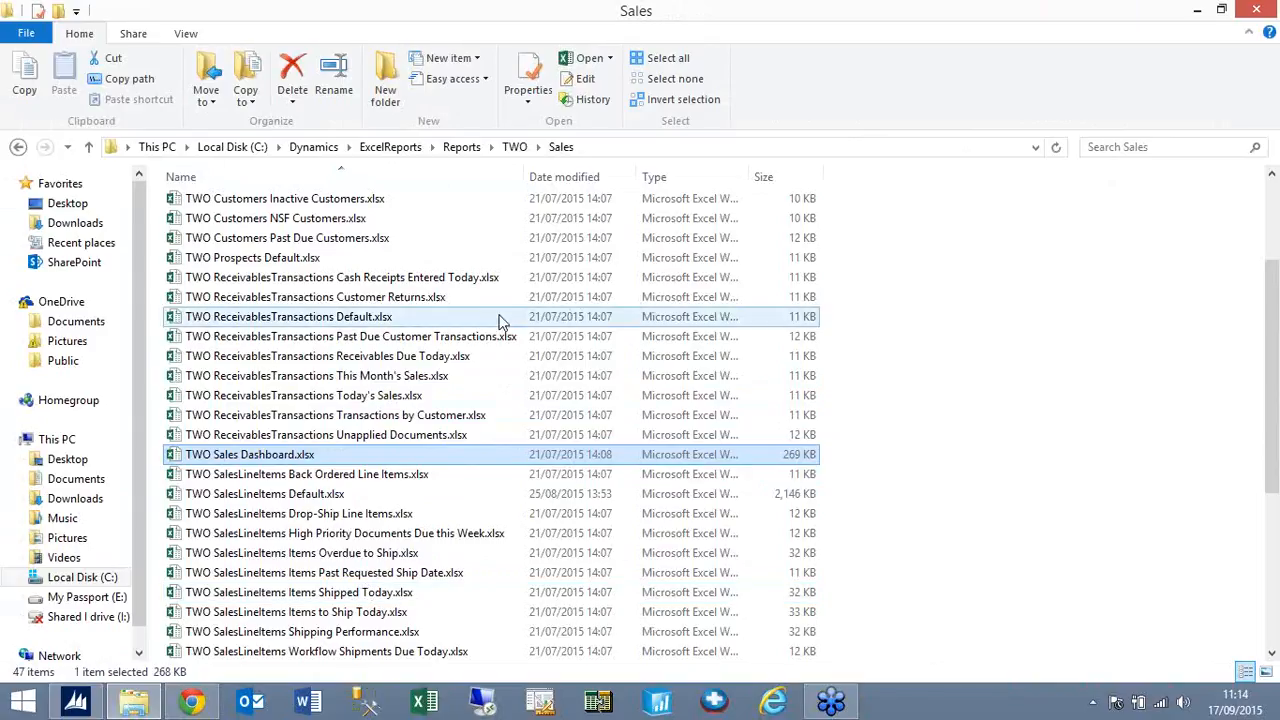
double_click(372, 318)
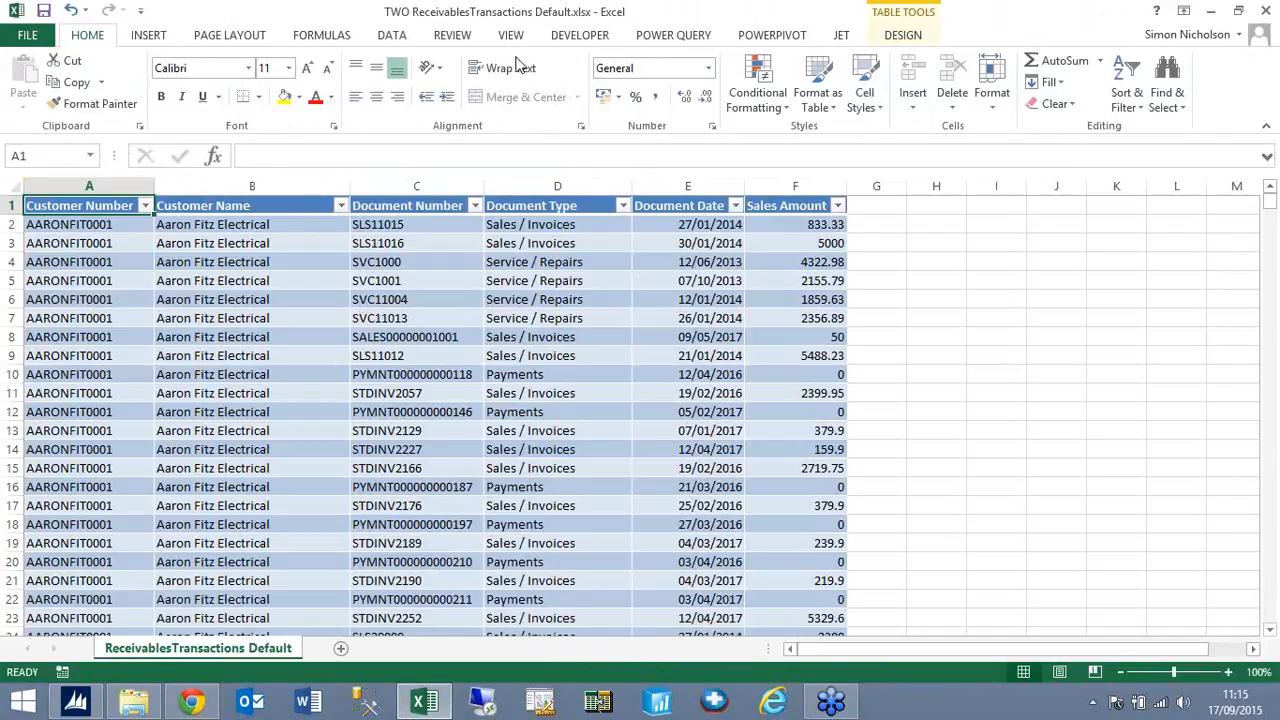
Replace the column list in the workbook connection's SQL command text with * so it selects every ReceivablesTransactions column, and refresh the table
left_click(395, 40)
left_click(358, 74)
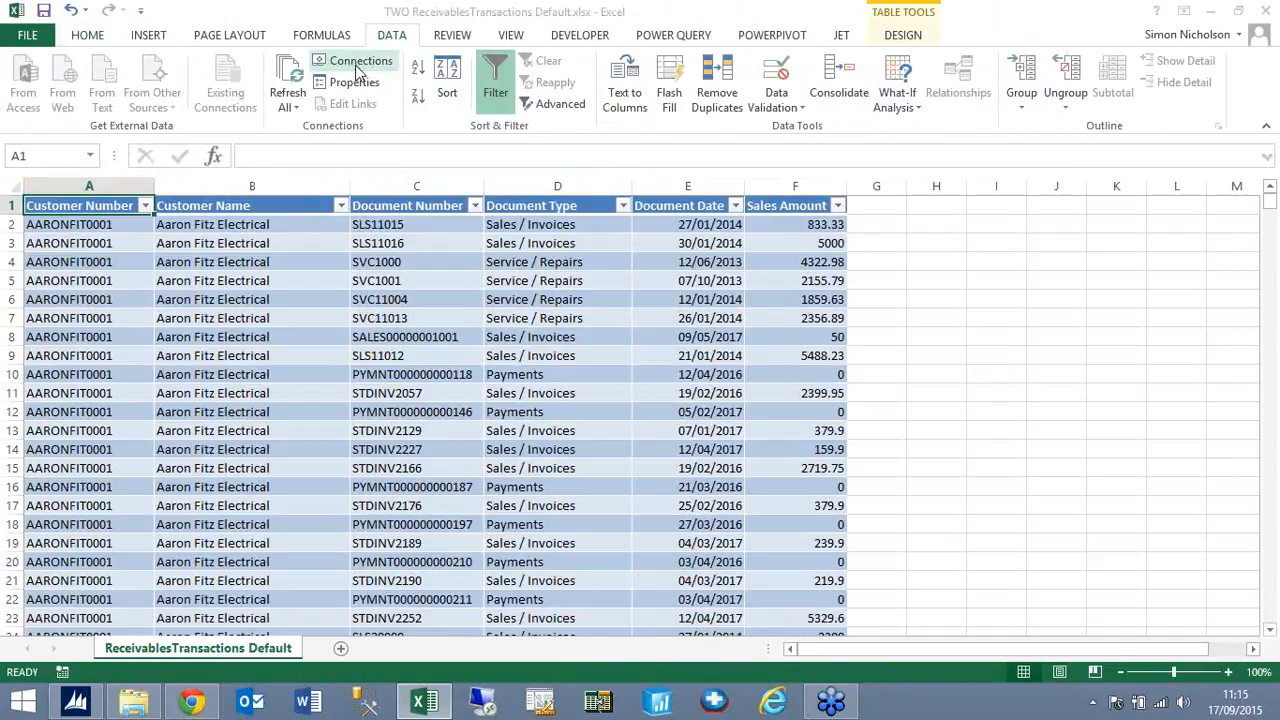
left_click(957, 314)
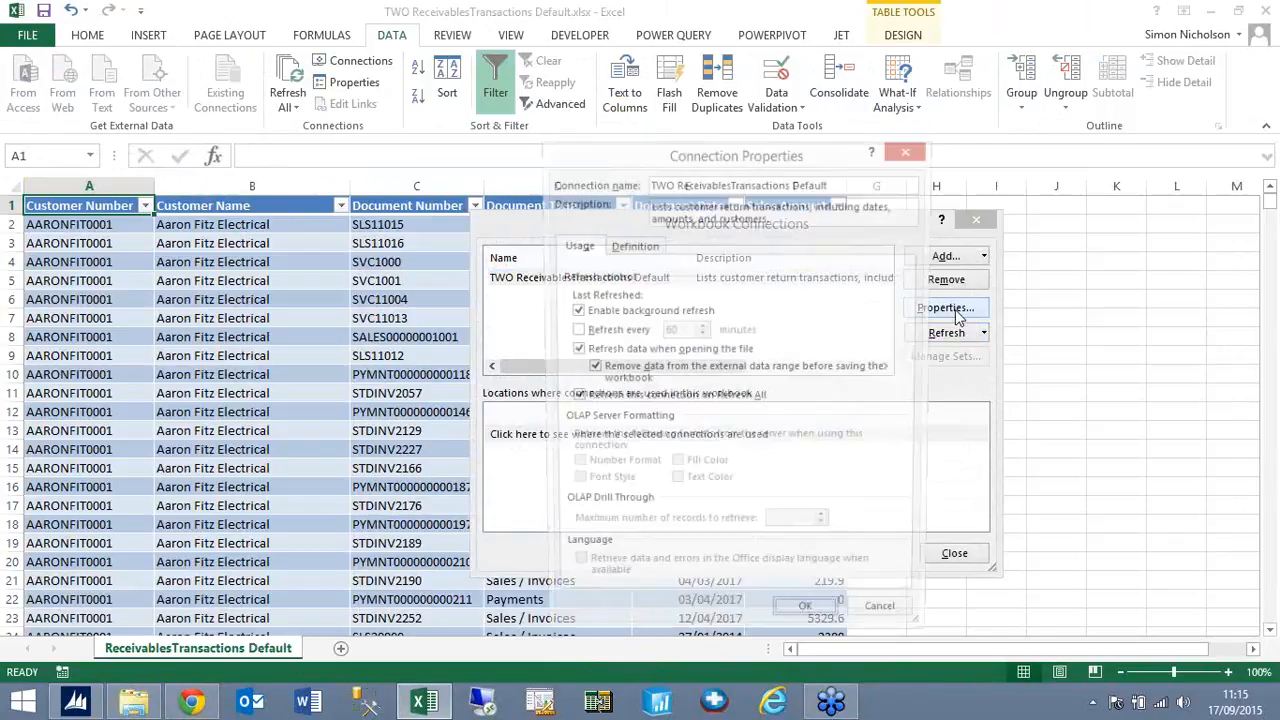
left_click(636, 246)
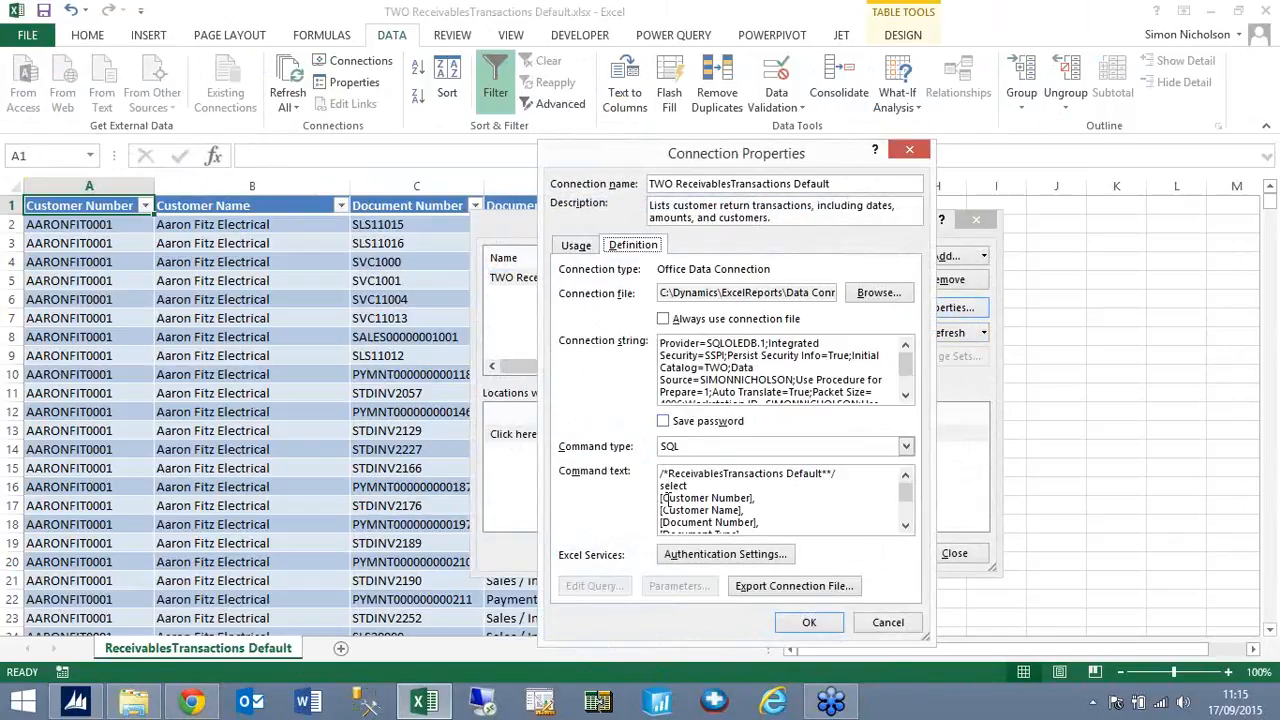
left_click_drag(661, 498, 662, 510)
mouse_move(784, 512)
left_mouse_down()
mouse_move(777, 522)
mouse_move(786, 512)
left_mouse_up()
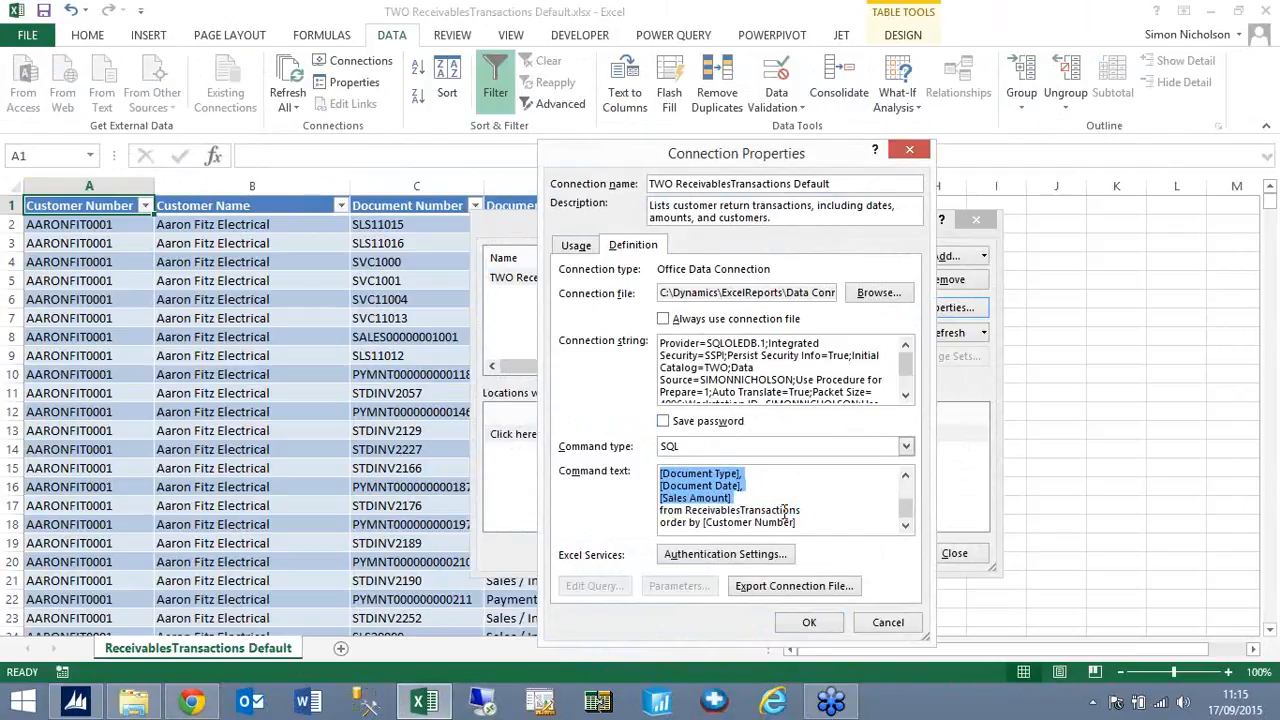
key("Delete")
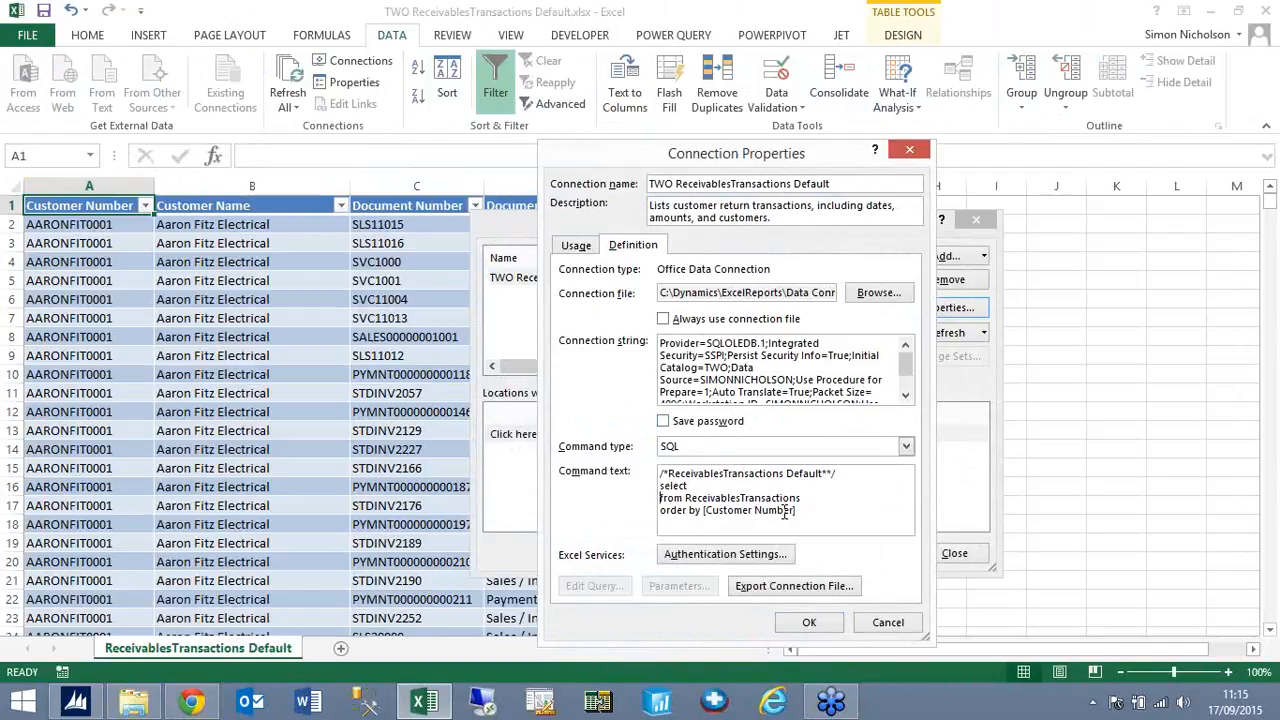
type("*")
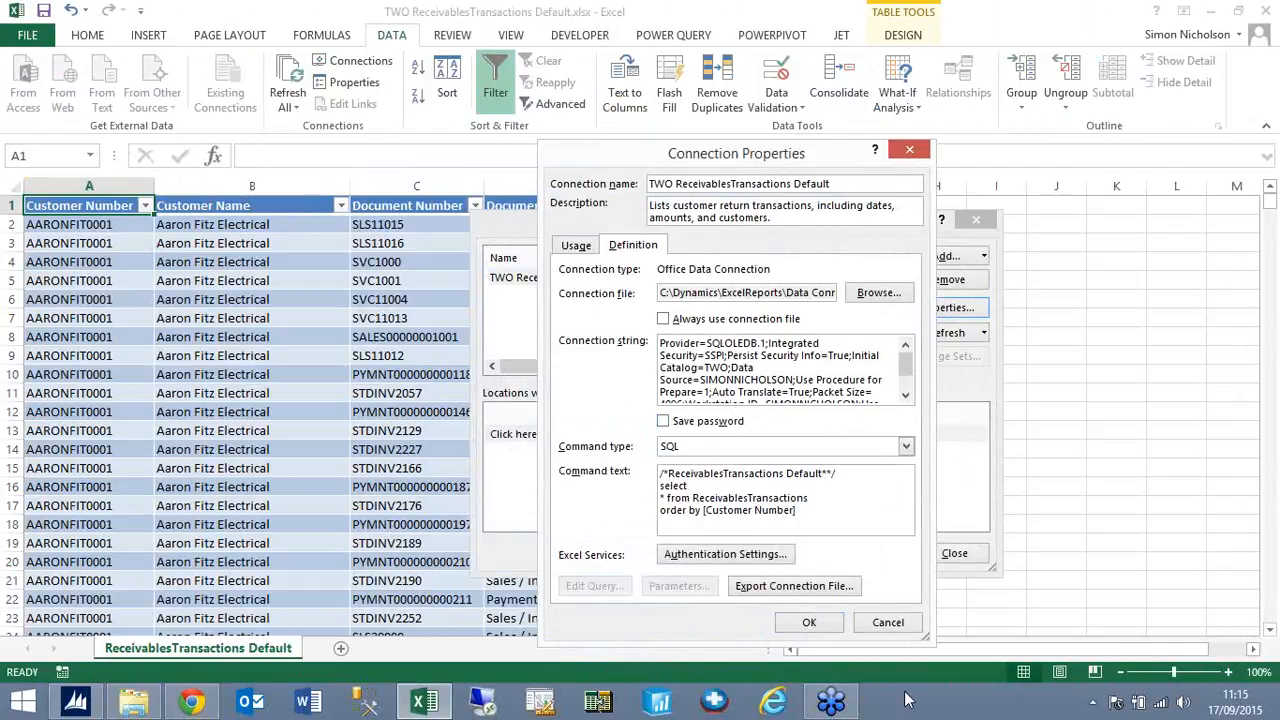
left_click(809, 622)
left_click(577, 403)
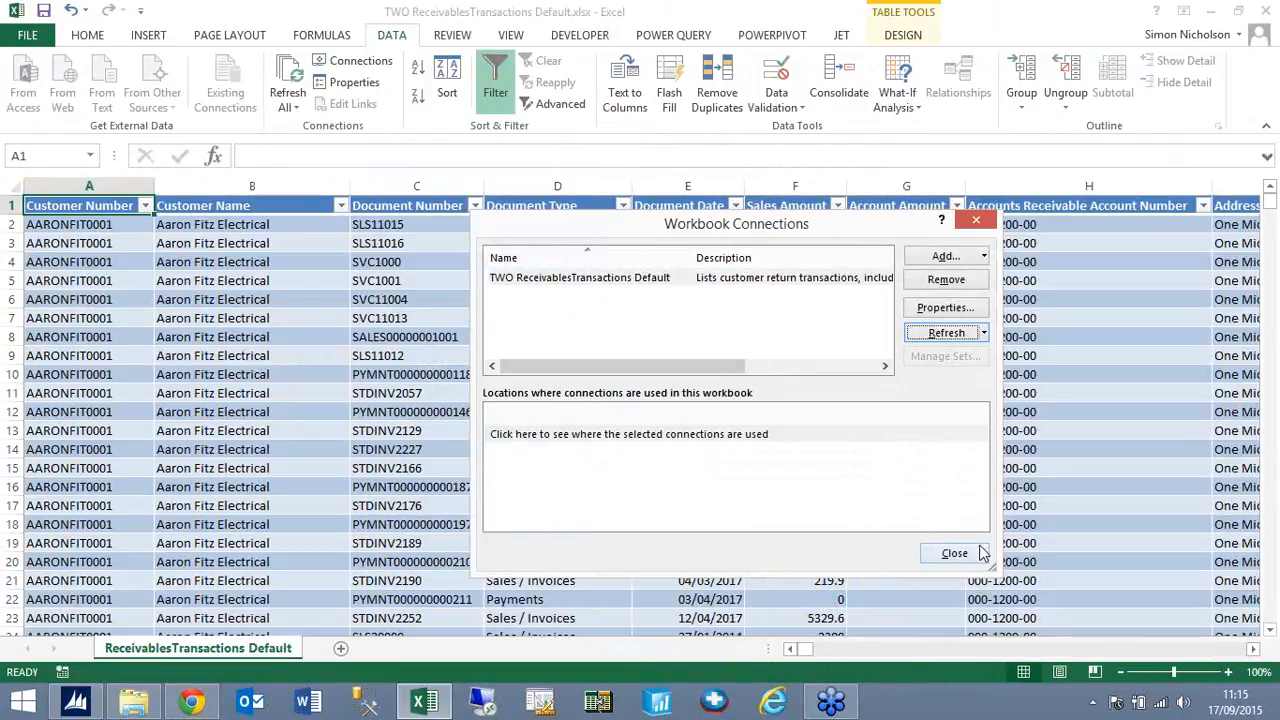
left_click(980, 553)
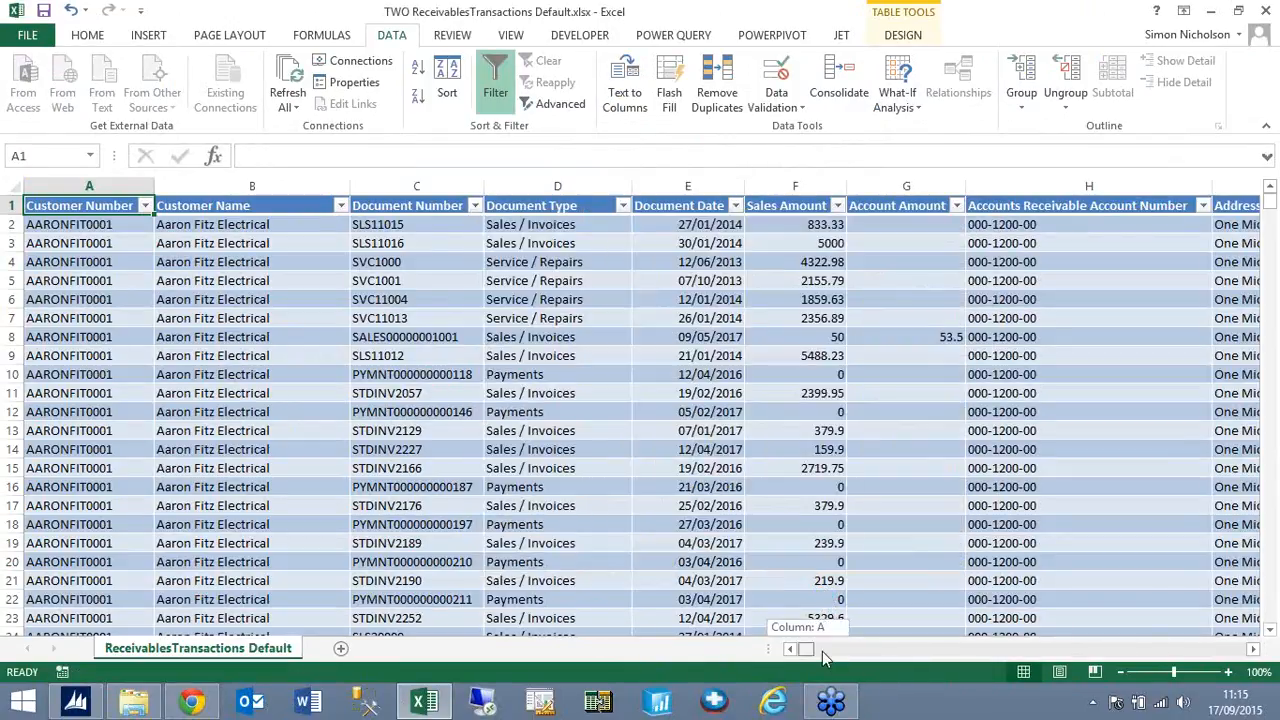
Examine the extent of the refreshed table out to its last columns and last row, return to cell A1 and check the workbook connections
left_click_drag(822, 651, 1238, 648)
left_click(983, 276)
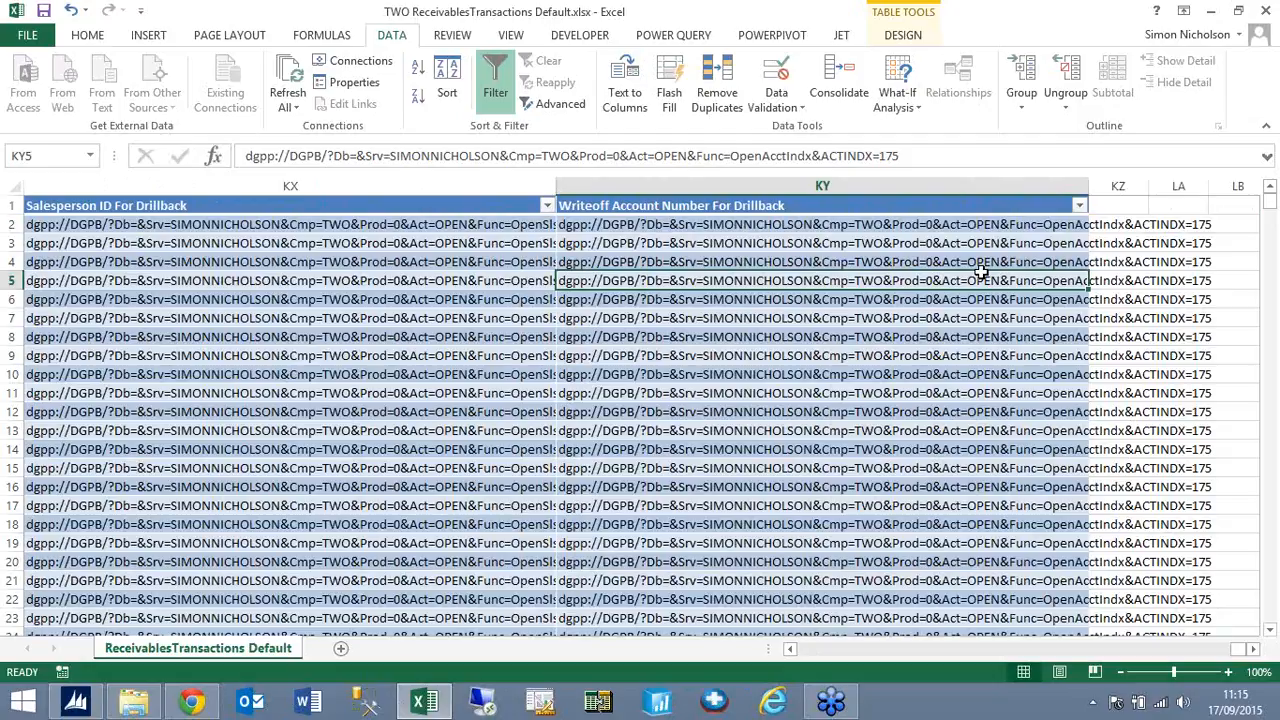
key("ctrl+Down")
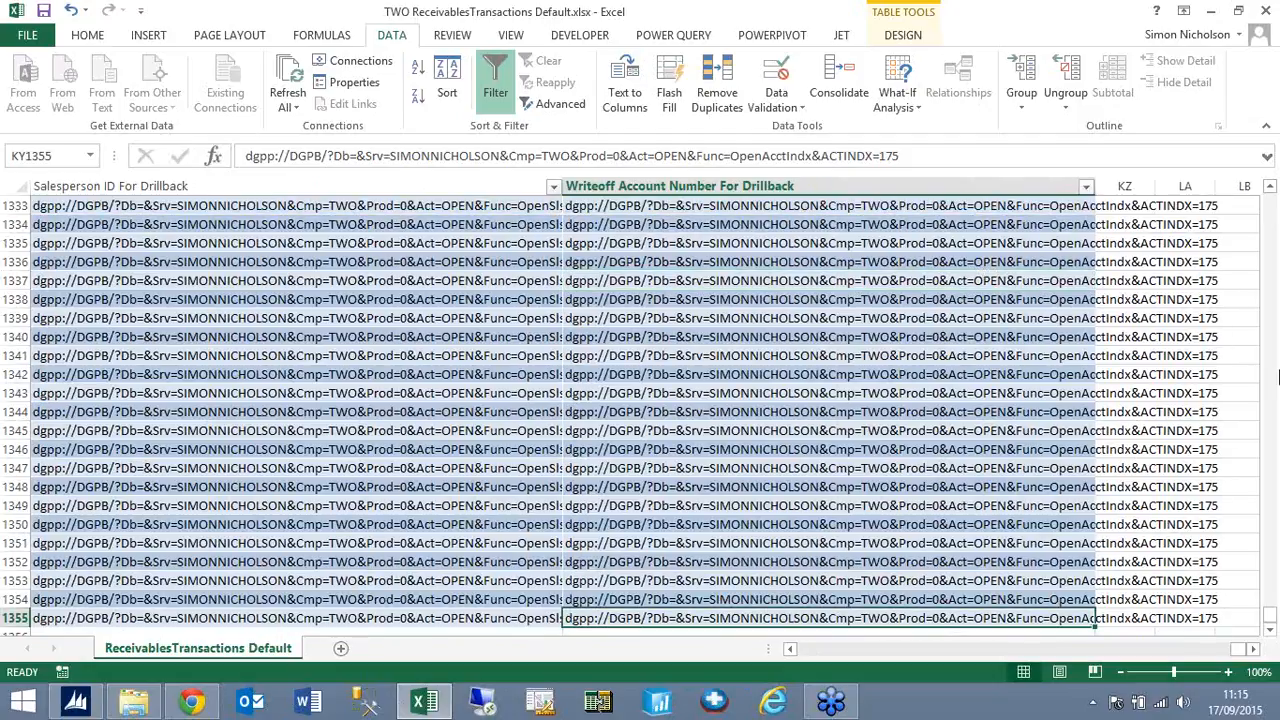
key("ctrl+Home")
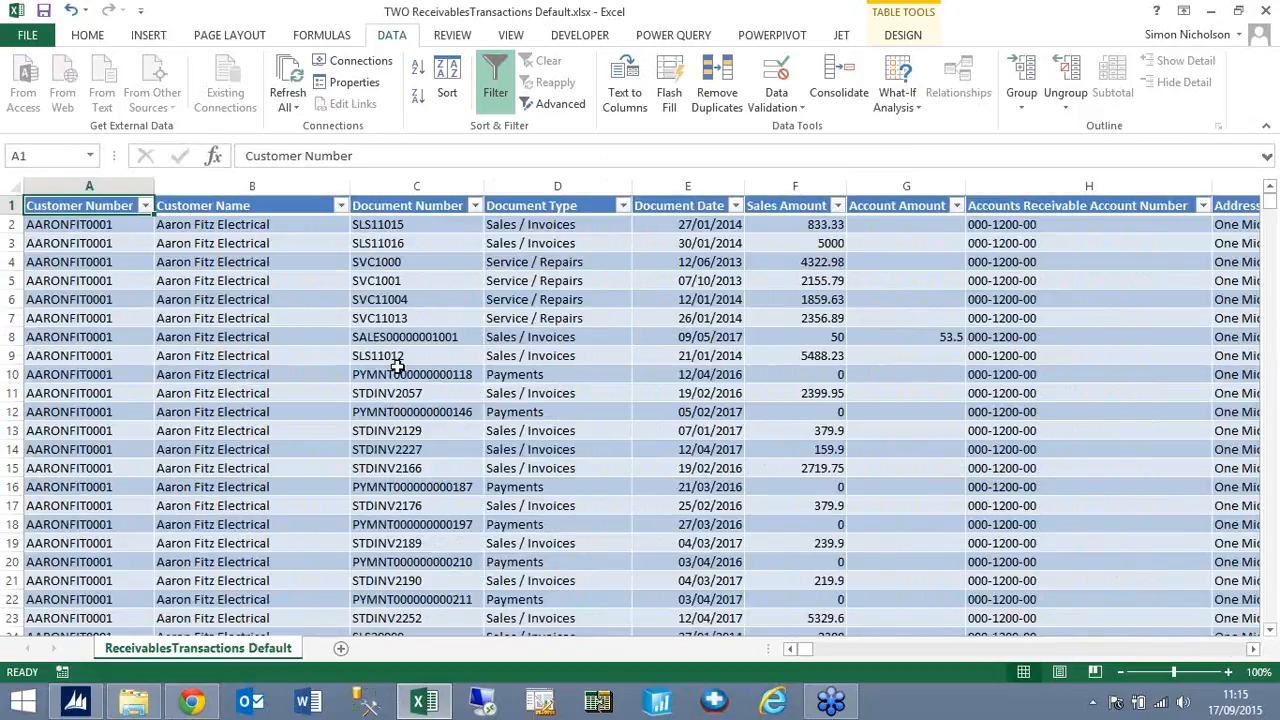
left_click(350, 60)
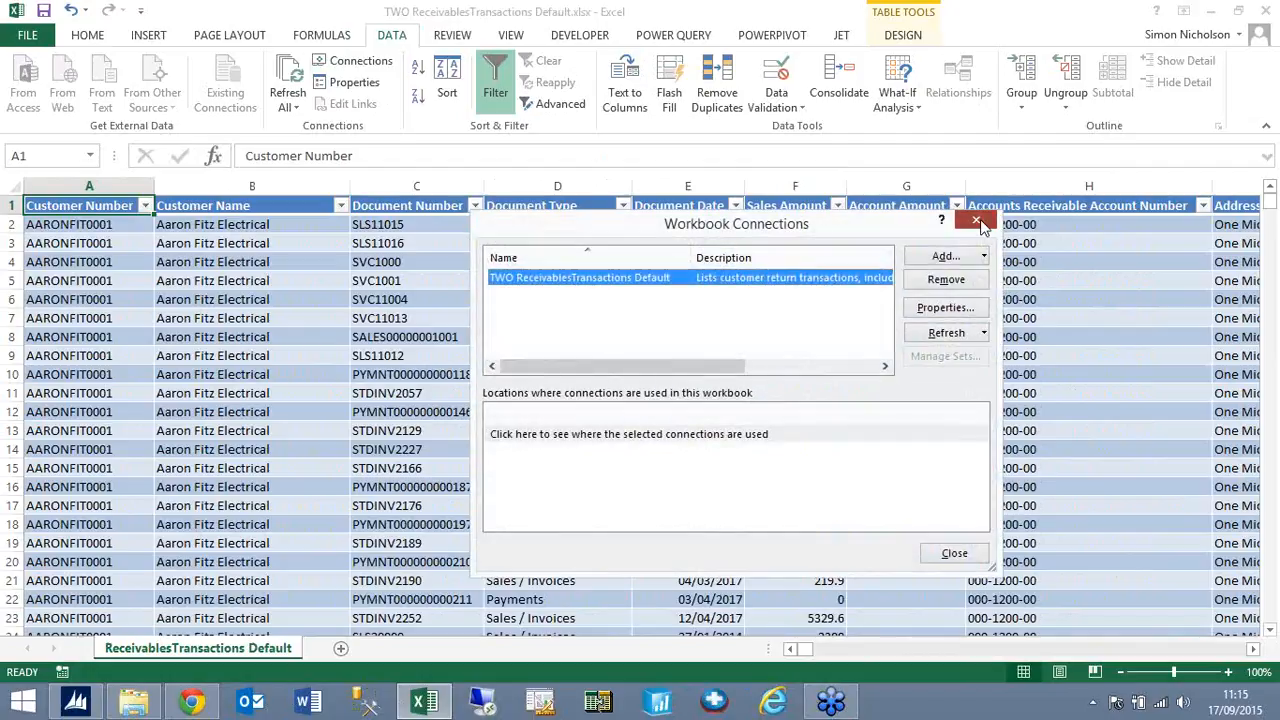
left_click(979, 221)
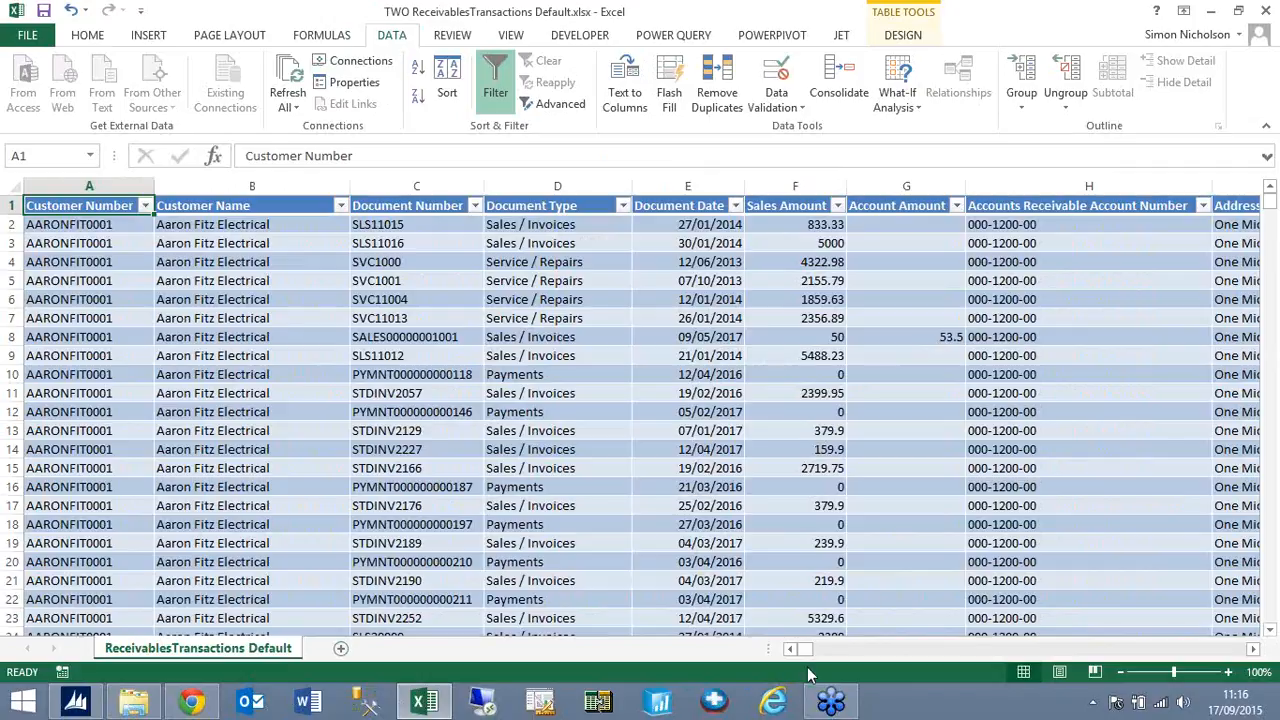
Insert three blank rows above the table's header row
mouse_move(815, 652)
left_mouse_down()
mouse_move(950, 650)
mouse_move(805, 650)
left_mouse_up()
left_click_drag(8, 206, 9, 247)
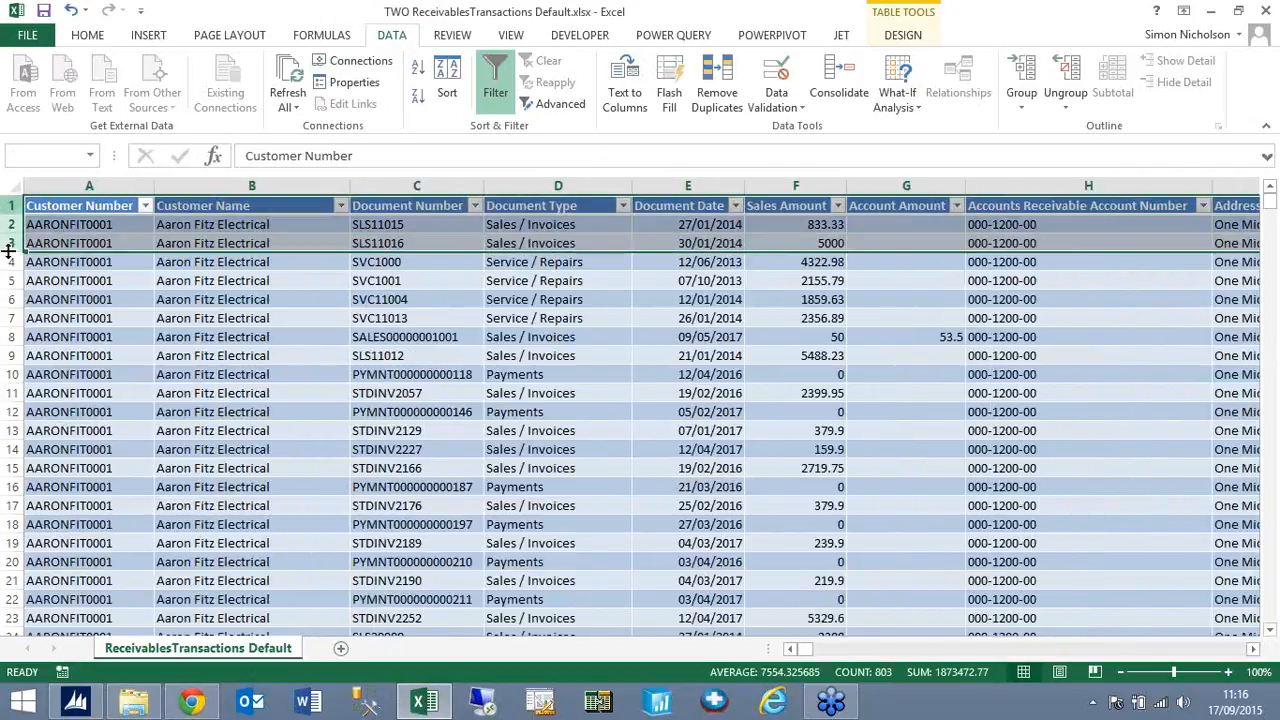
right_click(105, 255)
left_click(177, 373)
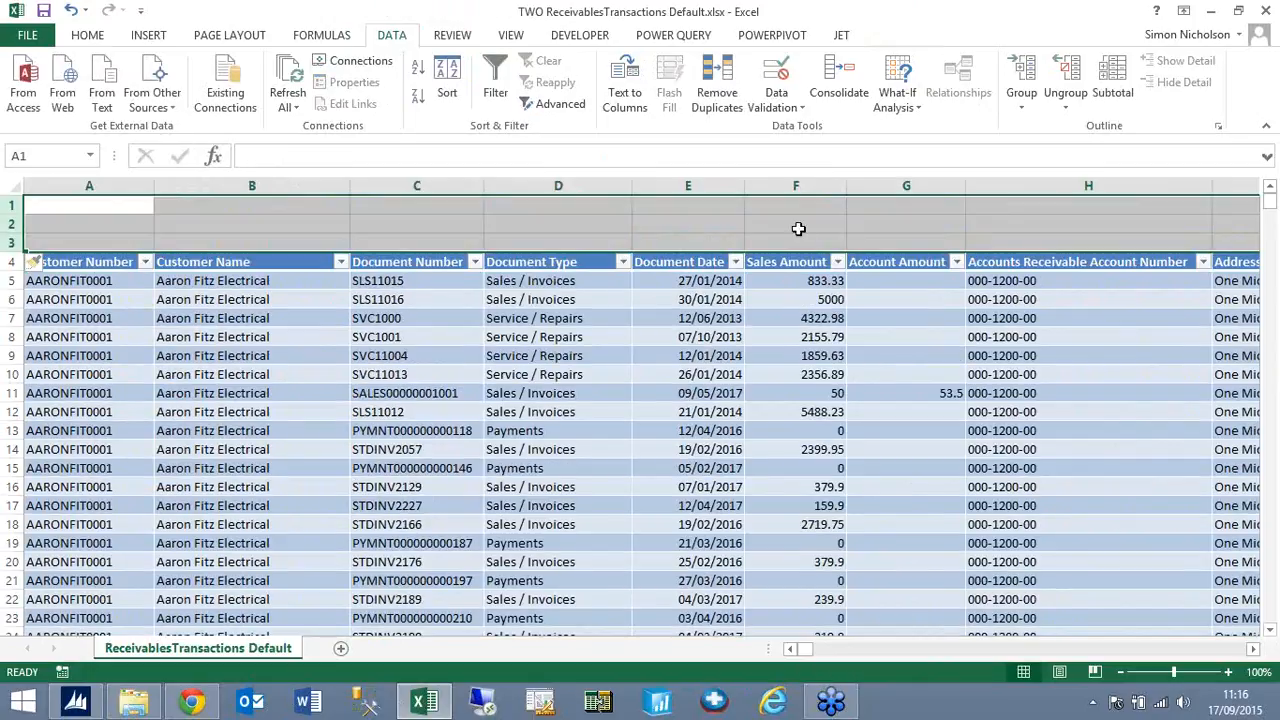
Insert a table column before Sales Amount and head it "days overdue"
left_click(760, 186)
right_click(768, 192)
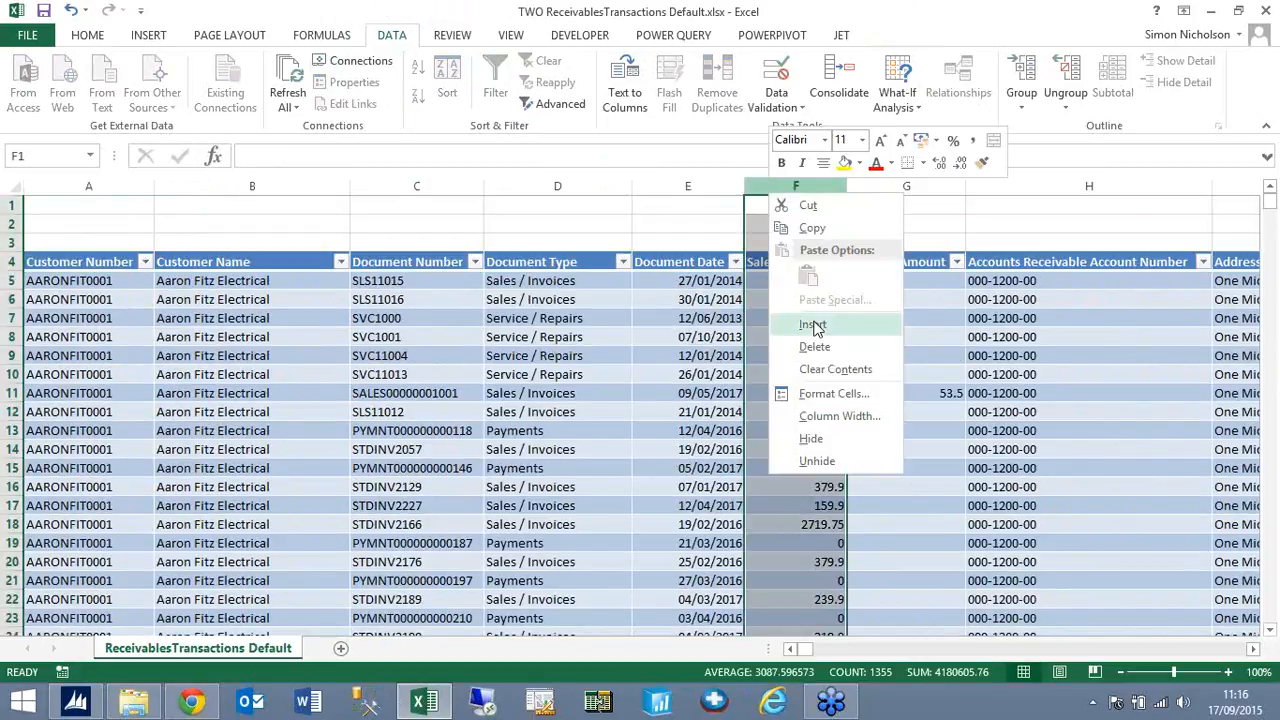
left_click(812, 325)
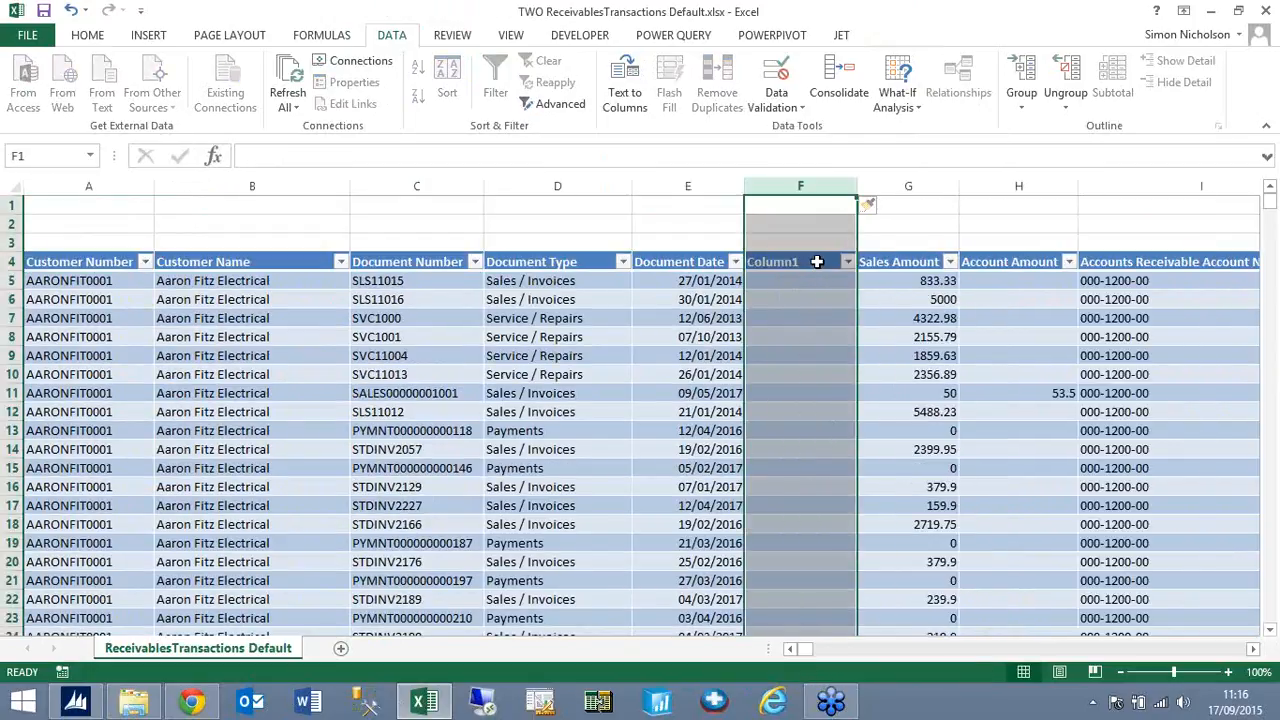
left_click(816, 261)
type("days")
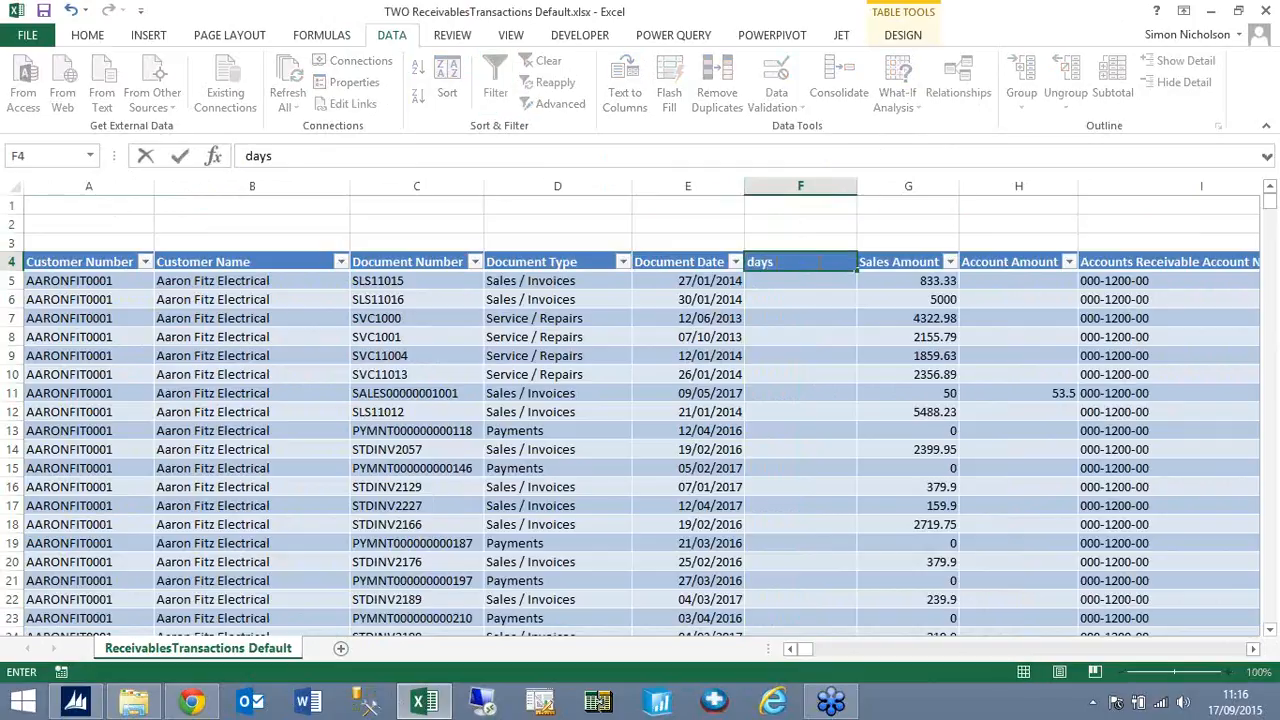
type(" overdue")
key("Return")
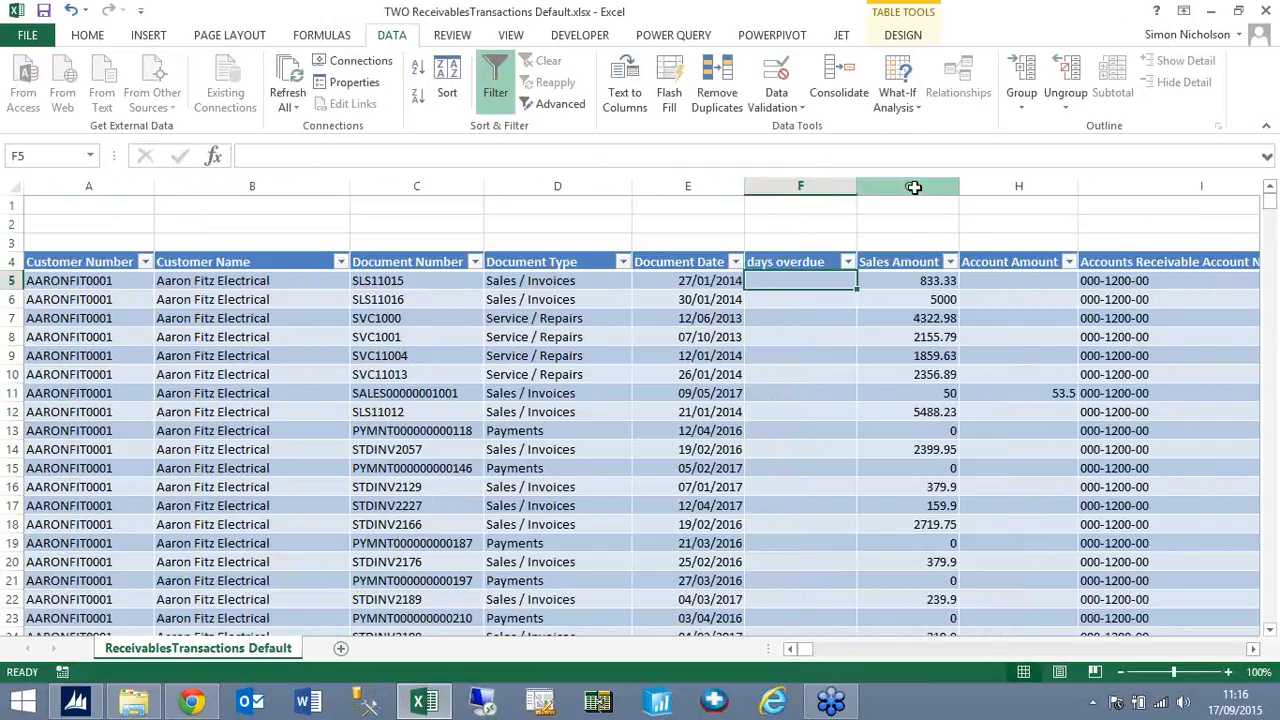
Insert two columns between days overdue and Sales Amount and head them "current" and "31-60"
left_click_drag(908, 185, 980, 183)
right_click(980, 183)
left_click(1045, 316)
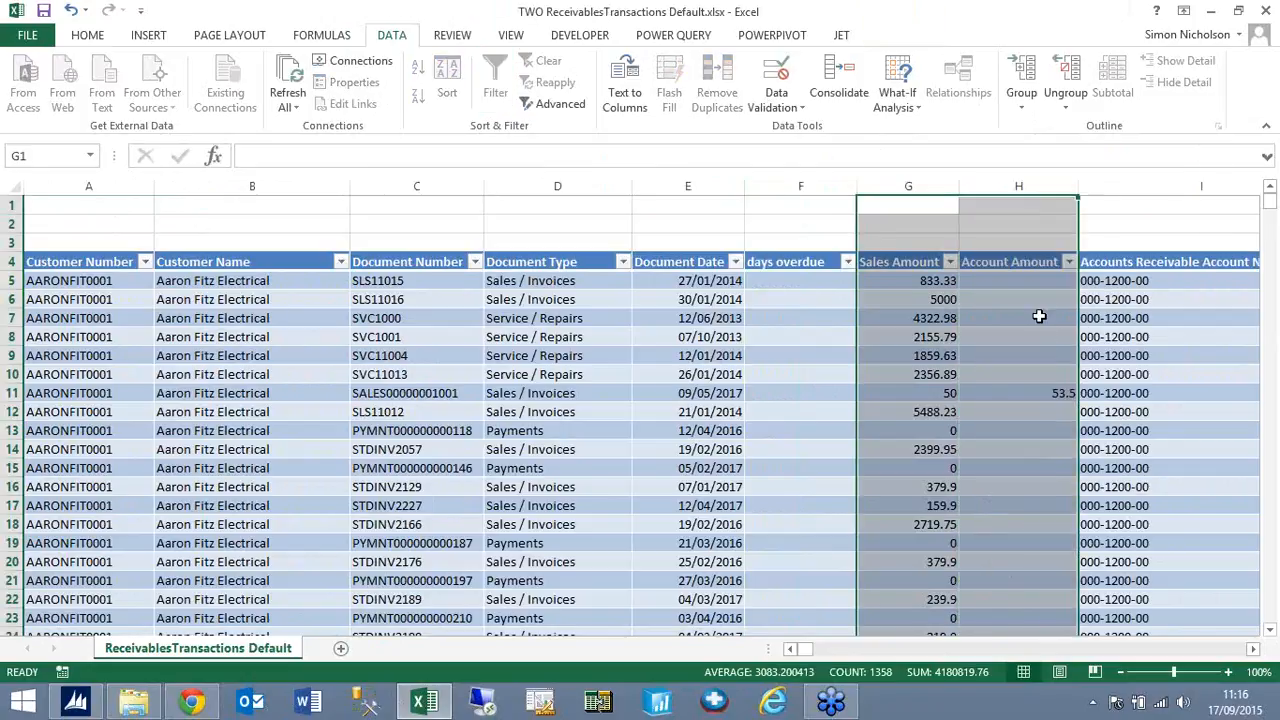
left_click(913, 261)
type("current")
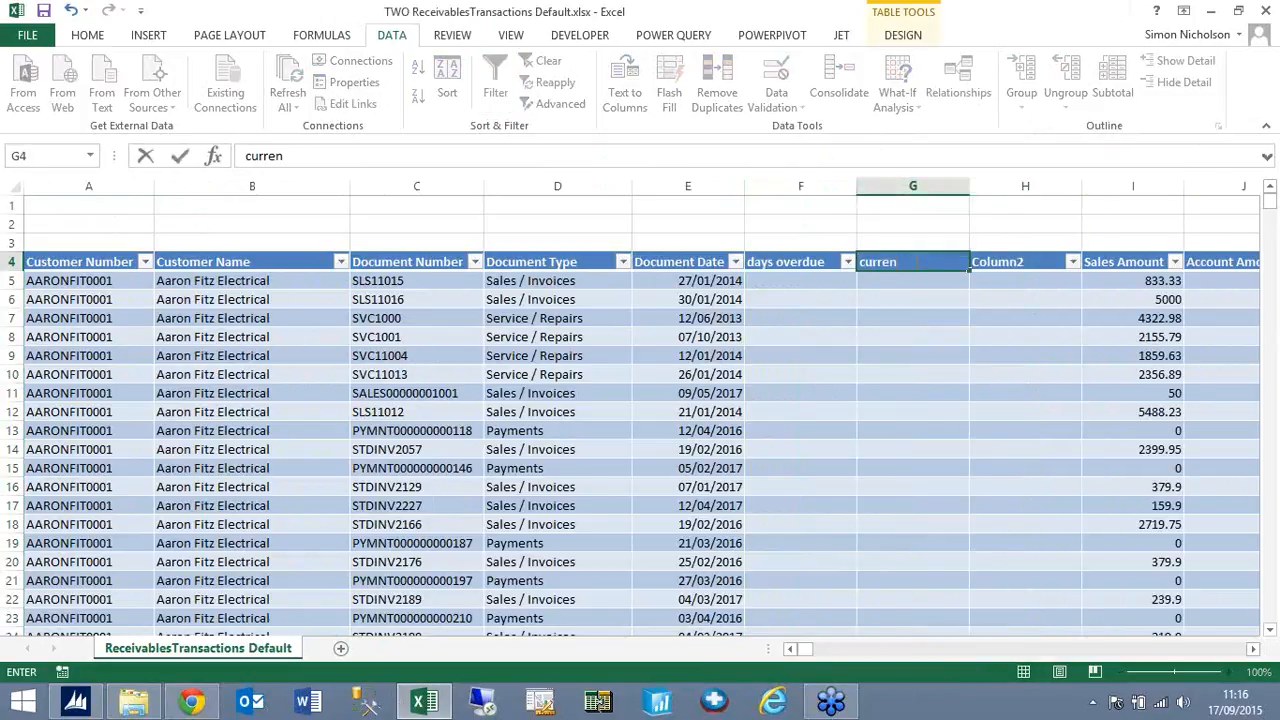
key("Tab")
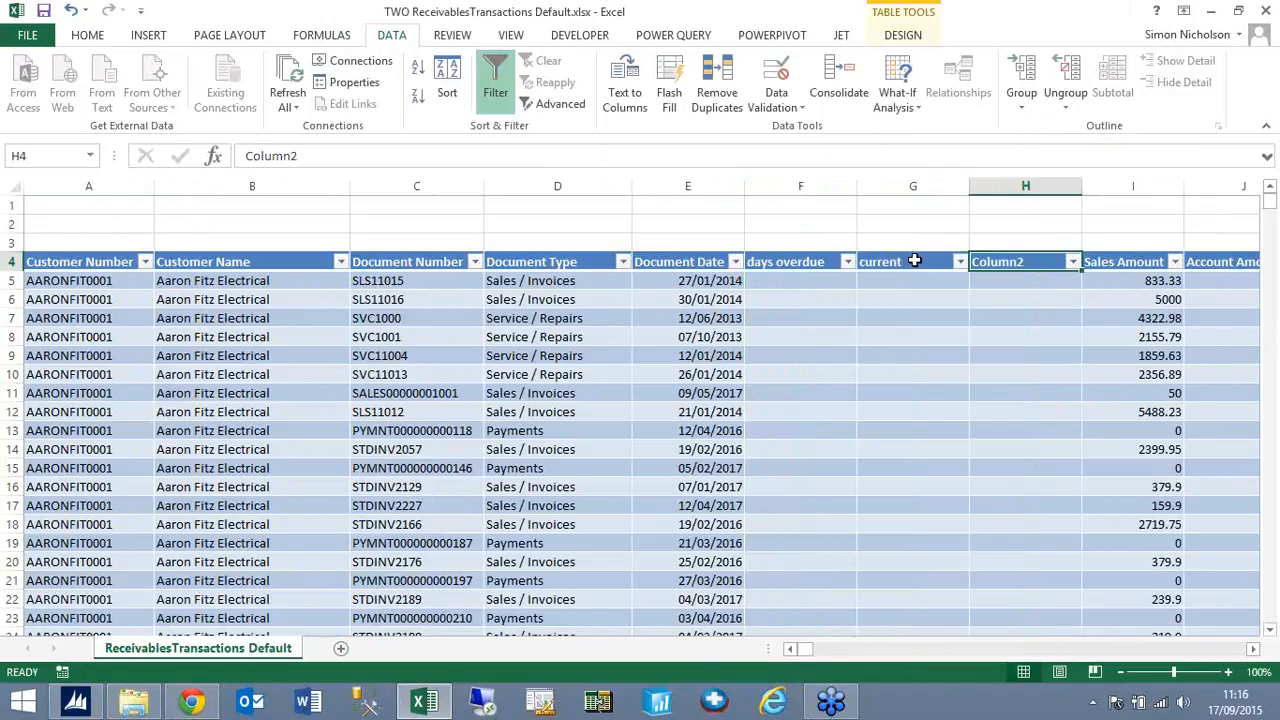
type("31-60")
key("Tab")
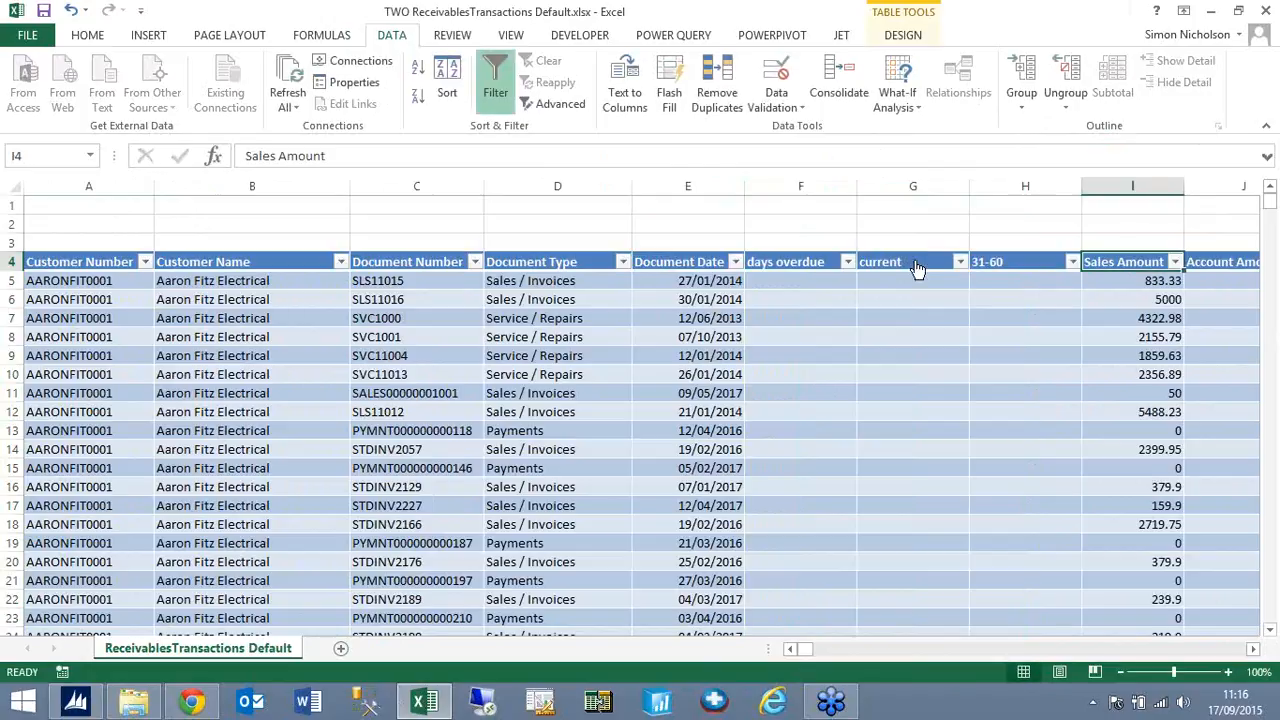
Insert one more column before Sales Amount and head it "61+"
left_click(1155, 187)
right_click(1155, 190)
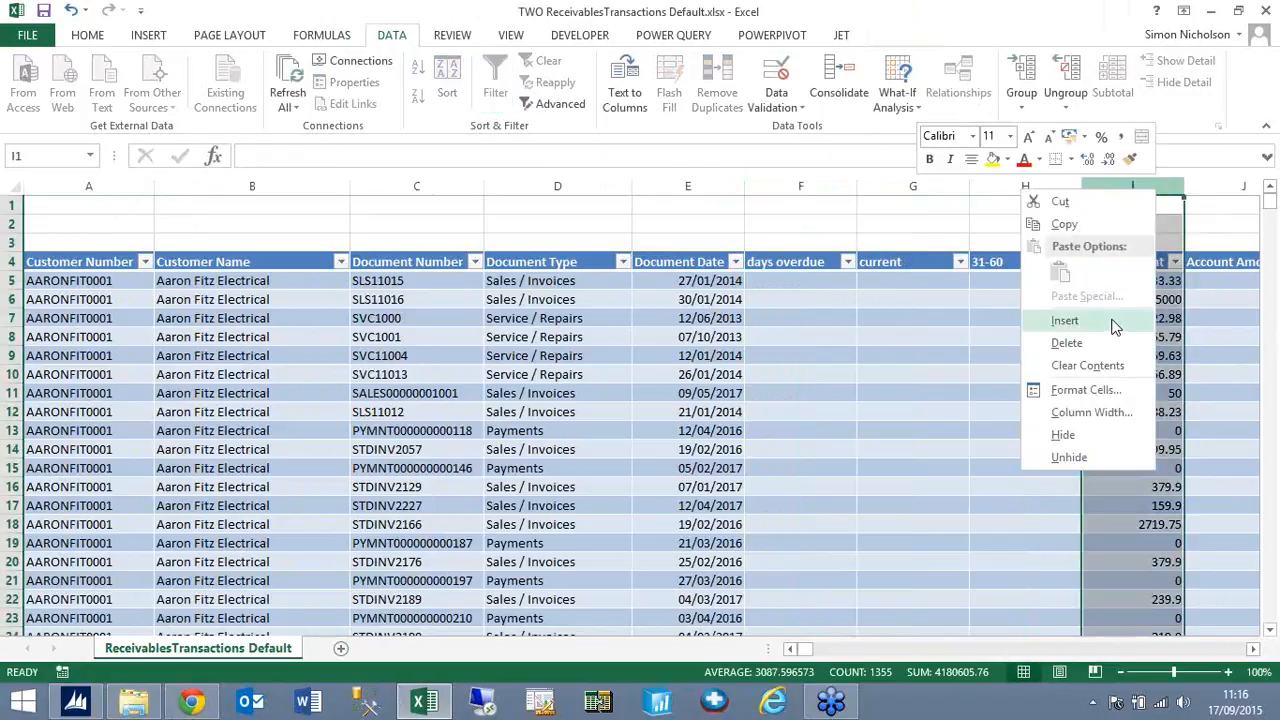
left_click(1115, 322)
left_click(1115, 261)
type("61")
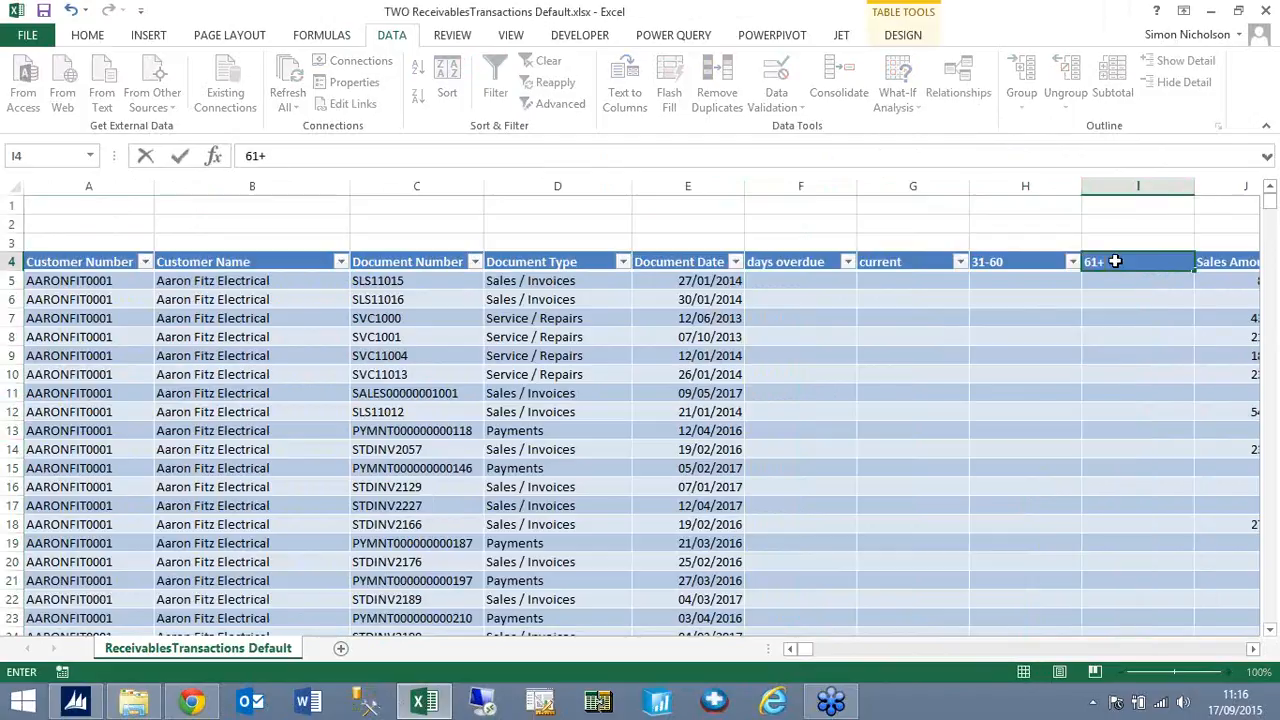
type("+")
left_click(829, 277)
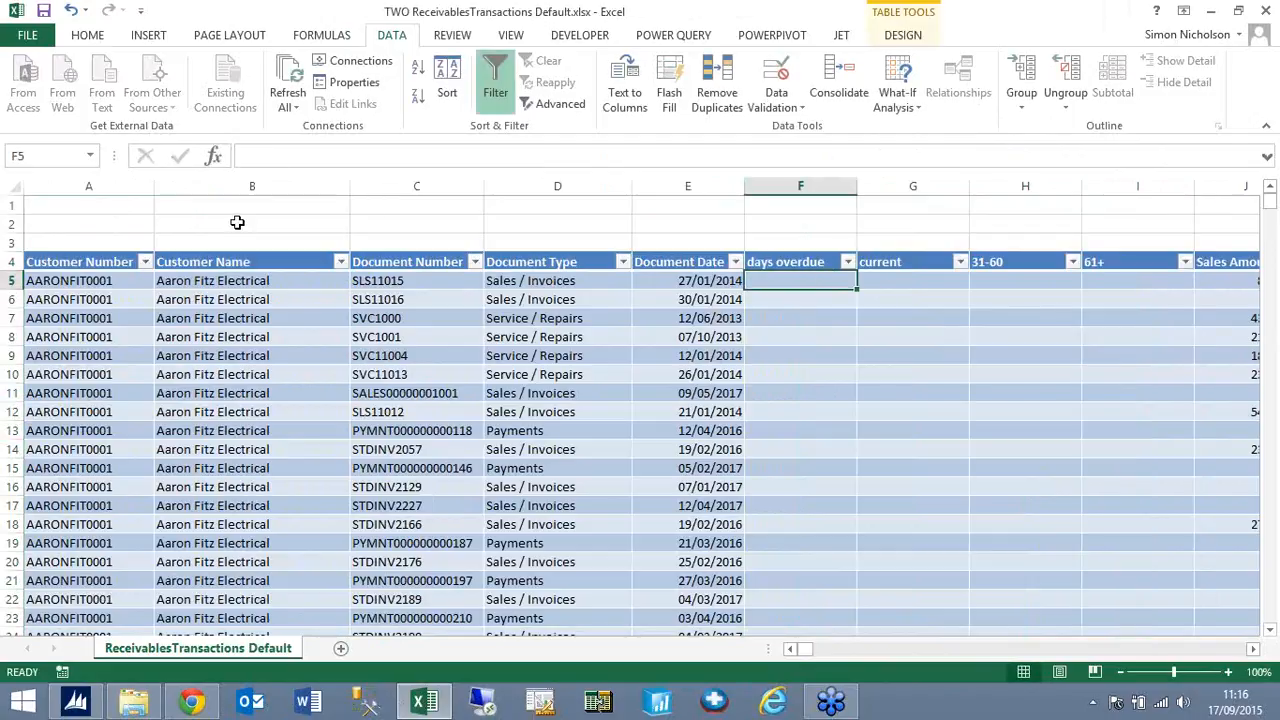
Enter the formula =TODAY() in cell B2 above the table
left_click(238, 223)
type("=today")
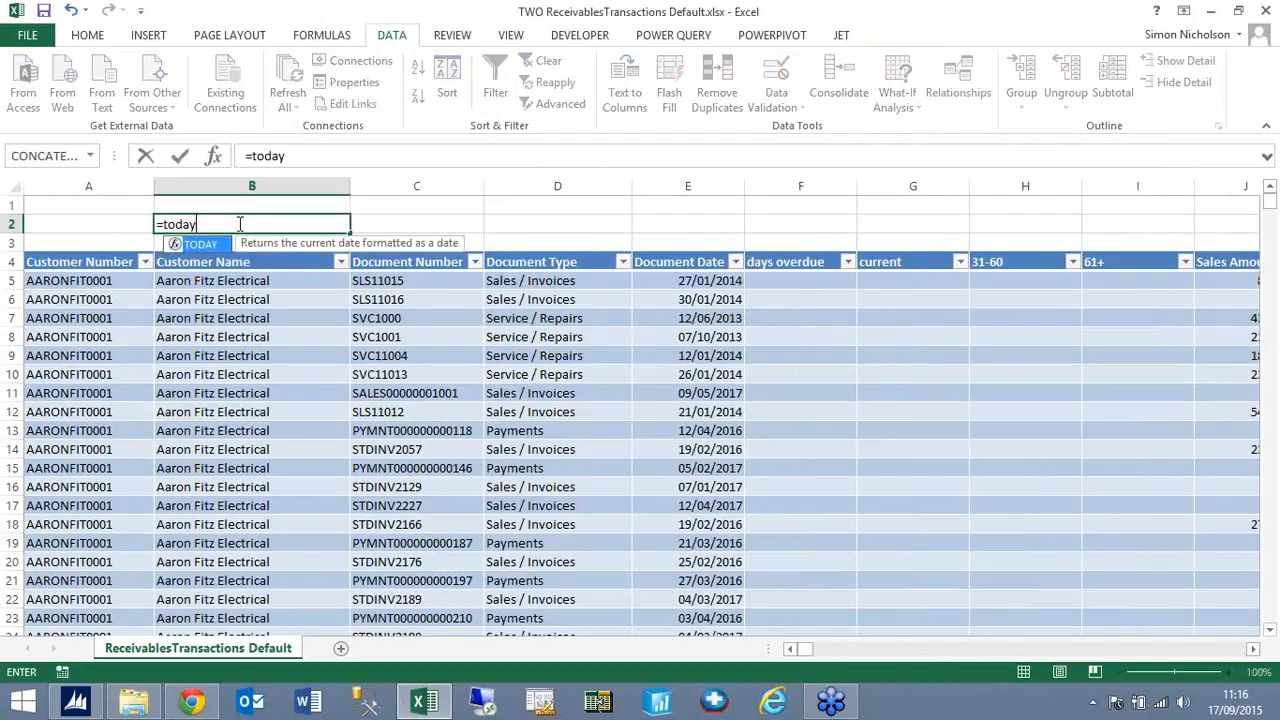
key("ctrl+Return")
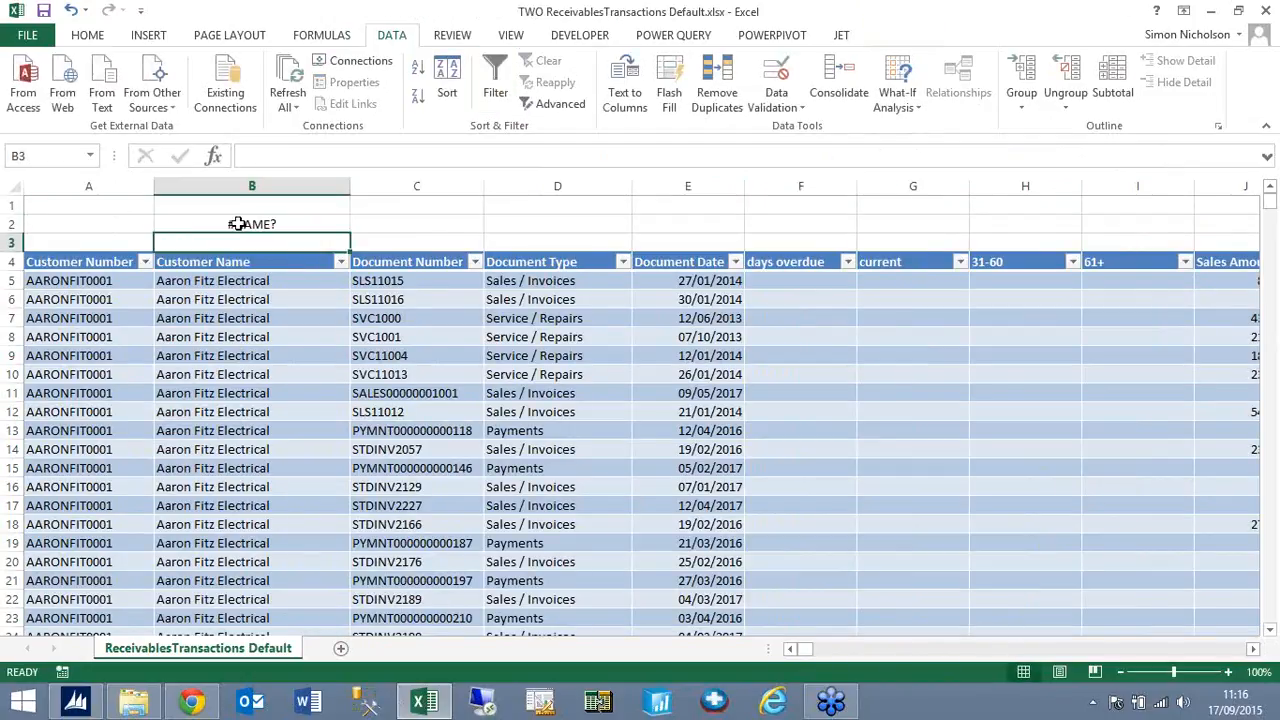
left_click(296, 156)
type("()")
key("Return")
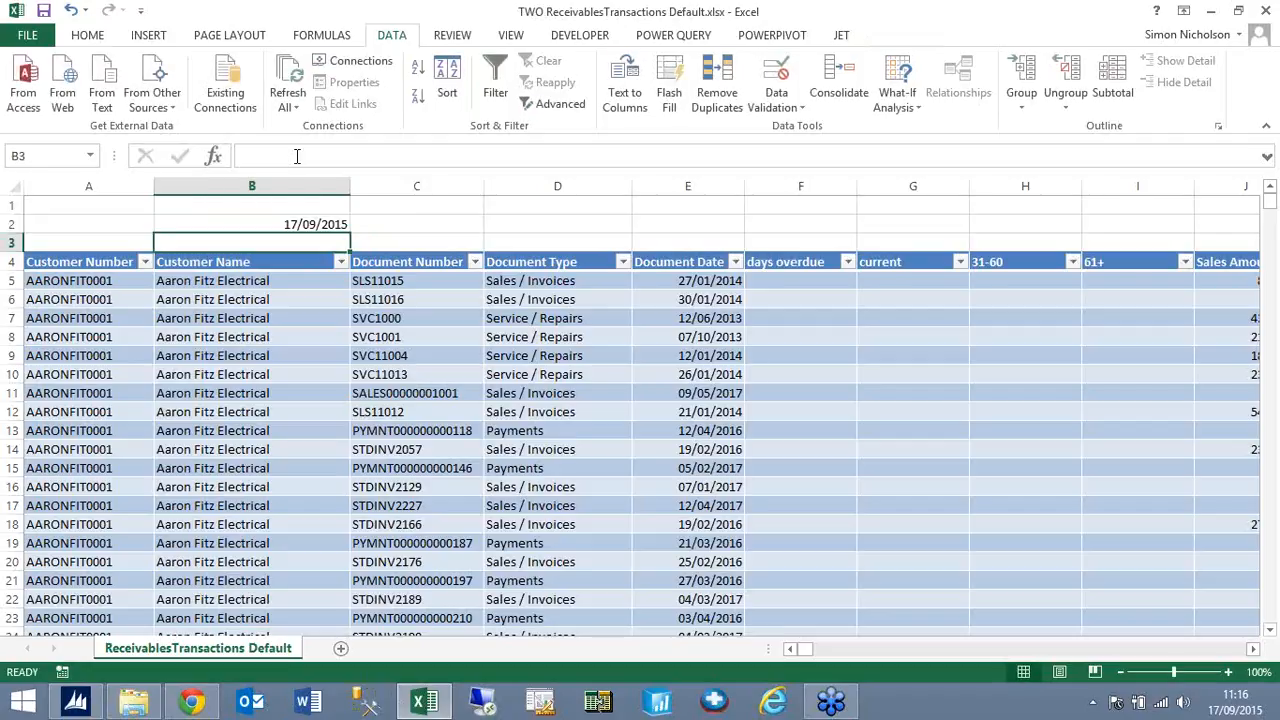
Enter a formula in the first days overdue cell that subtracts cell B2 from the row's Due Date
left_click(812, 285)
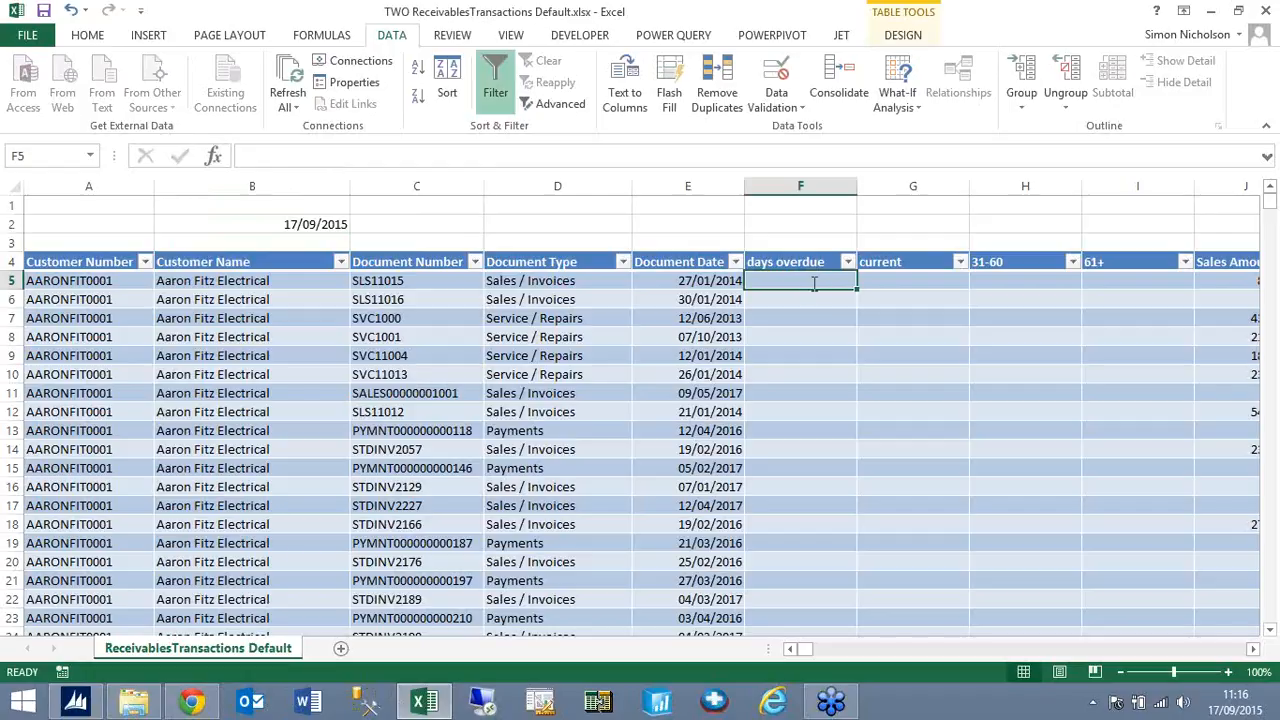
type("=")
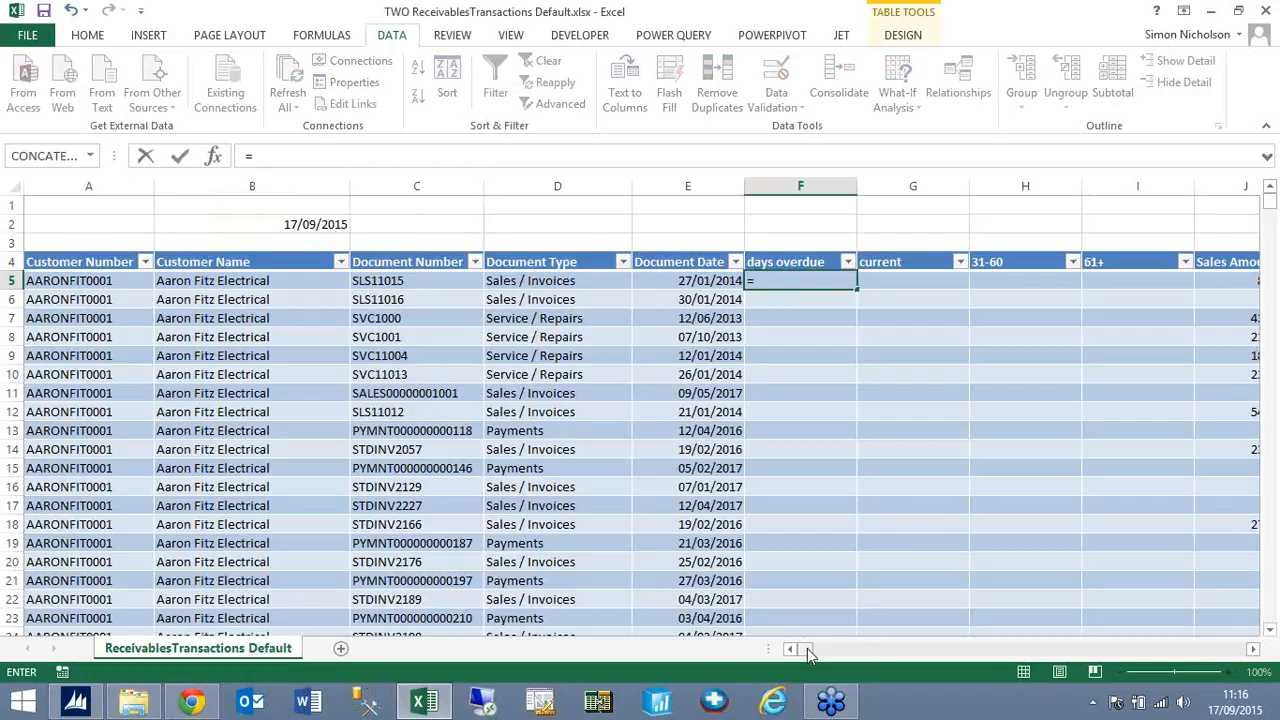
left_click_drag(807, 648, 950, 650)
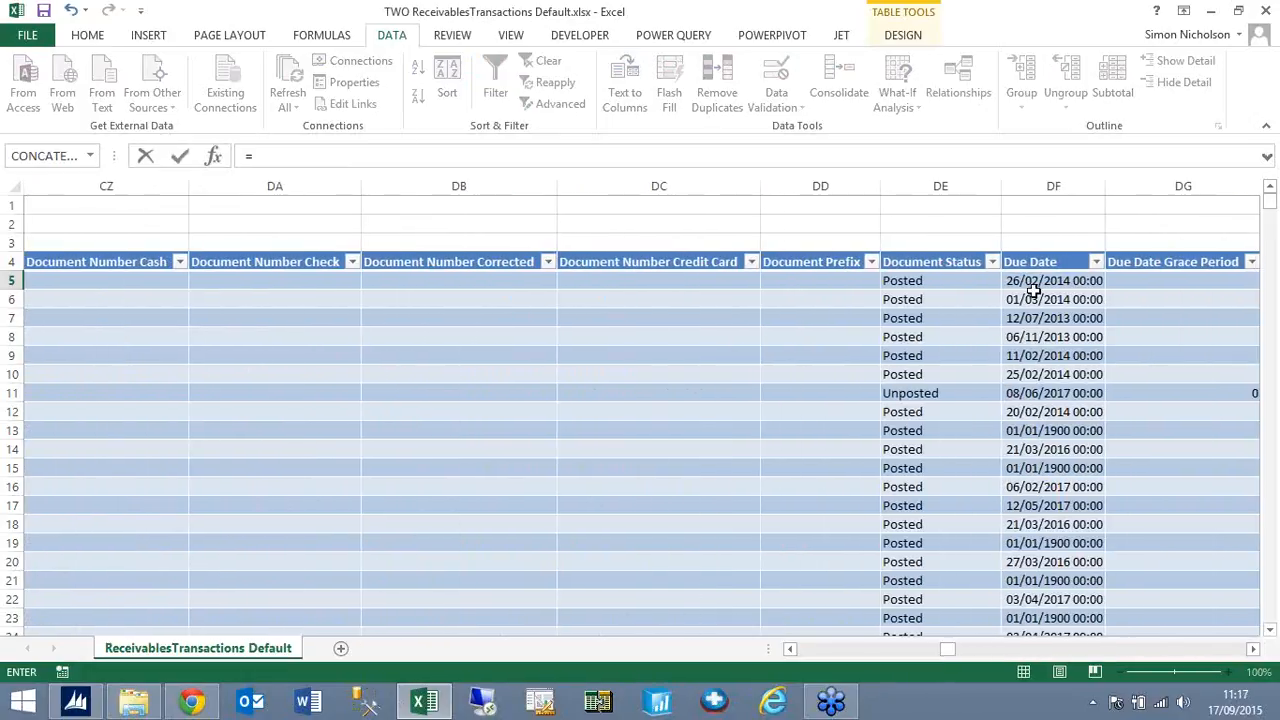
left_click(1033, 283)
type("-")
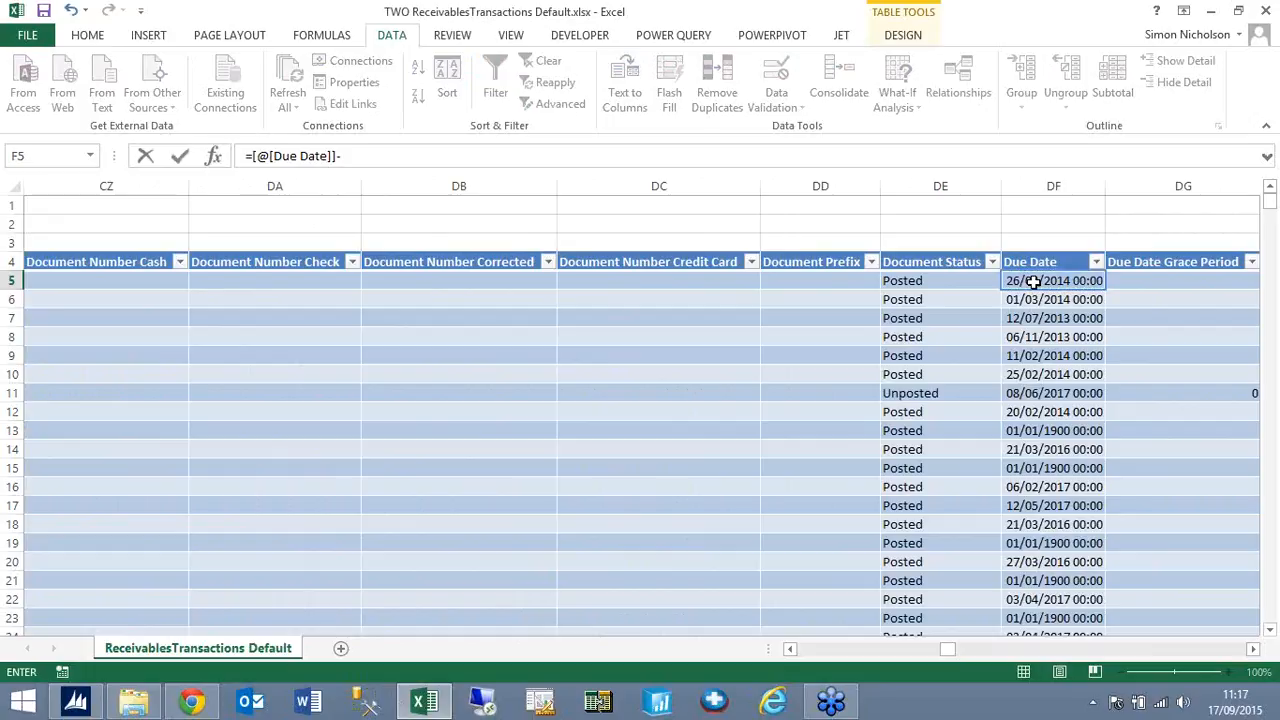
left_click_drag(793, 650, 800, 651)
left_click(323, 221)
key("Return")
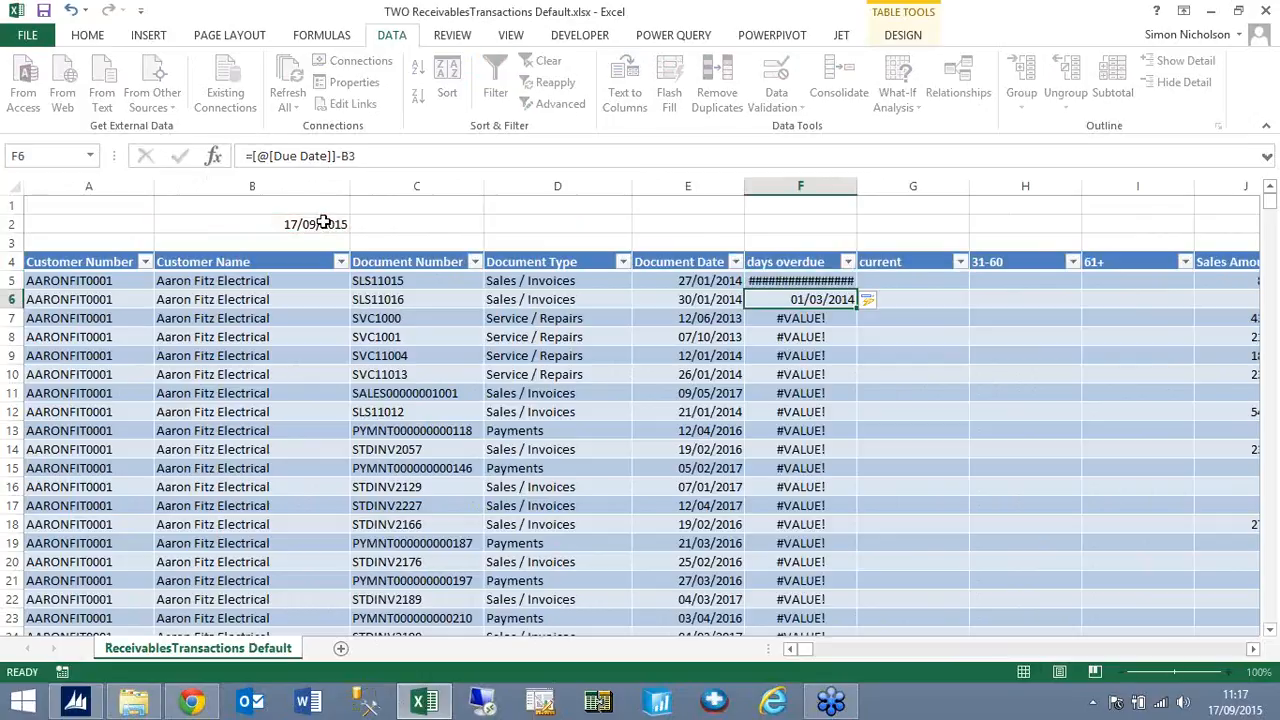
Make the B2 reference absolute in the days overdue formula, giving =[@[Due Date]]-$B$2 for the column
left_click(765, 281)
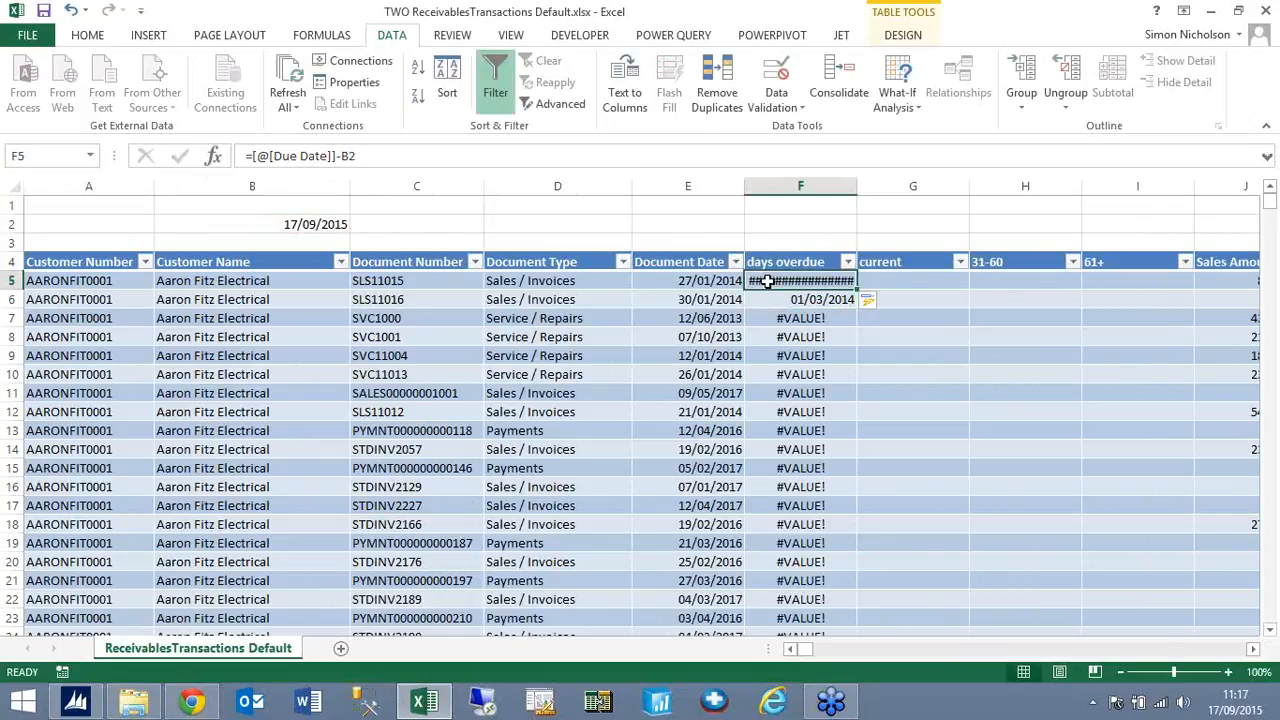
left_click(336, 156)
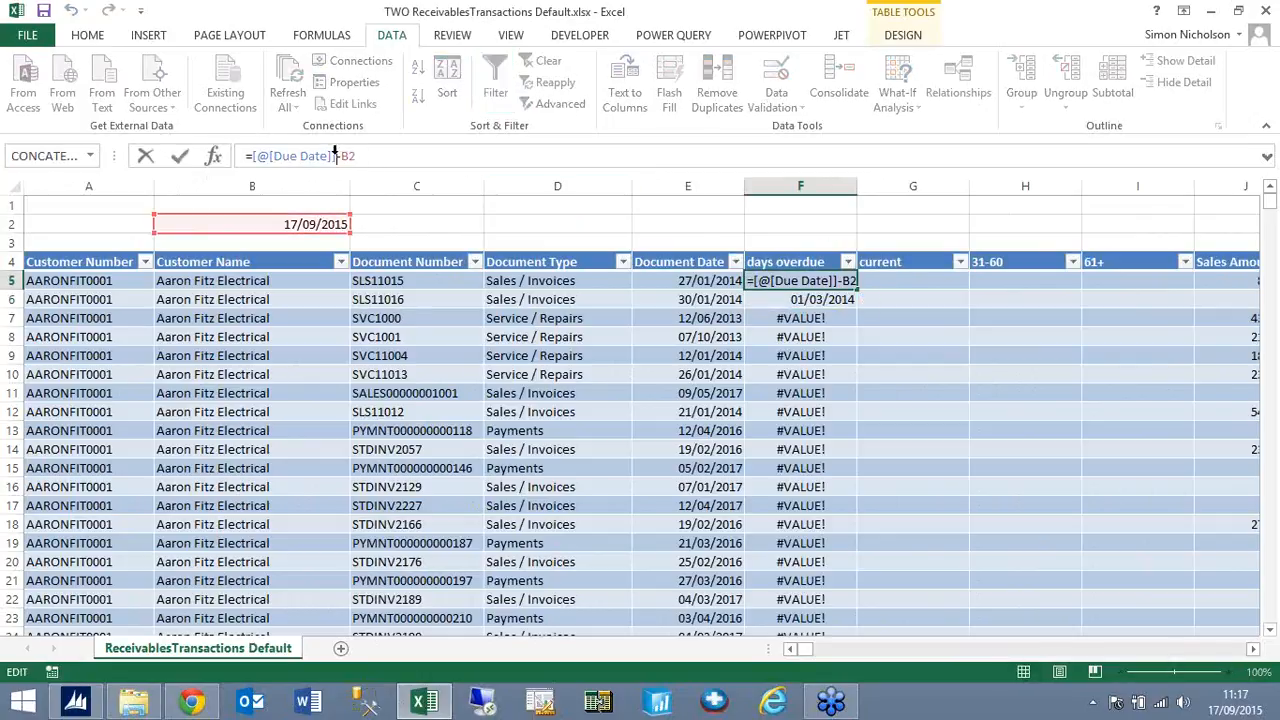
left_click(858, 290)
key("ctrl+shift+Down")
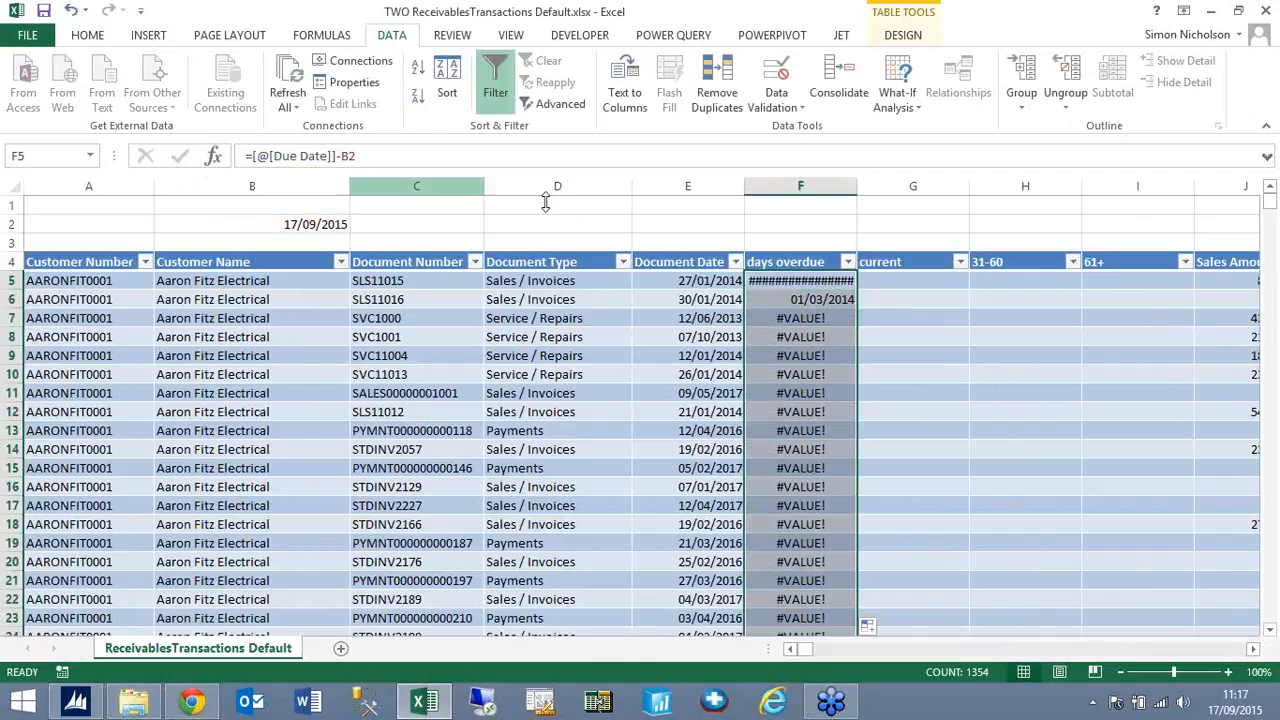
left_click(350, 156)
key("F4")
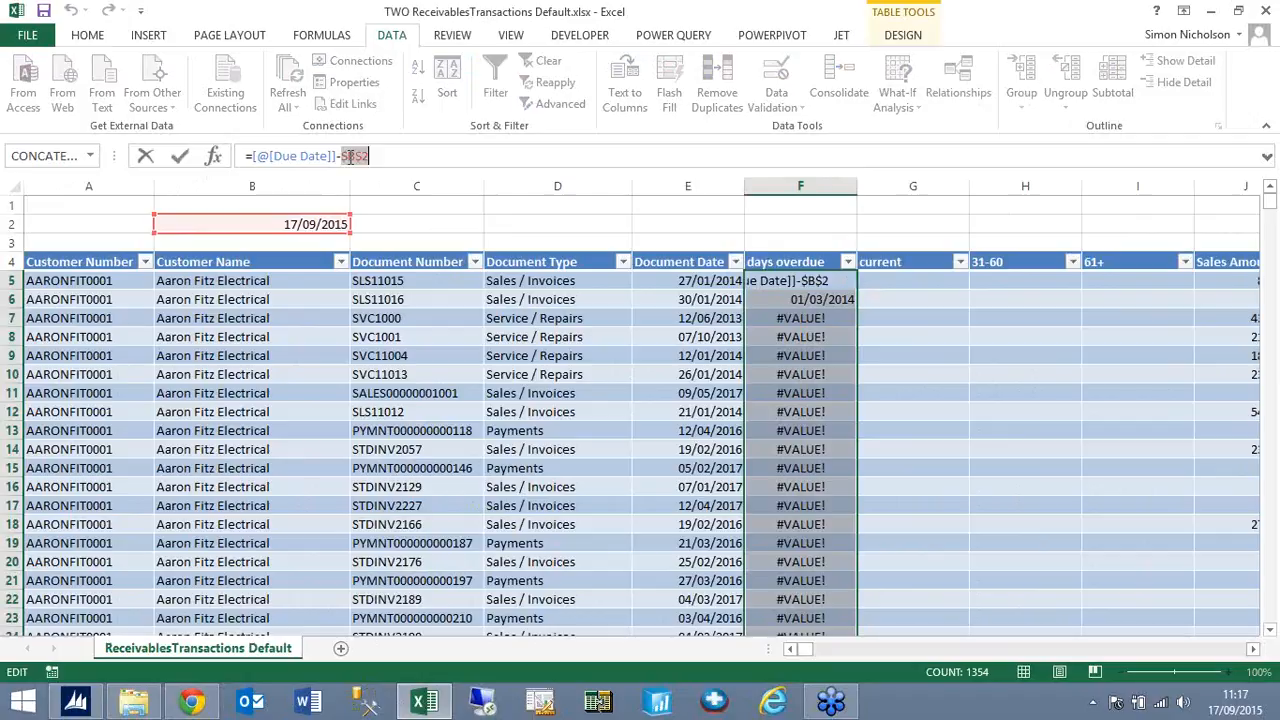
key("Return")
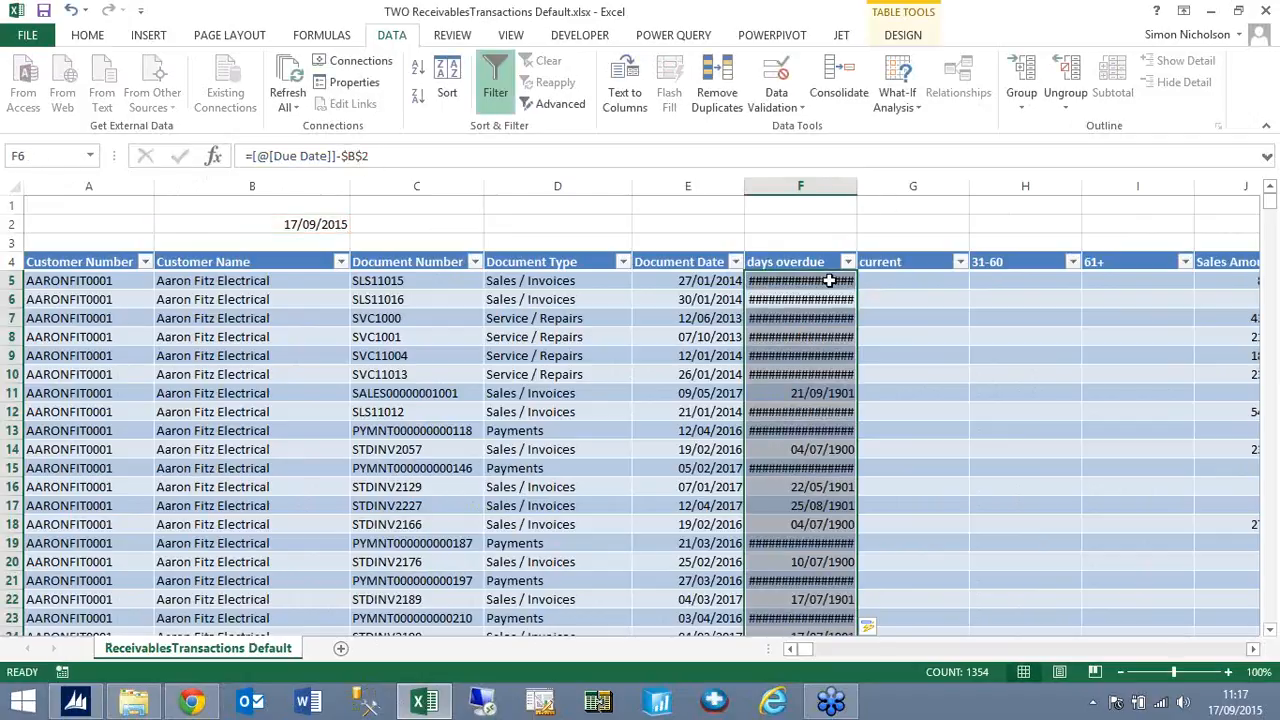
Format the days overdue column as Number with 0 decimal places
right_click(806, 183)
left_click(866, 388)
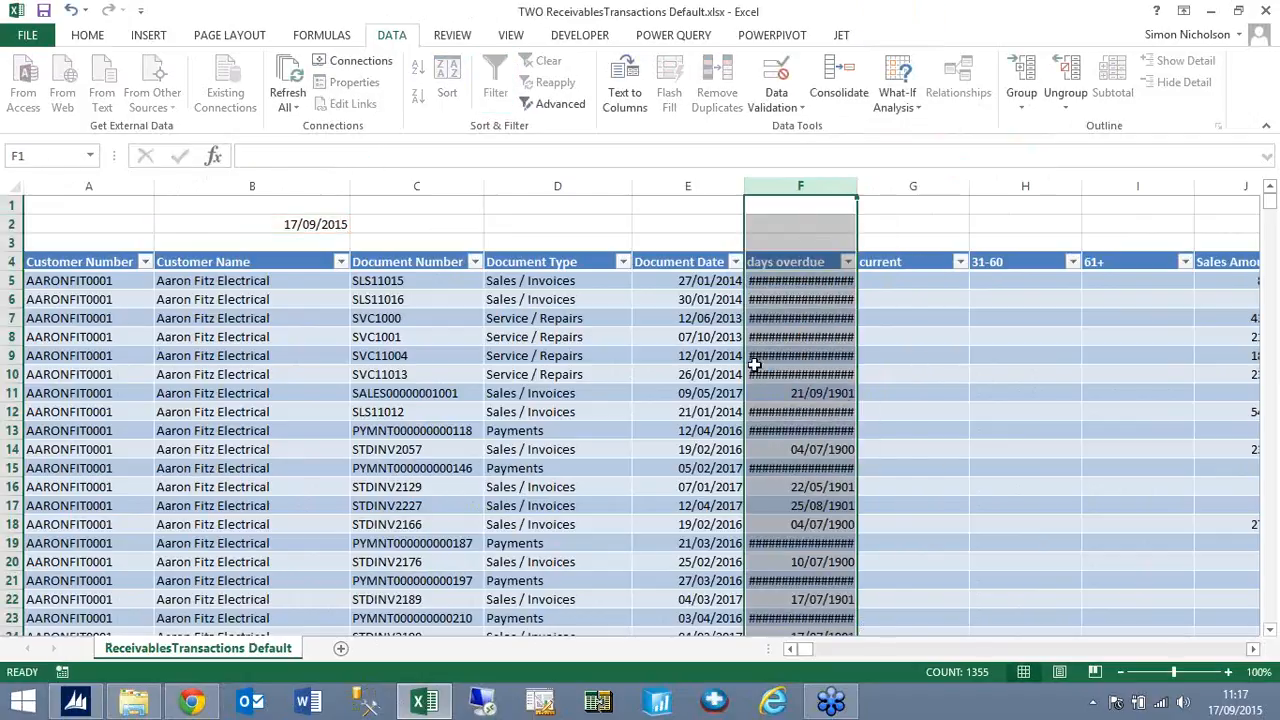
left_click(661, 259)
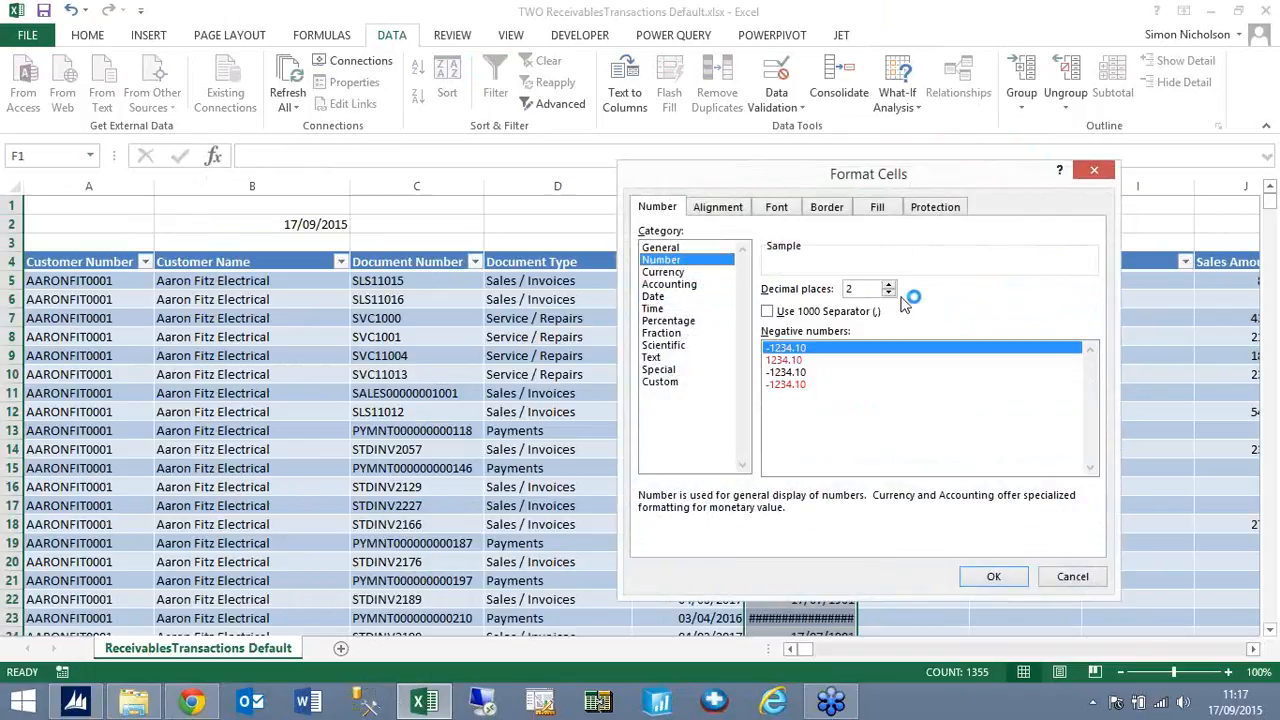
left_click(888, 293)
left_click(888, 293)
left_click(993, 576)
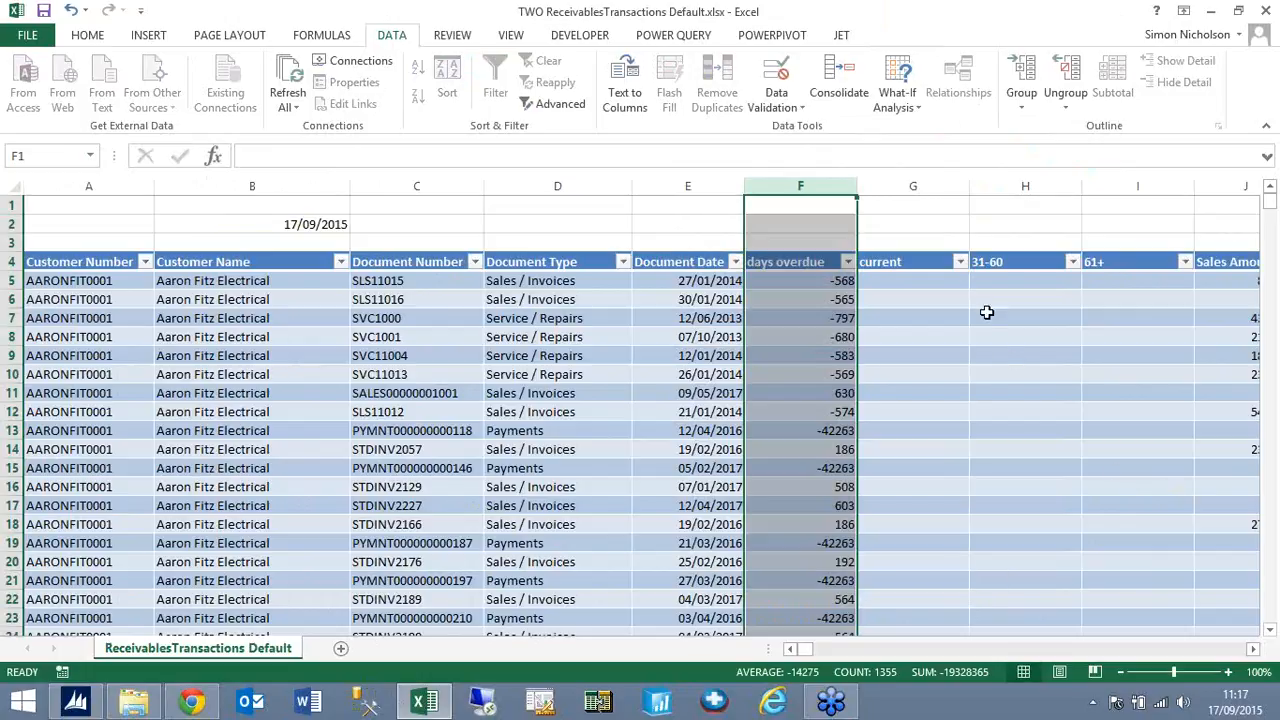
Reverse the subtraction in the days overdue formula so it reads =$B$2-[@[Due Date]]
left_click(830, 283)
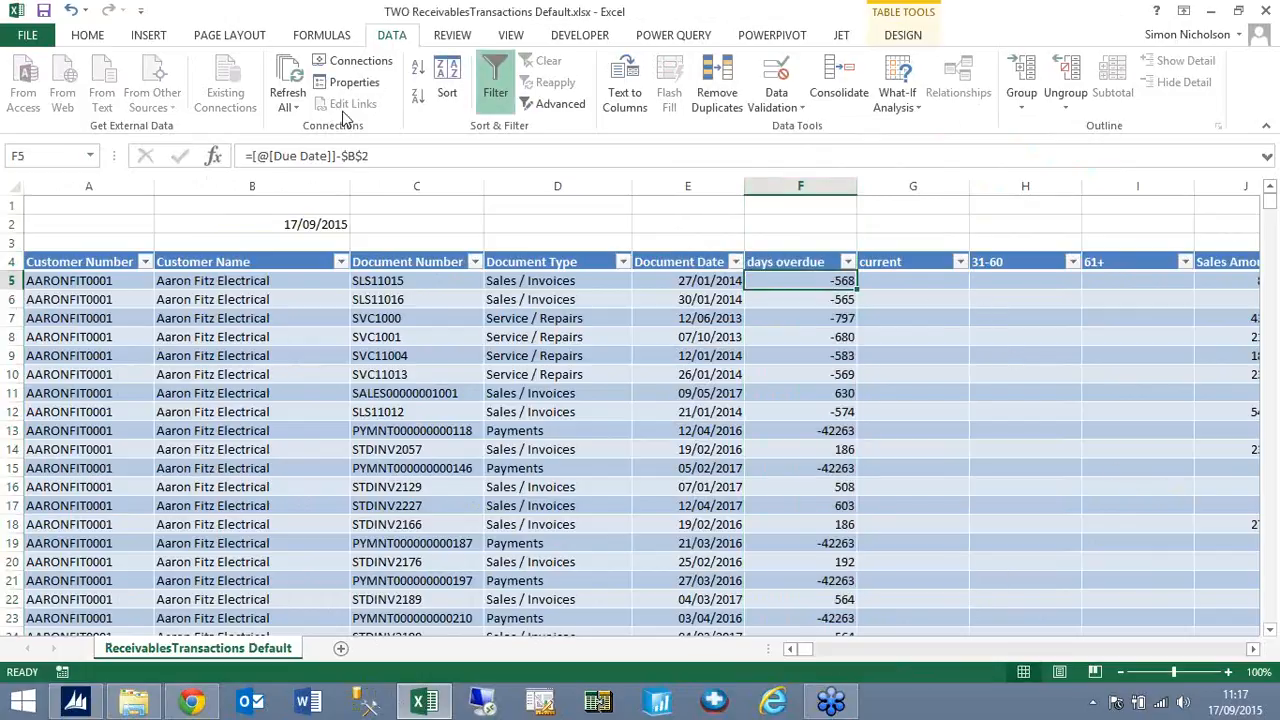
left_click(253, 155)
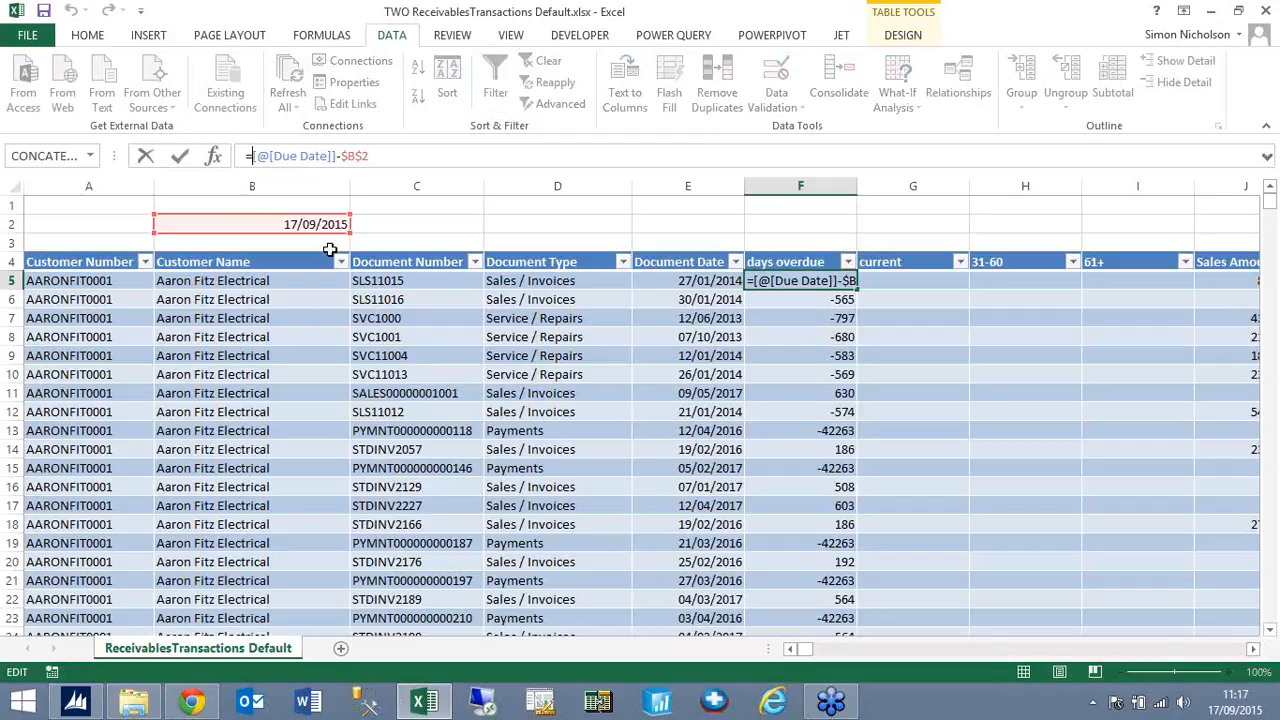
left_click_drag(344, 157, 382, 156)
key("BackSpace")
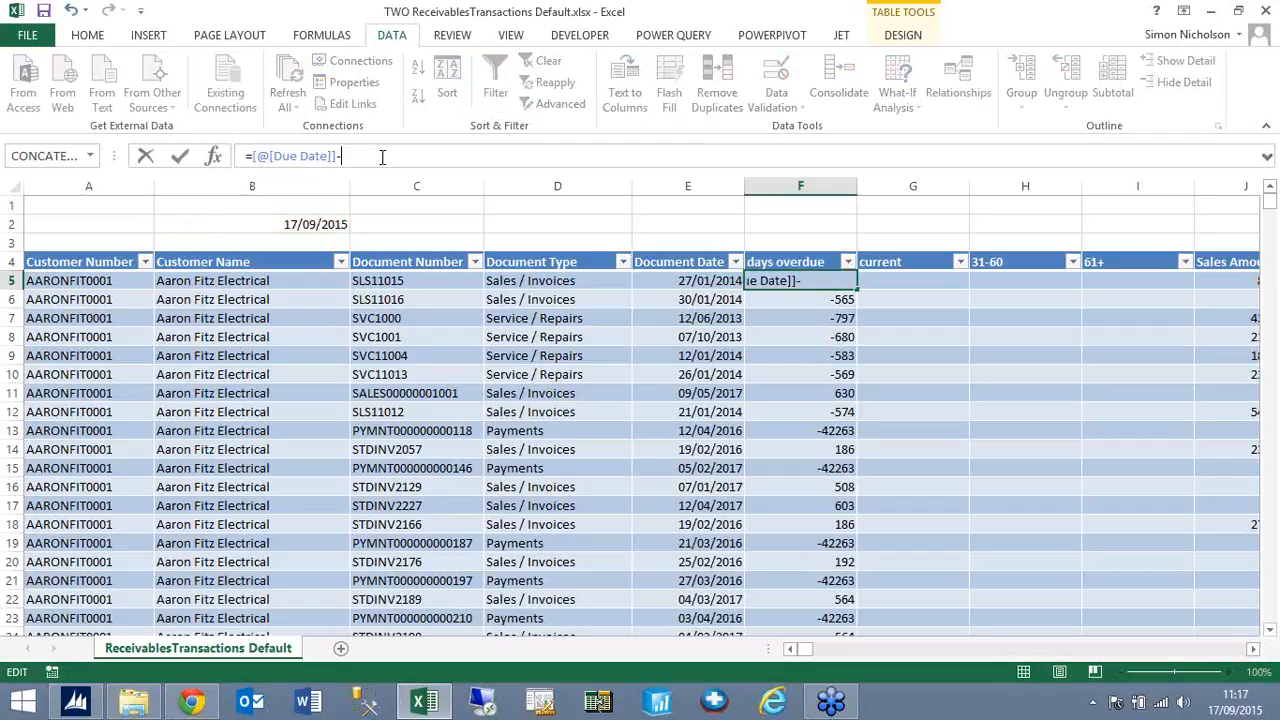
left_click(250, 157)
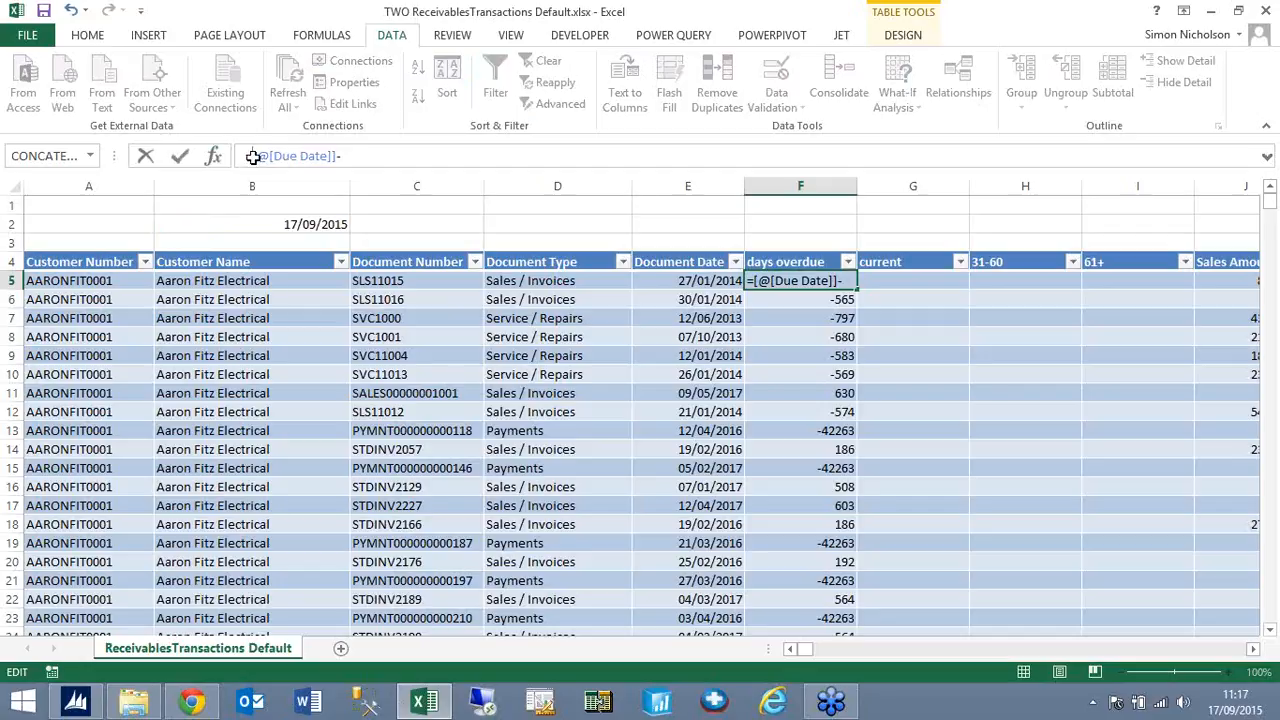
left_click(316, 226)
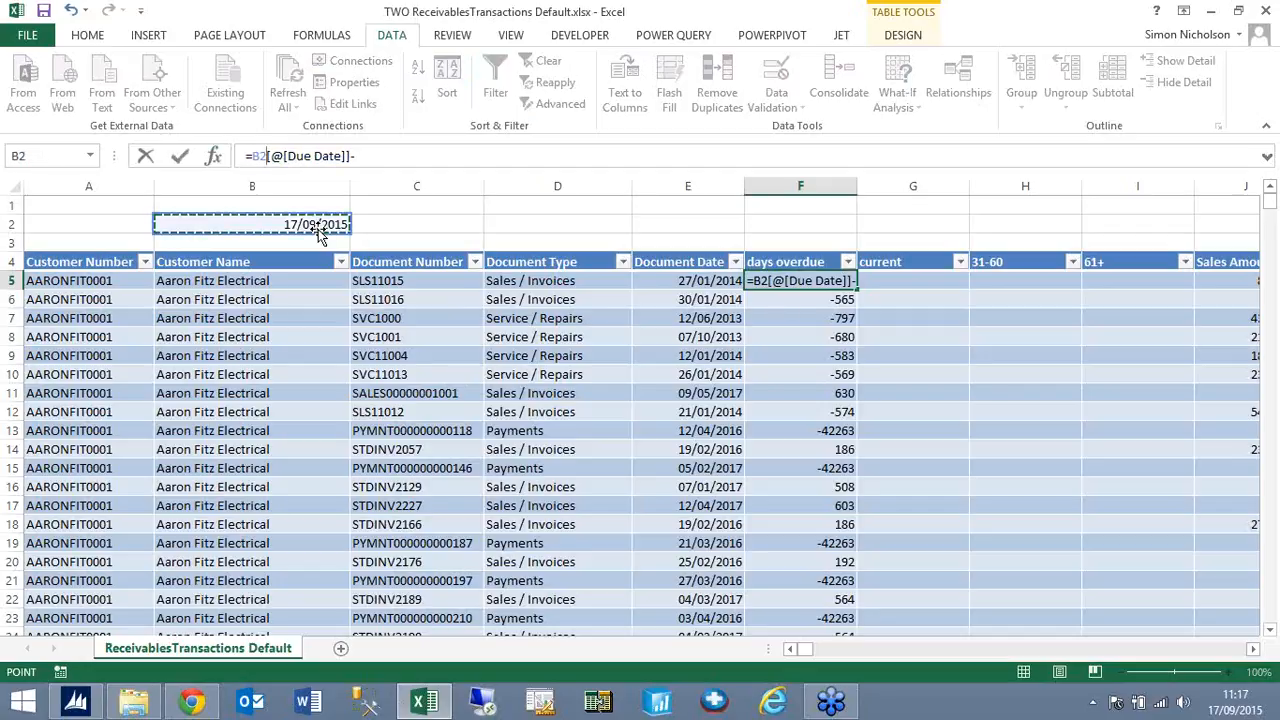
key("F4")
type("-")
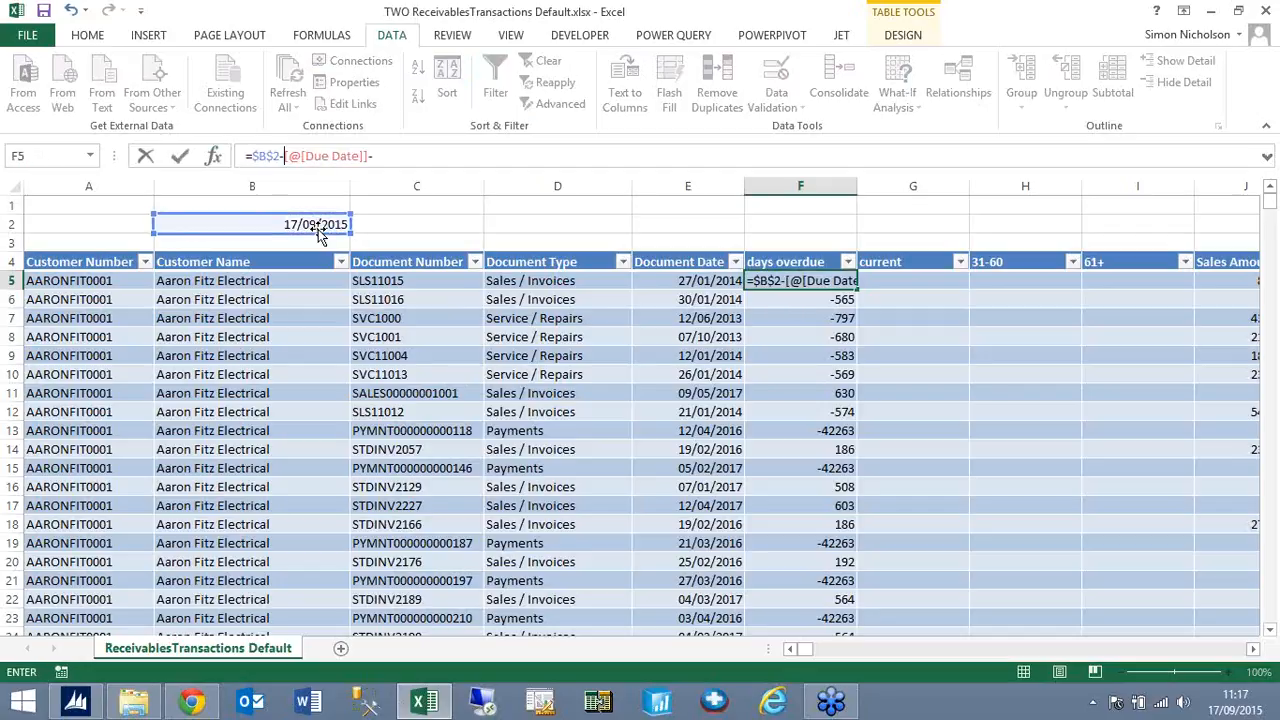
left_click(418, 154)
key("BackSpace")
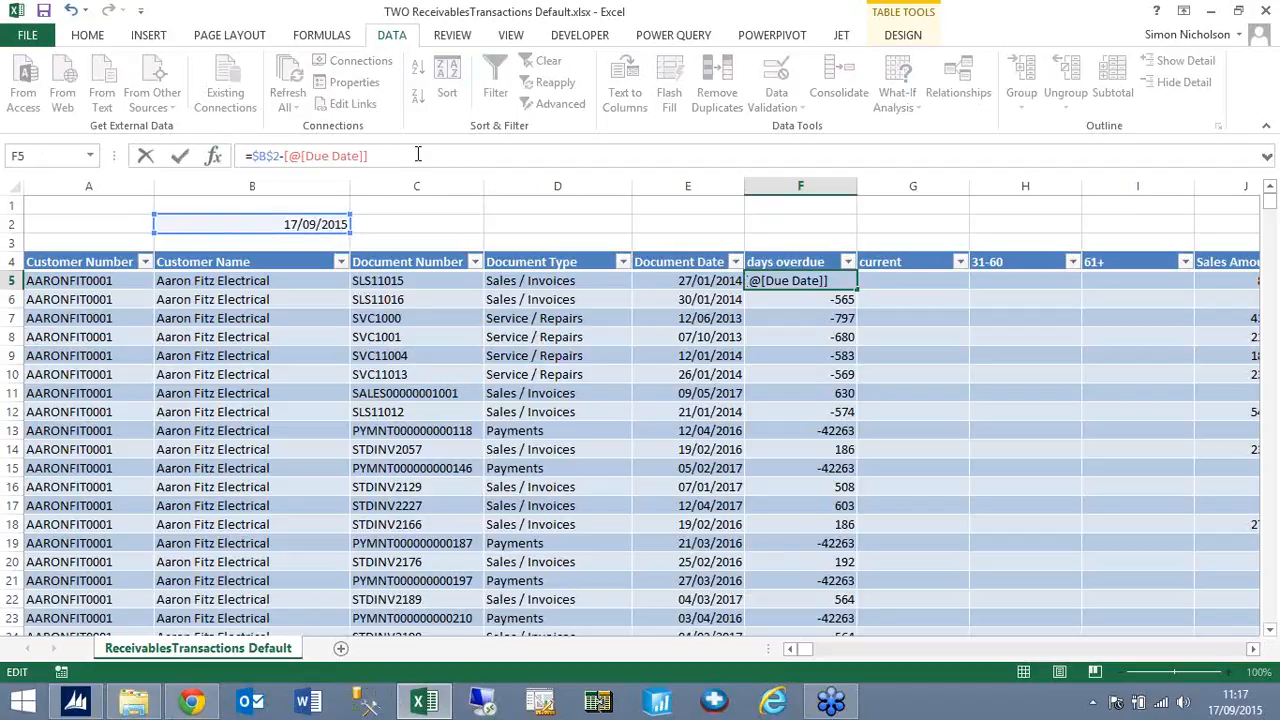
key("Return")
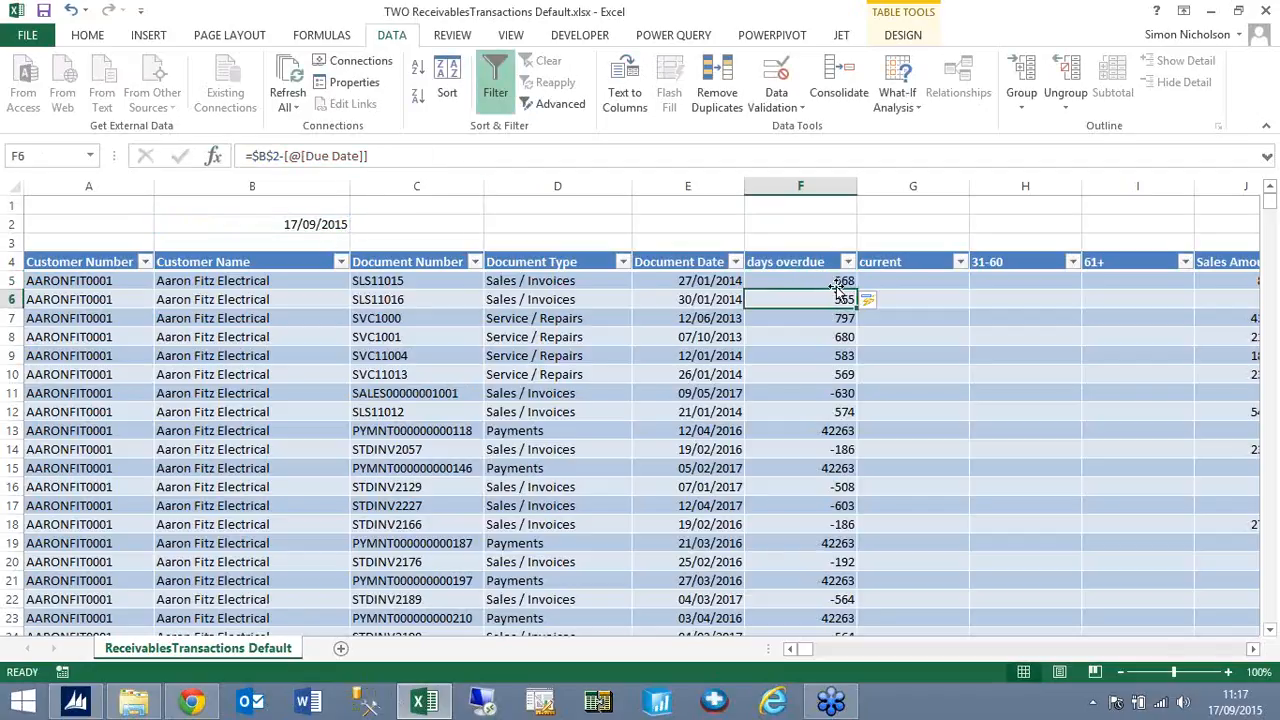
Try the date 17/09/14 in cell B2 and undo that entry
left_click(331, 228)
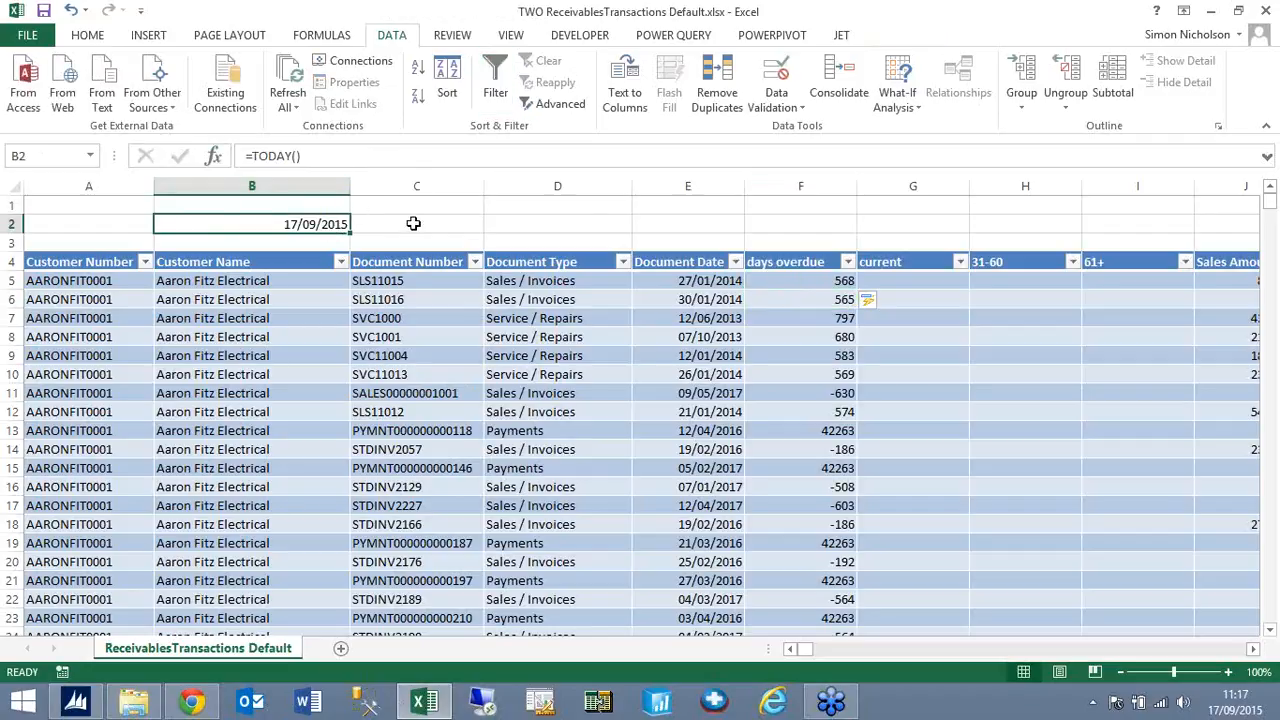
type("17/09/14")
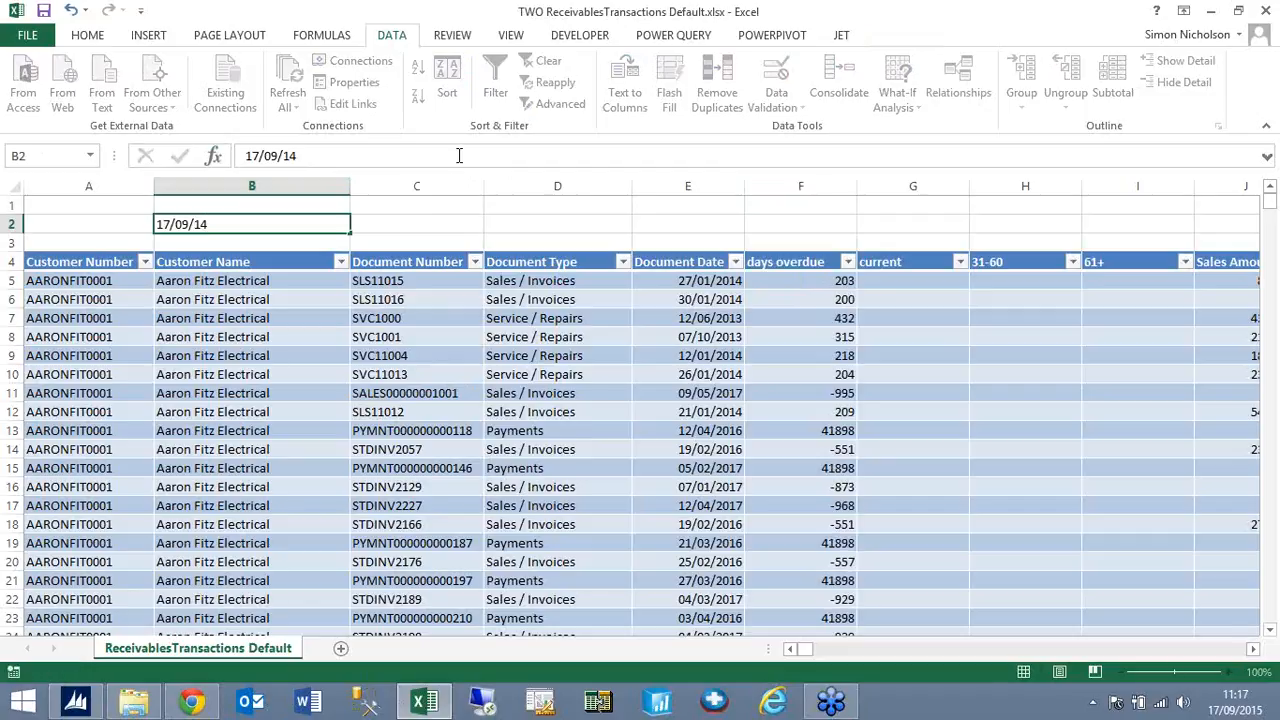
key("Return")
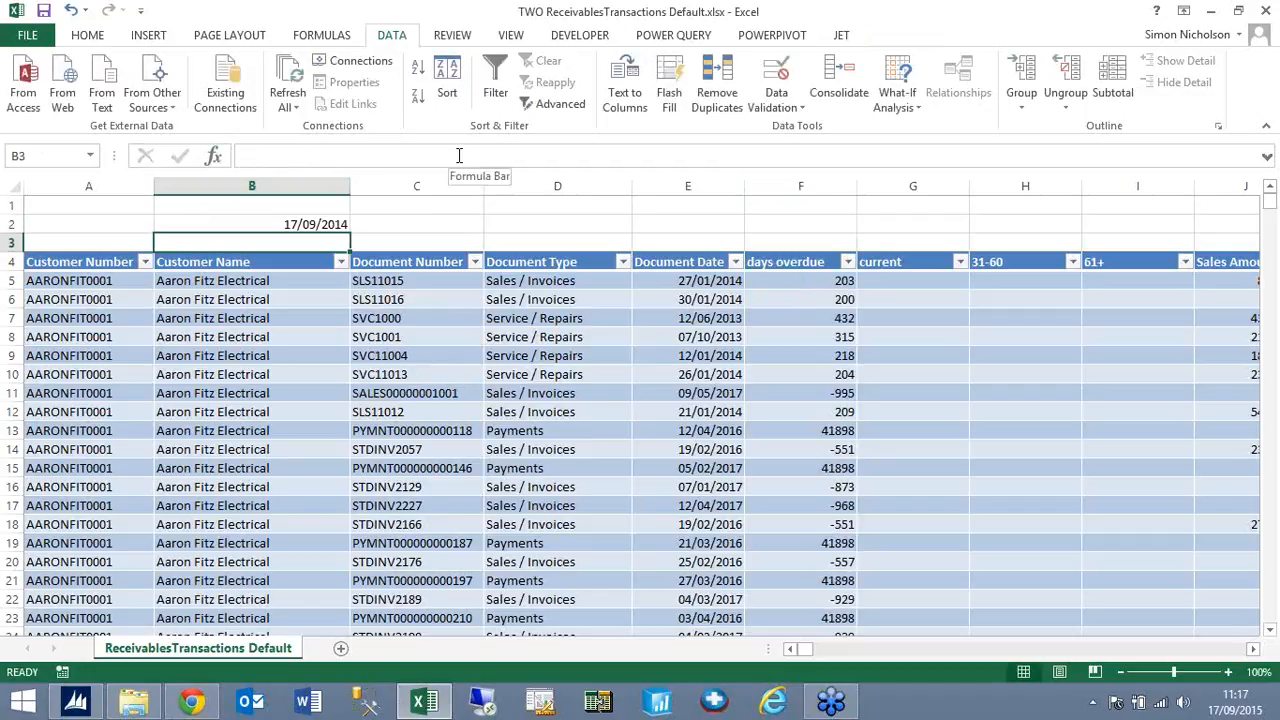
left_click(316, 222)
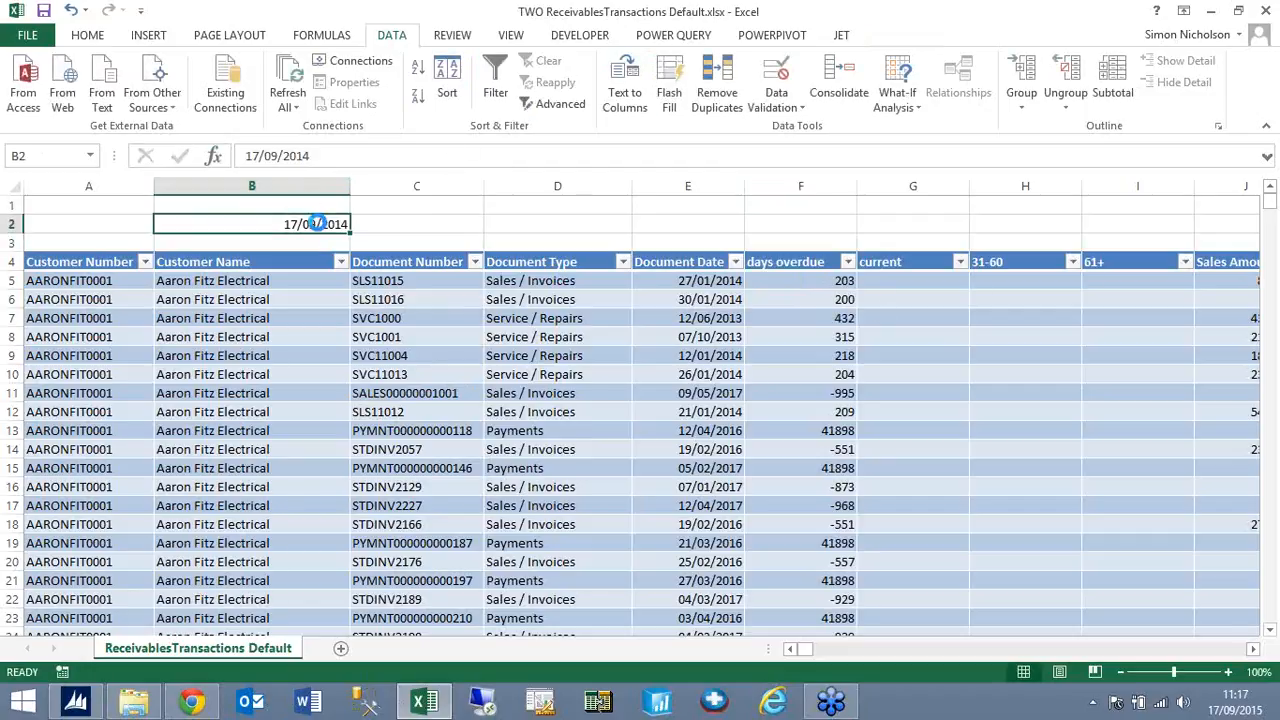
key("ctrl+z")
Enter the formula =IF([@[days overdue]]<30,[@[Current Trx Amount]],0) in the first cell of the current column
left_click(911, 283)
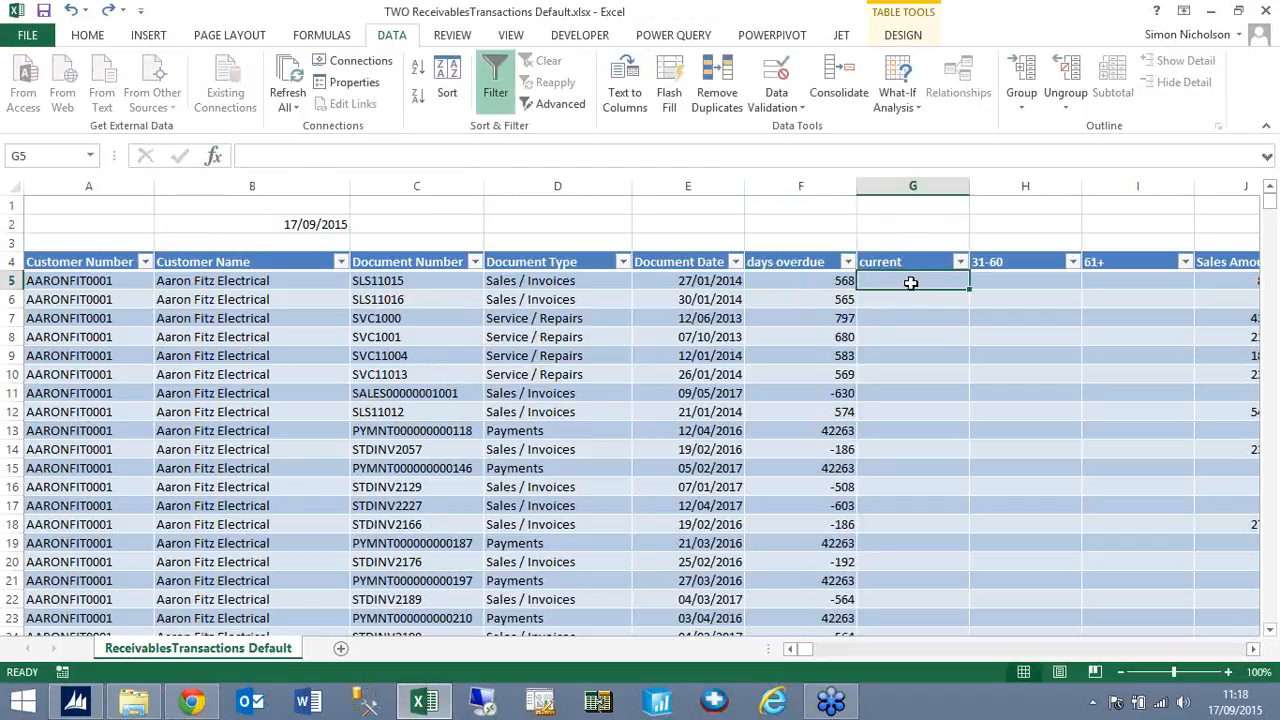
type("=")
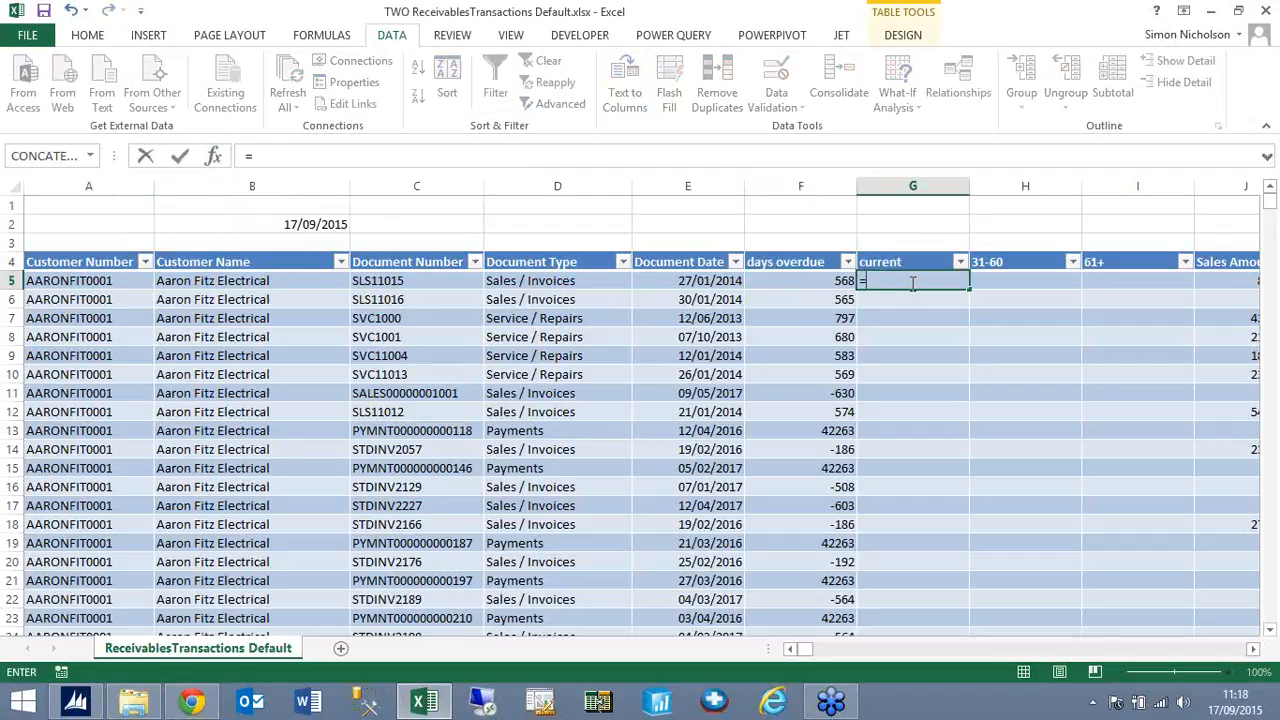
type("if(and")
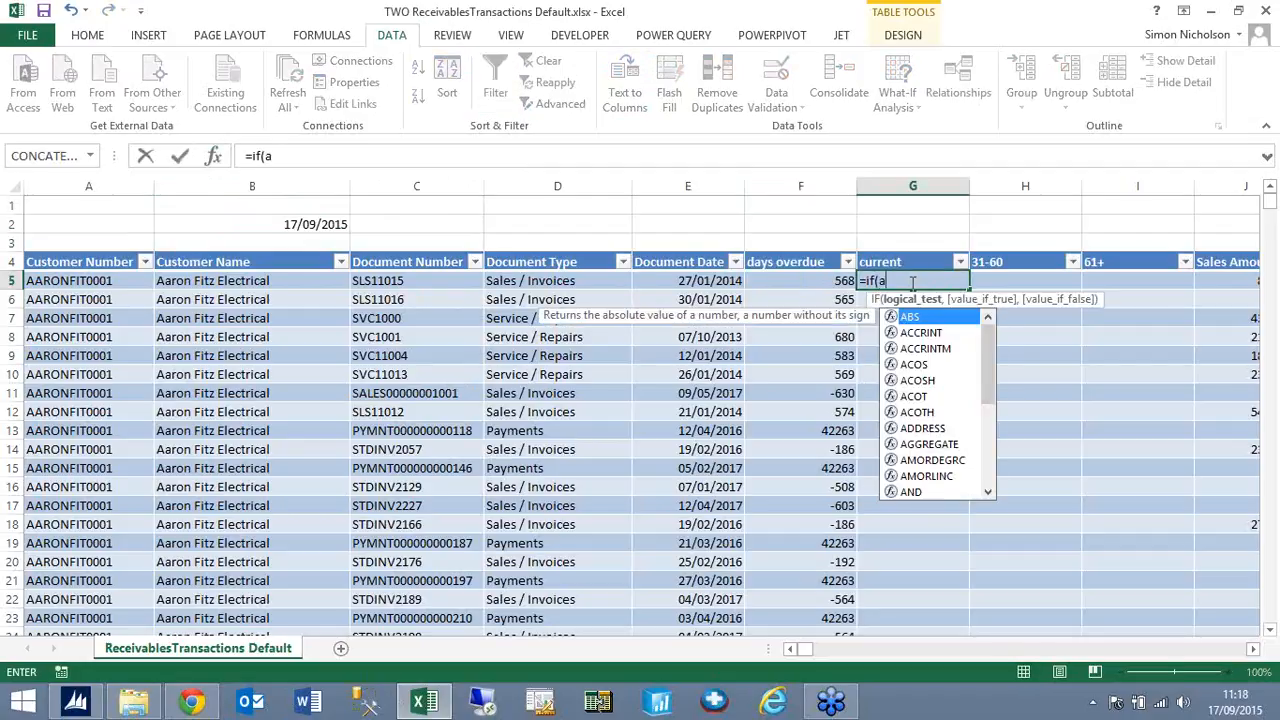
key("BackSpace")
key("BackSpace")
key("BackSpace")
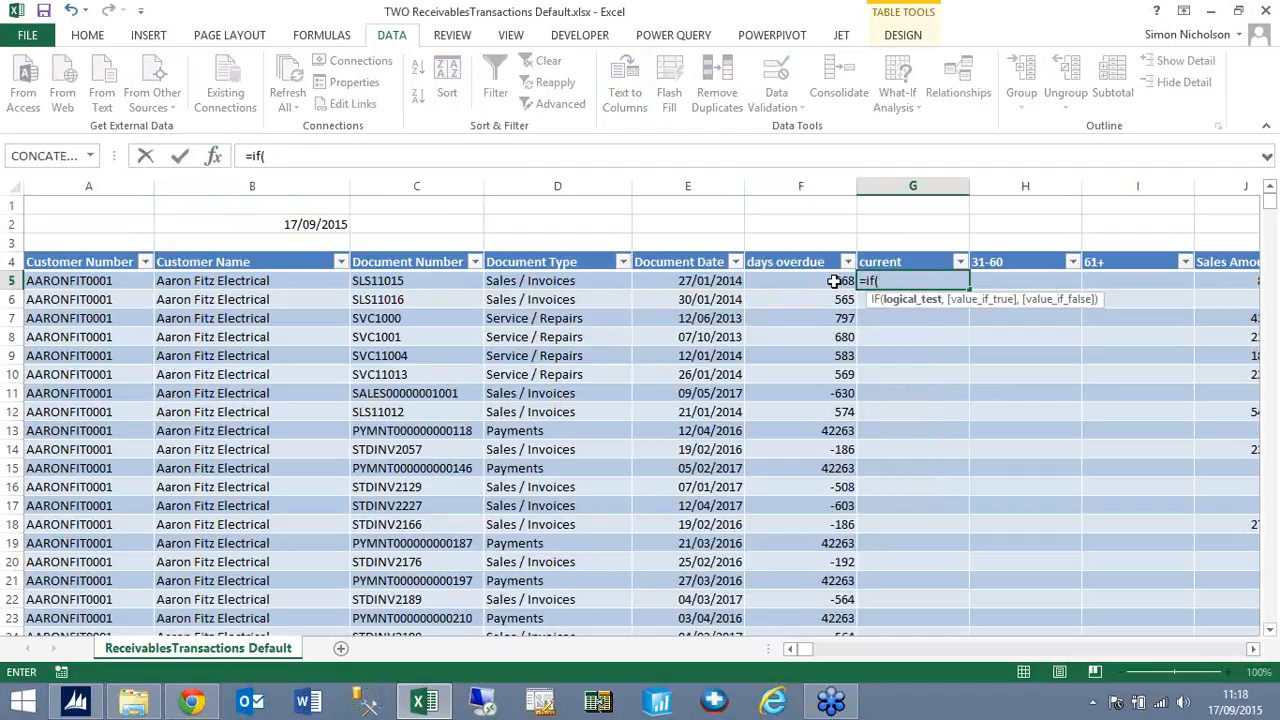
left_click(833, 281)
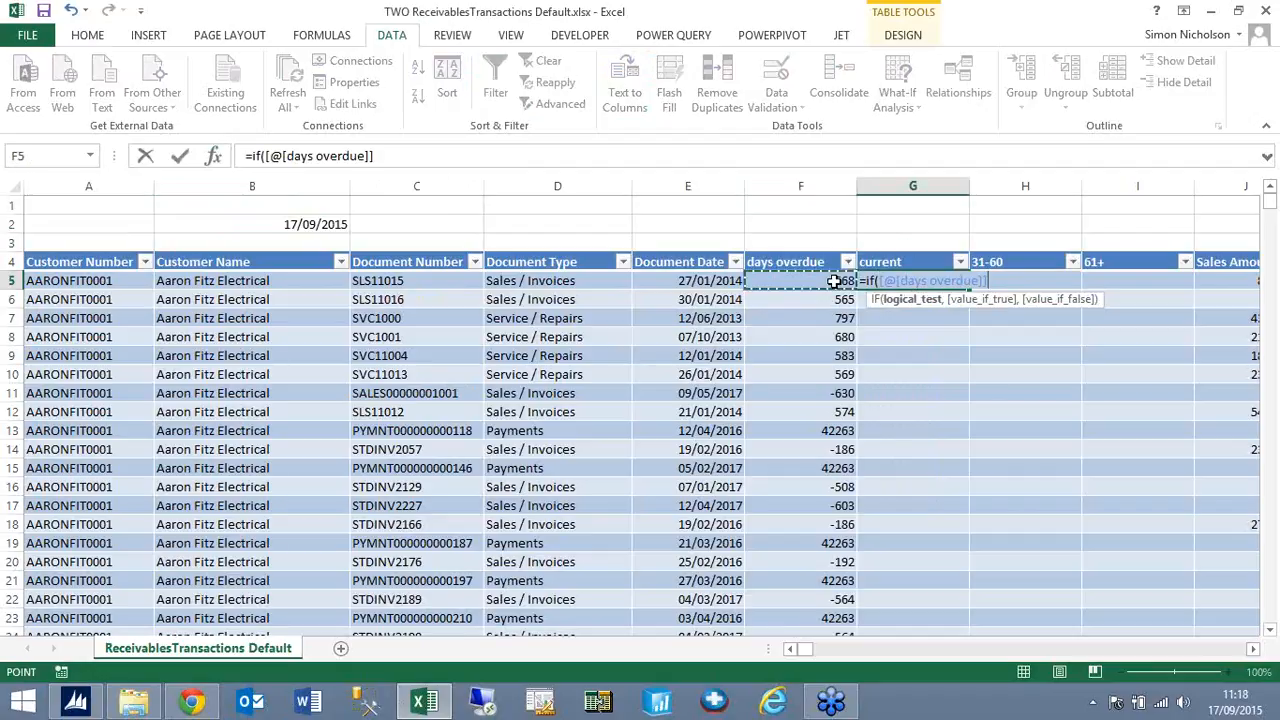
left_click(442, 156)
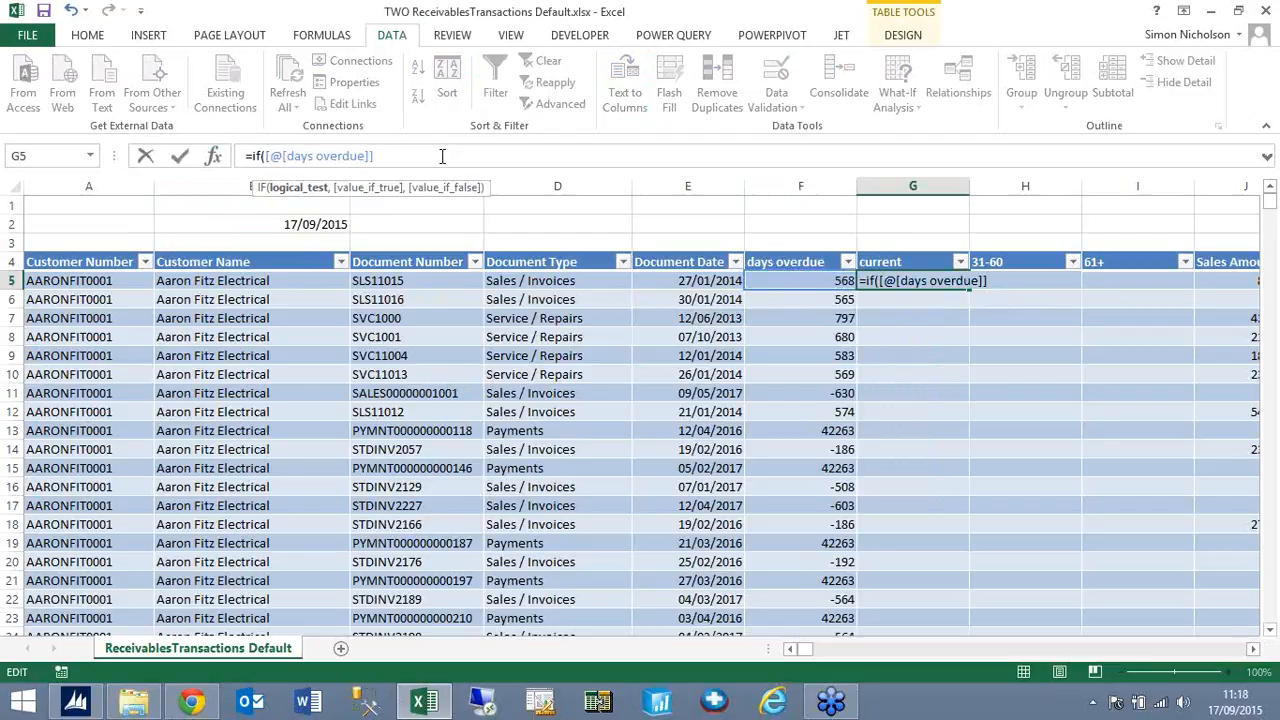
type("<30,")
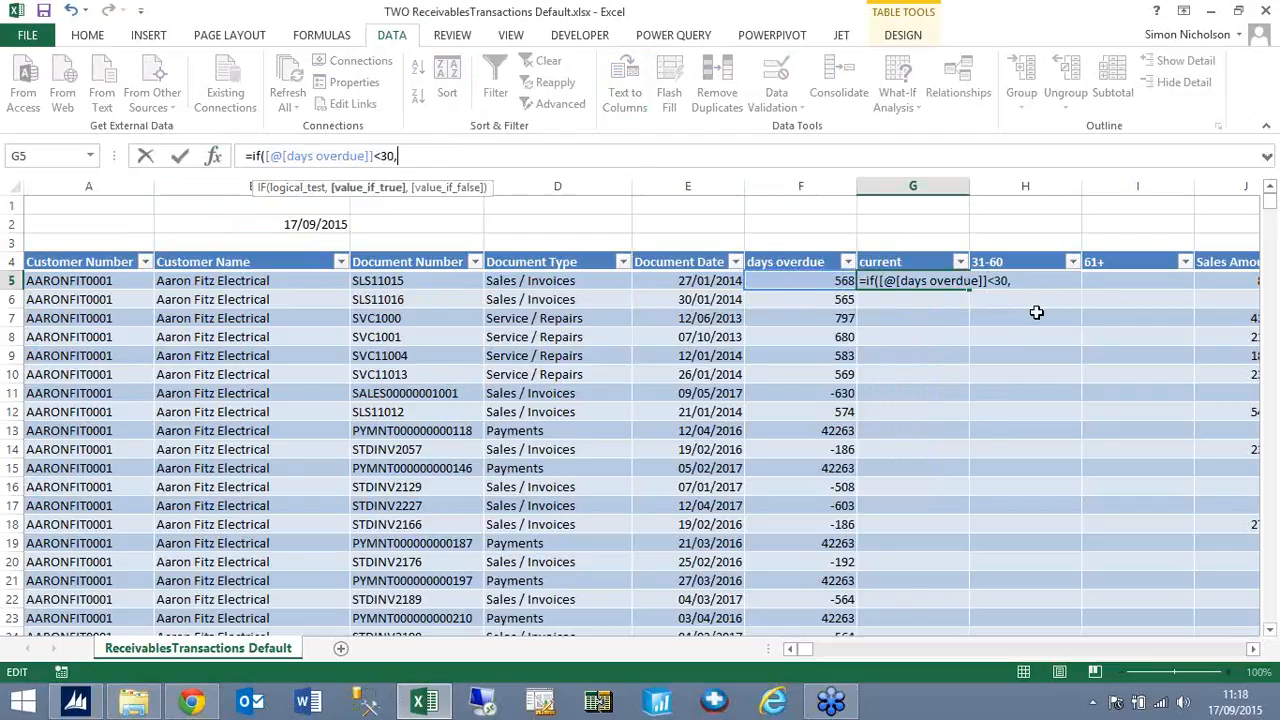
left_click_drag(812, 652, 904, 654)
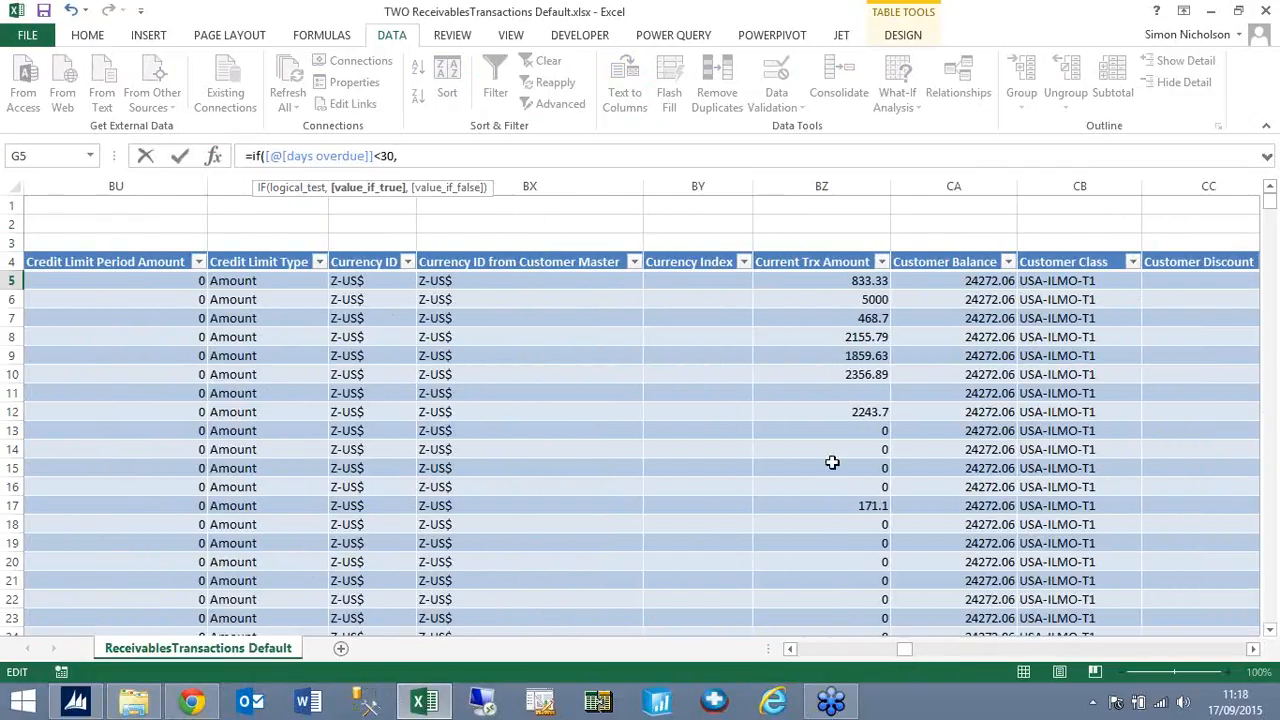
left_click(794, 287)
type(",0)")
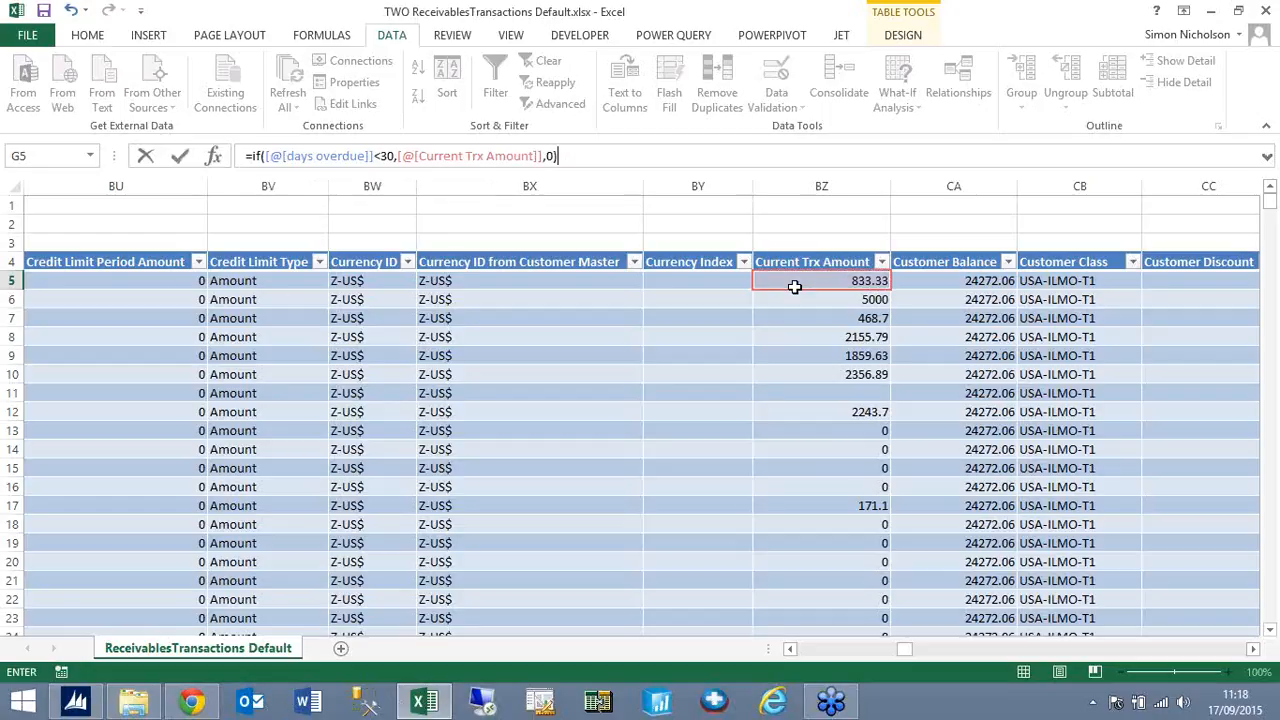
key("Return")
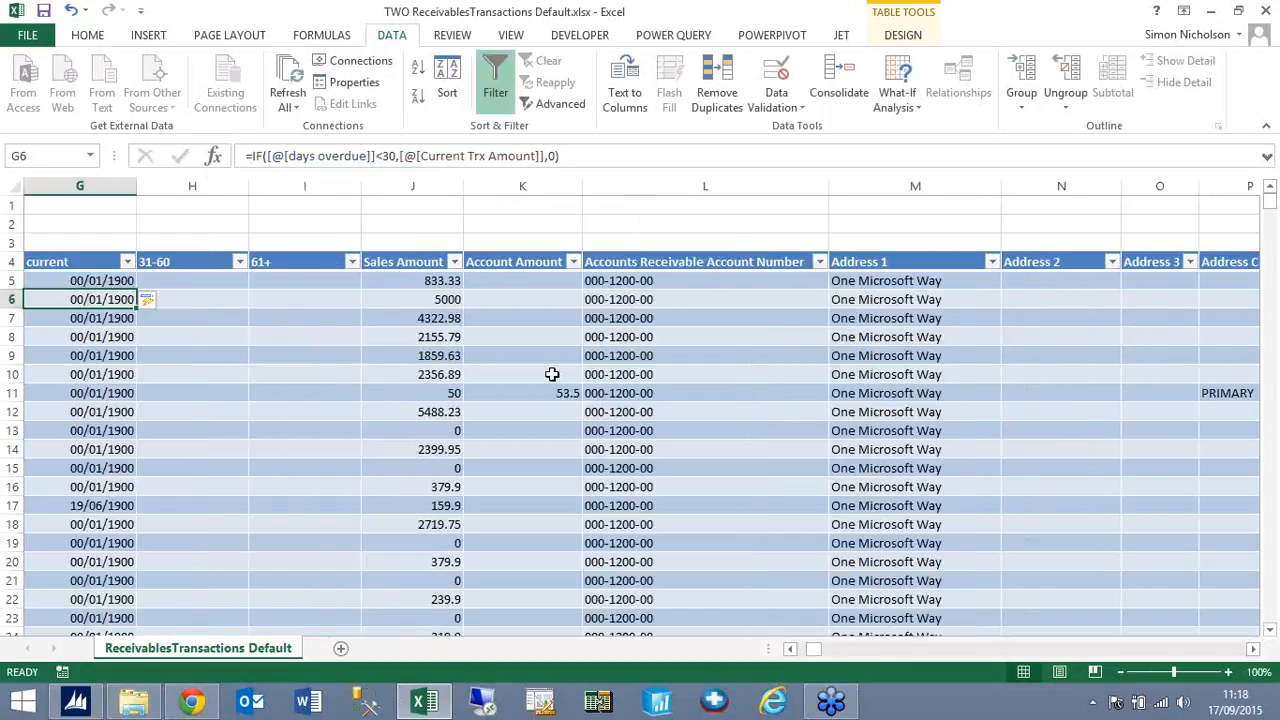
Format the current, 31-60 and 61+ columns as Number with 2 decimal places and the 1000 separator
left_click_drag(112, 184, 280, 185)
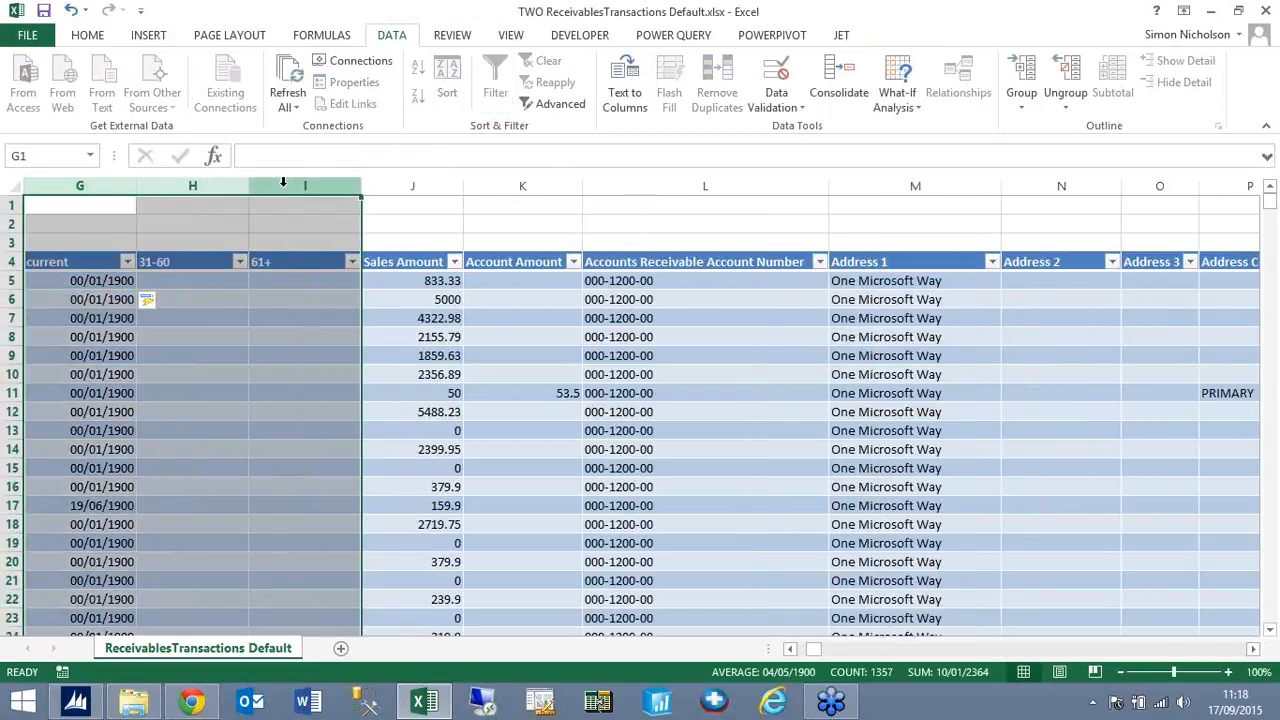
right_click(284, 185)
left_click(353, 381)
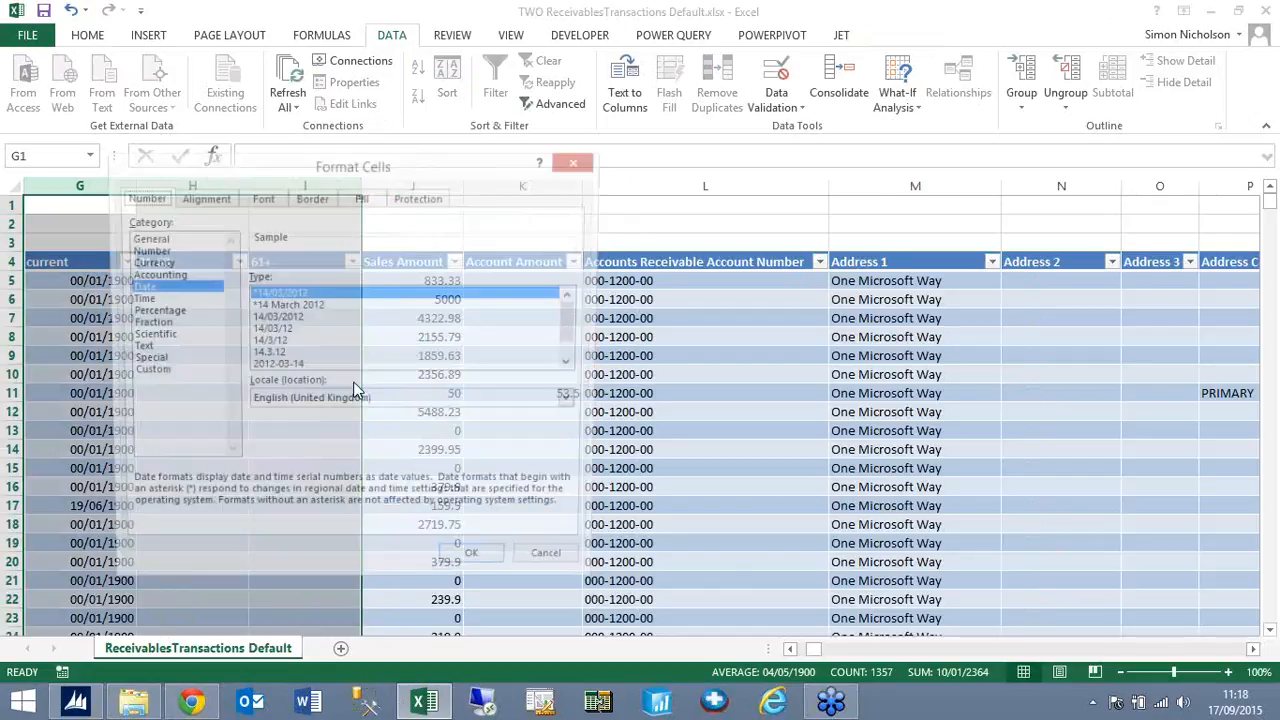
left_click(145, 250)
left_click(252, 301)
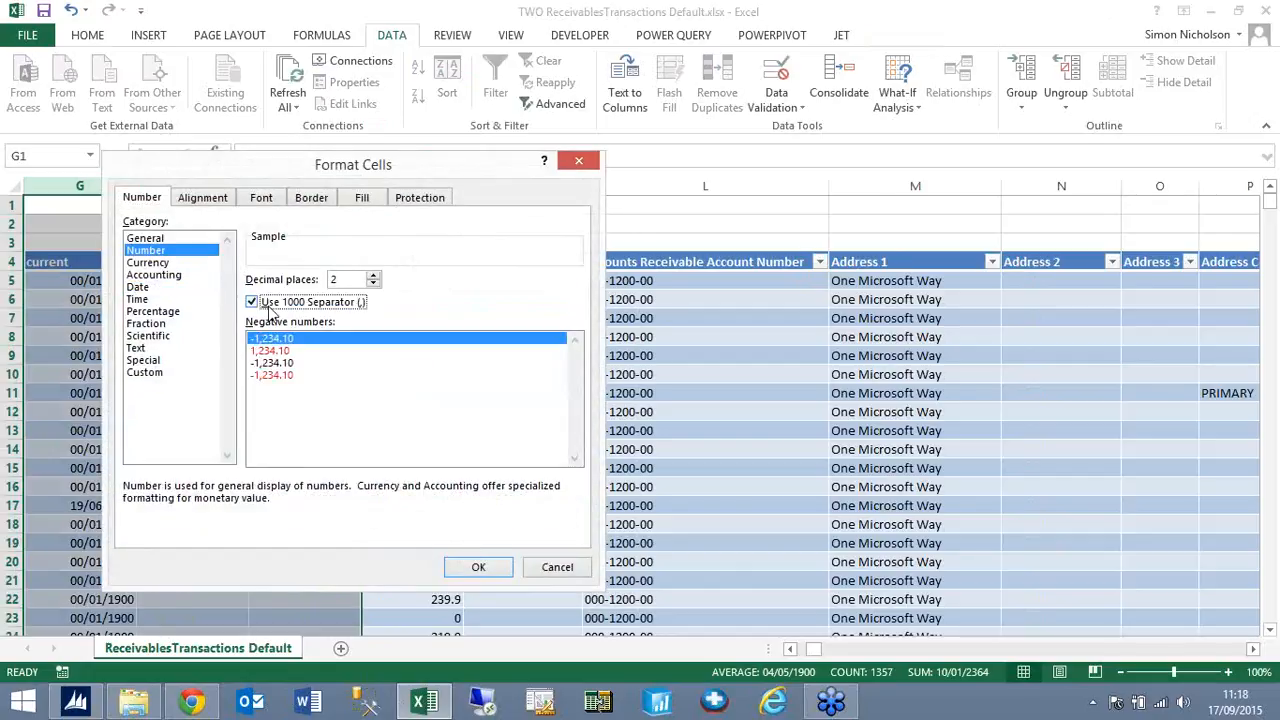
left_click(476, 565)
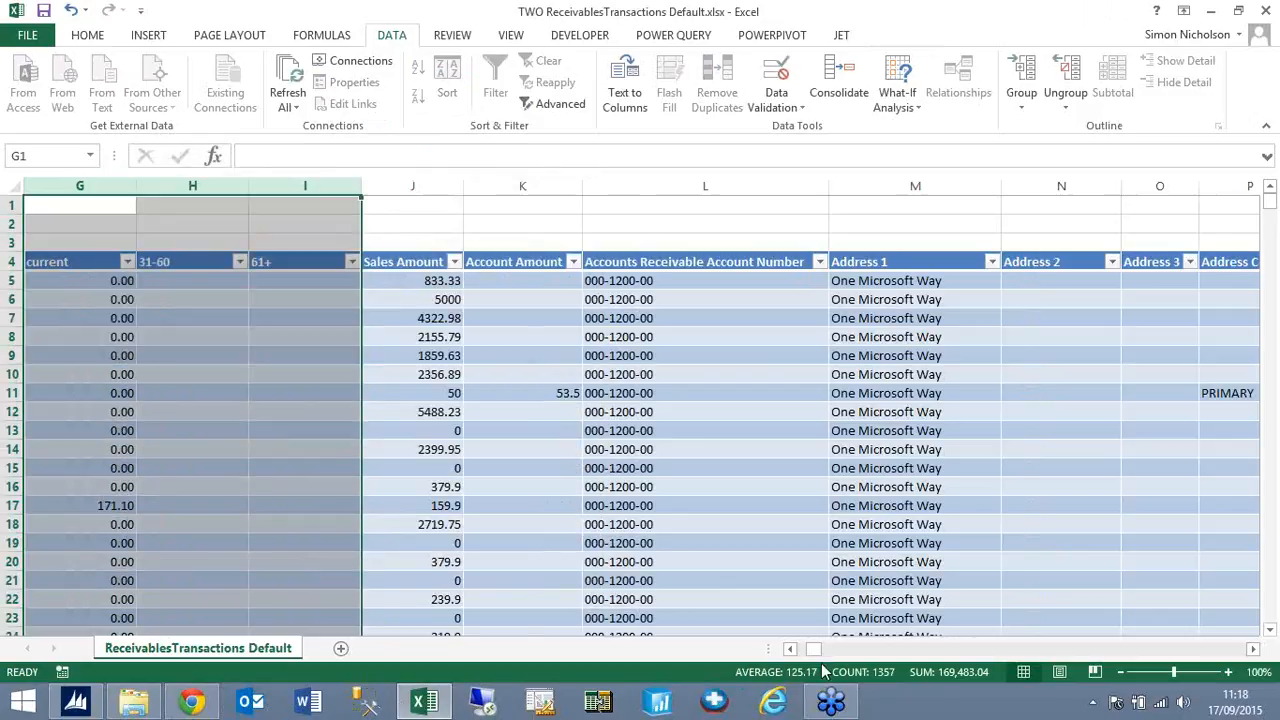
Copy the formula from the first cell of the current column into the first cell of the 31-60 column
left_click_drag(808, 647, 798, 648)
left_click(950, 276)
key("ctrl+c")
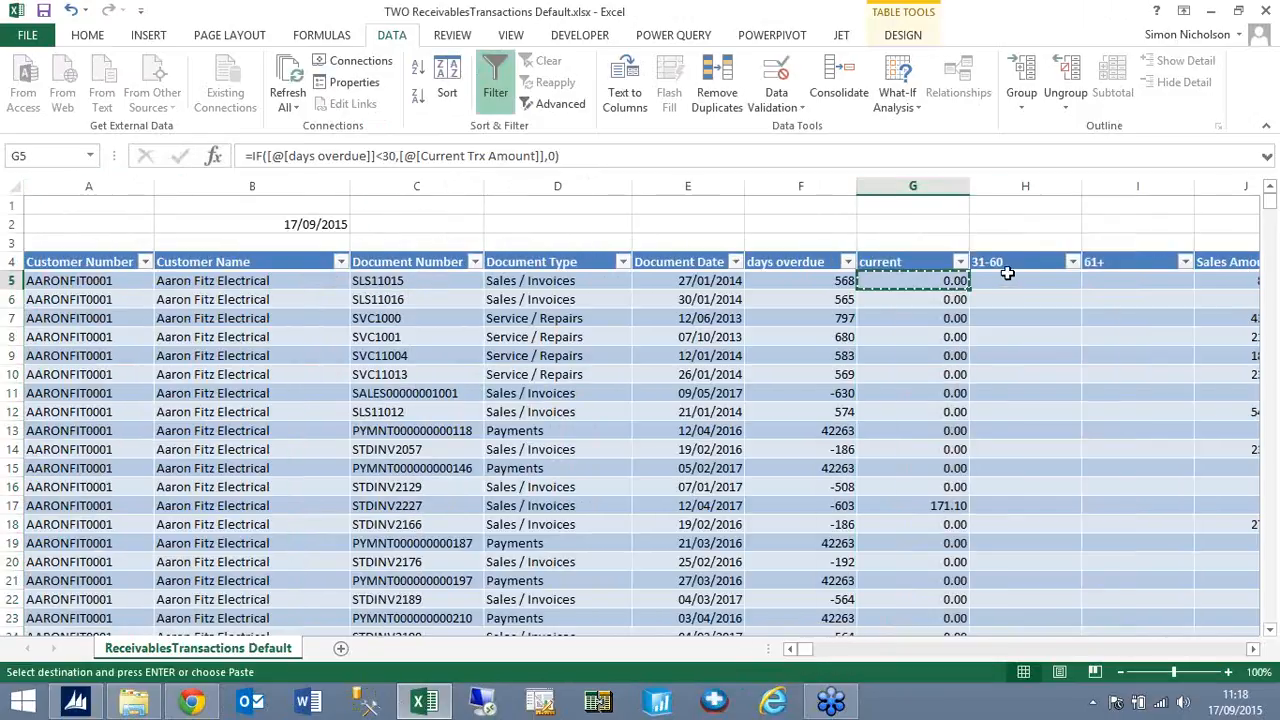
left_click(1006, 275)
key("ctrl+v")
key("Escape")
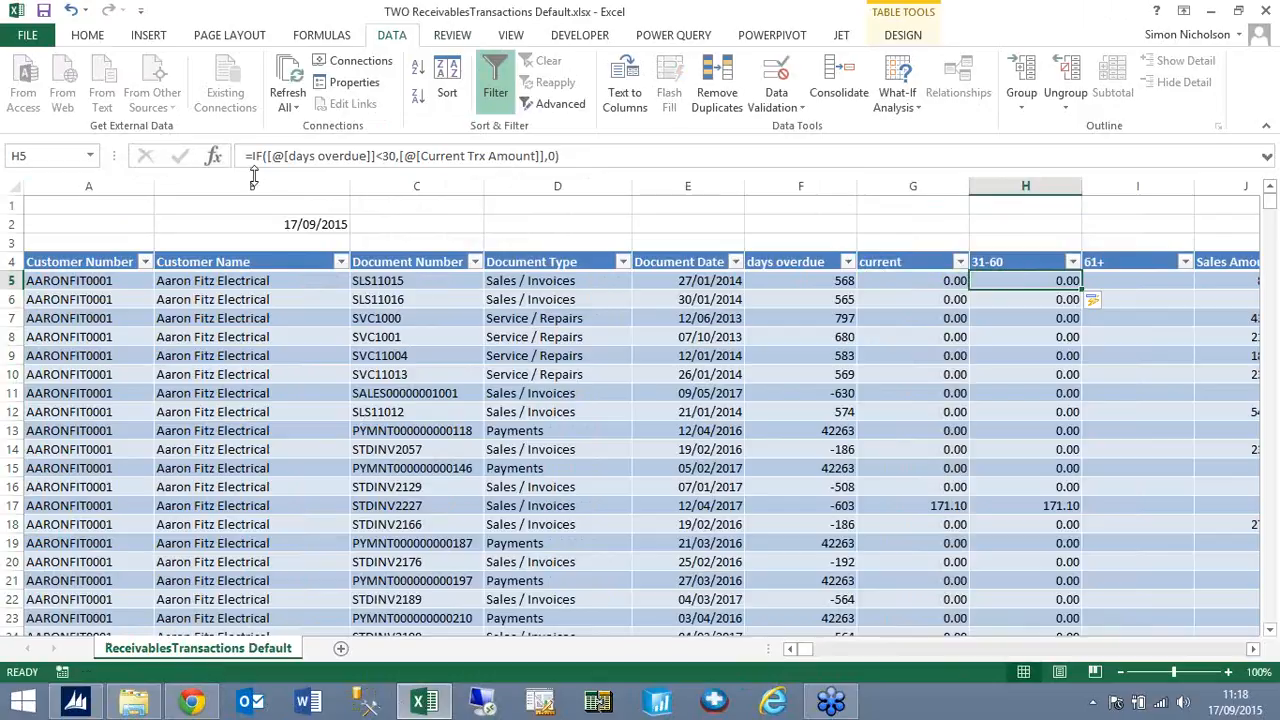
Try adding an AND test to the 31-60 formula with the condition [@[days overdue]]>30, and duplicate that condition
left_click(372, 158)
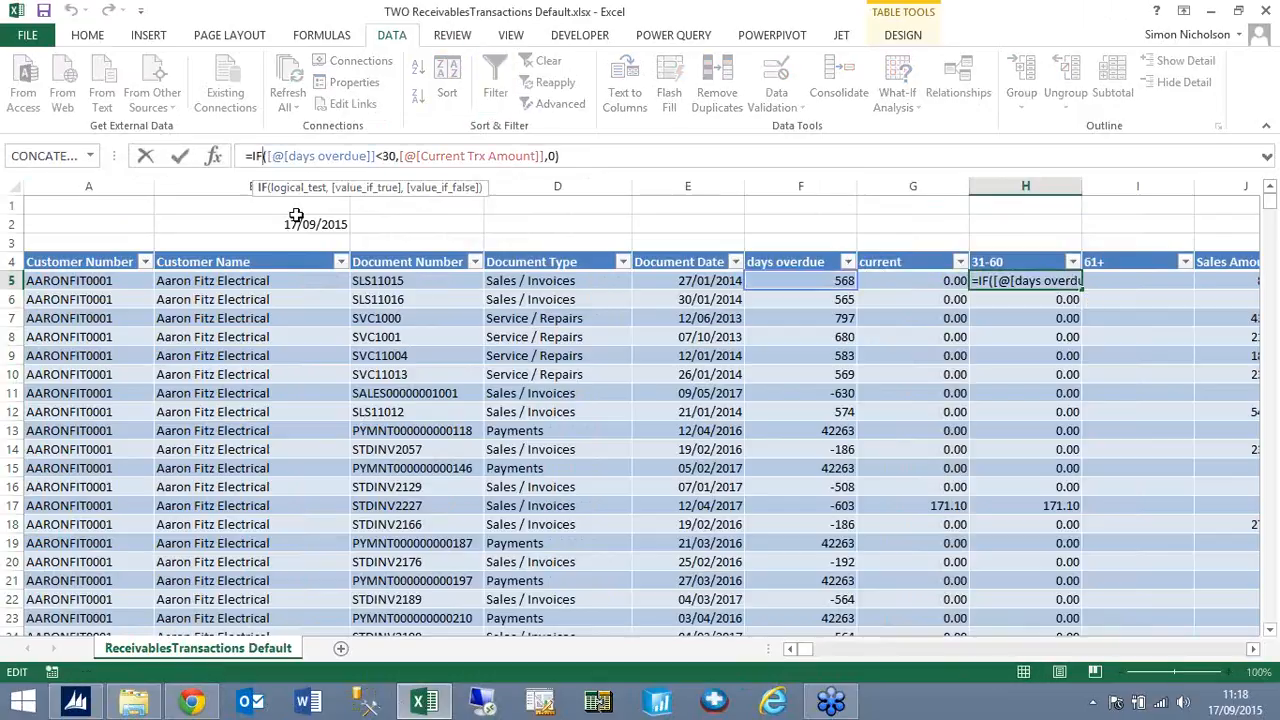
type("and(")
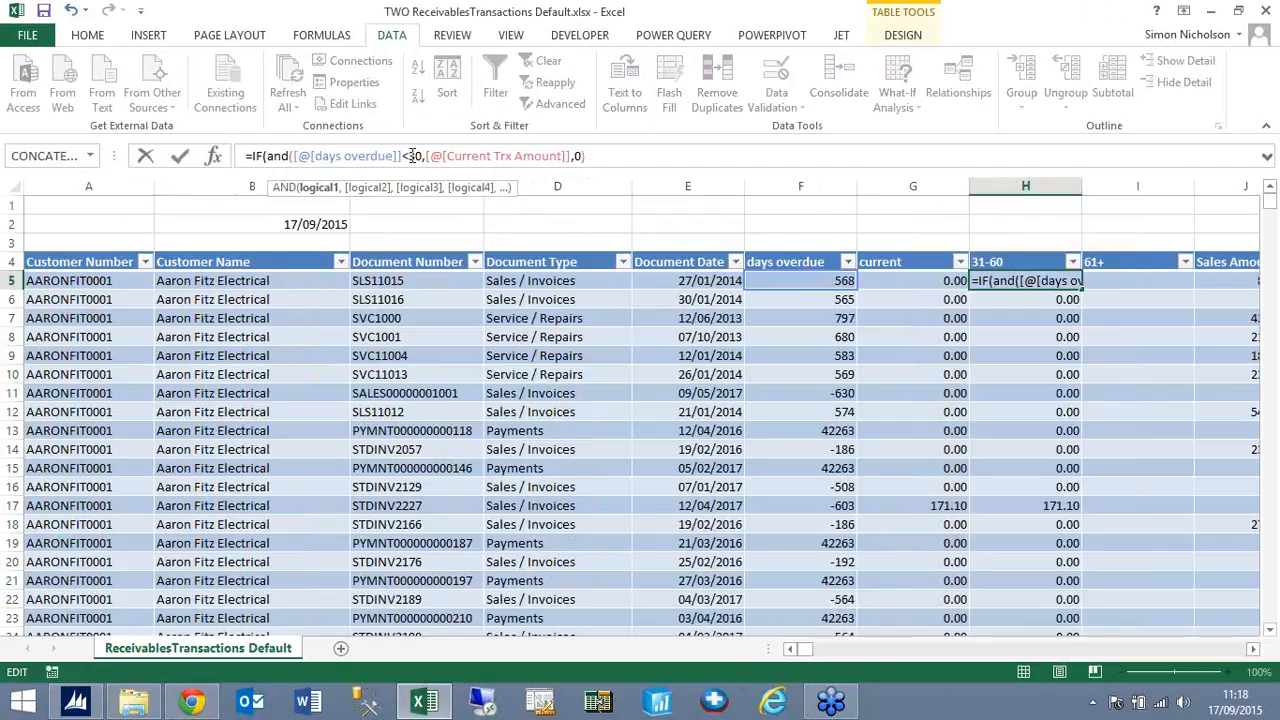
left_click(410, 156)
key("BackSpace")
type(">")
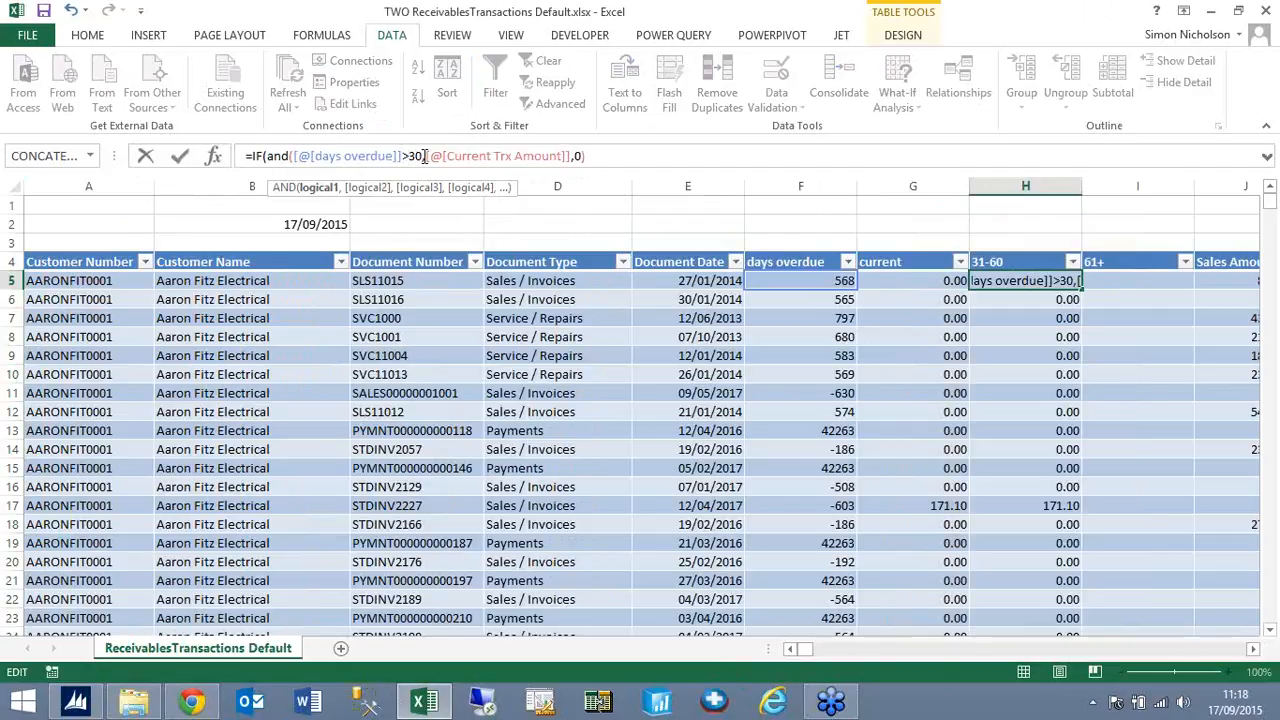
left_click(426, 158)
left_click_drag(295, 158, 420, 157)
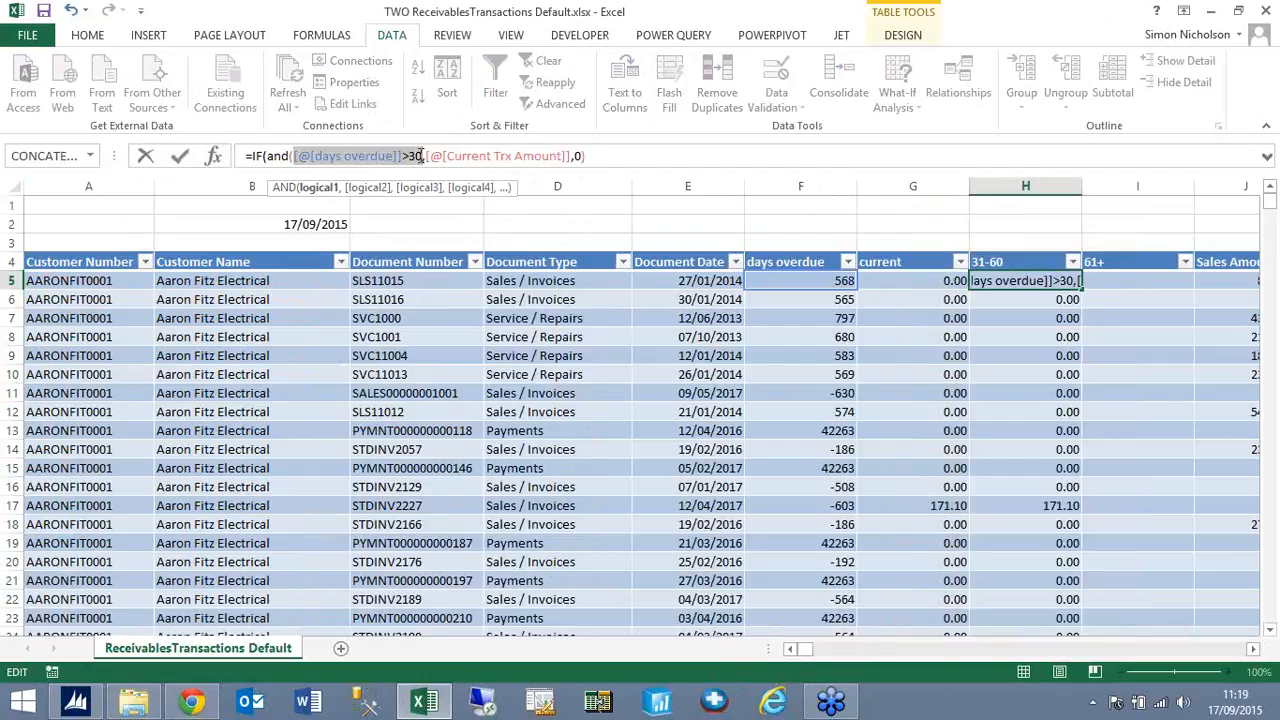
left_click(426, 158)
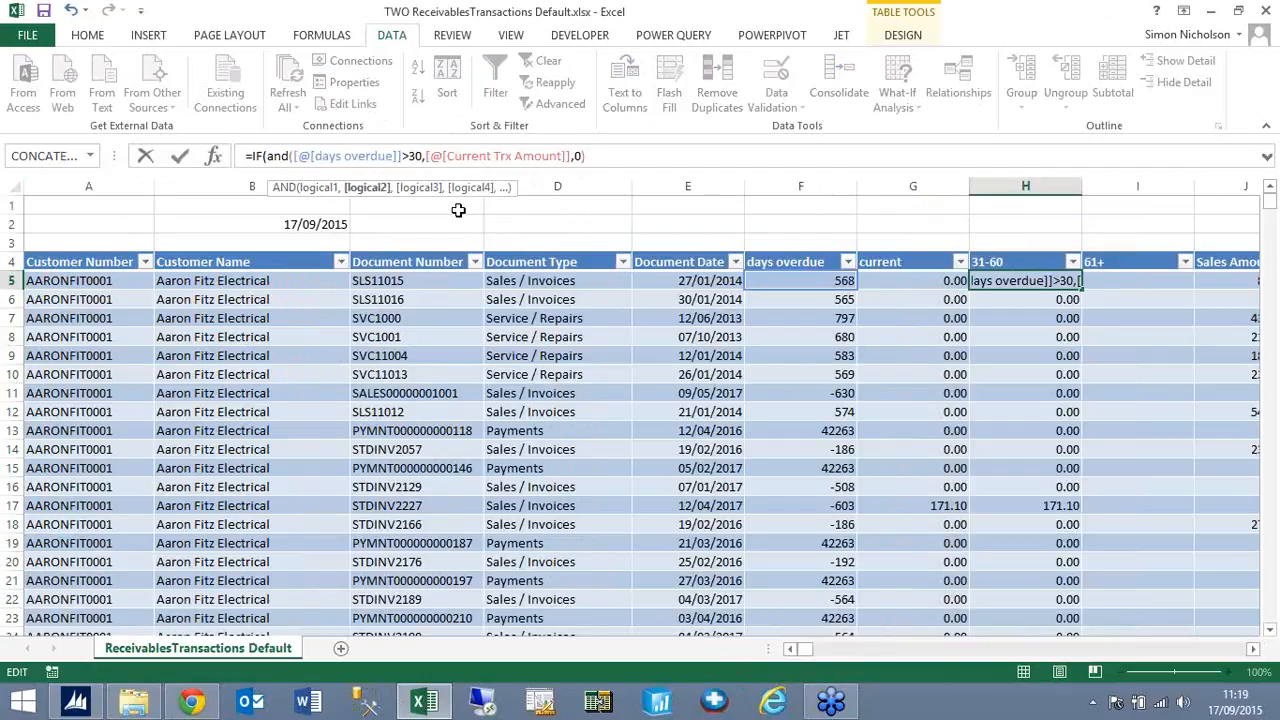
key("ctrl+v")
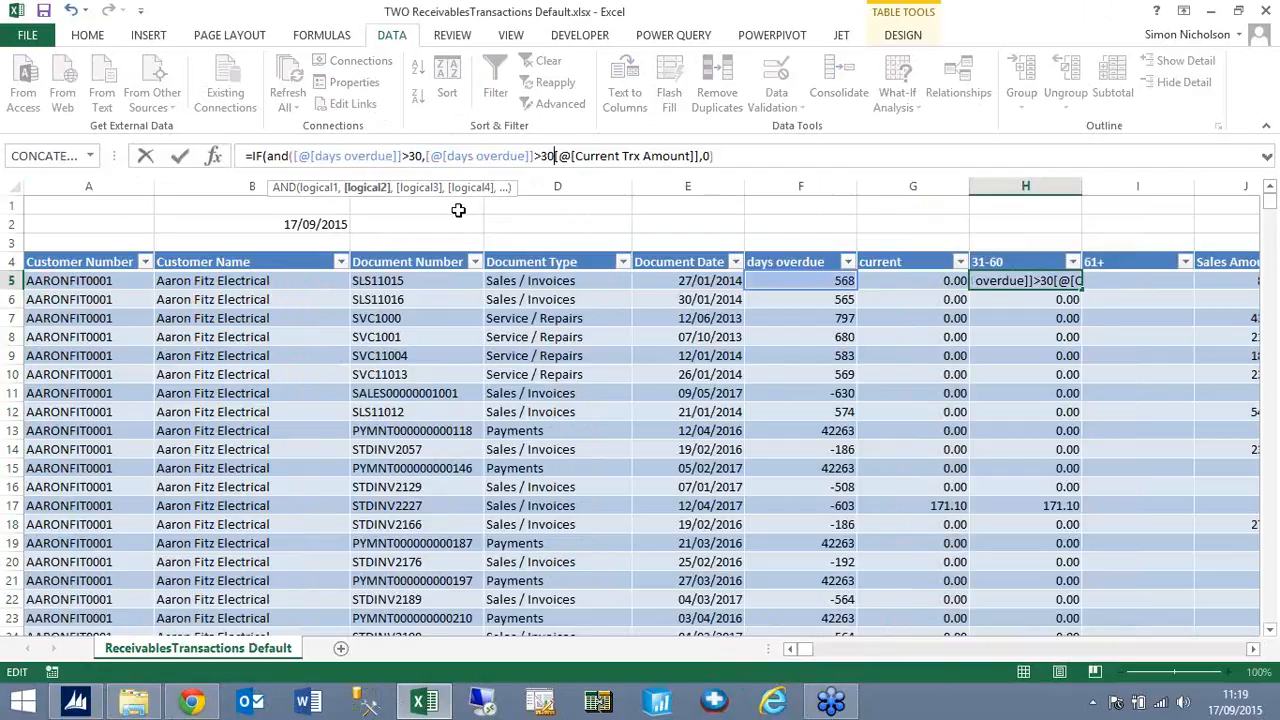
Try changing the second condition of the 31-60 formula to [@[days overdue]]<61, followed by a comma
left_click(541, 158)
key("BackSpace")
type("<")
double_click(553, 157)
type("61")
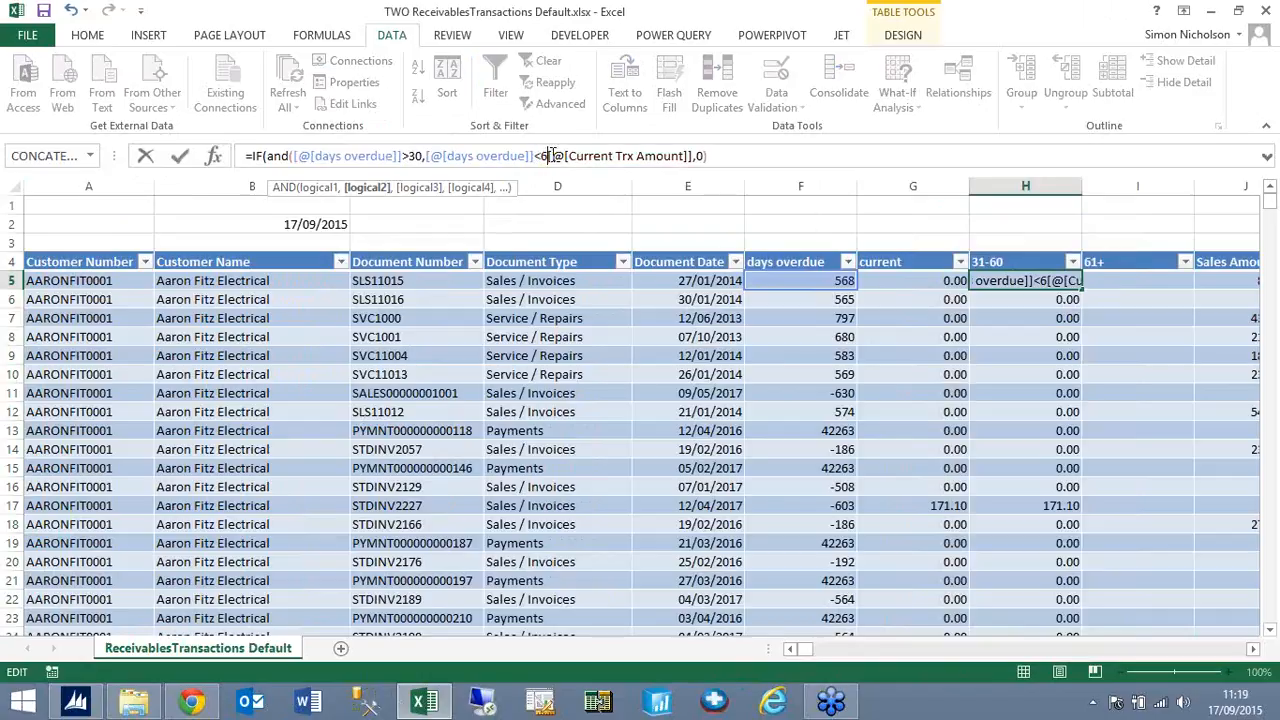
key("Return")
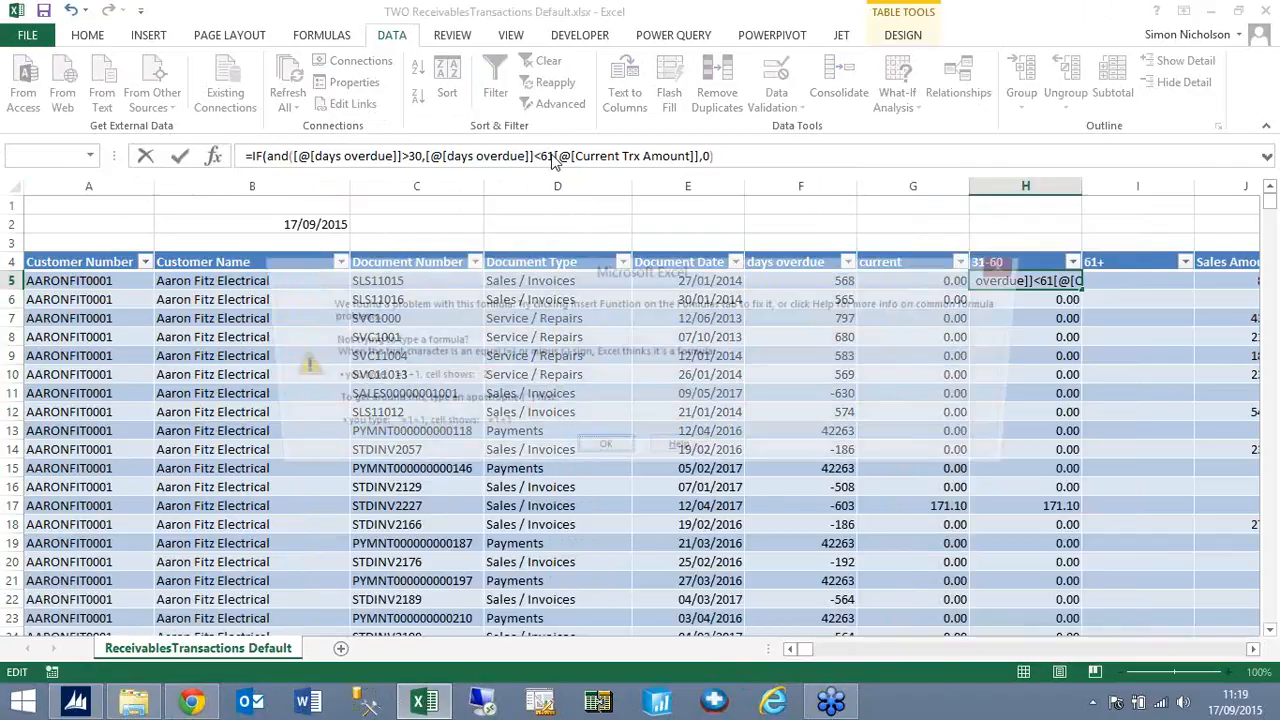
key("Return")
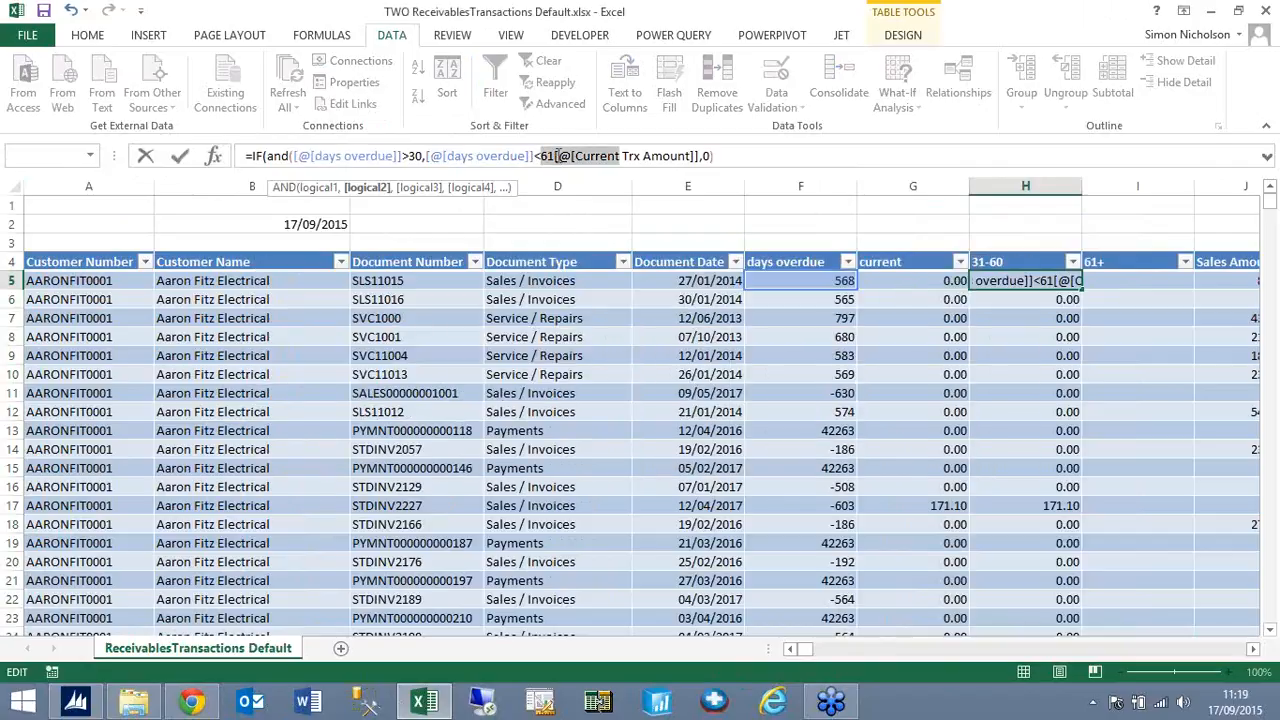
key("Left")
type(",")
key("Return")
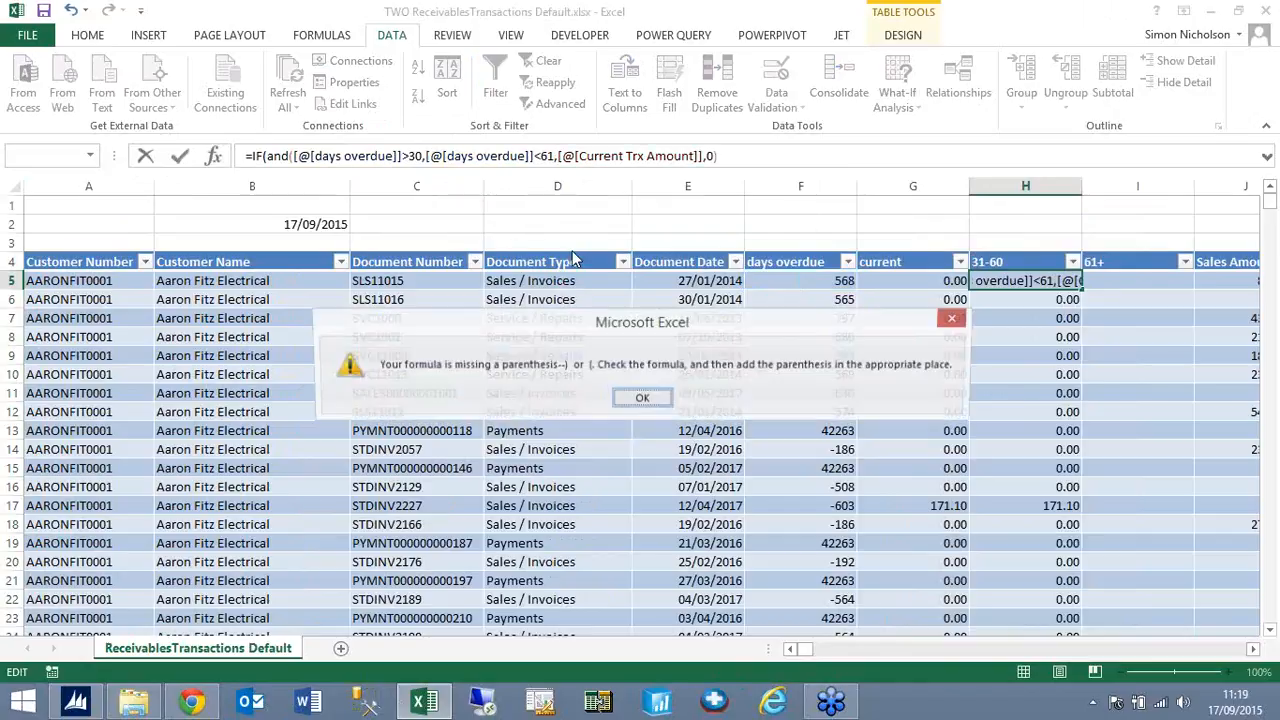
Clear the whole formula from the first cell of the 31-60 column, cell H5
key("Return")
key("BackSpace")
key("BackSpace")
key("BackSpace")
key("BackSpace")
key("BackSpace")
key("BackSpace")
key("BackSpace")
key("BackSpace")
key("BackSpace")
key("BackSpace")
key("BackSpace")
key("BackSpace")
key("BackSpace")
key("BackSpace")
key("BackSpace")
key("BackSpace")
key("BackSpace")
key("BackSpace")
key("BackSpace")
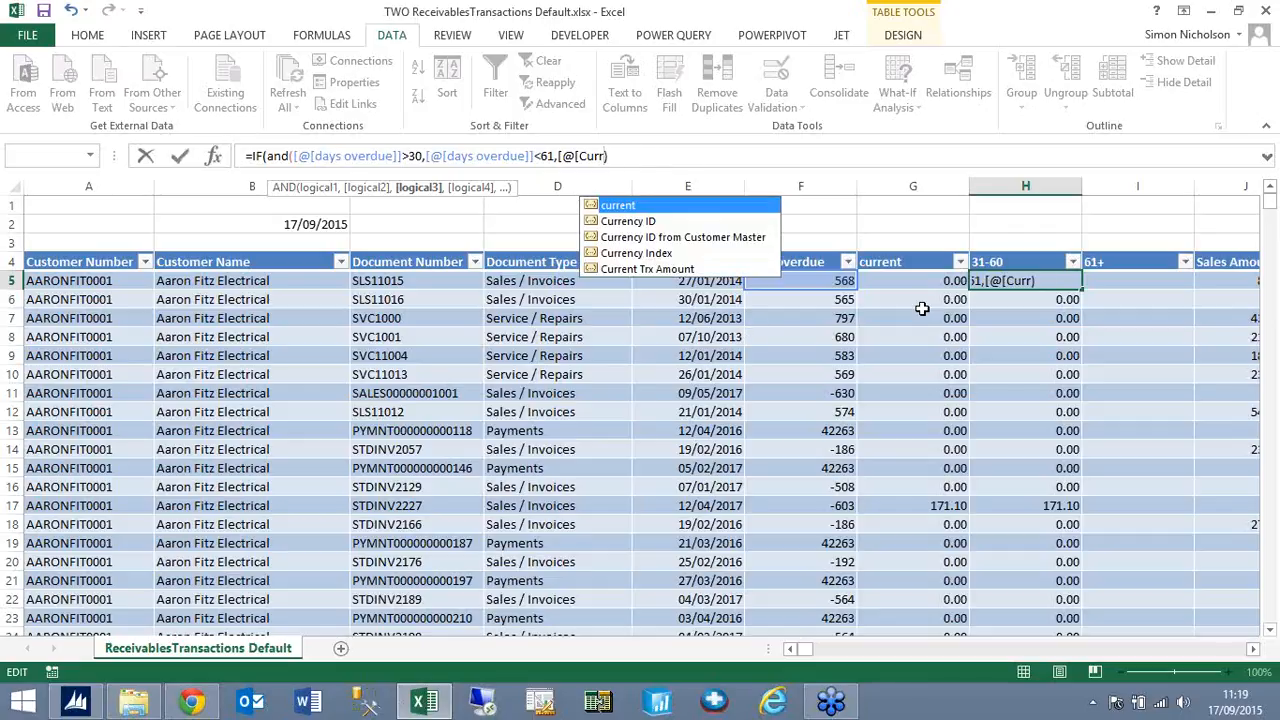
left_click_drag(665, 158, 132, 140)
key("BackSpace")
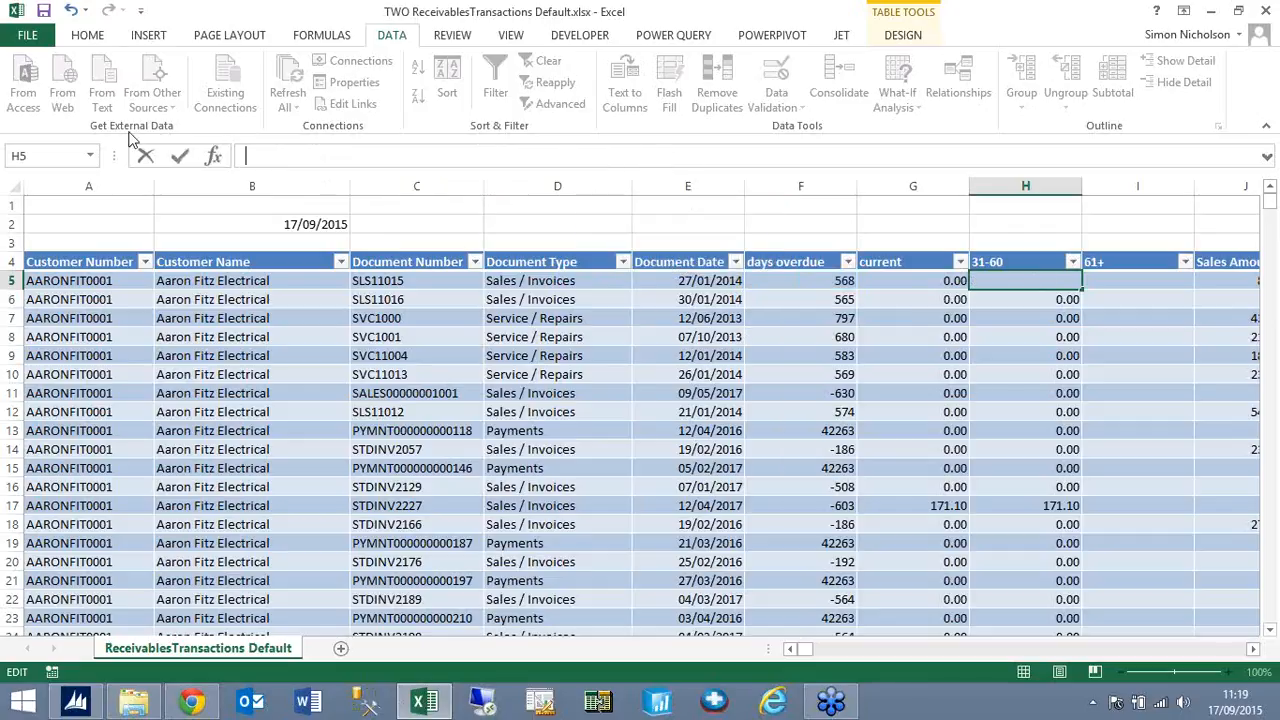
key("Return")
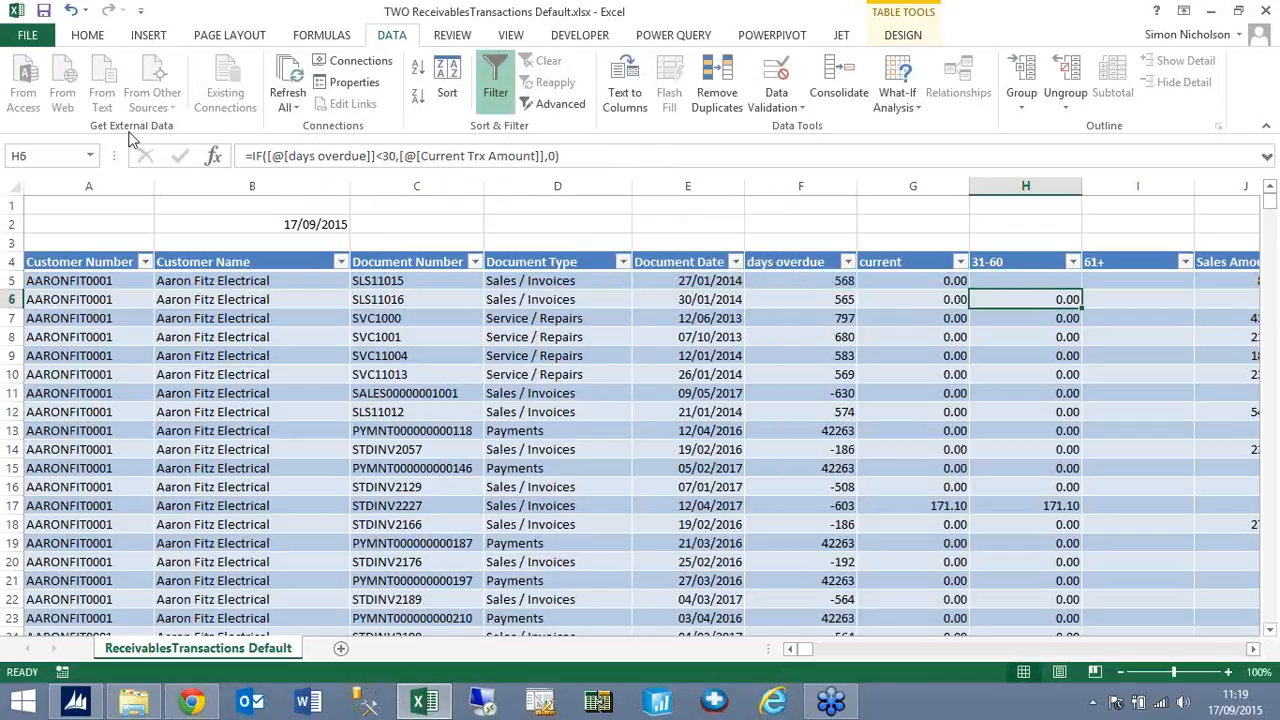
Save the workbook and preview the recommended PivotTables for the receivables table without inserting one
left_click(42, 12)
left_click(158, 37)
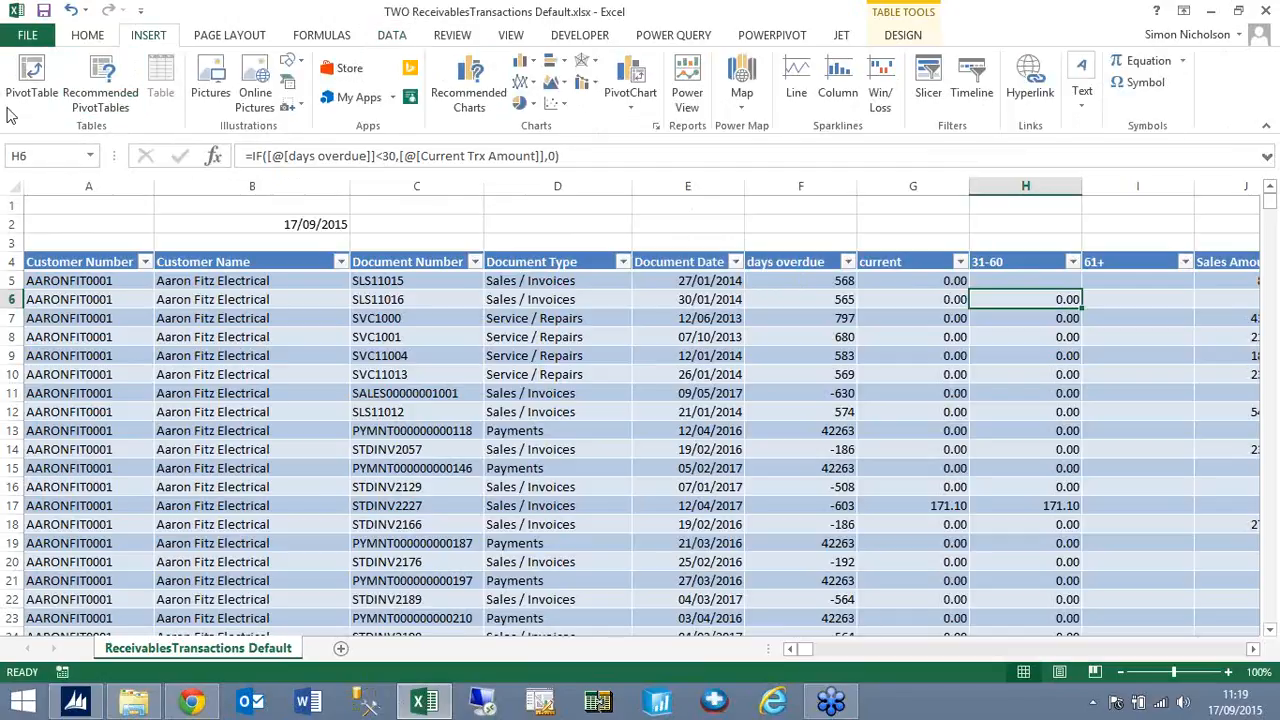
left_click(92, 104)
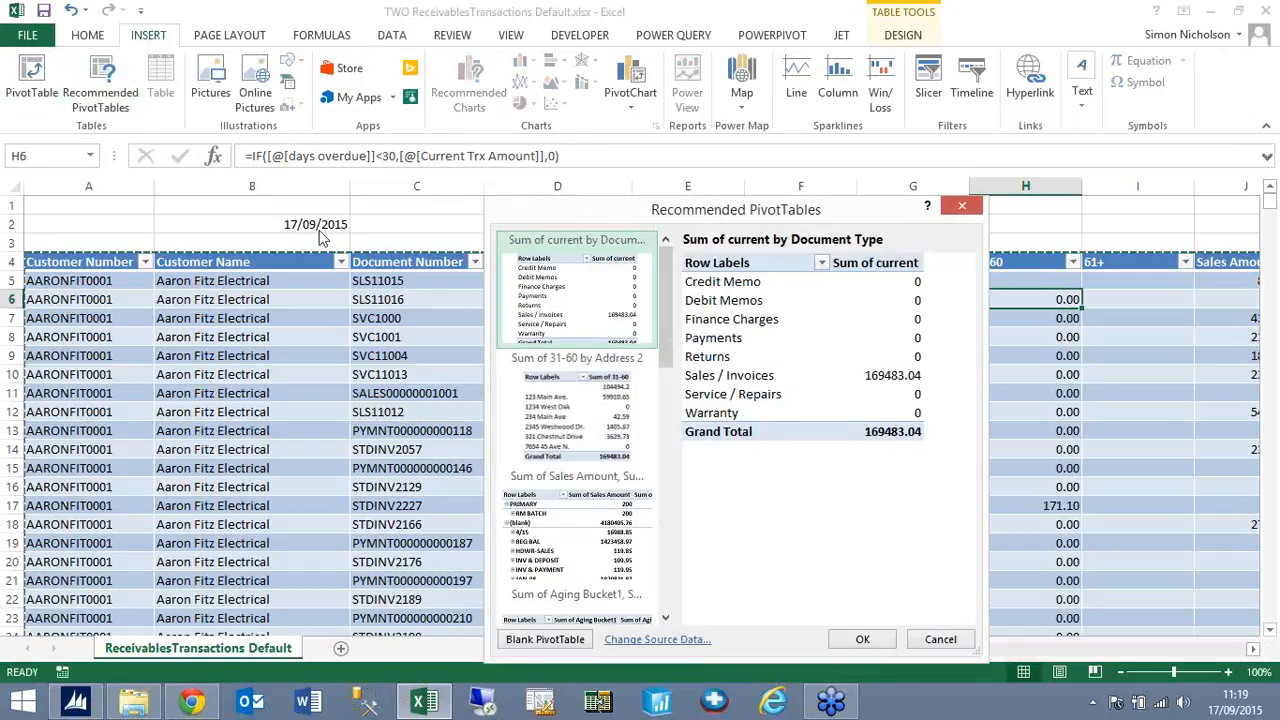
key("Escape")
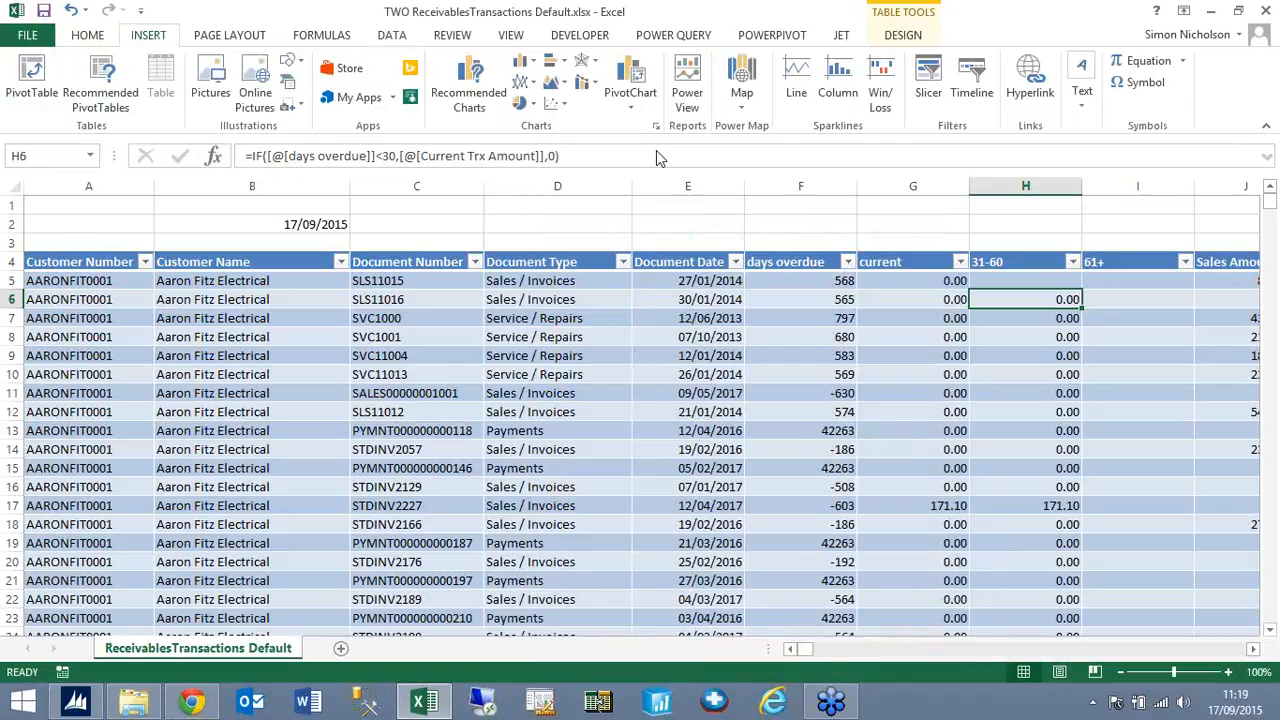
Insert a PivotChart with its PivotTable on a new worksheet, based on the receivables transactions table
key("alt+n")
key("v")
left_click(810, 526)
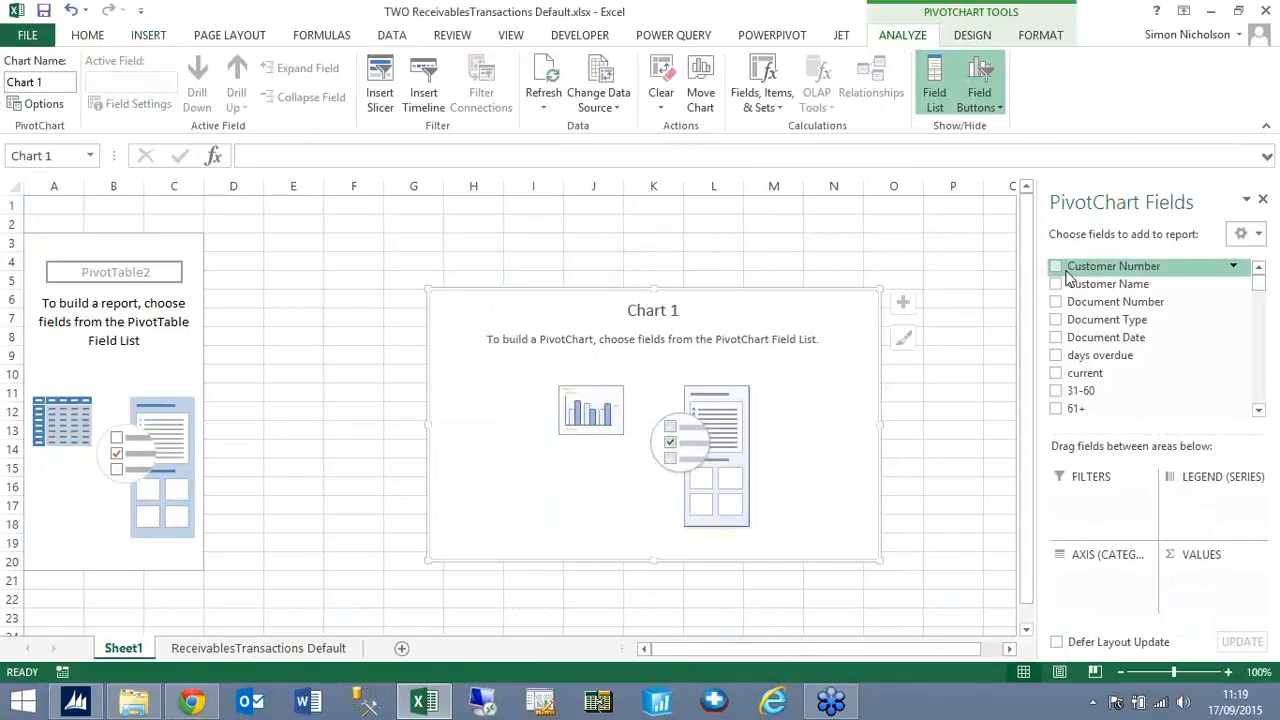
Add the Customer Number, current, 31-60, 61+ and Sales Amount fields to the PivotChart
left_click(1056, 267)
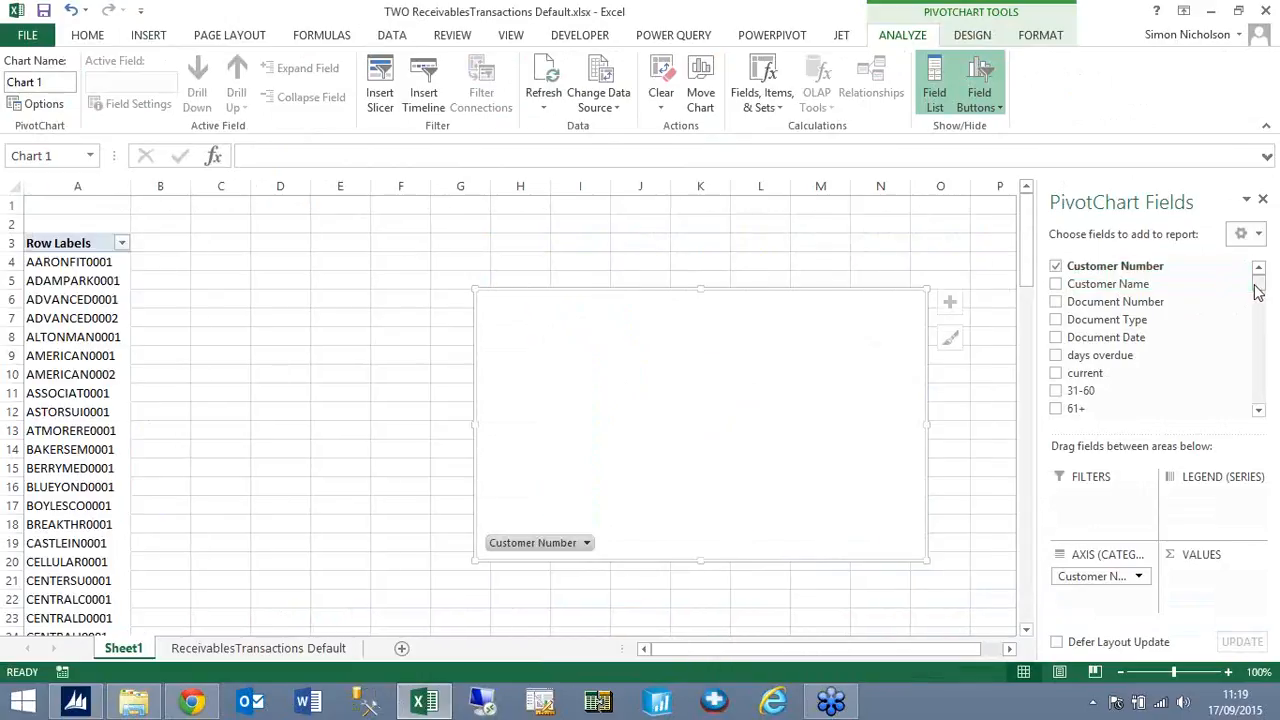
mouse_move(1258, 288)
left_mouse_down()
mouse_move(1260, 315)
mouse_move(1262, 290)
left_mouse_up()
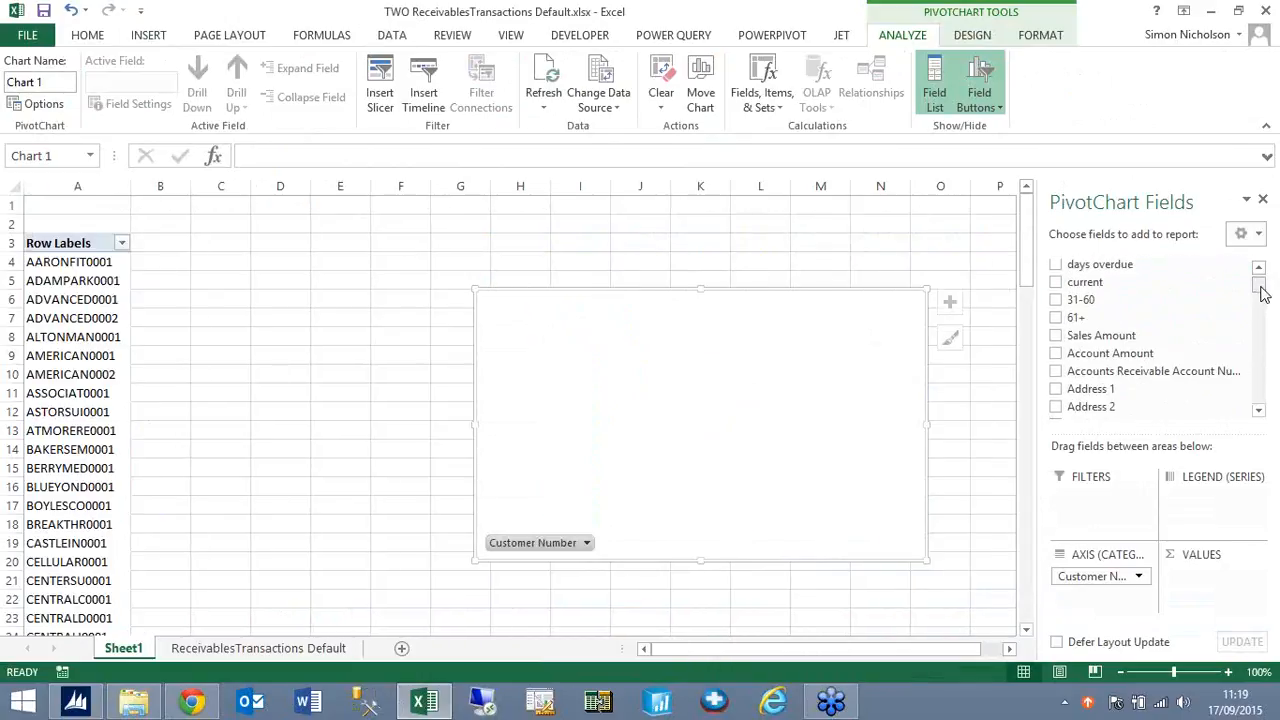
left_click(1056, 283)
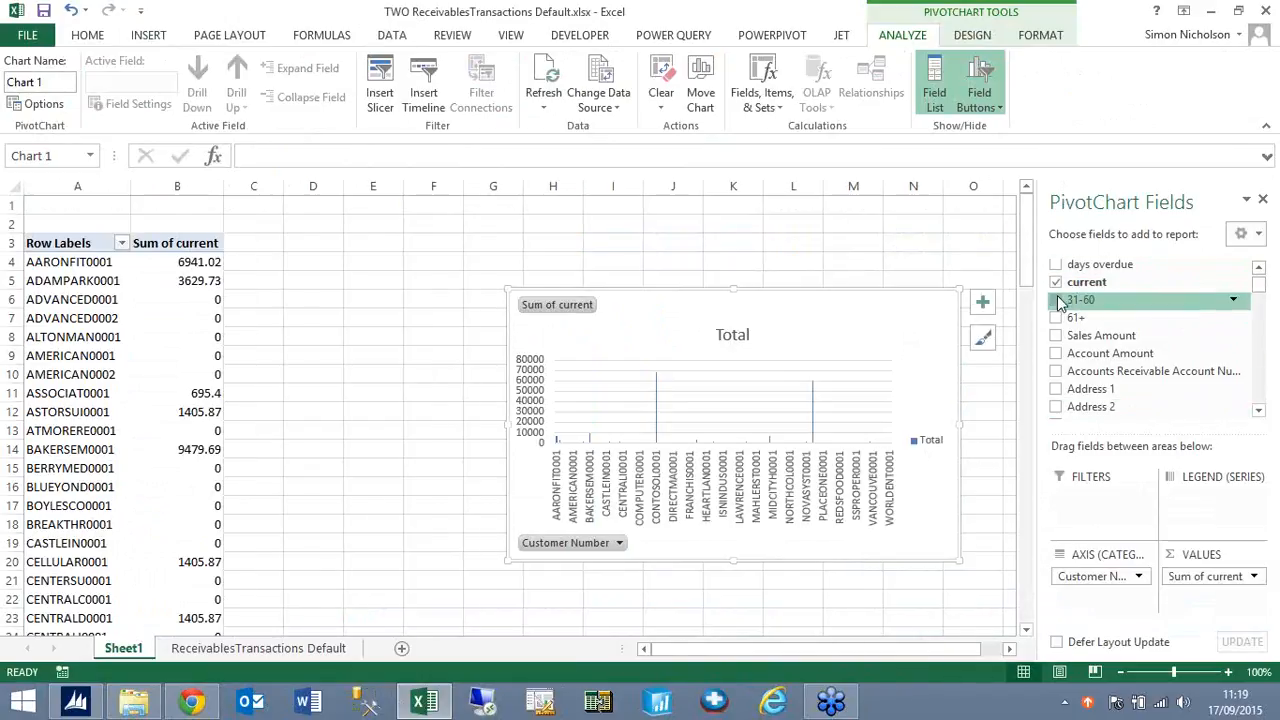
left_click(1056, 300)
left_click(1056, 318)
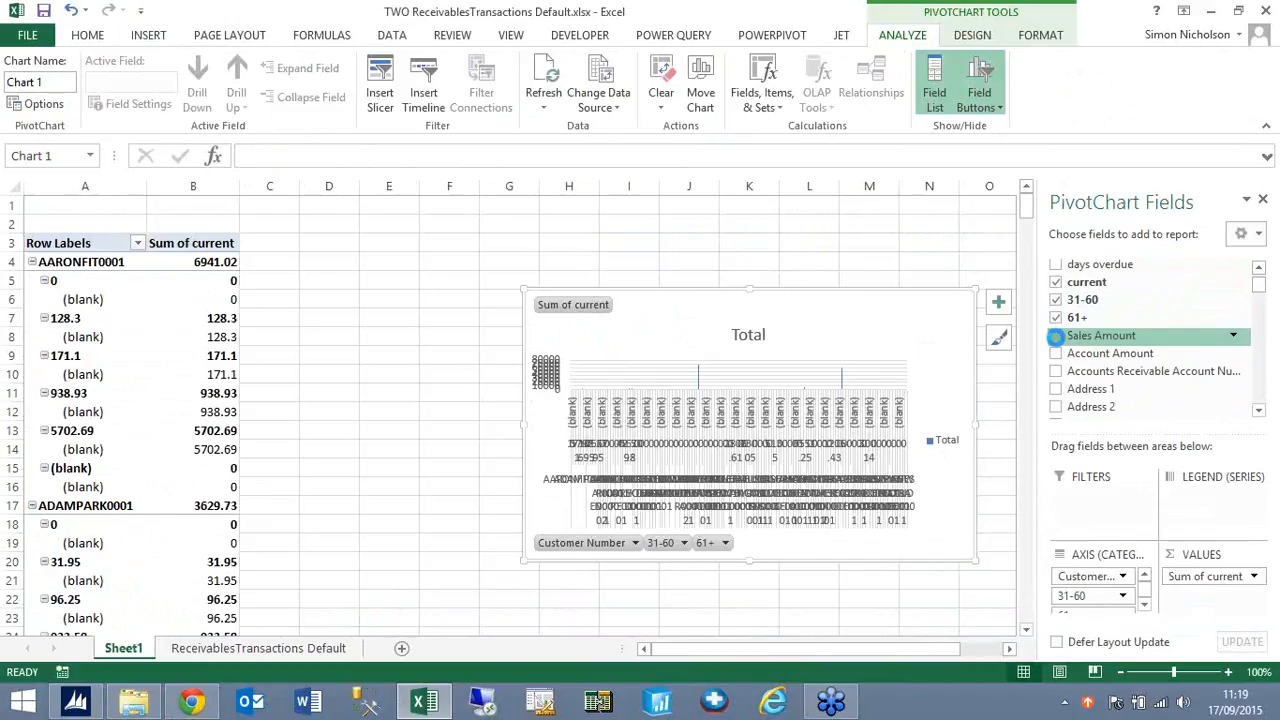
left_click(1056, 336)
Change the PivotChart to a Pie chart and move it up beside the pivot table's data
right_click(745, 319)
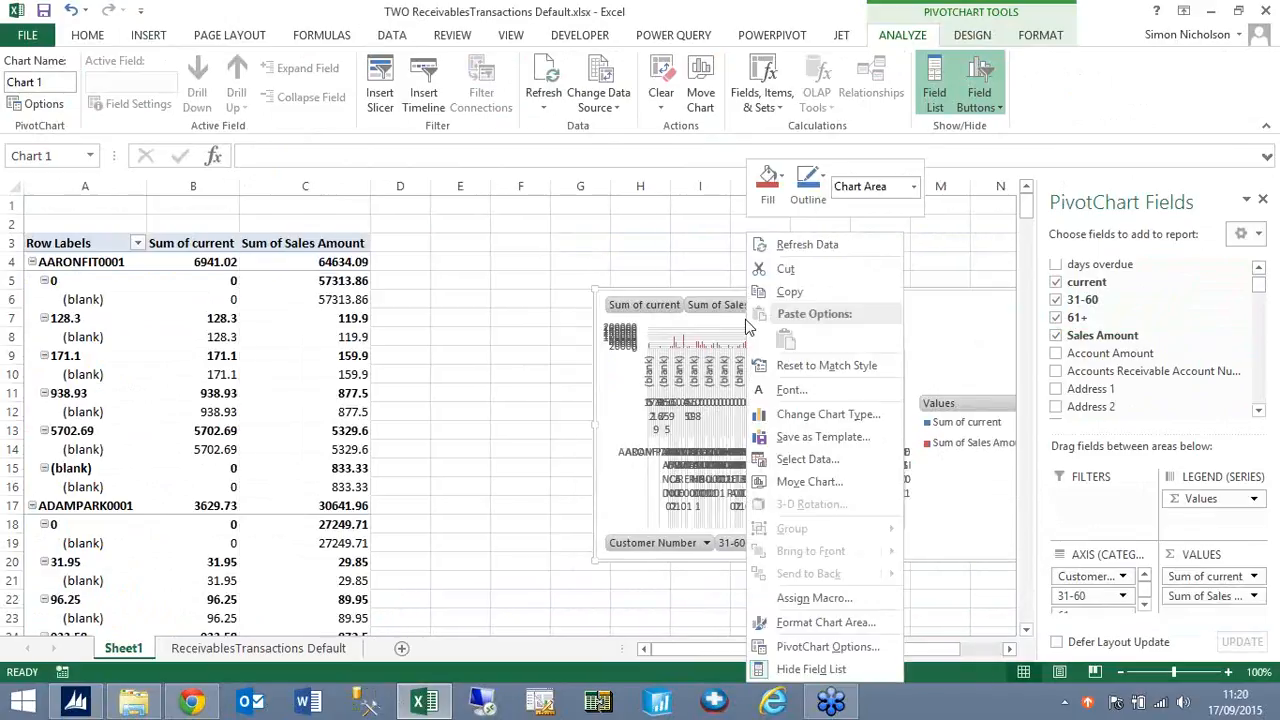
left_click(826, 414)
left_click(237, 226)
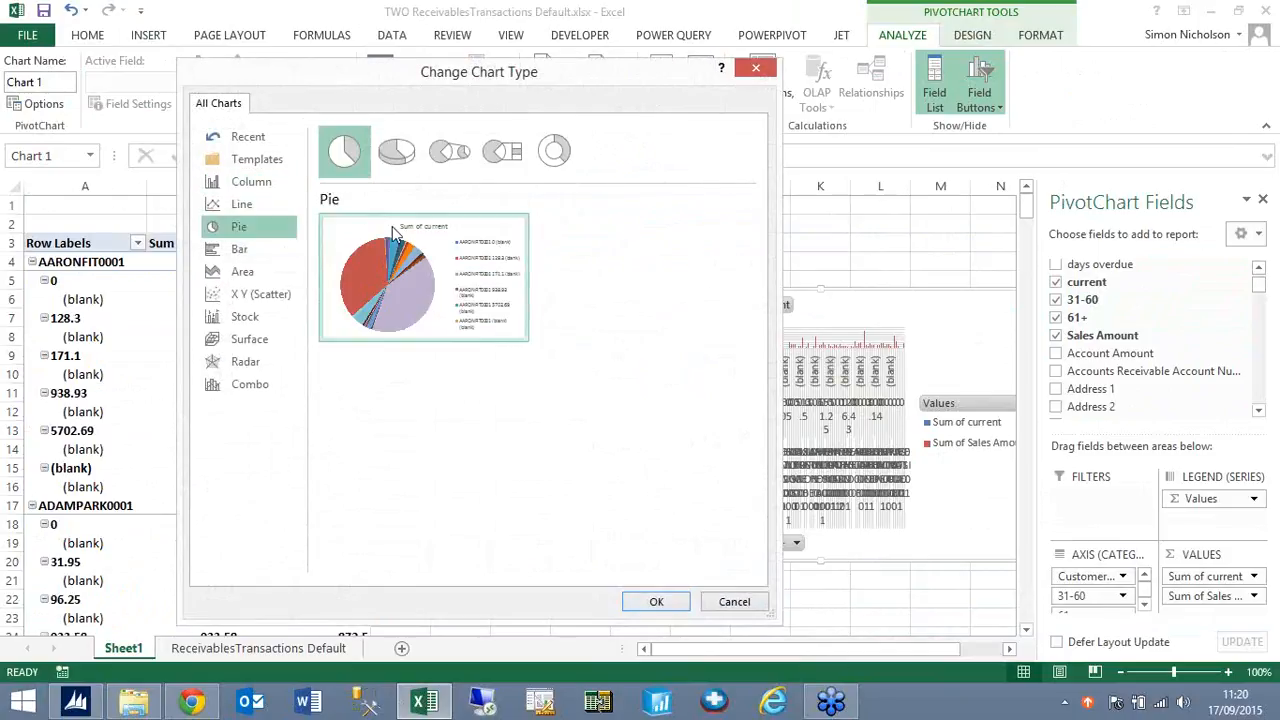
left_click(656, 602)
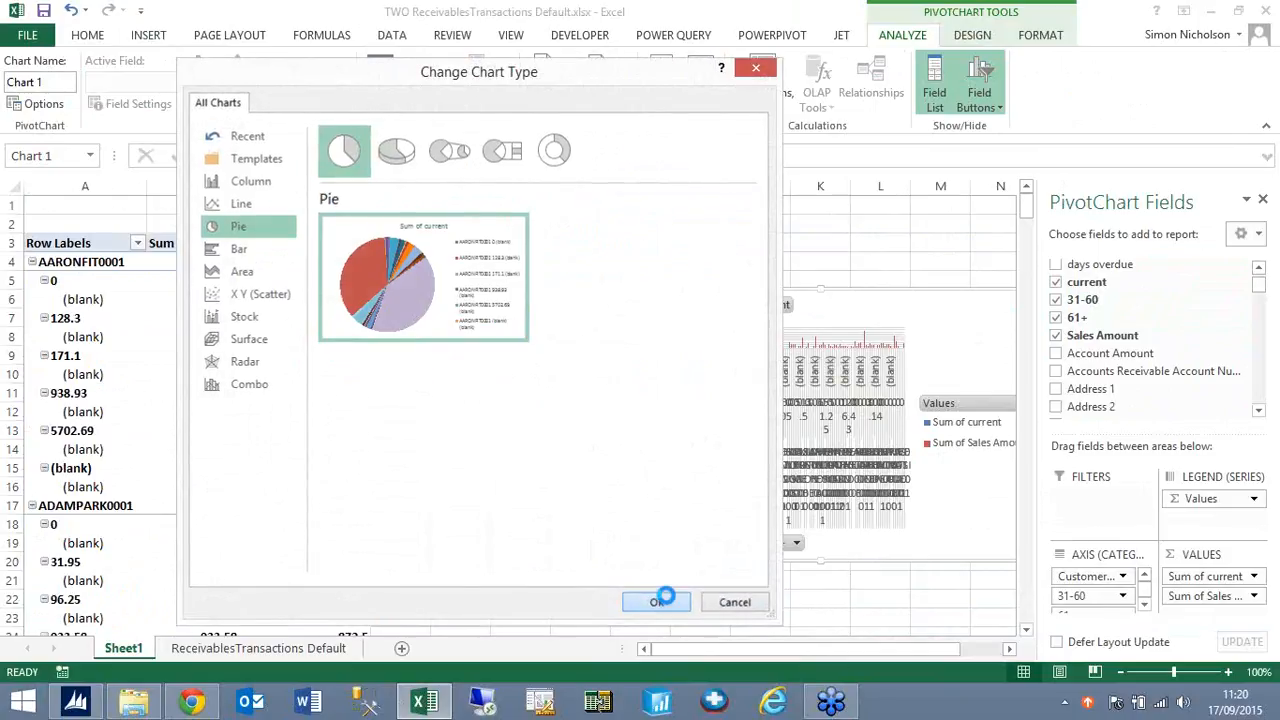
mouse_move(590, 293)
left_mouse_down()
mouse_move(554, 269)
mouse_move(582, 298)
left_mouse_up()
left_click_drag(838, 315, 639, 237)
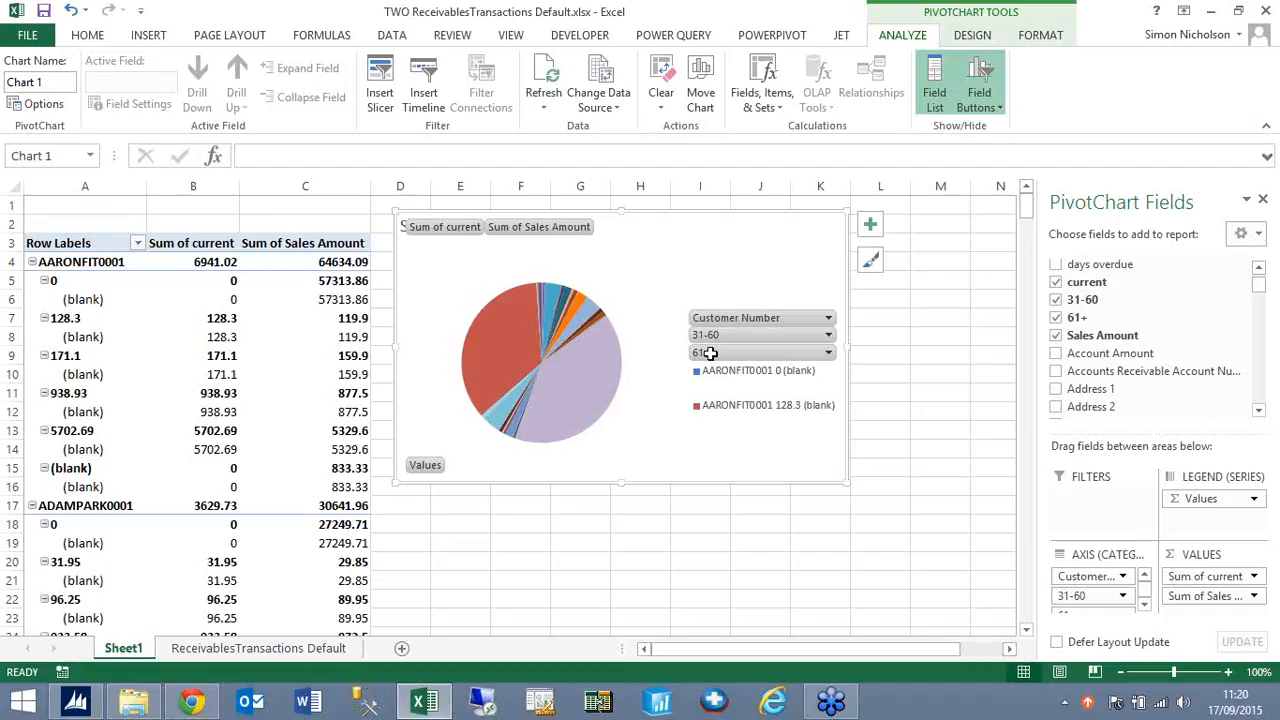
Move the 31-60 and 61+ fields from the axis to the legend series, and remove the Values item from the PivotChart
left_click_drag(1078, 596, 1212, 582)
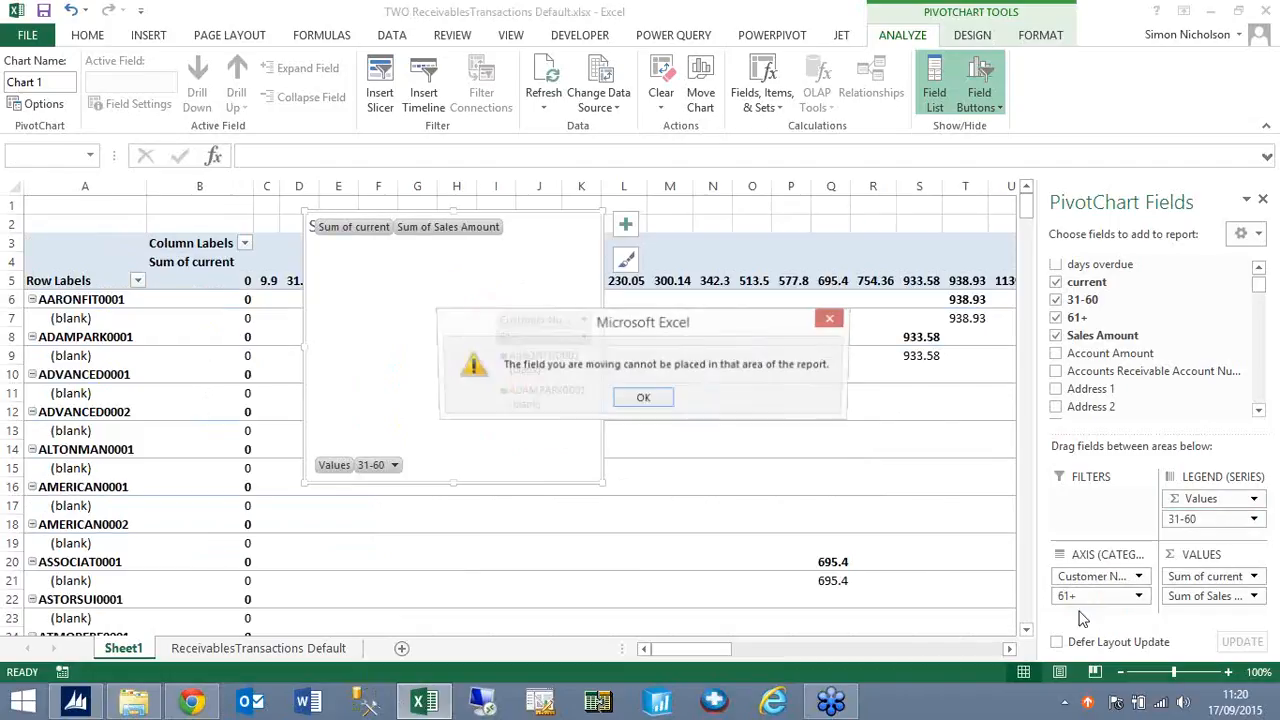
left_click(654, 400)
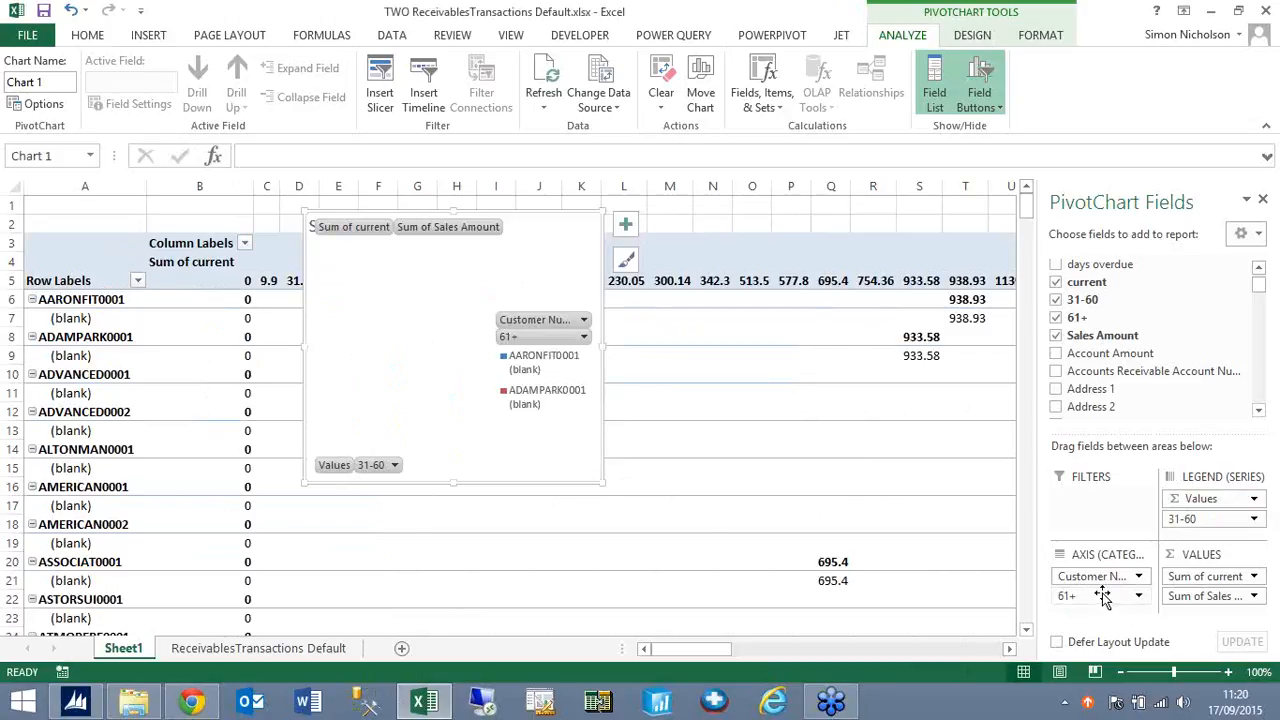
left_click(1225, 527)
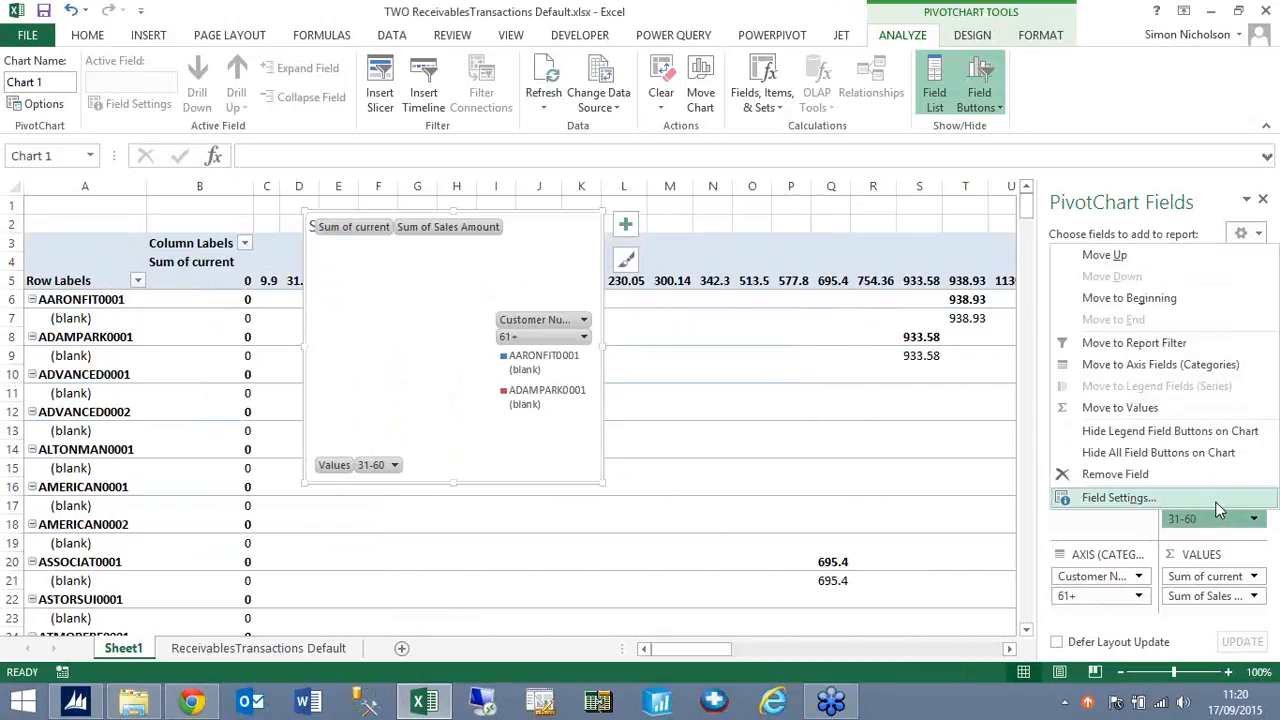
left_click(1228, 528)
left_click_drag(1205, 503, 1200, 495)
left_click_drag(1103, 594, 1198, 498)
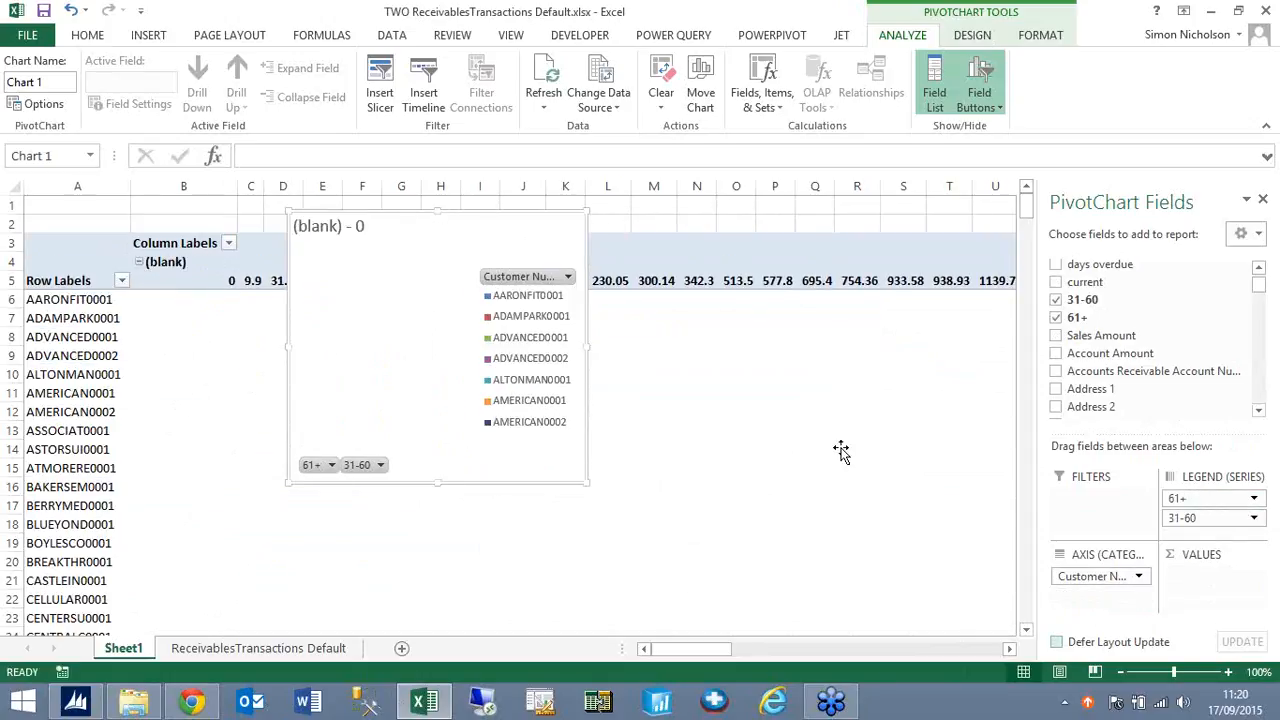
Add the Sales Amount field to the PivotChart's values
left_click_drag(1100, 335, 1222, 591)
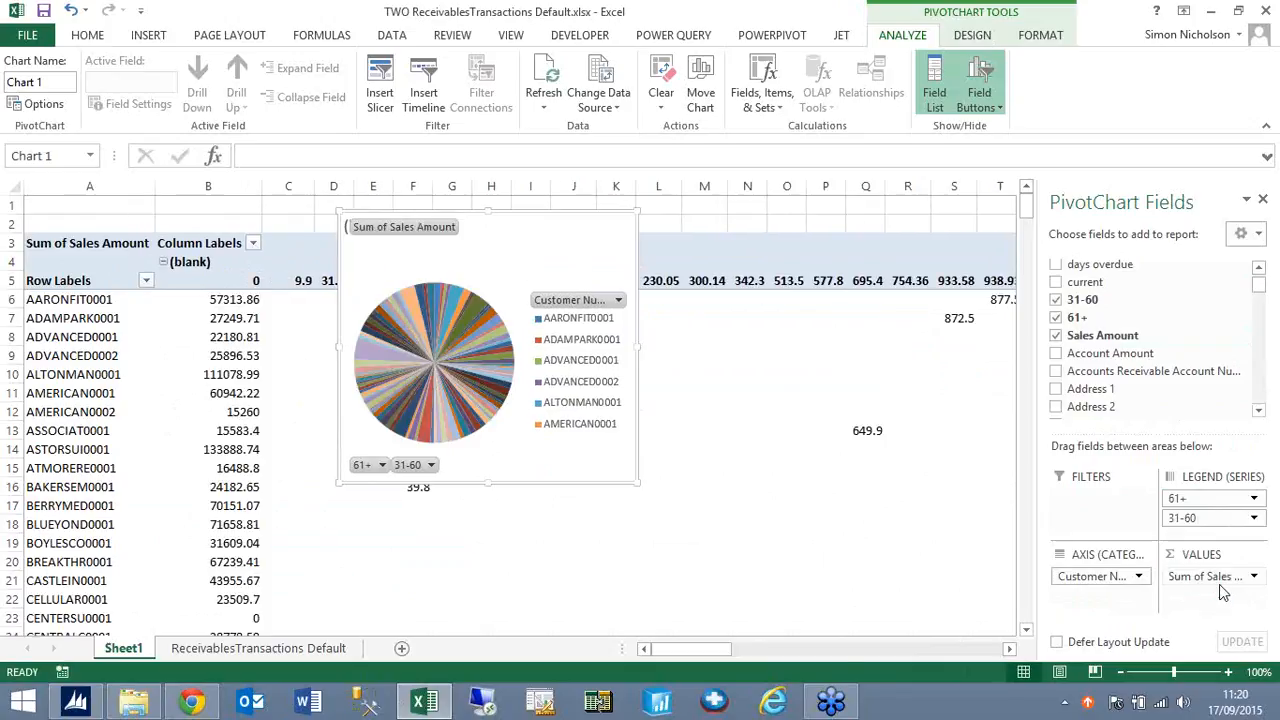
Insert ten rows above the pivot table and move the pie chart up into the empty space
left_click_drag(12, 205, 12, 374)
right_click(94, 206)
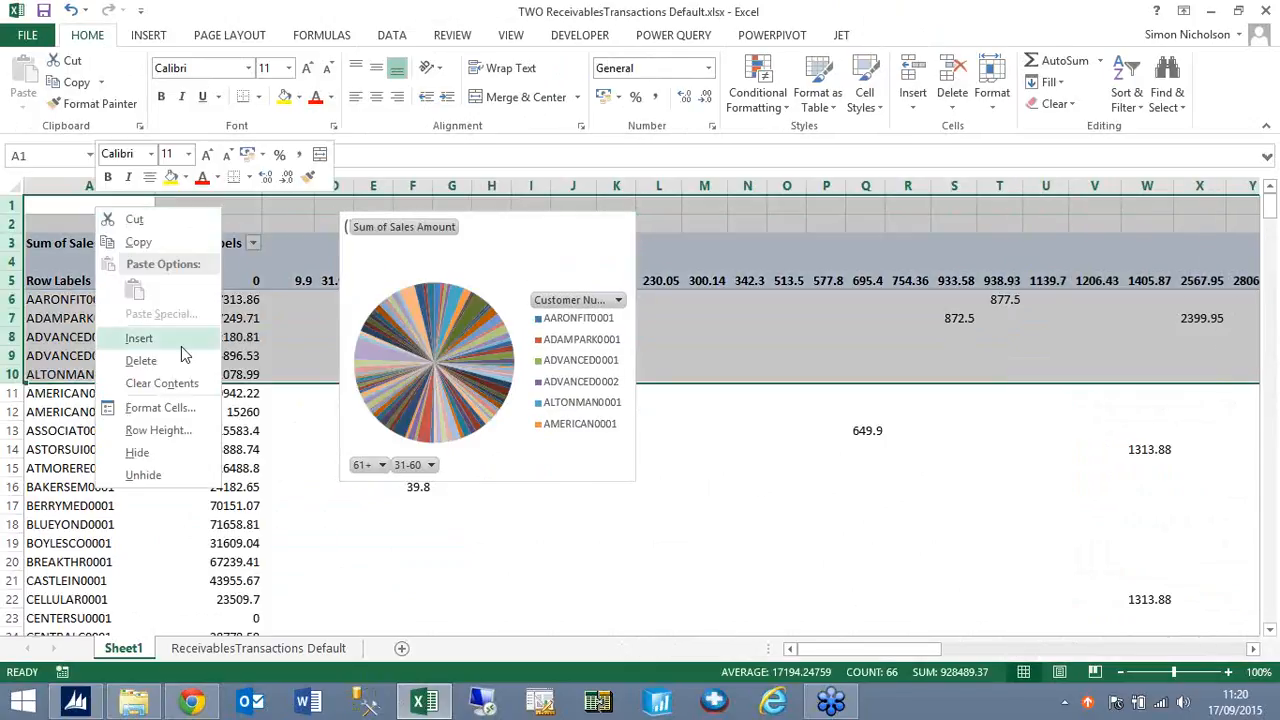
left_click(139, 338)
left_click_drag(486, 437, 161, 218)
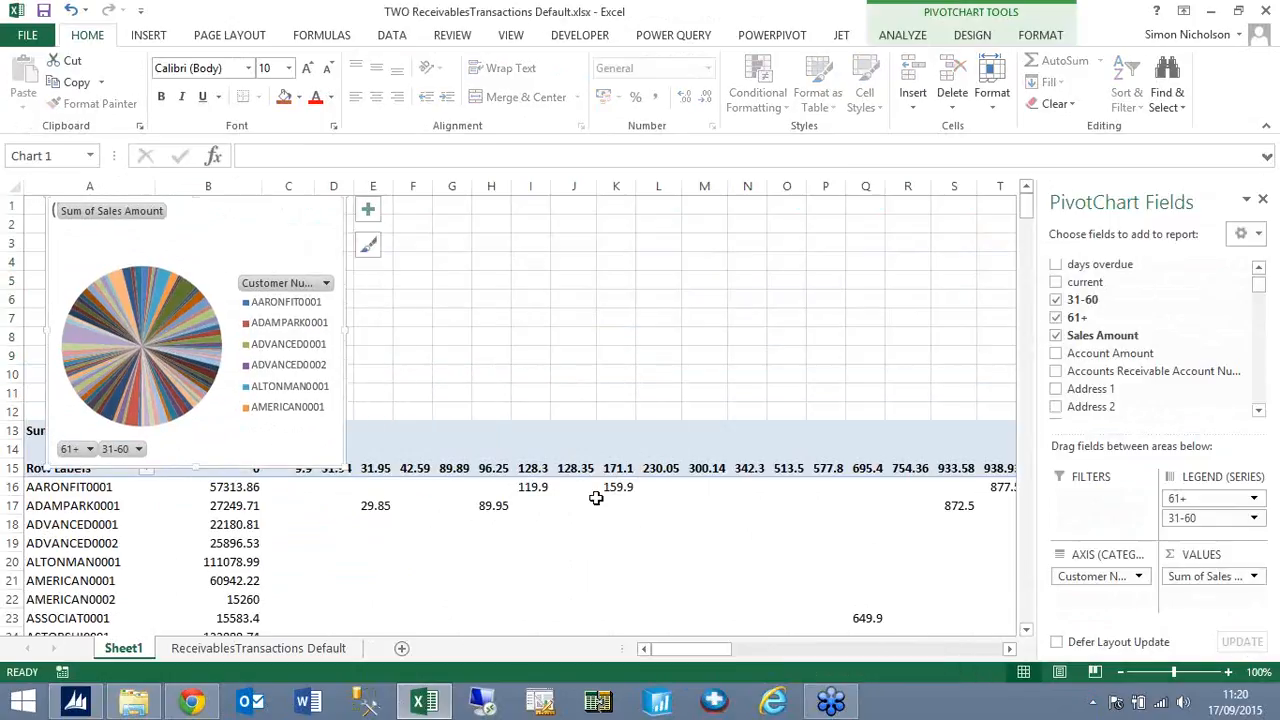
Drill down into the 29.85 sales amount in the pivot table to extract its source transaction to a new sheet
double_click(375, 507)
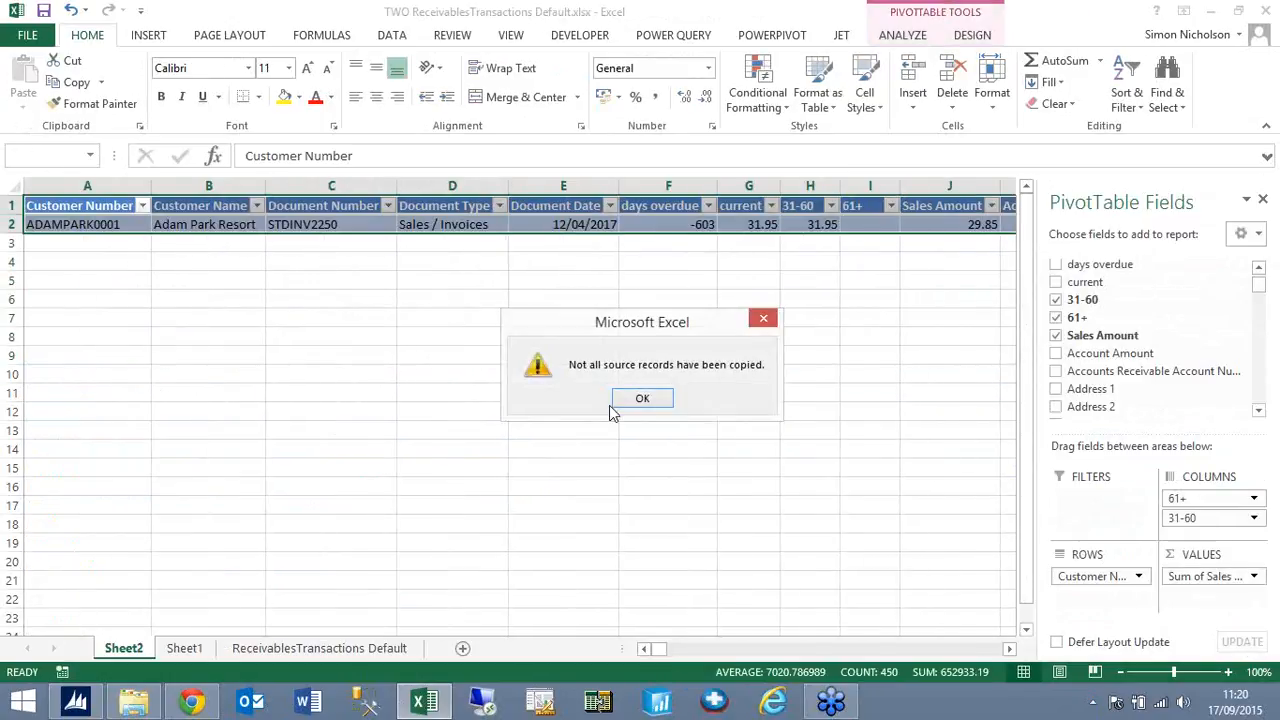
left_click(645, 398)
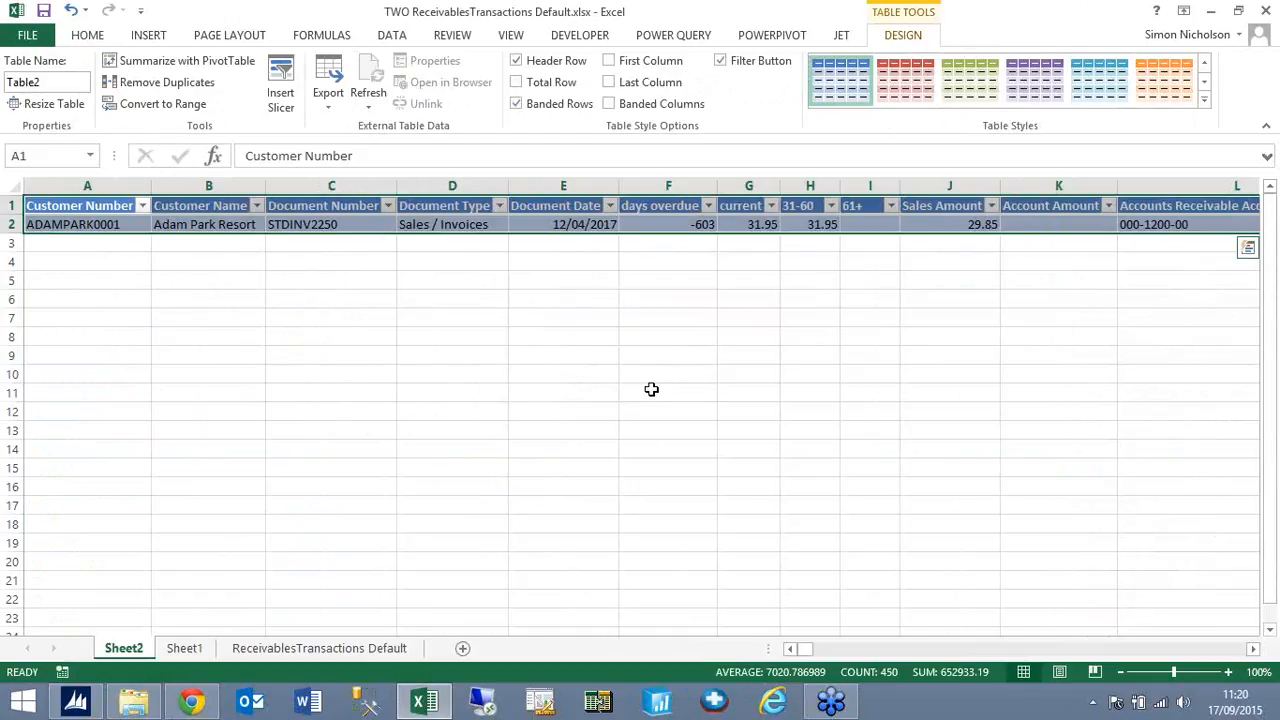
left_click(1268, 46)
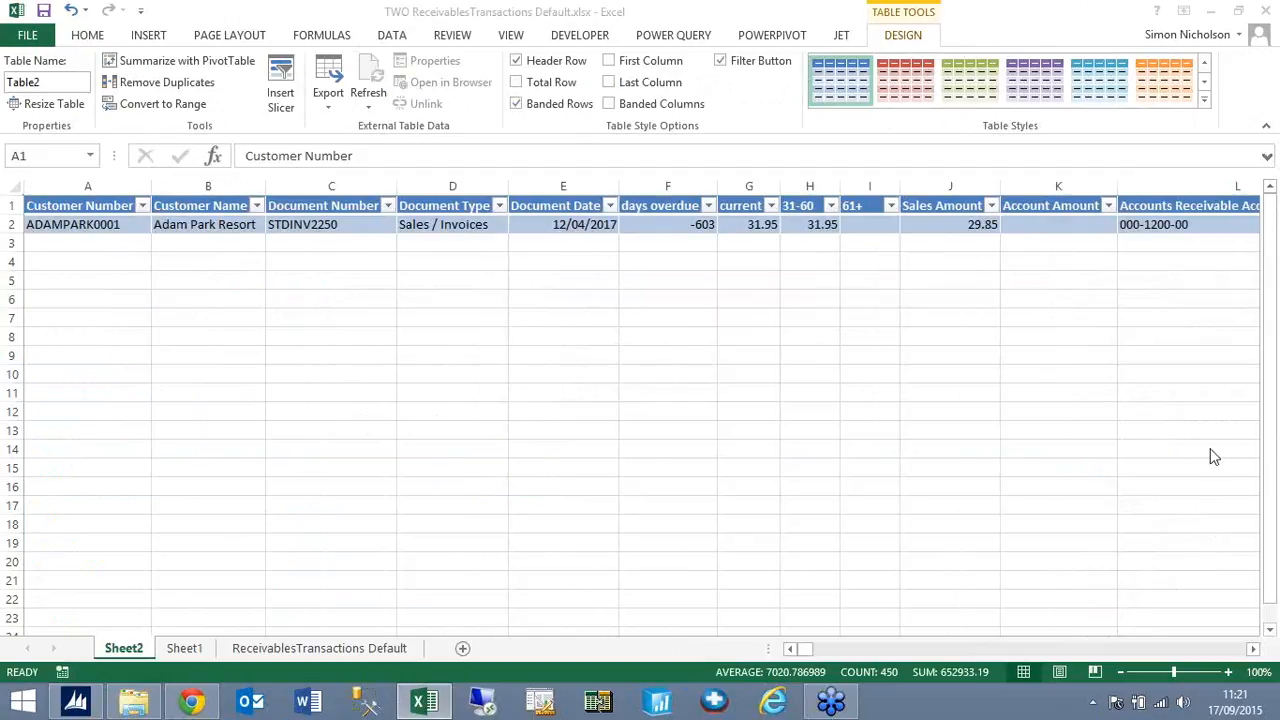
Examine the connection string and SQL command text in the definition of the TWO ReceivablesTransactions Default workbook connection
left_click(397, 37)
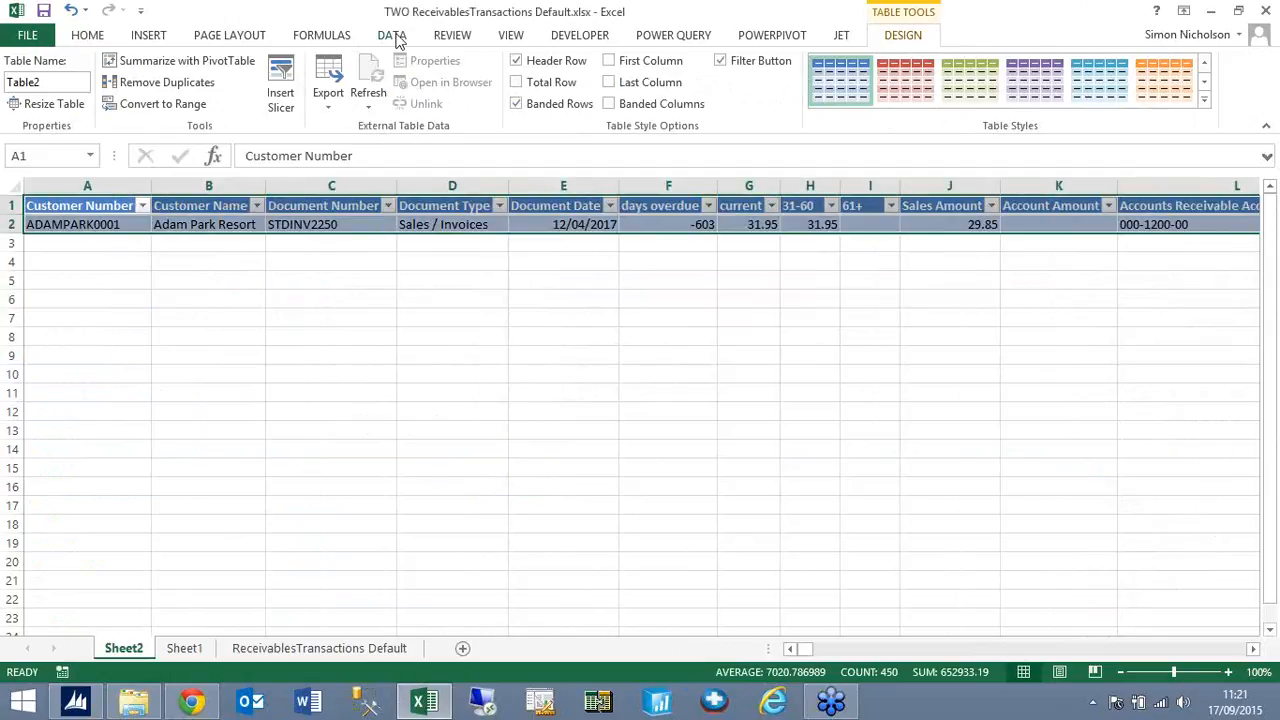
left_click(397, 37)
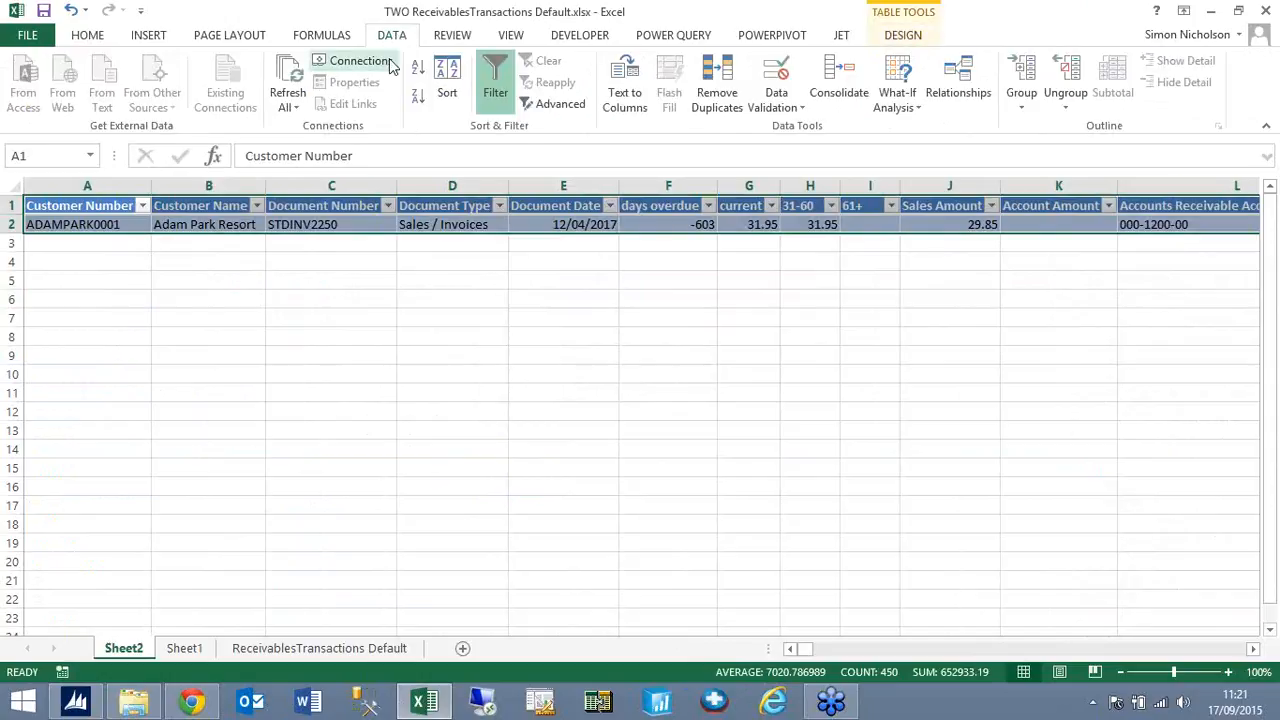
left_click(360, 61)
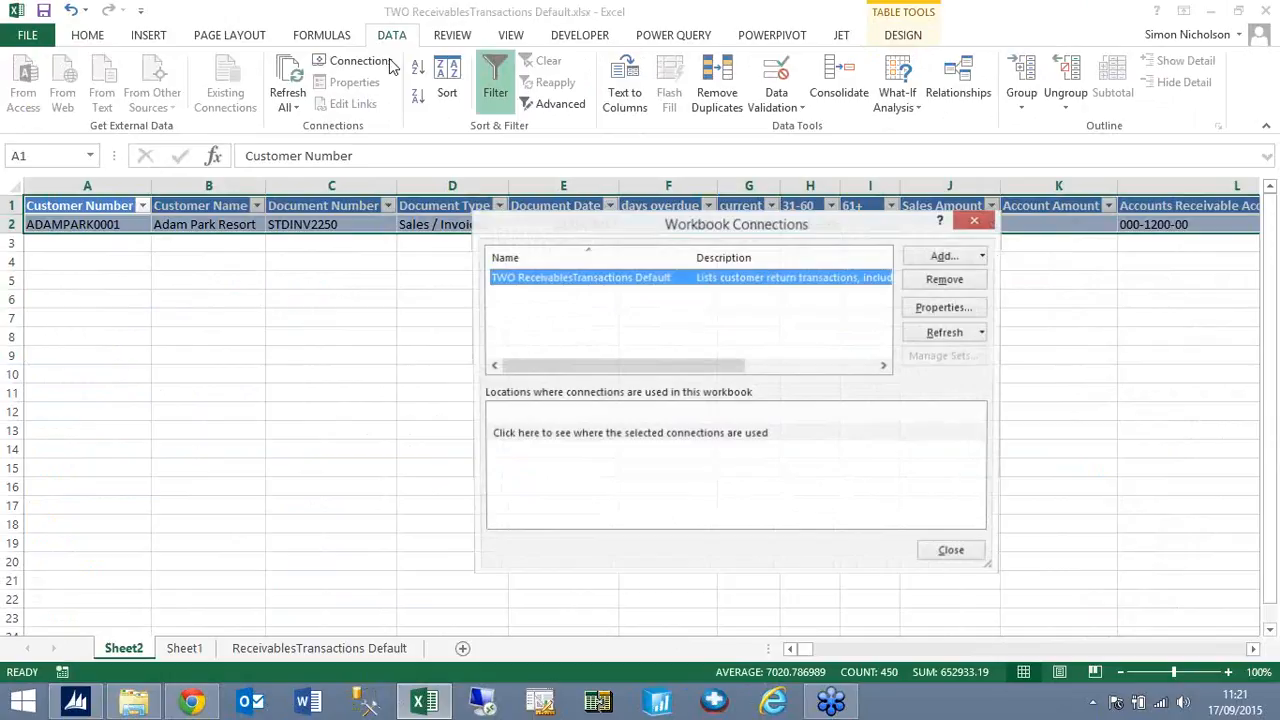
left_click(943, 307)
left_click(640, 250)
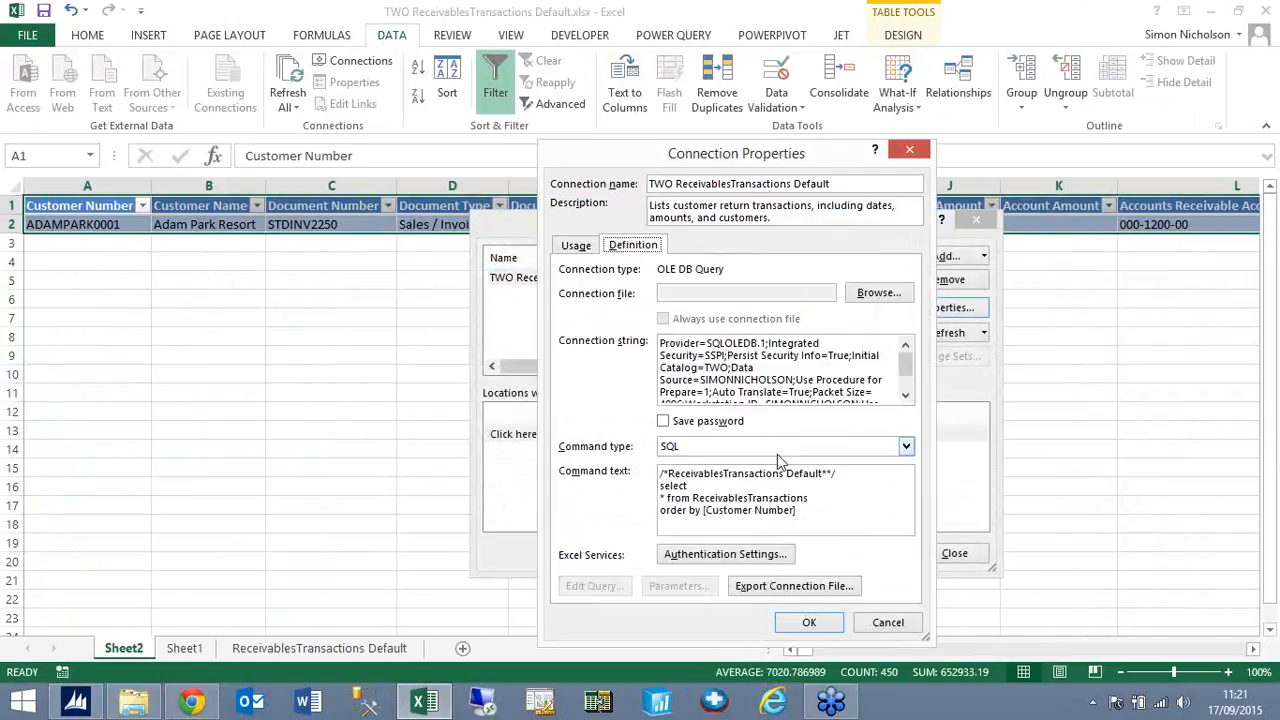
left_click(912, 150)
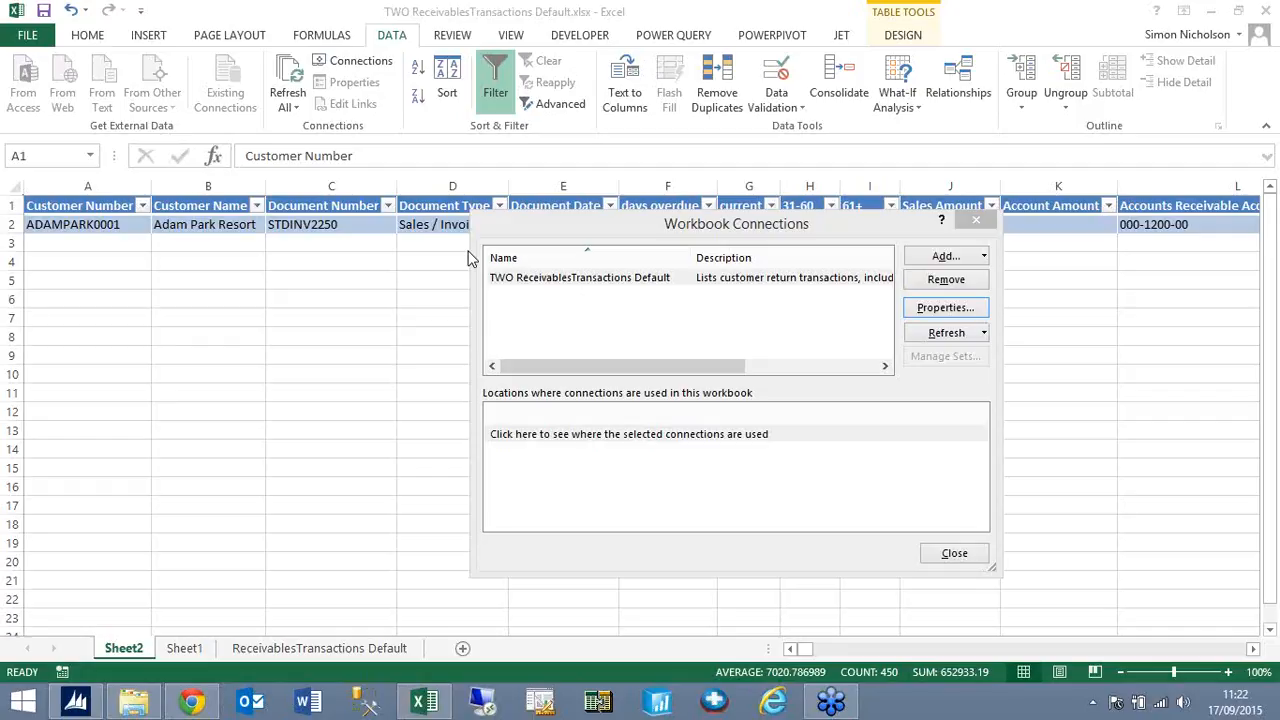
Review the refresh and usage settings of the TWO ReceivablesTransactions Default connection, and close the workbook connections
left_click(337, 73)
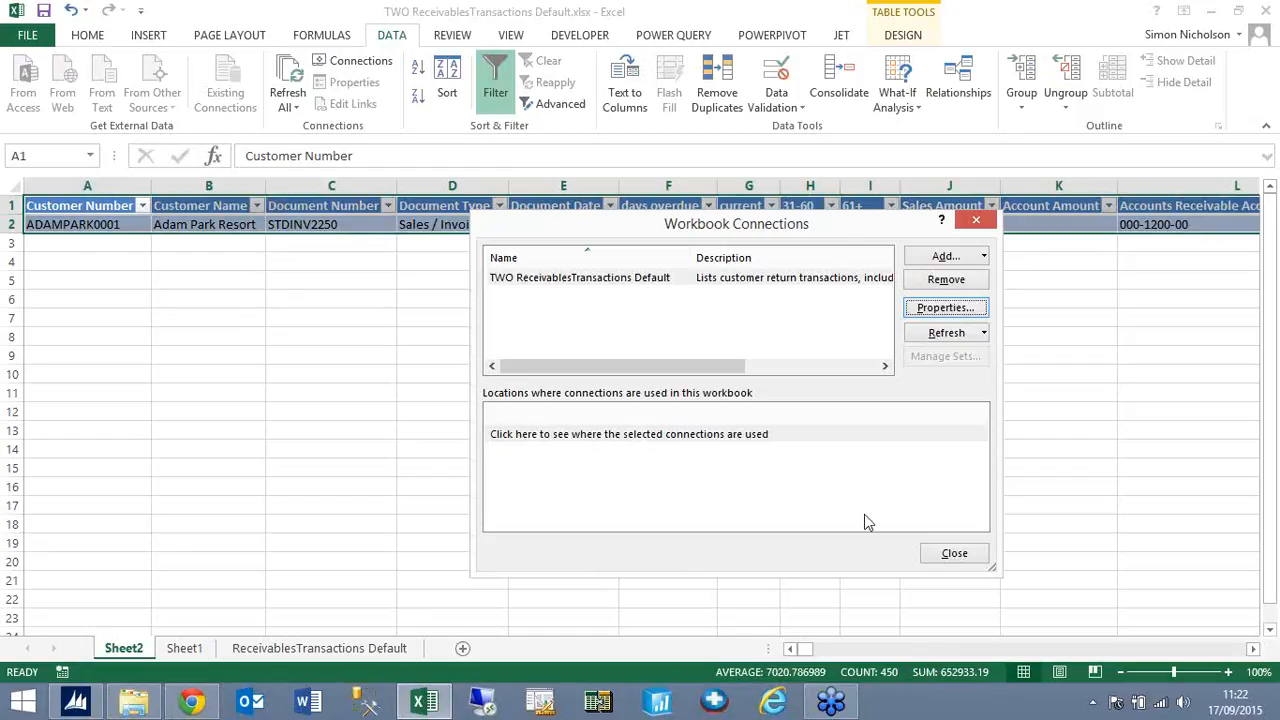
left_click(960, 169)
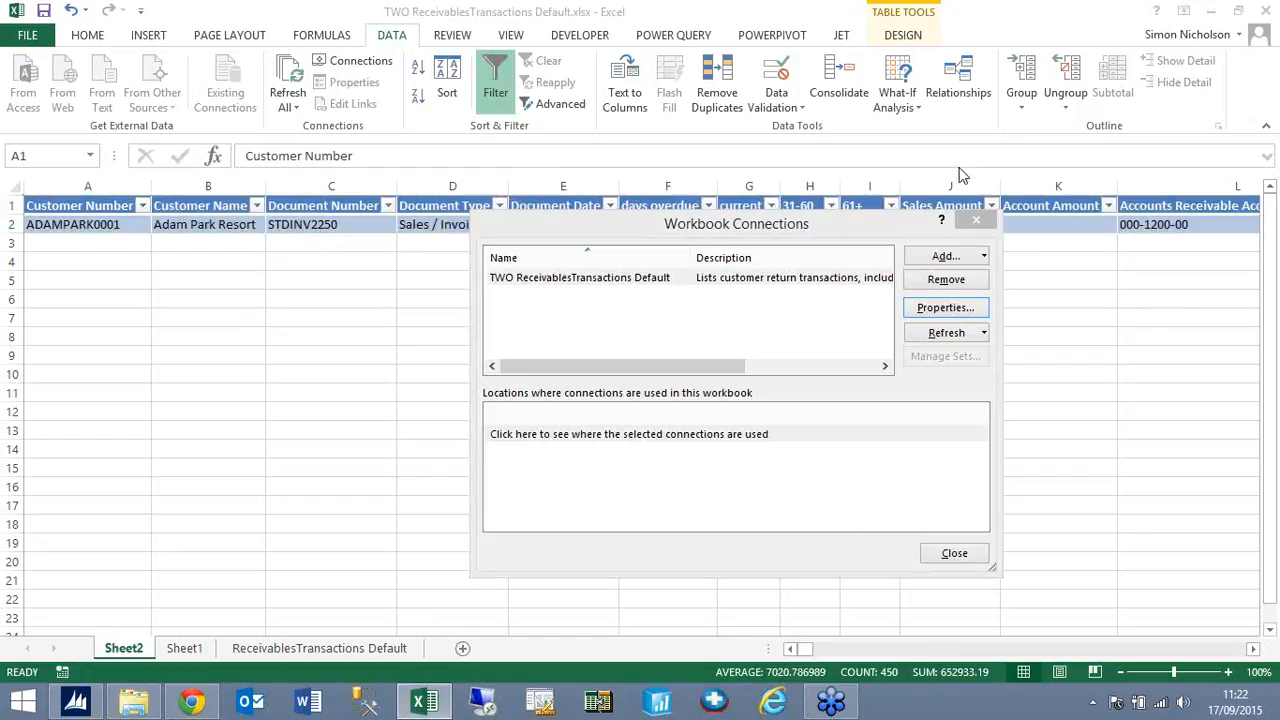
left_click(955, 308)
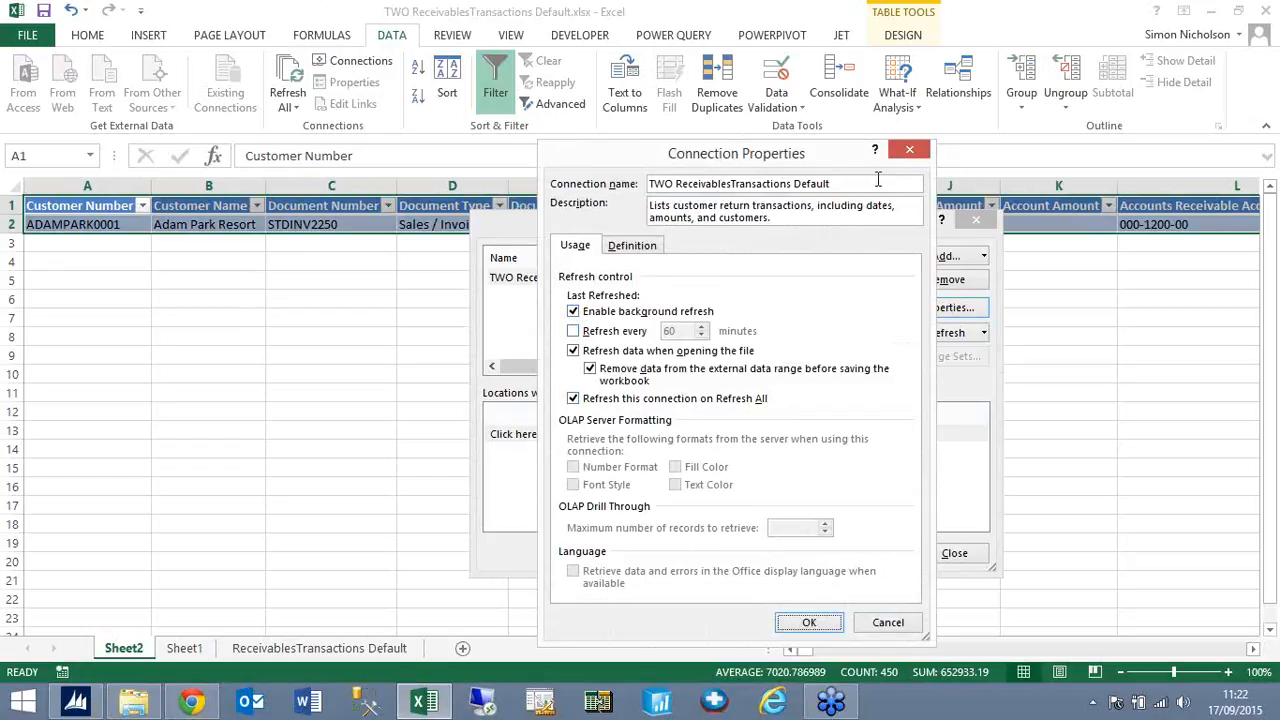
left_click(912, 158)
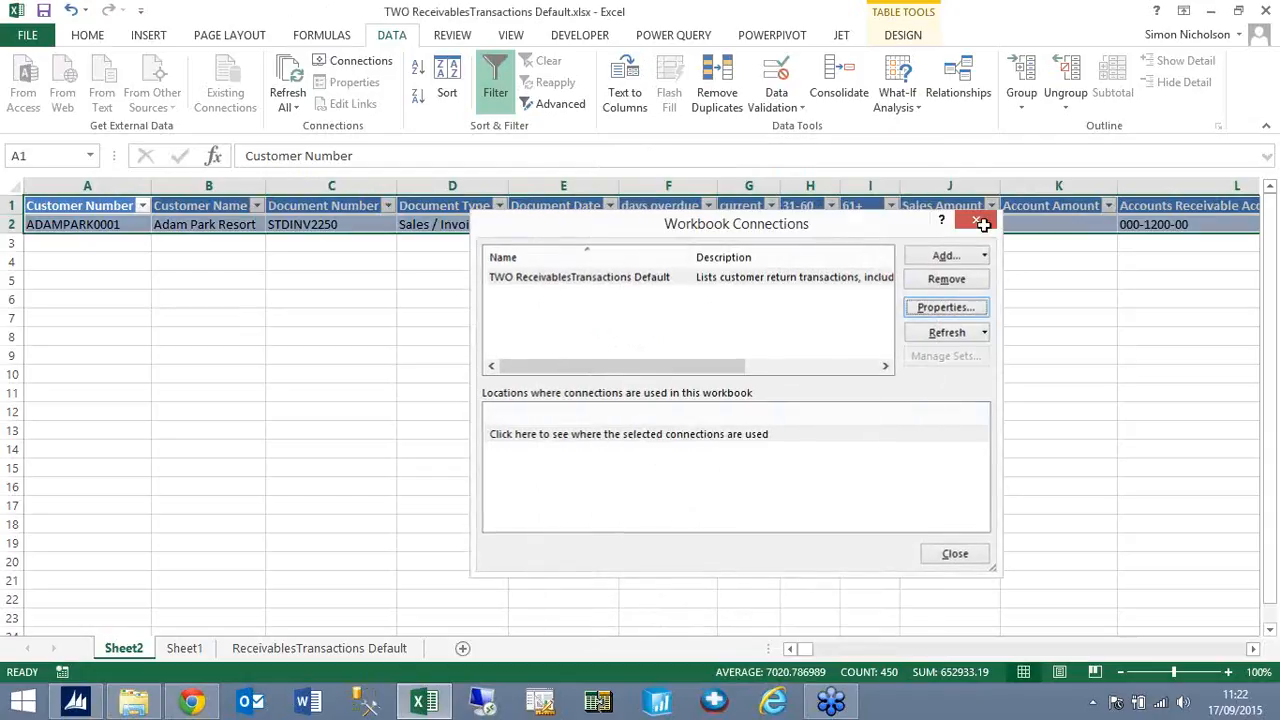
left_click(979, 221)
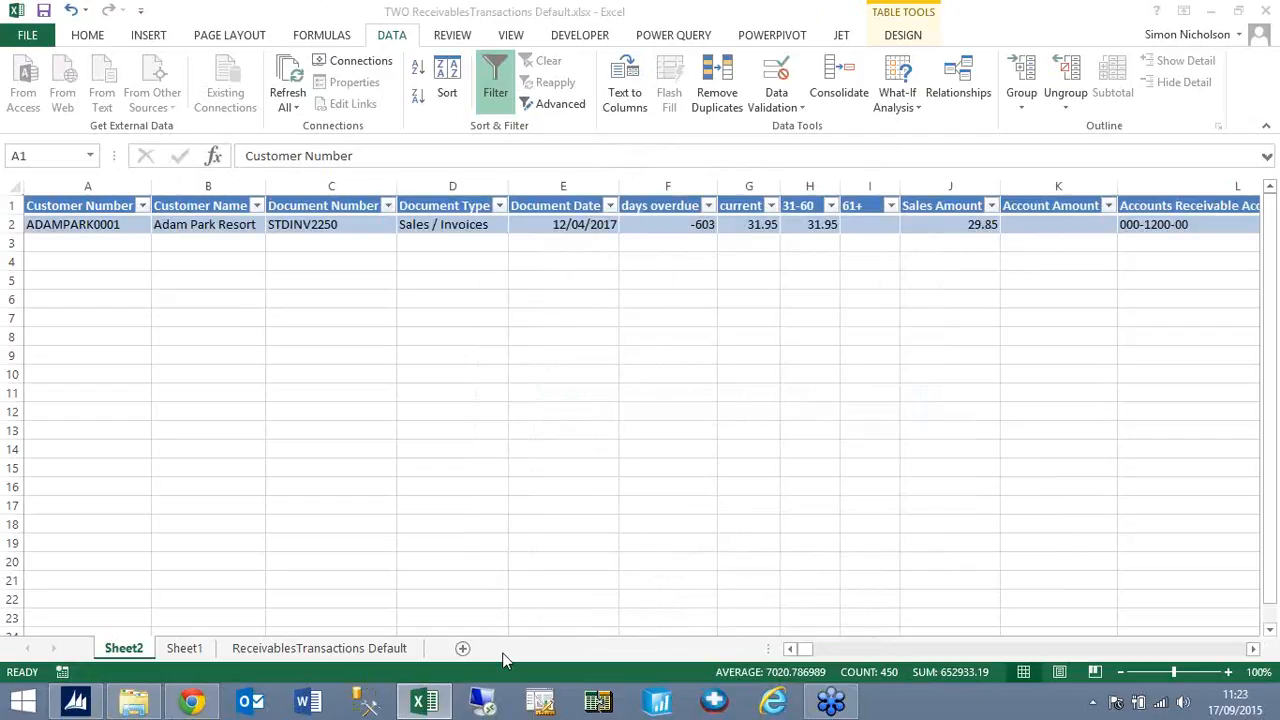
Switch to Microsoft Dynamics GP, look through the Sales area and maximise the window
left_click(75, 703)
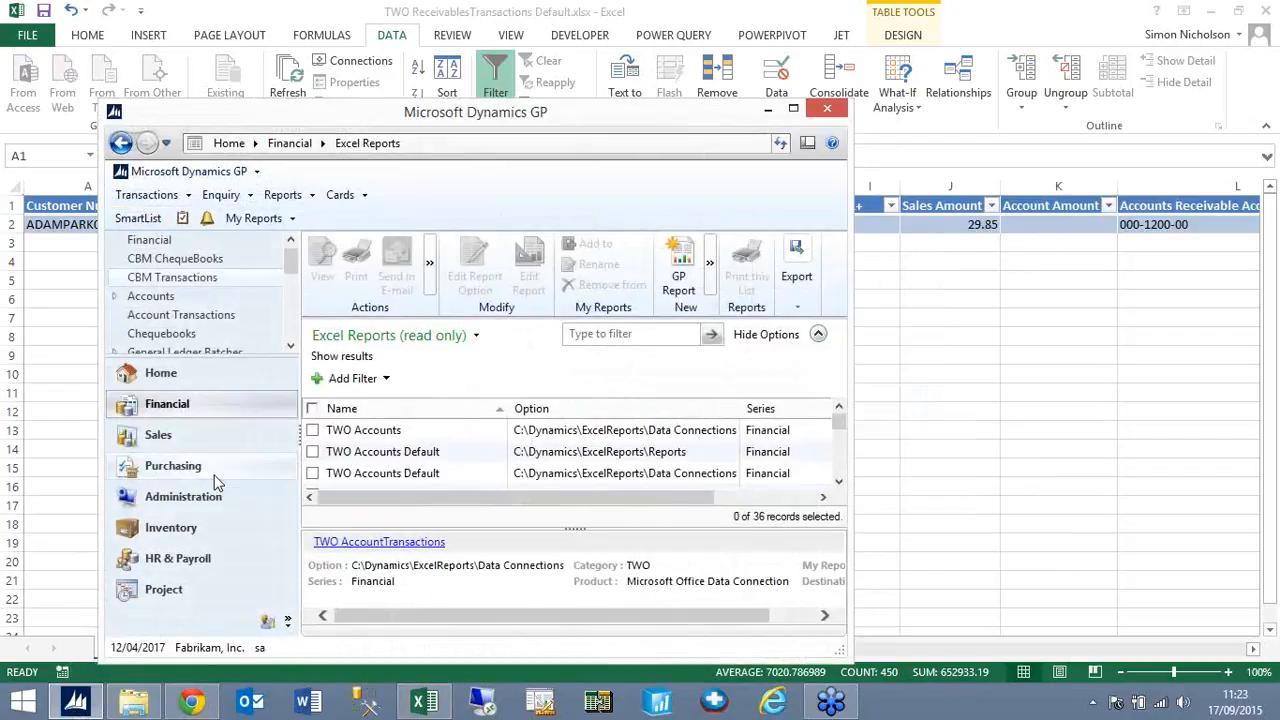
left_click(160, 435)
scroll(166, 320, "down", 2)
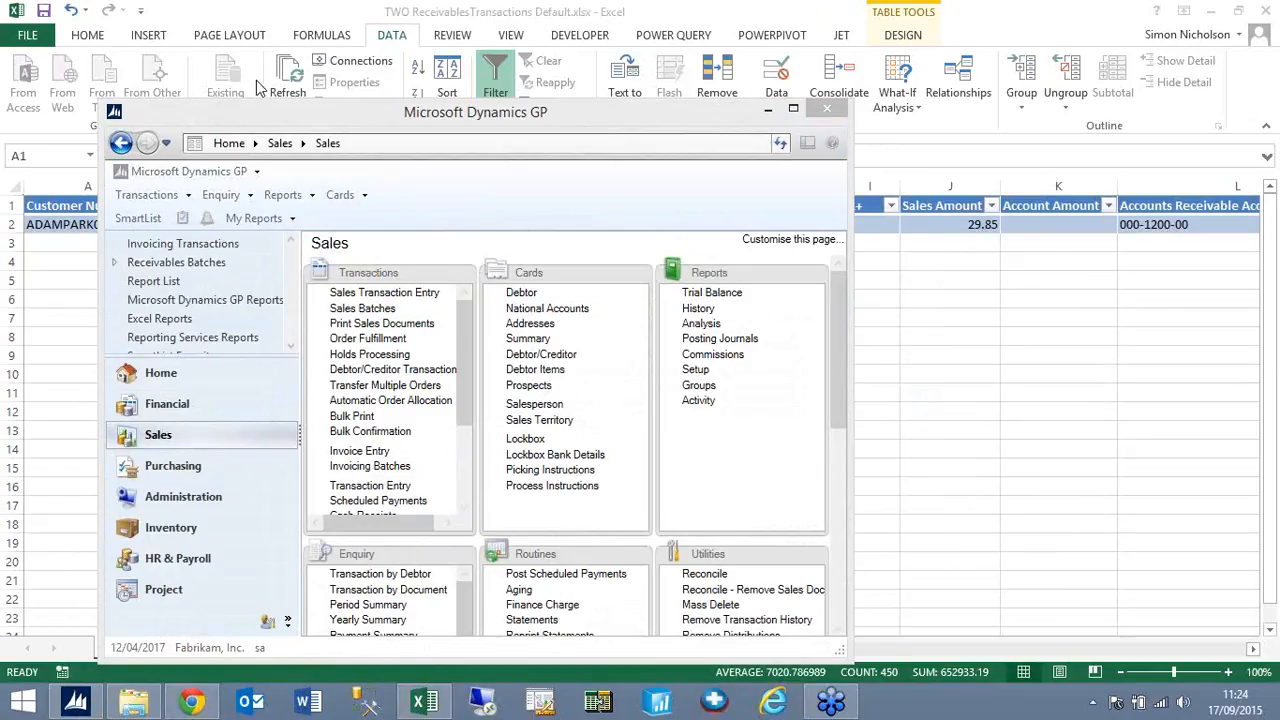
left_click(258, 112)
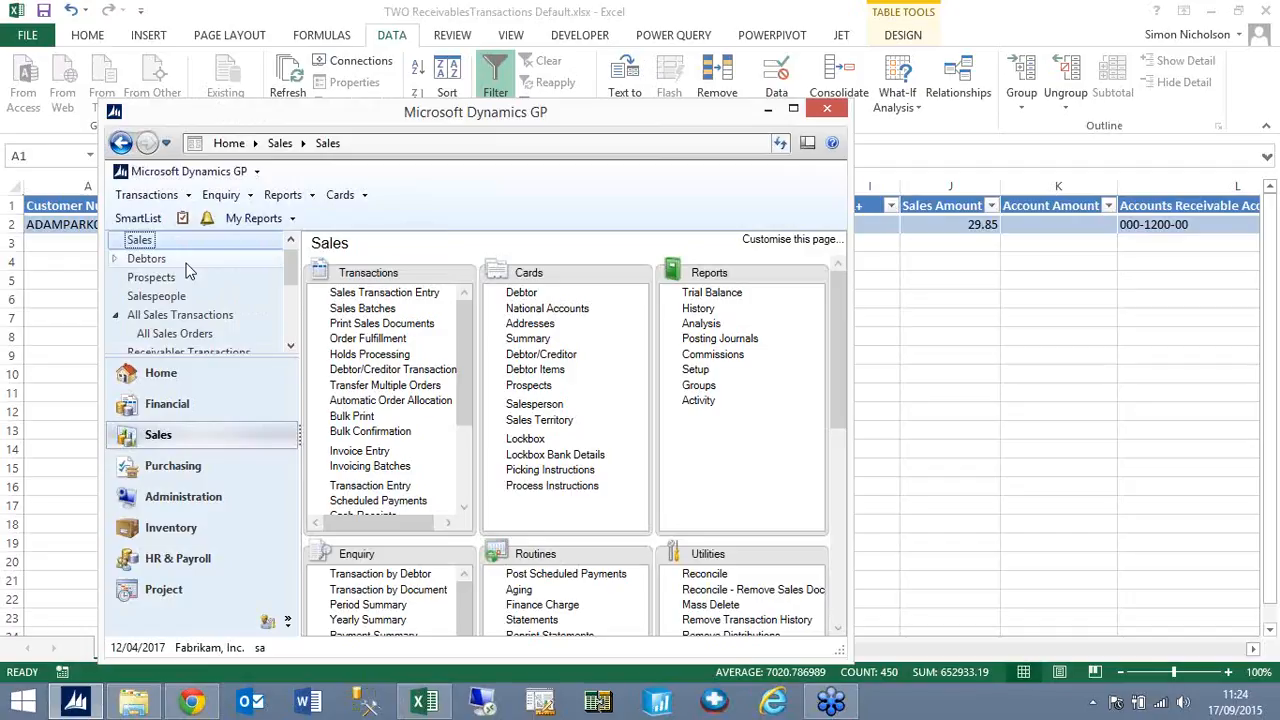
double_click(445, 112)
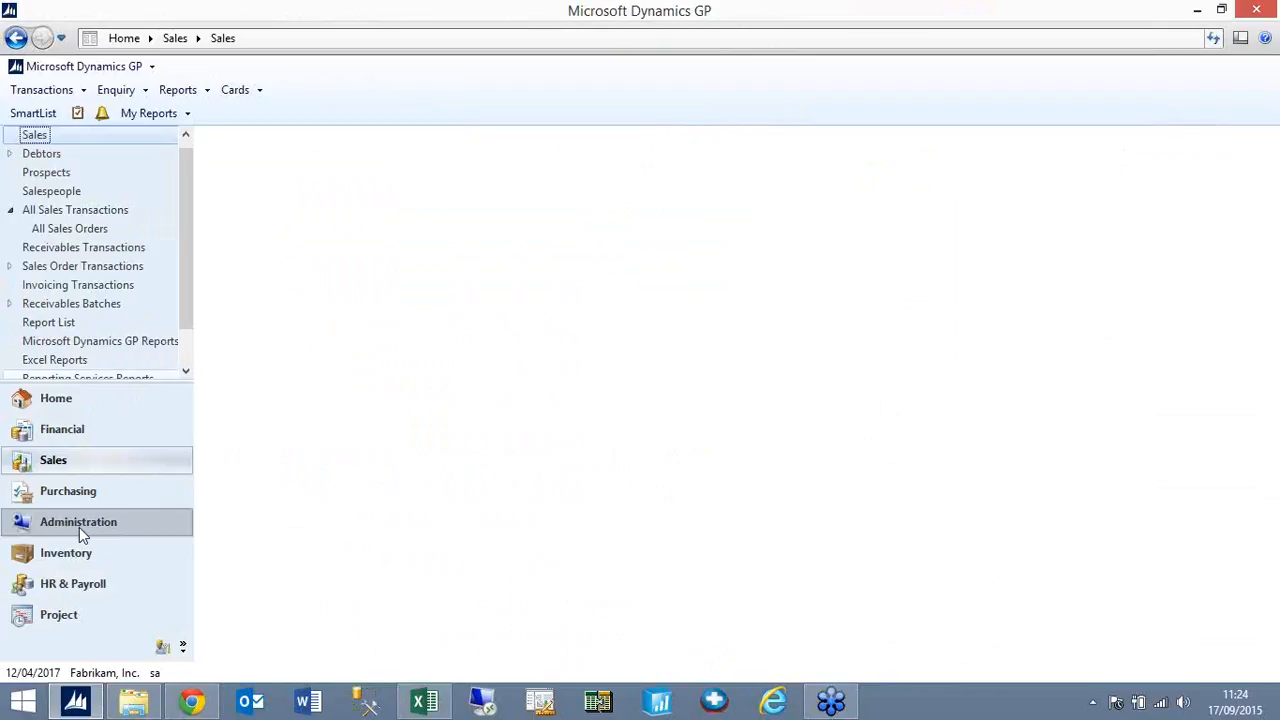
Open Reporting Tools Setup from the Administration system setup, examine the Excel Reports location and deployment options, and close it
left_click(79, 527)
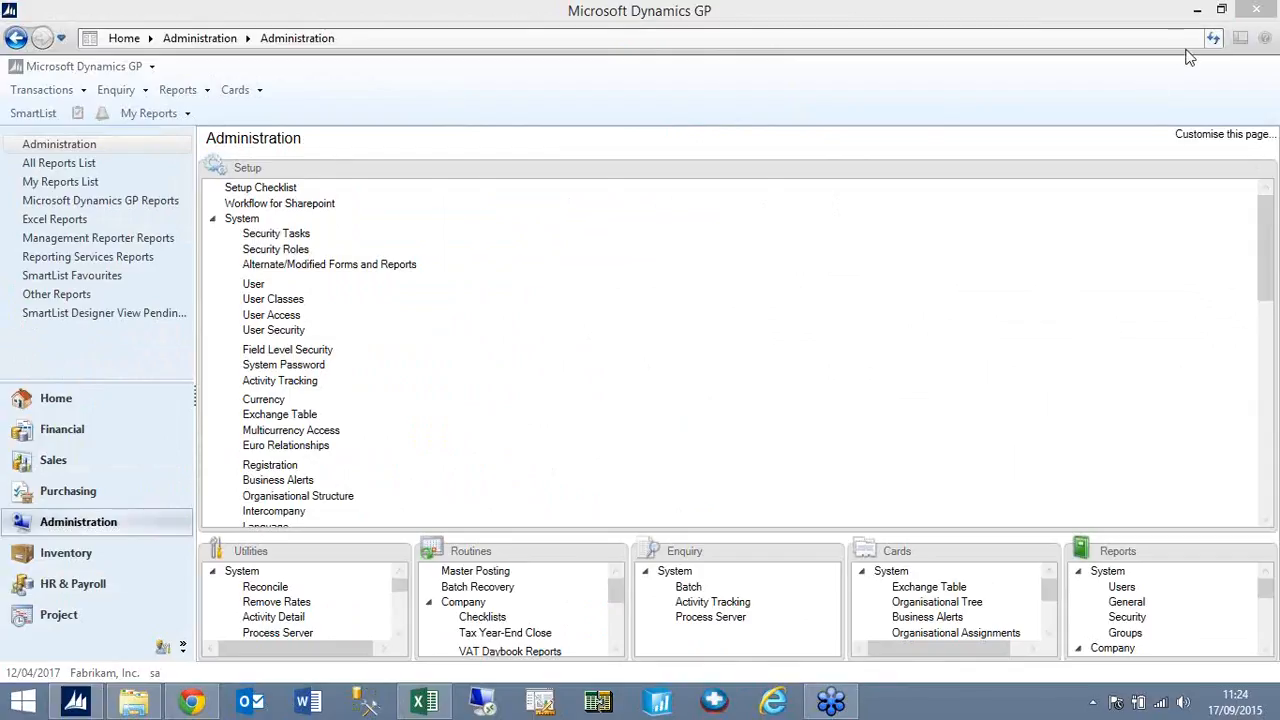
left_click(1260, 273)
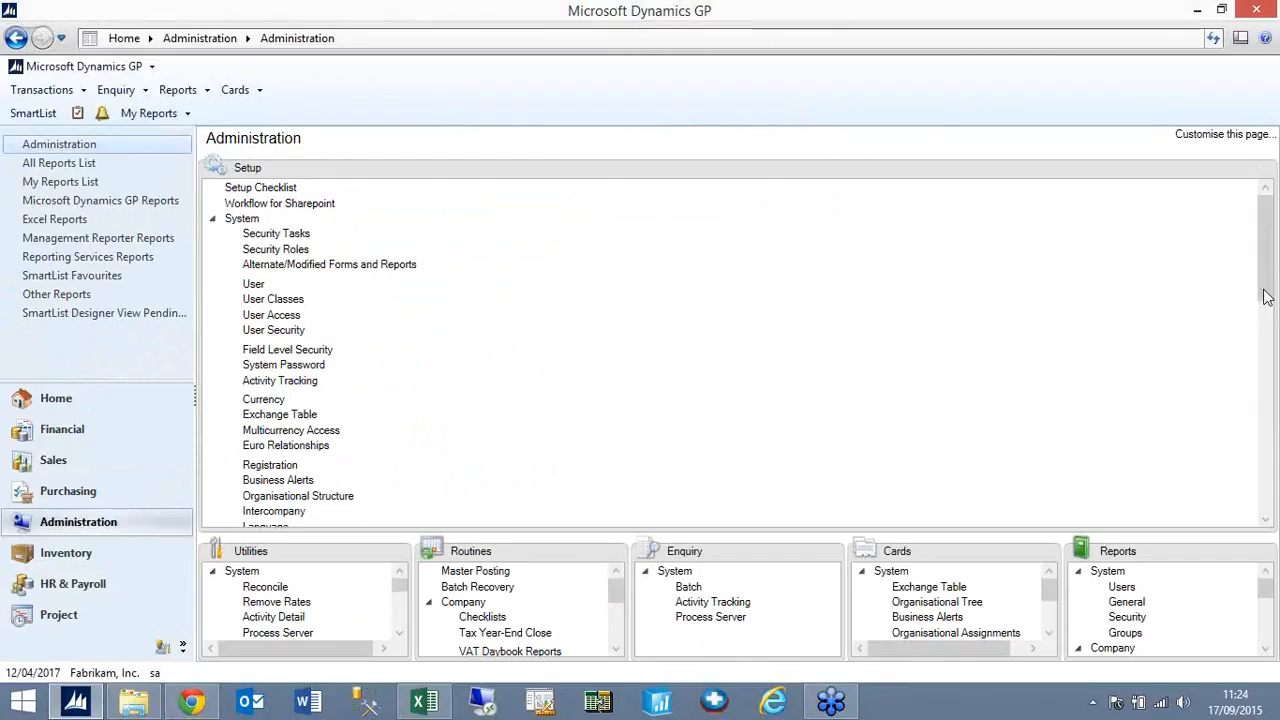
left_click(1268, 355)
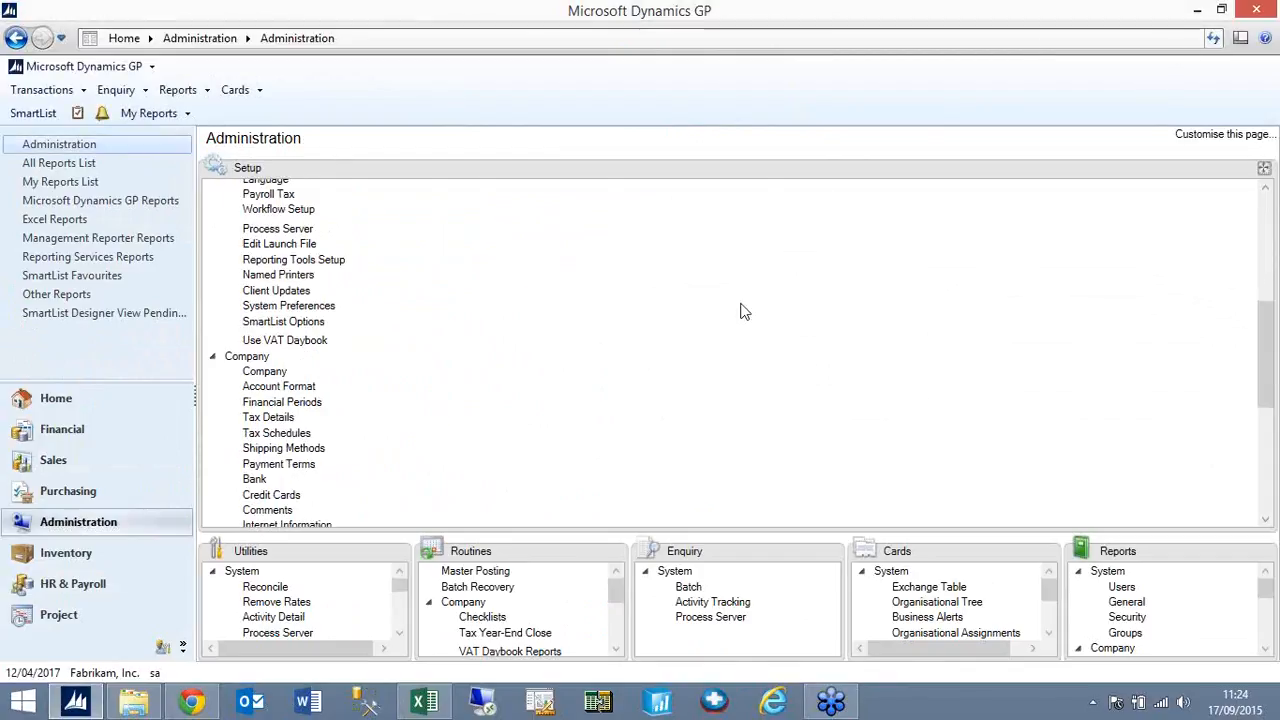
left_click(300, 266)
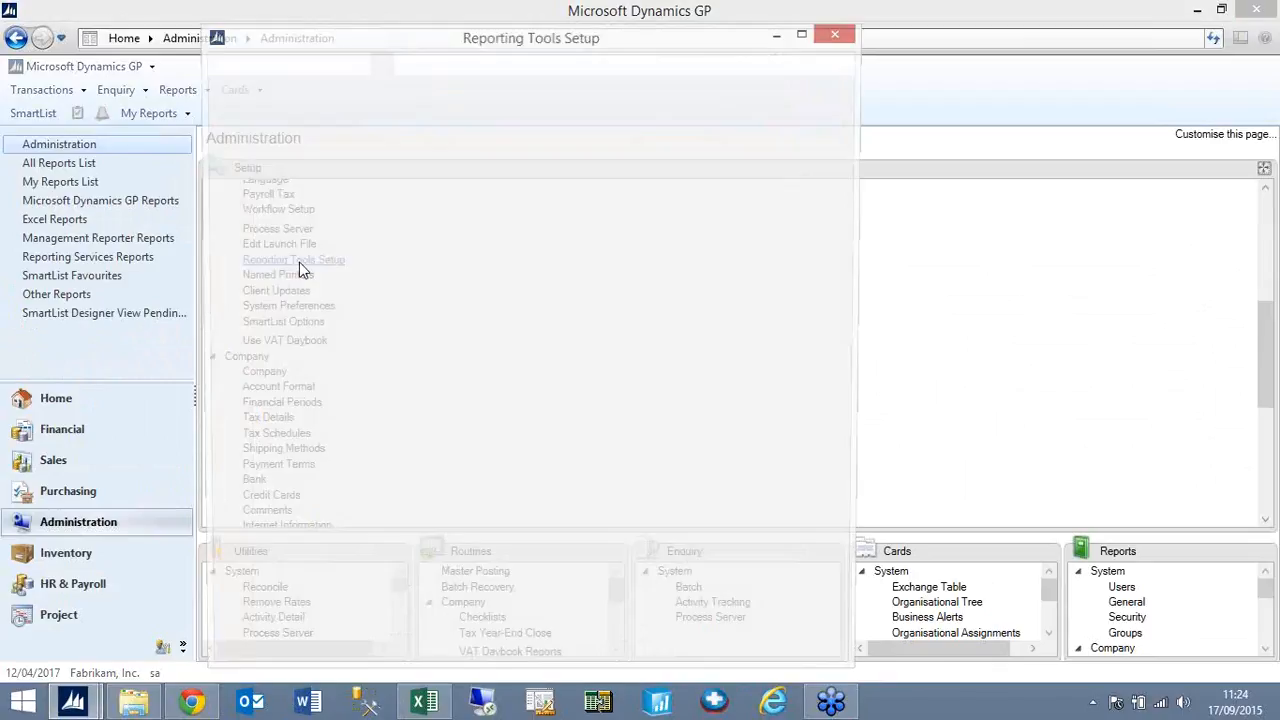
left_click(456, 184)
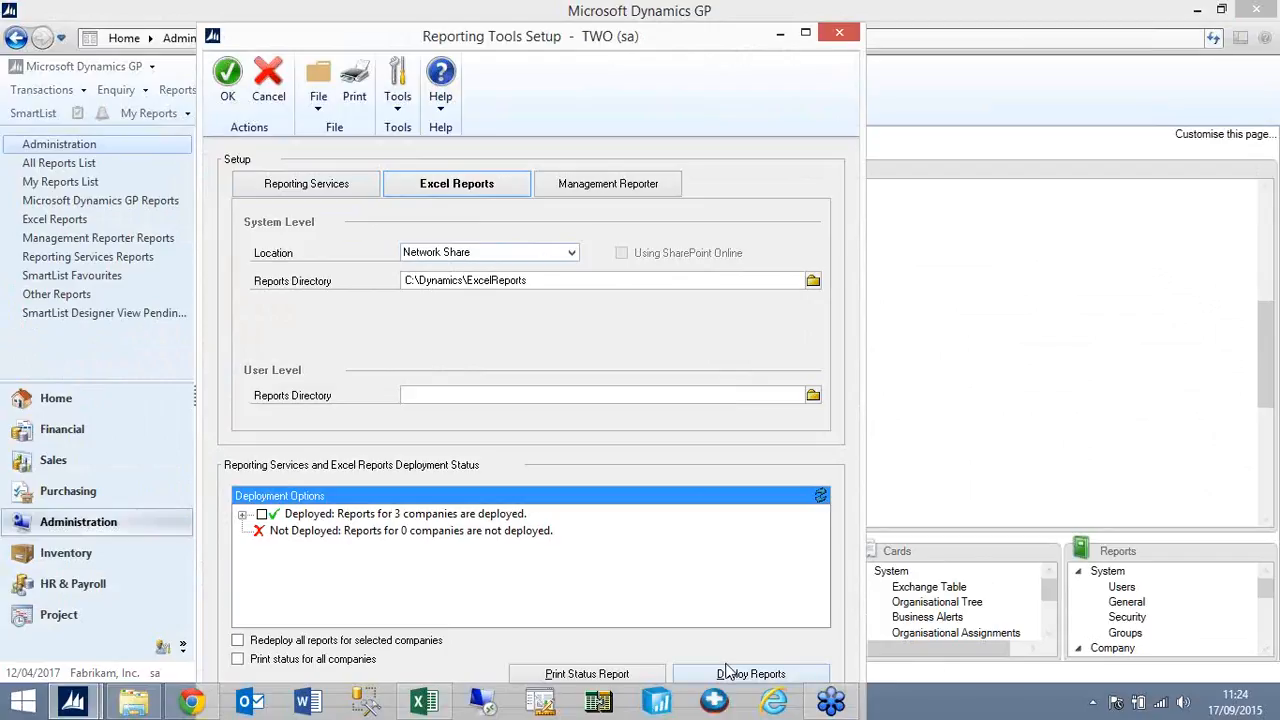
left_click(843, 36)
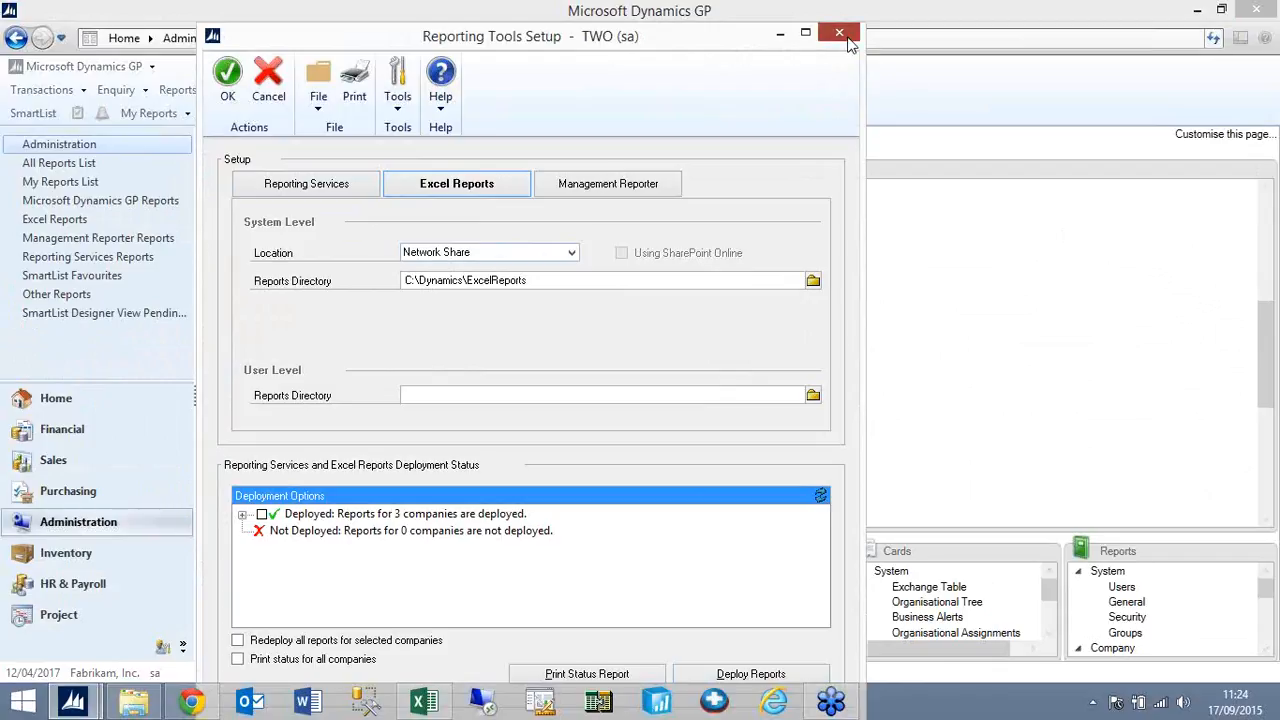